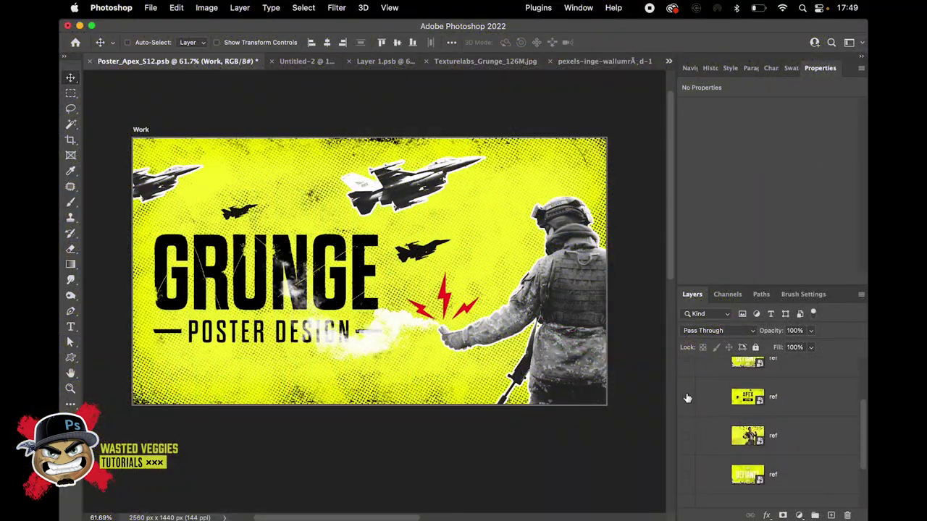
# Toggle the Apex reference posters on and off to compare them with the Grunge design.
pyautogui.click(686, 398)
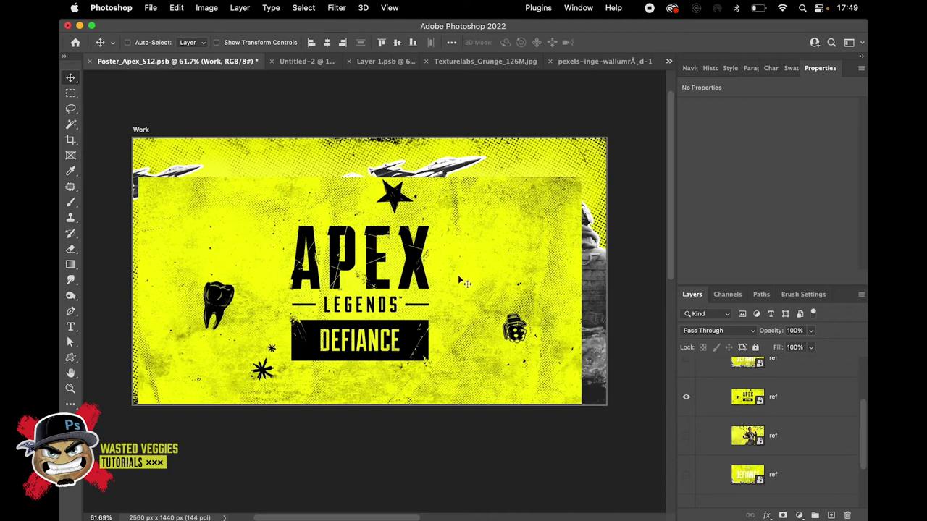
pyautogui.moveTo(381, 256); pyautogui.dragTo(394, 234)
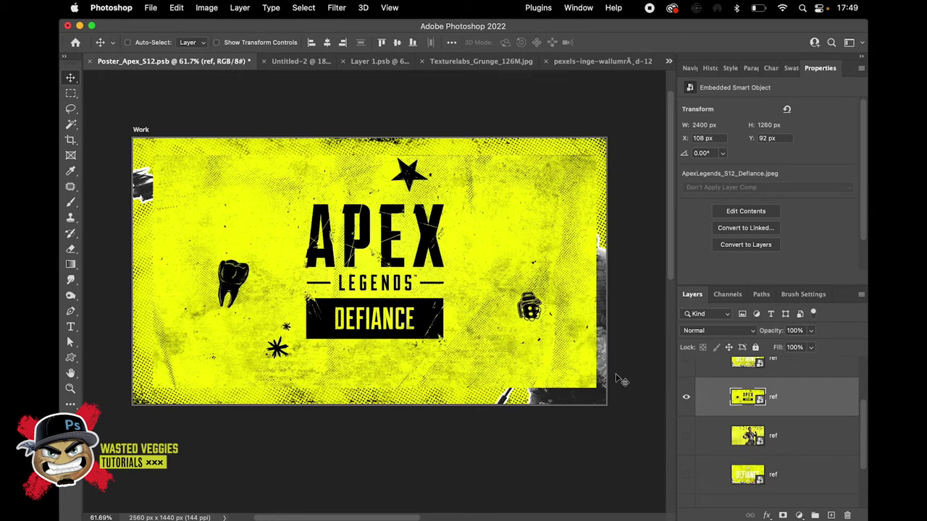
pyautogui.click(686, 398)
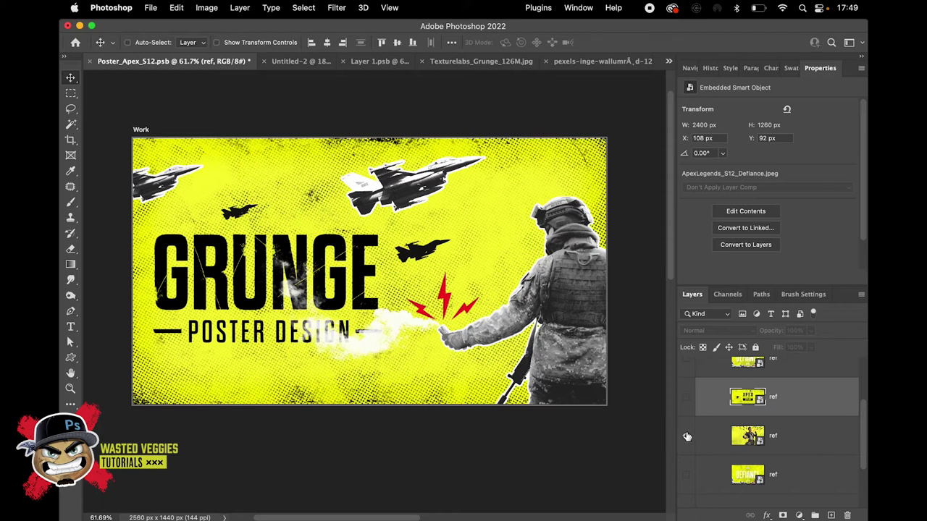
pyautogui.click(687, 437)
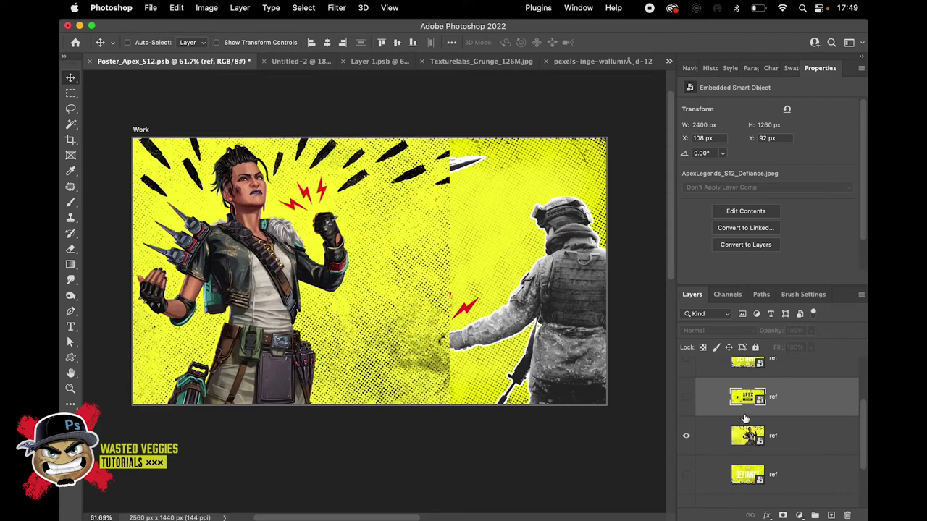
pyautogui.scroll(-2, 706, 435)
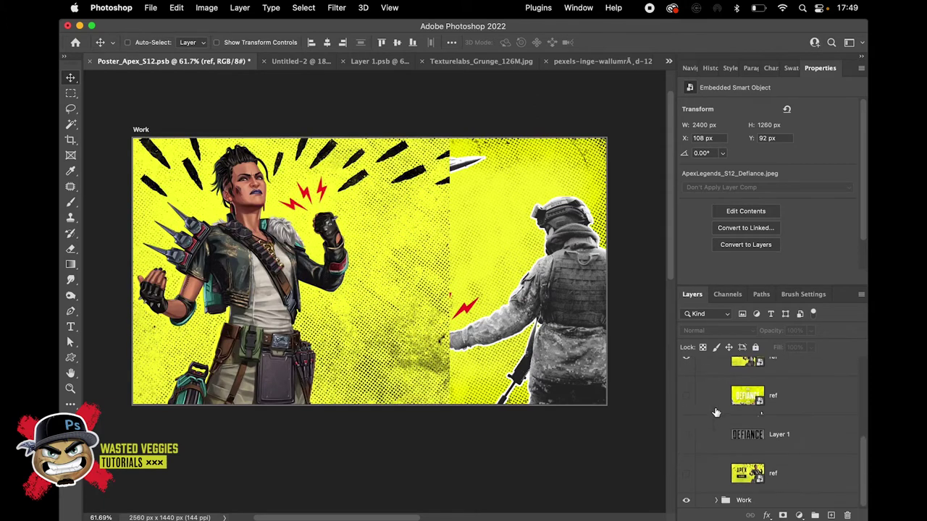
pyautogui.scroll(2, 717, 435)
pyautogui.click(688, 416)
# Show the bottom Apex Legends reference and drag it into alignment with the artboard.
pyautogui.scroll(-2, 681, 477)
pyautogui.click(686, 473)
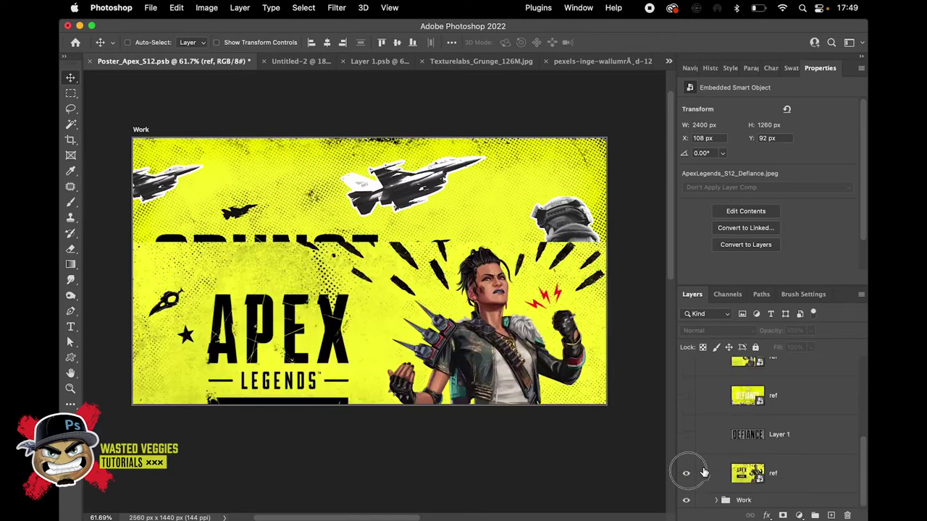
pyautogui.keyDown('super'); pyautogui.click(493, 315); pyautogui.keyUp('super')
pyautogui.moveTo(489, 301); pyautogui.dragTo(483, 115)
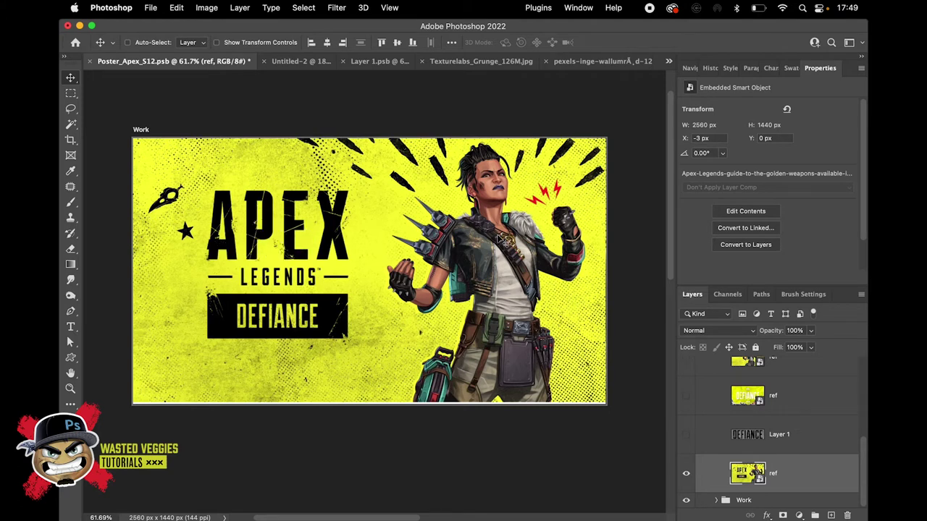
# Check the DEFIANCE reference, hide all references, and collapse the refs group.
pyautogui.click(685, 396)
pyautogui.click(686, 473)
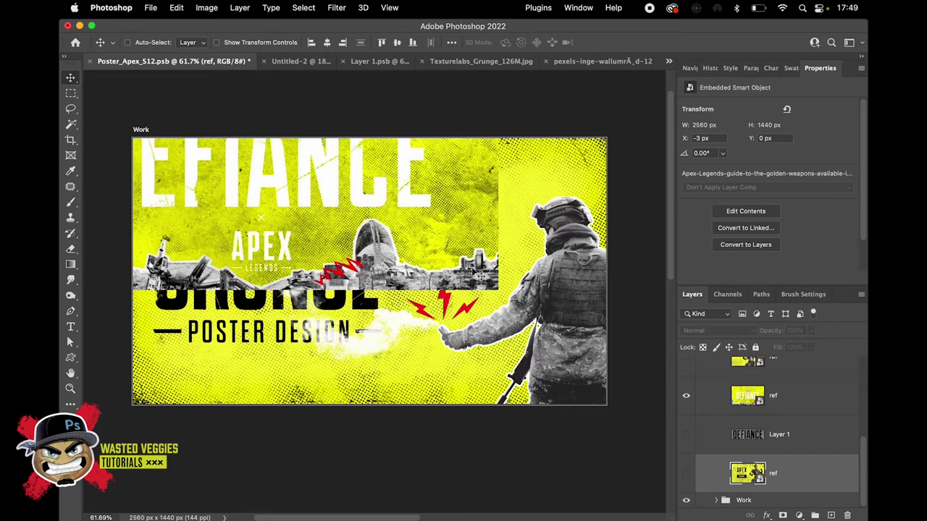
pyautogui.click(687, 395)
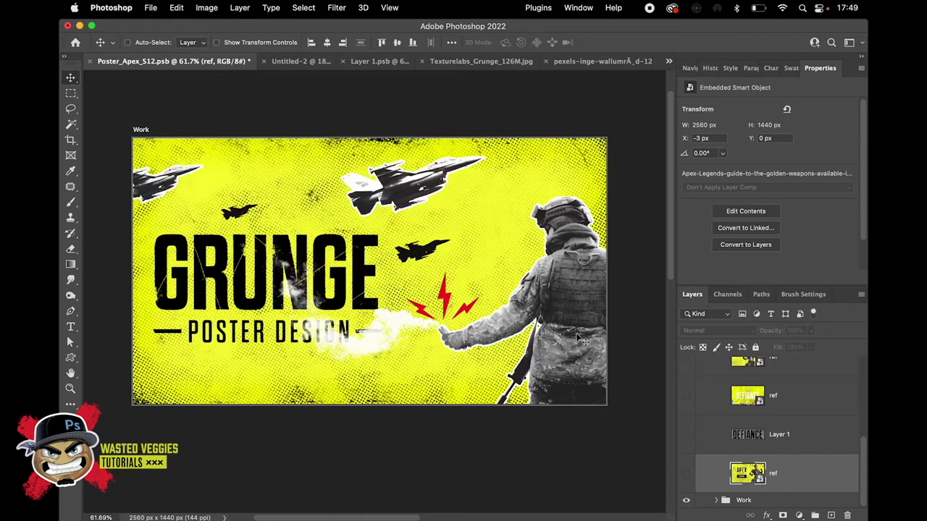
pyautogui.scroll(2, 760, 441)
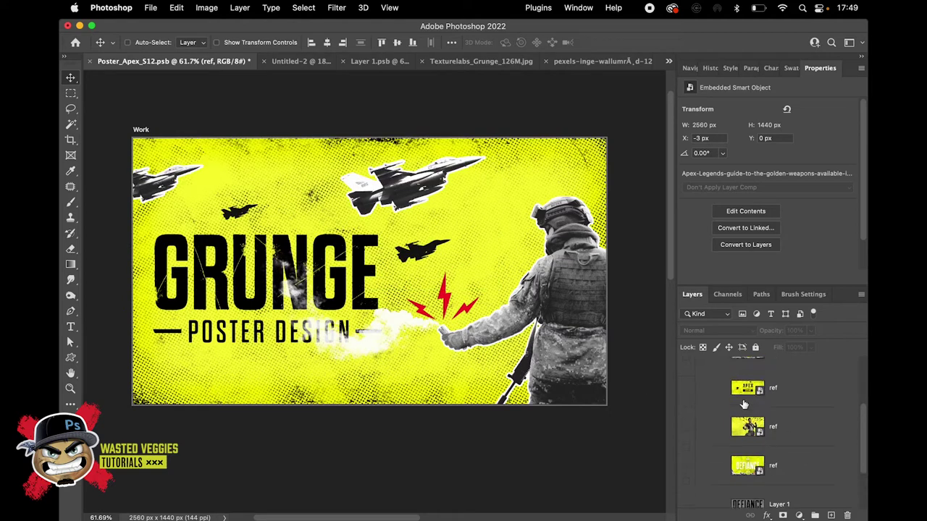
pyautogui.moveTo(749, 288); pyautogui.dragTo(753, 240)
pyautogui.scroll(2, 724, 326)
pyautogui.click(719, 334)
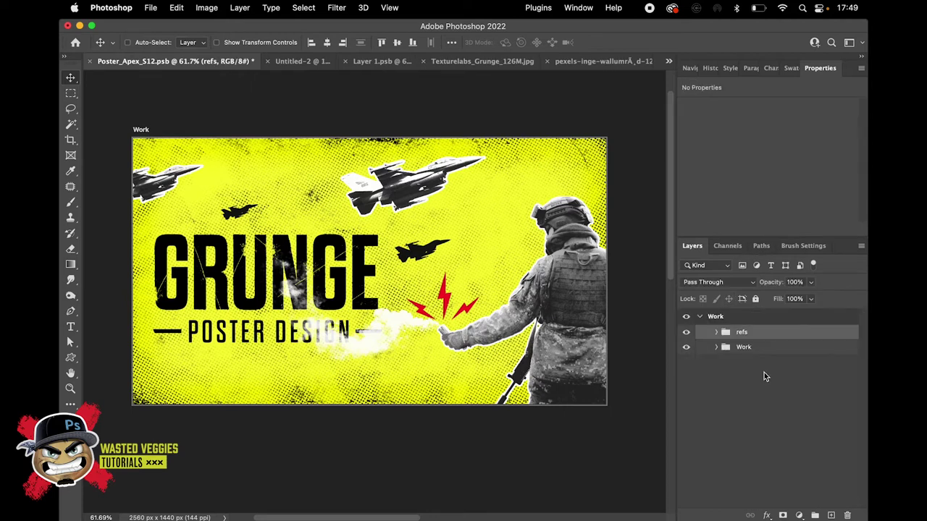
# Expand the Work group and add a new artboard to the right of the Work artboard.
pyautogui.click(733, 349)
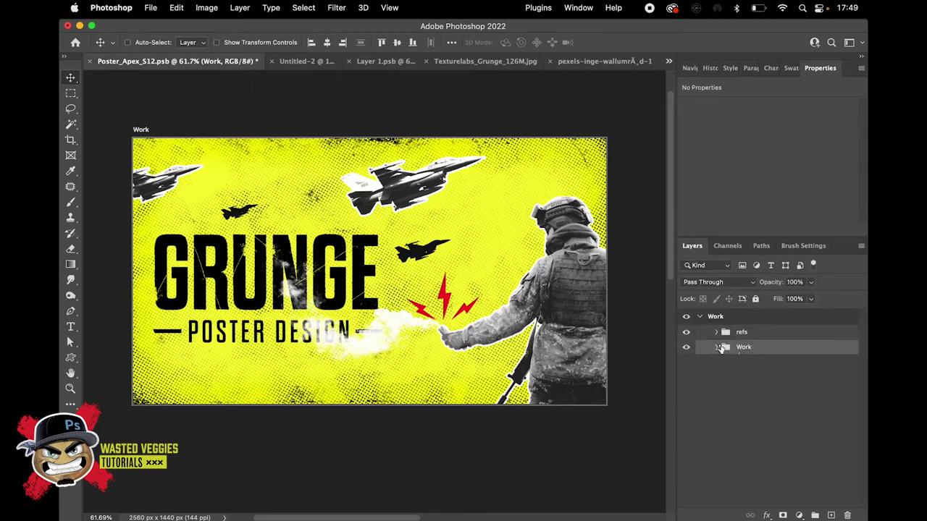
pyautogui.click(717, 348)
pyautogui.scroll(-3, 423, 276)
pyautogui.hscroll(3, 424, 276)
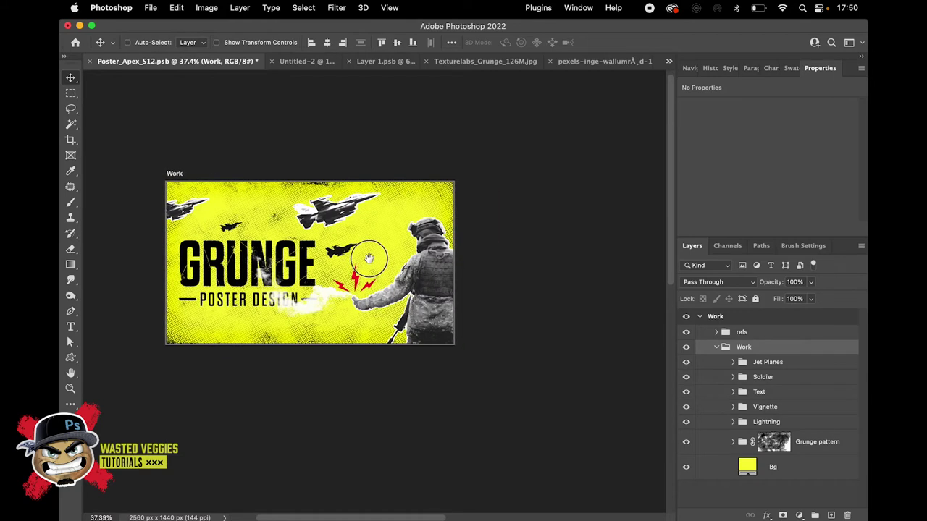
pyautogui.click(174, 173)
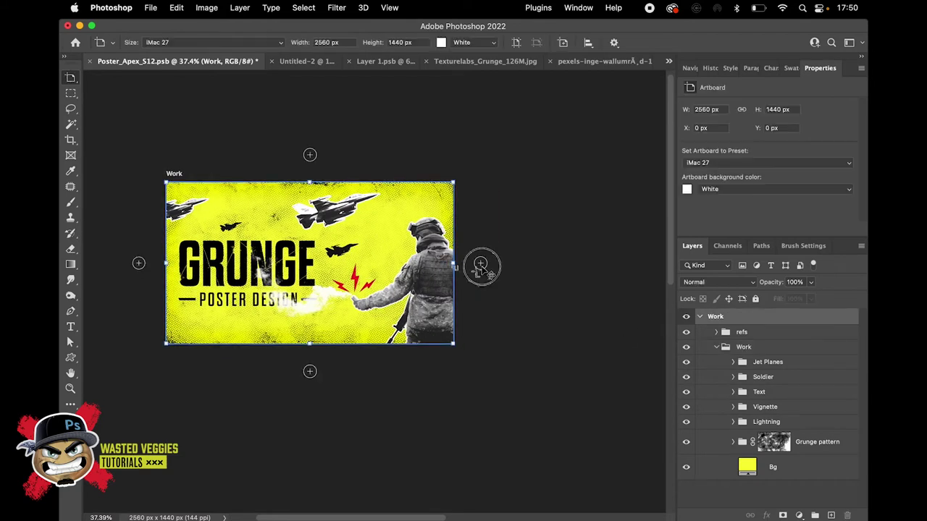
pyautogui.click(480, 263)
# Rename the new artboard Work2.
pyautogui.doubleClick(724, 317)
pyautogui.write('W')
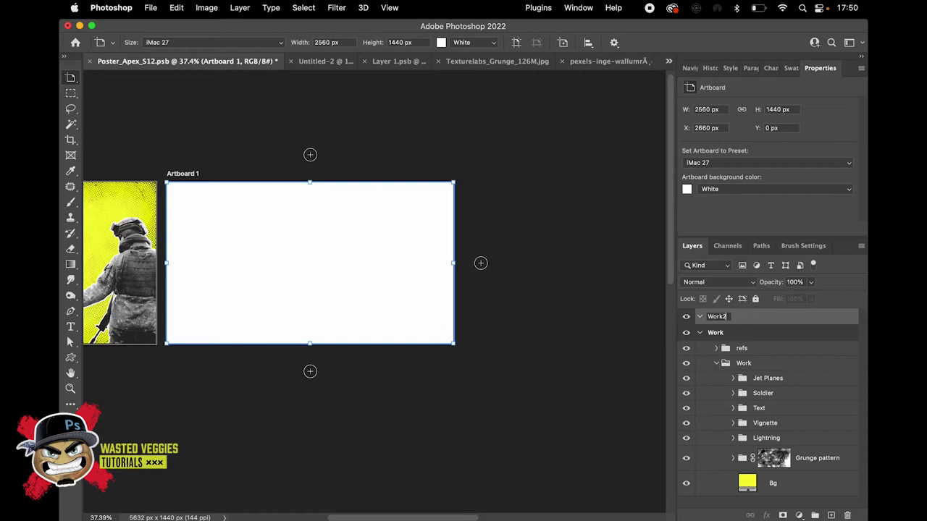
pyautogui.write('ork2')
pyautogui.press('Return')
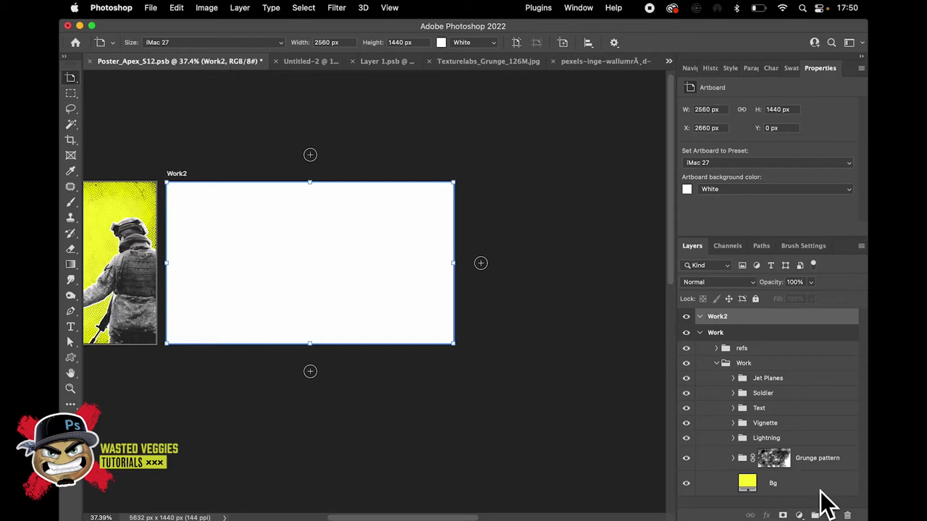
pyautogui.moveTo(399, 307); pyautogui.dragTo(548, 315)
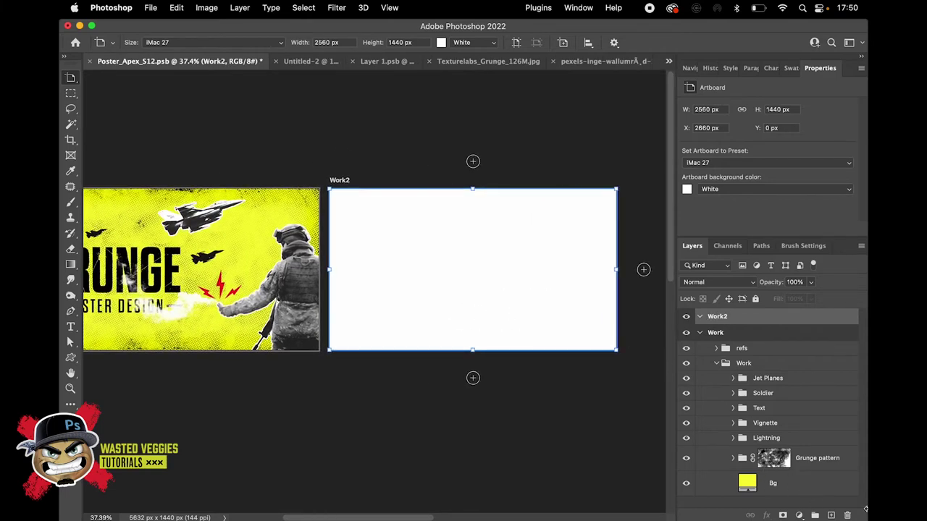
# Add a Solid Color fill layer using the Apex_Season12 yellow swatch.
pyautogui.click(798, 514)
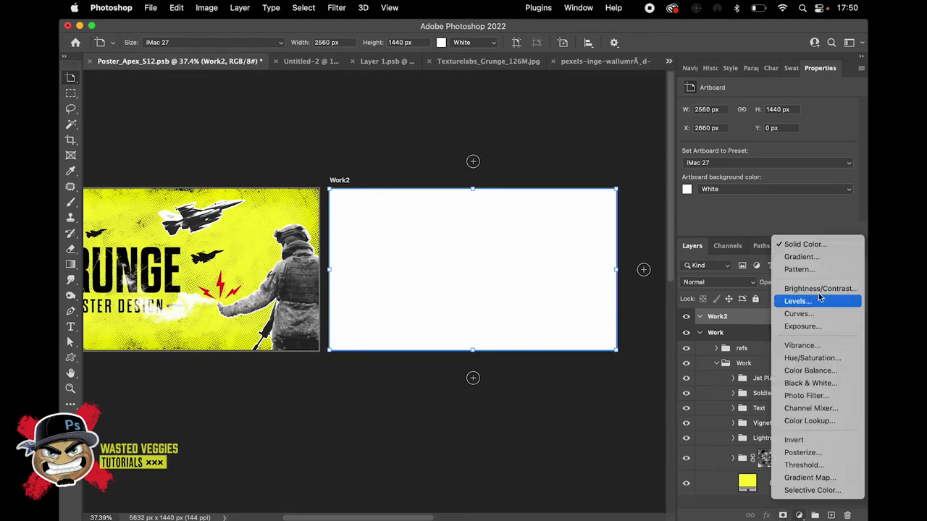
pyautogui.click(812, 246)
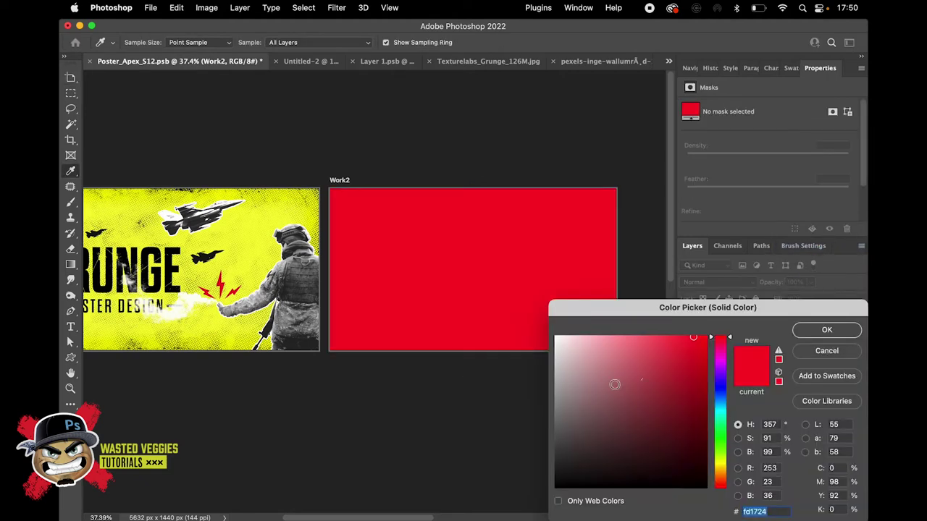
pyautogui.click(791, 68)
pyautogui.scroll(-5, 756, 138)
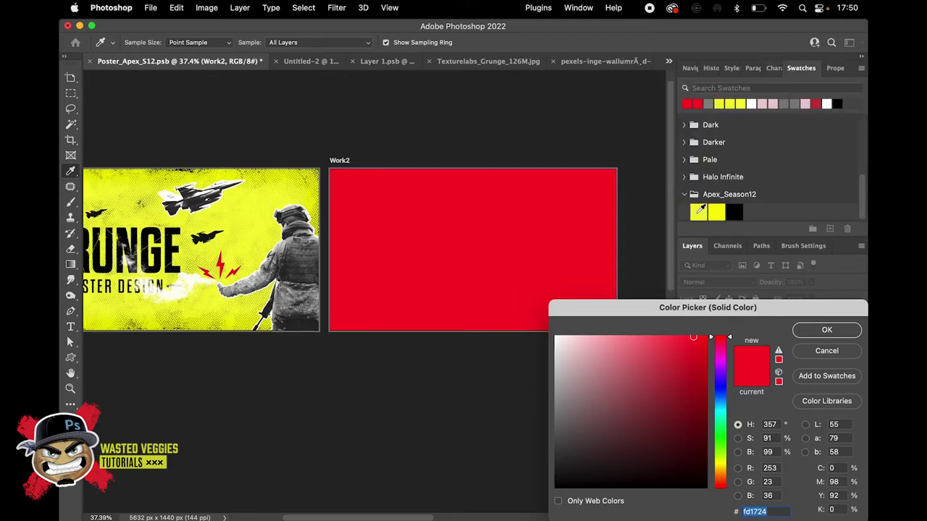
pyautogui.click(698, 212)
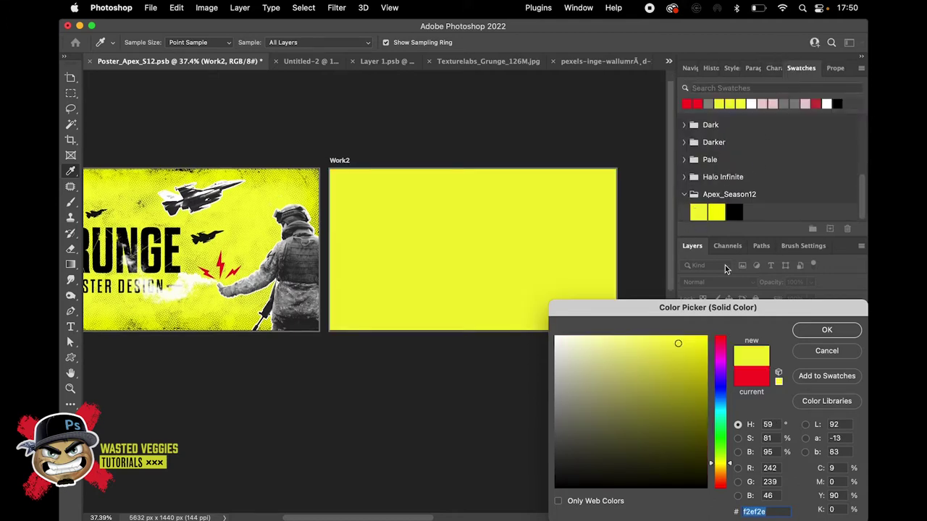
pyautogui.click(826, 330)
pyautogui.moveTo(408, 237); pyautogui.dragTo(441, 239)
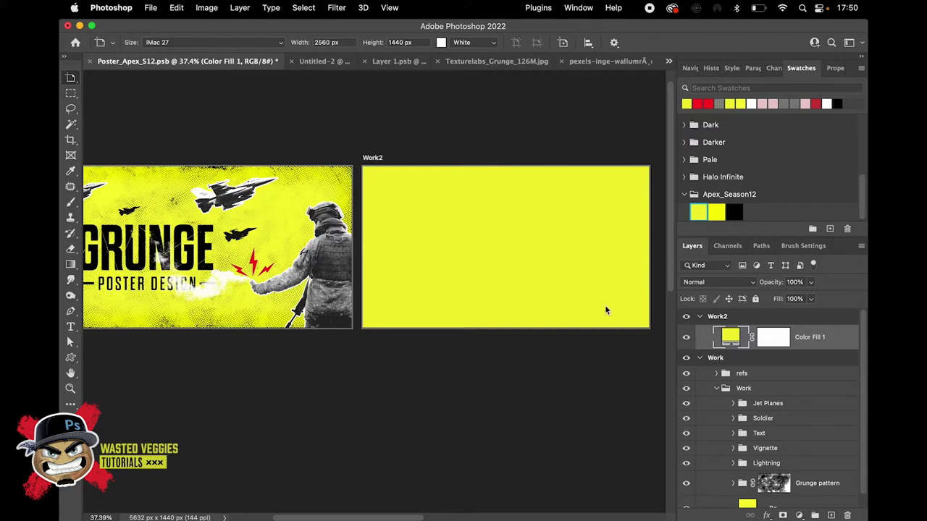
# Delete the yellow fill layer's mask and rename the layer Bg.
pyautogui.click(716, 373)
pyautogui.press('v')
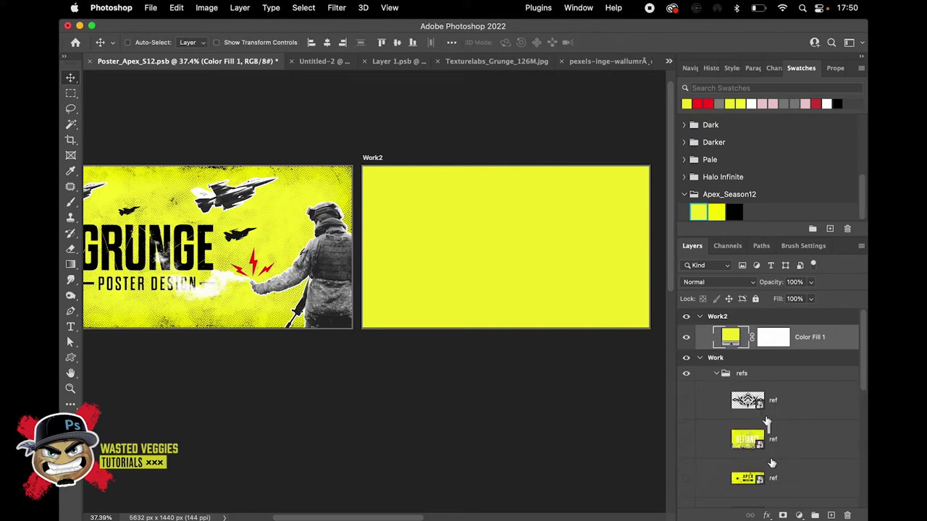
pyautogui.click(716, 374)
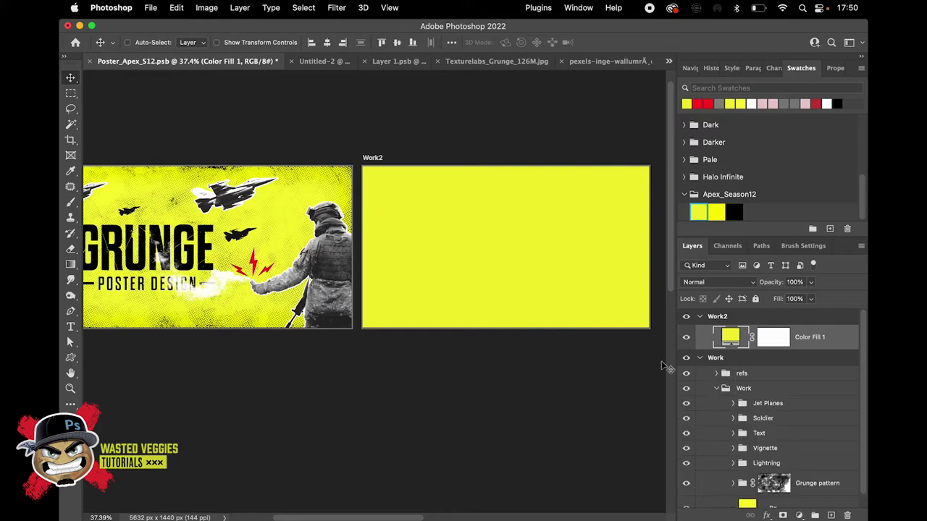
pyautogui.hscroll(-3, 456, 254)
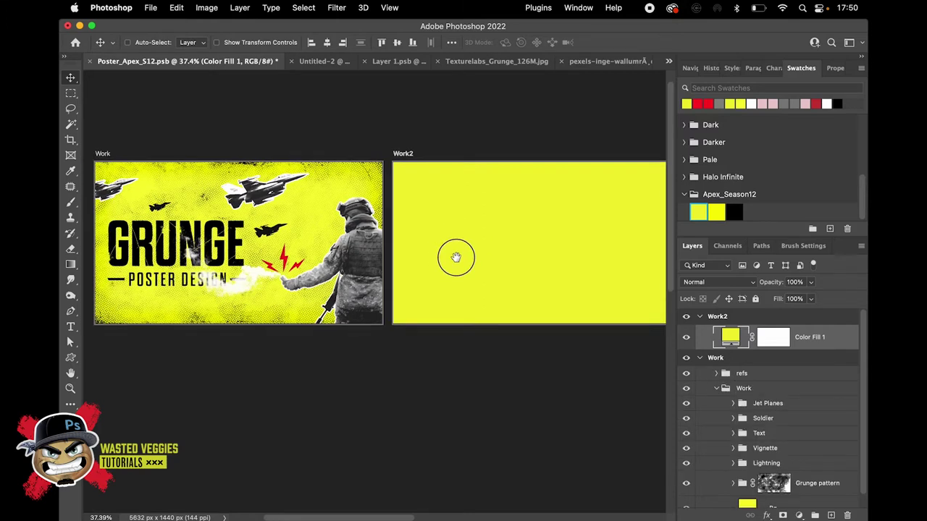
pyautogui.rightClick(783, 343)
pyautogui.click(685, 363)
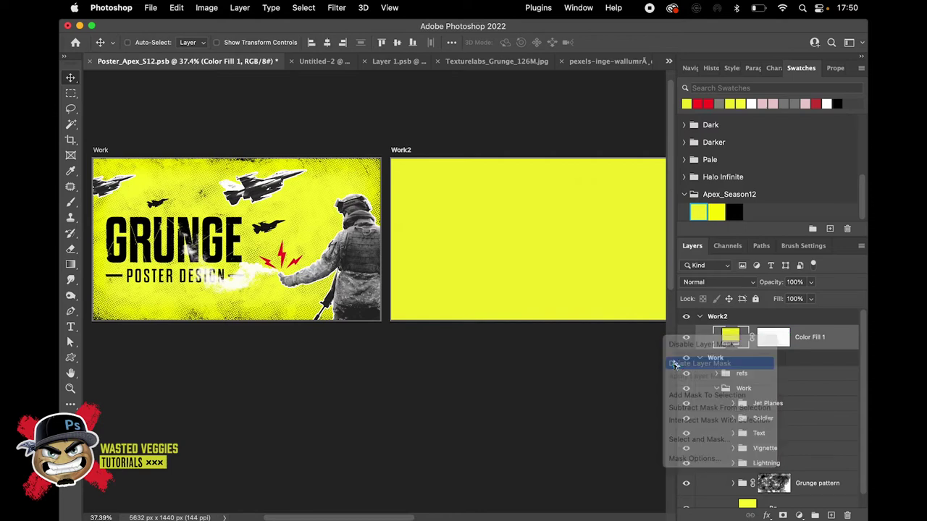
pyautogui.doubleClick(768, 337)
pyautogui.write('Bg')
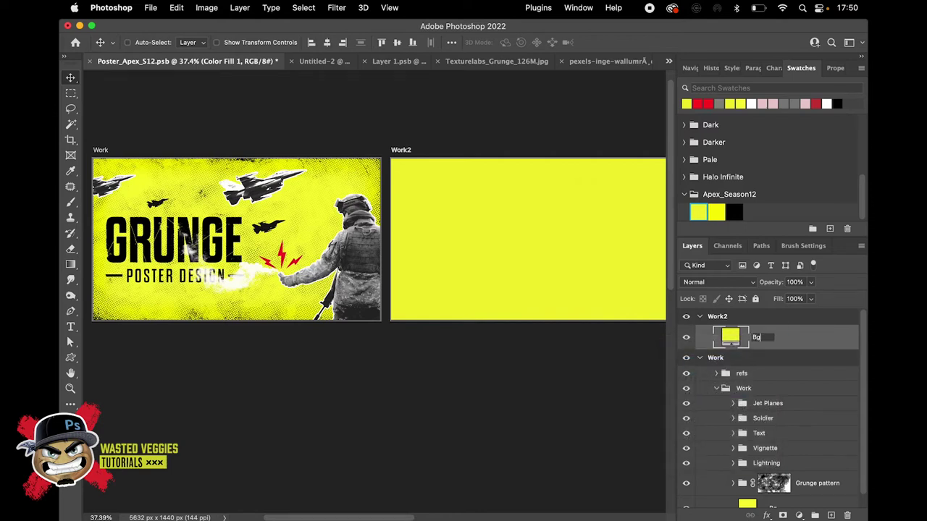
pyautogui.press('Return')
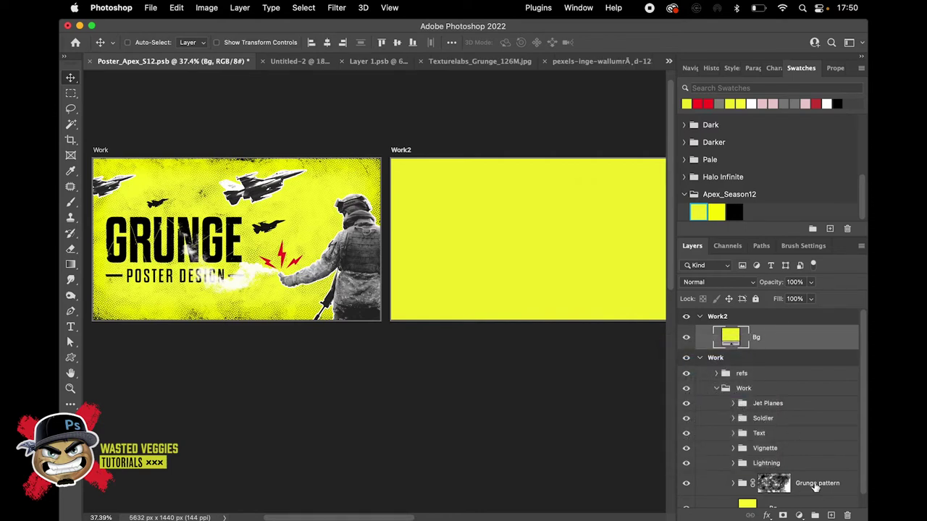
pyautogui.click(735, 485)
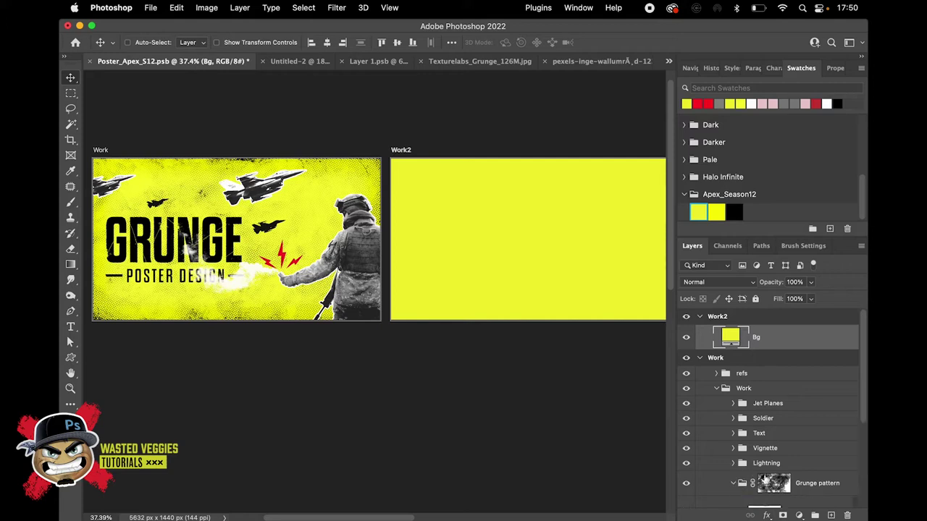
pyautogui.scroll(-4, 810, 483)
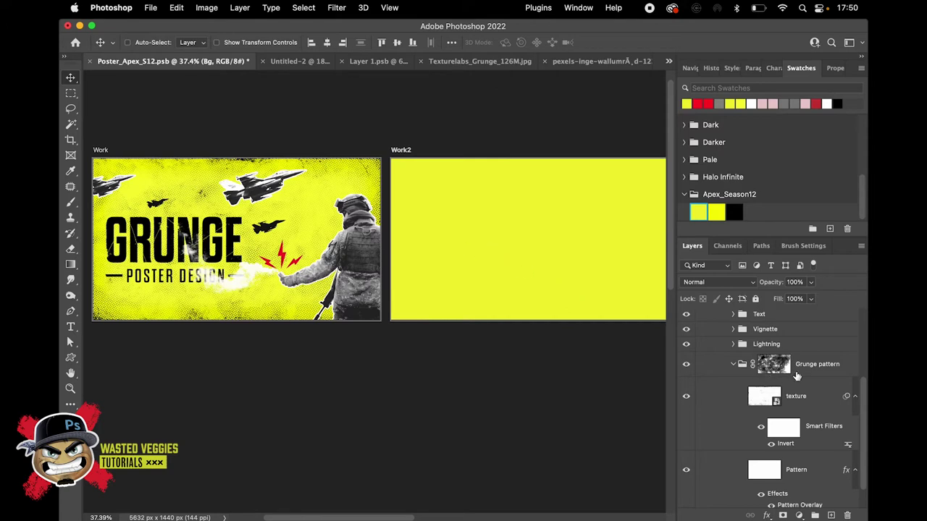
pyautogui.scroll(-2, 800, 397)
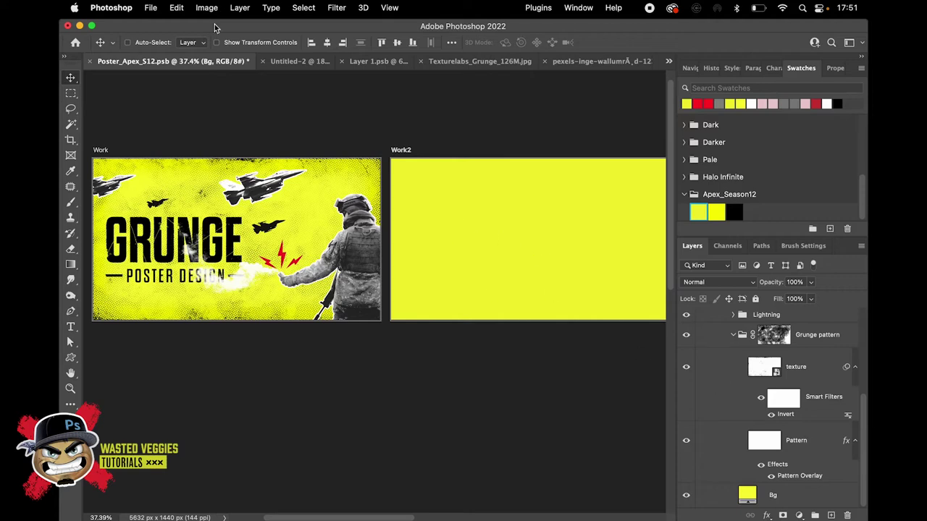
pyautogui.click(300, 62)
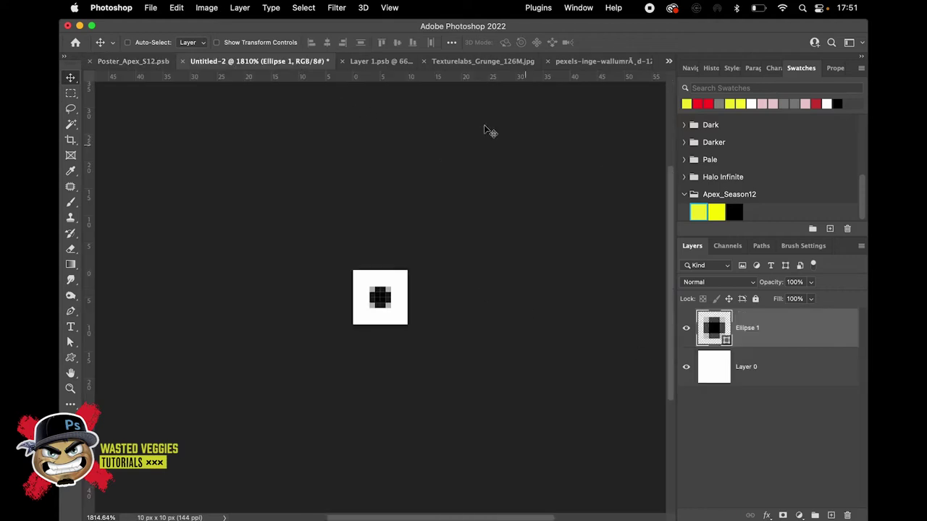
pyautogui.click(203, 9)
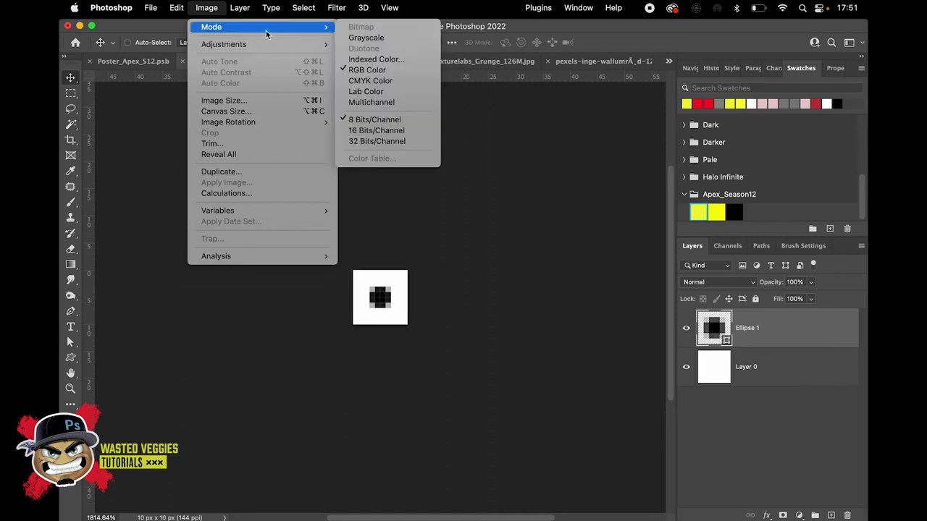
pyautogui.click(265, 65)
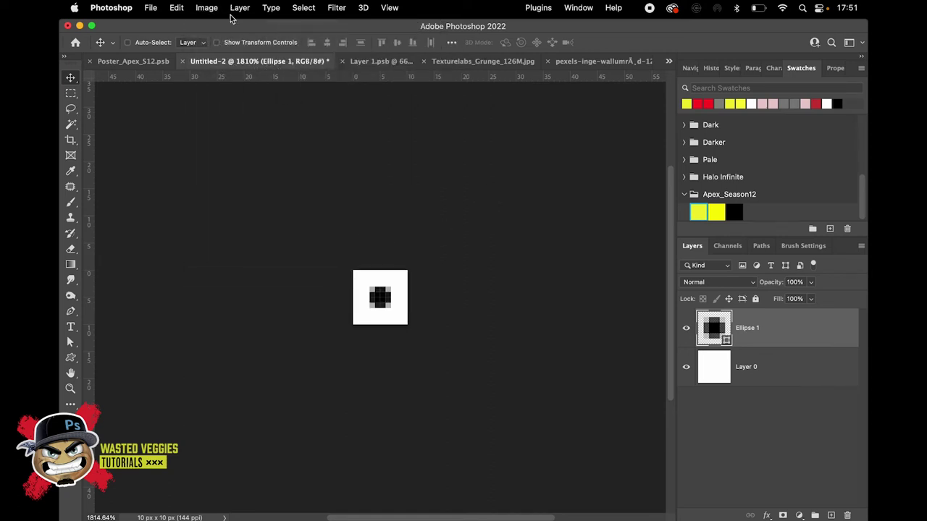
pyautogui.click(177, 8)
pyautogui.moveTo(207, 8)
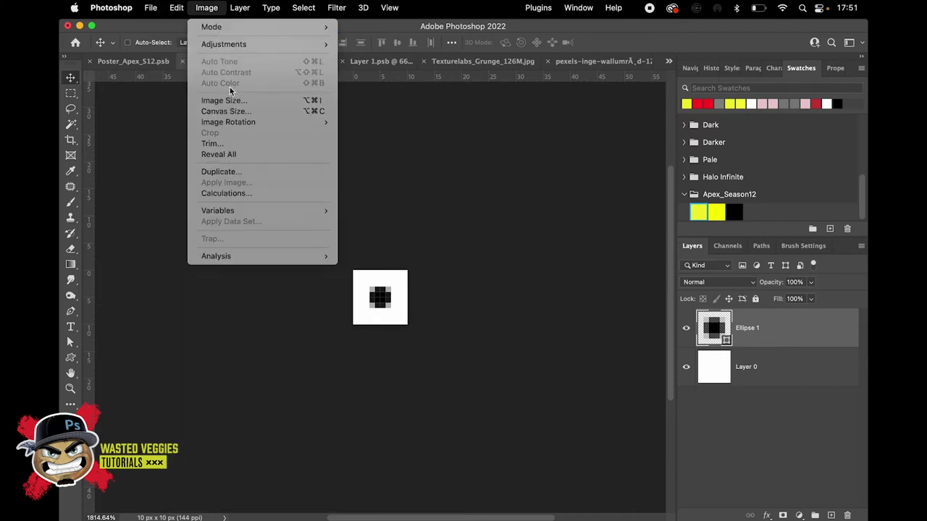
pyautogui.click(223, 100)
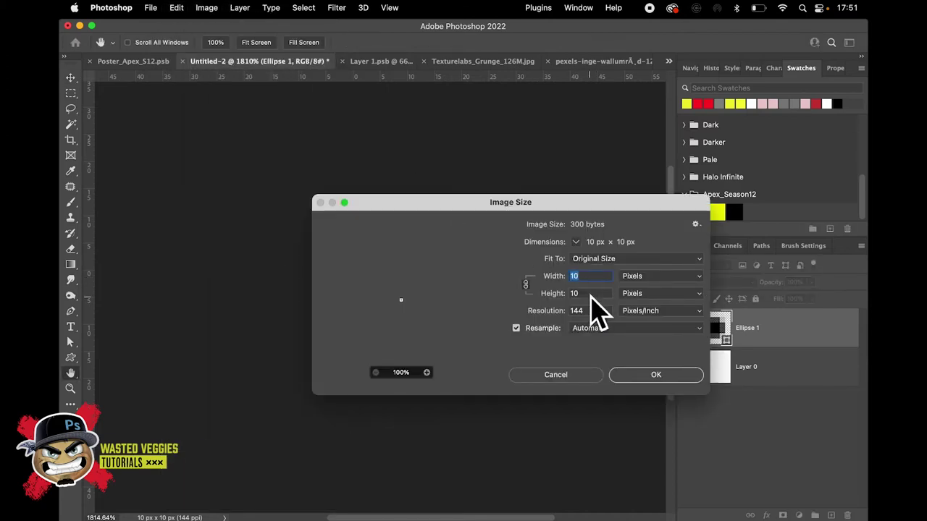
pyautogui.click(639, 375)
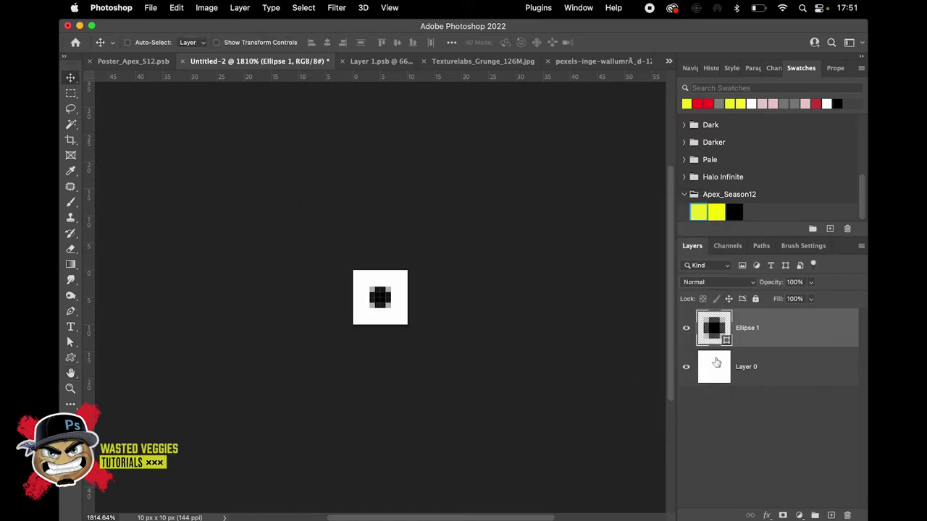
pyautogui.click(836, 71)
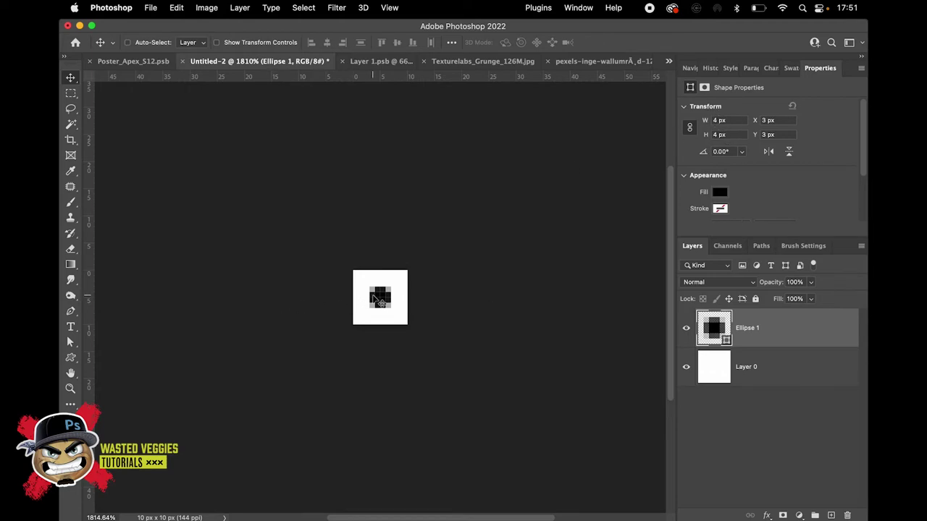
pyautogui.click(177, 9)
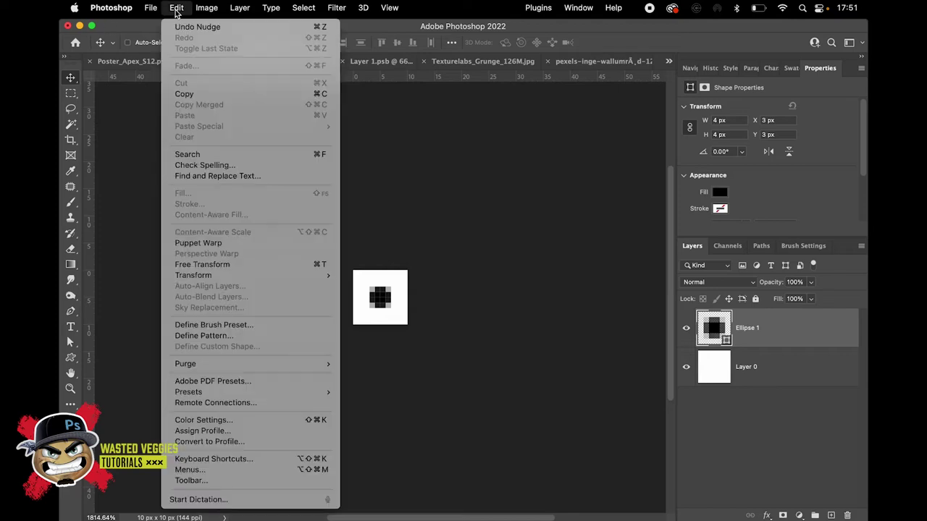
pyautogui.click(203, 336)
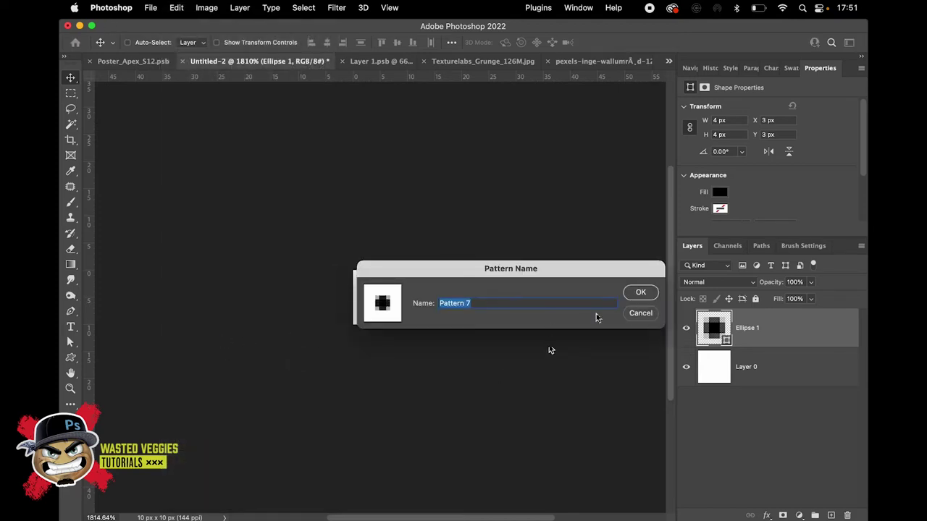
pyautogui.click(641, 314)
pyautogui.click(109, 62)
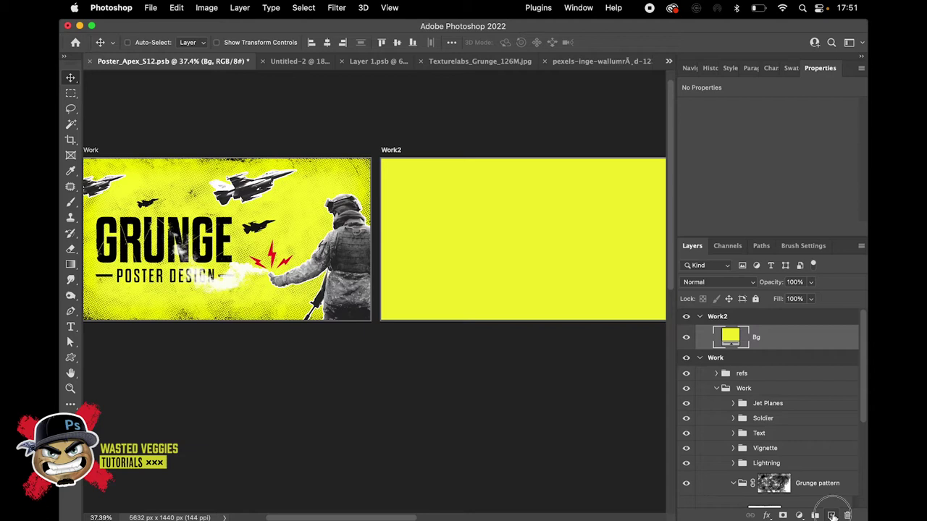
# Add a new layer named Pattern, fill it red, and set its Fill to 0%.
pyautogui.click(831, 515)
pyautogui.doubleClick(762, 344)
pyautogui.write('Pattern')
pyautogui.press('Return')
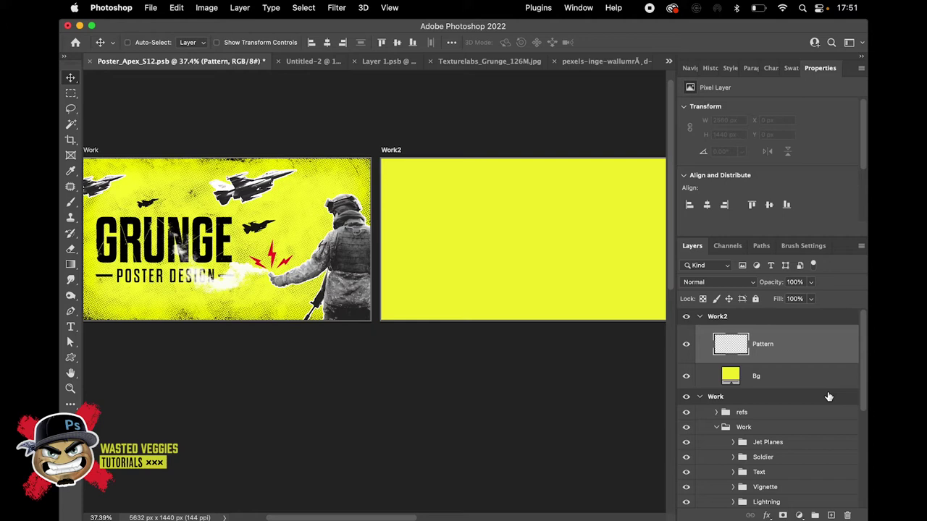
pyautogui.hotkey('alt', 'BackSpace')
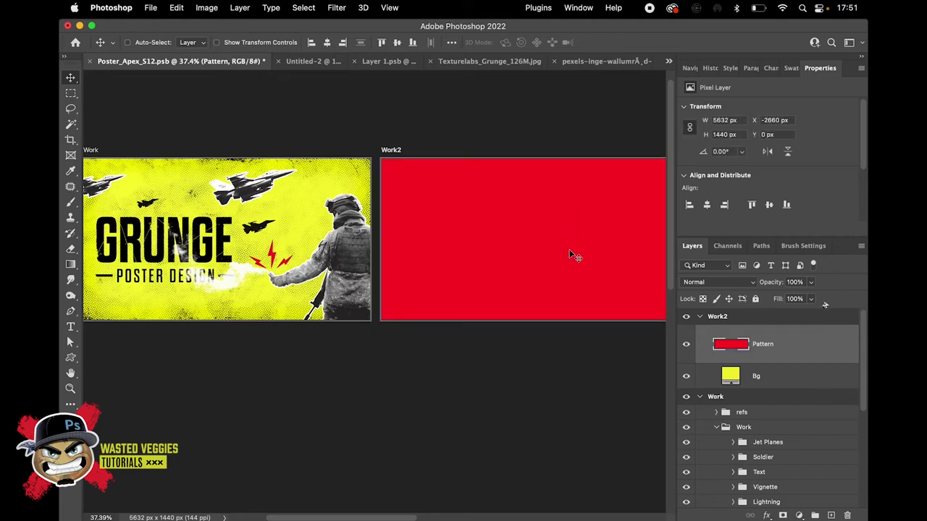
pyautogui.click(811, 298)
pyautogui.moveTo(815, 313); pyautogui.dragTo(688, 313)
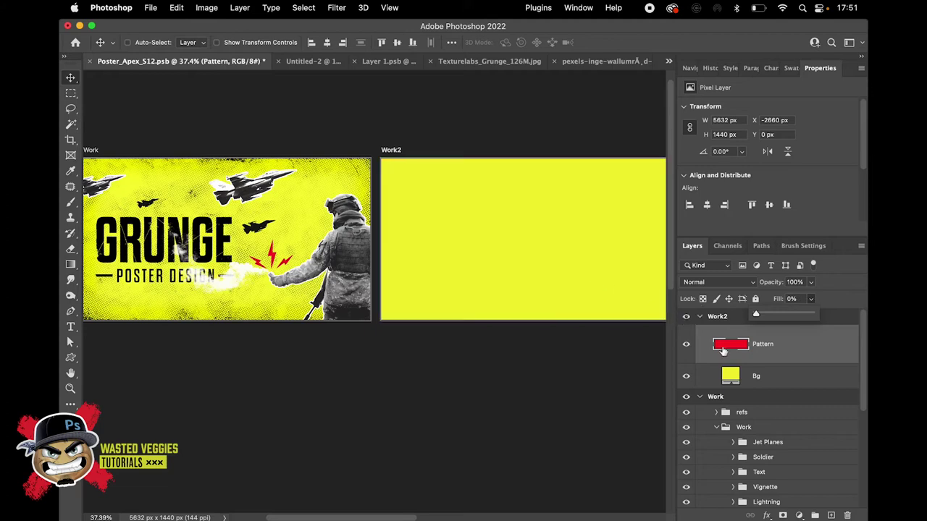
# Give Pattern a dot Pattern Overlay in Multiply at 60° angle and 150% scale.
pyautogui.doubleClick(809, 350)
pyautogui.click(411, 433)
pyautogui.click(441, 433)
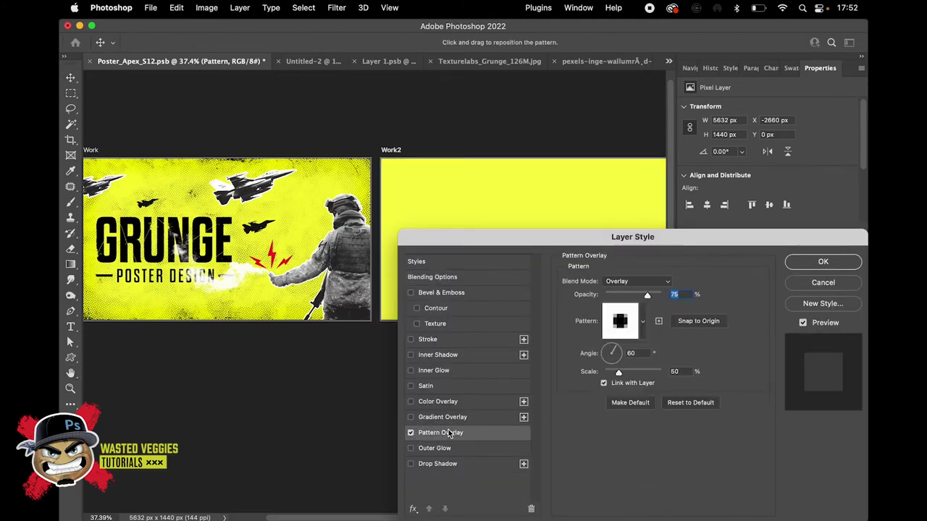
pyautogui.moveTo(581, 238); pyautogui.dragTo(503, 265)
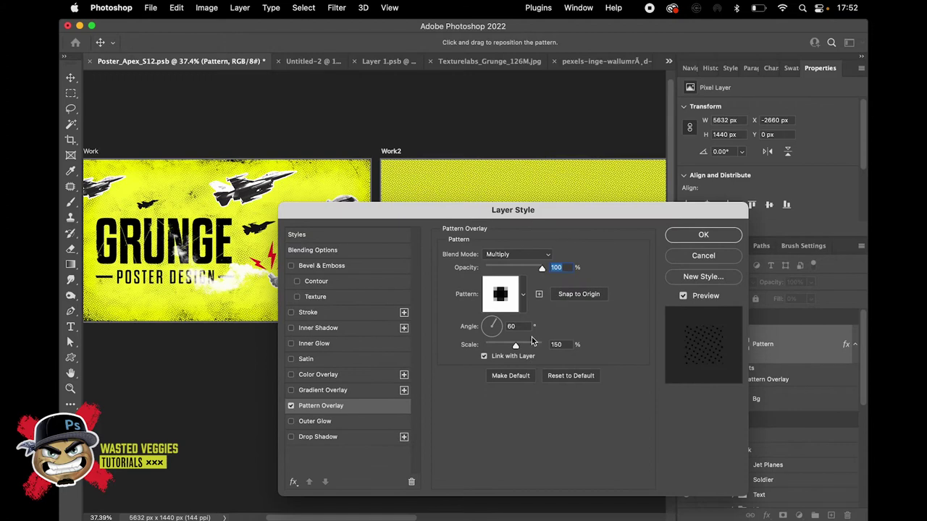
pyautogui.doubleClick(525, 326)
pyautogui.write('0')
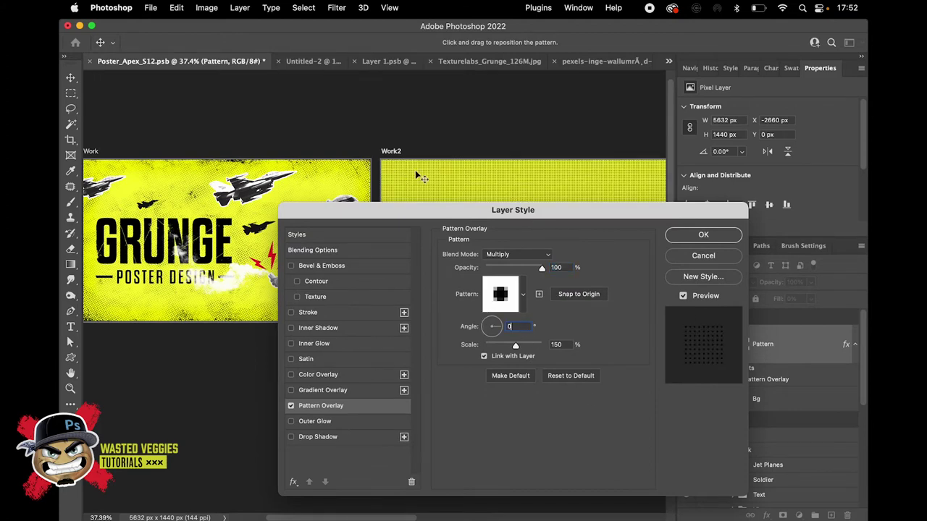
pyautogui.scroll(3, 365, 181)
pyautogui.scroll(5, 418, 174)
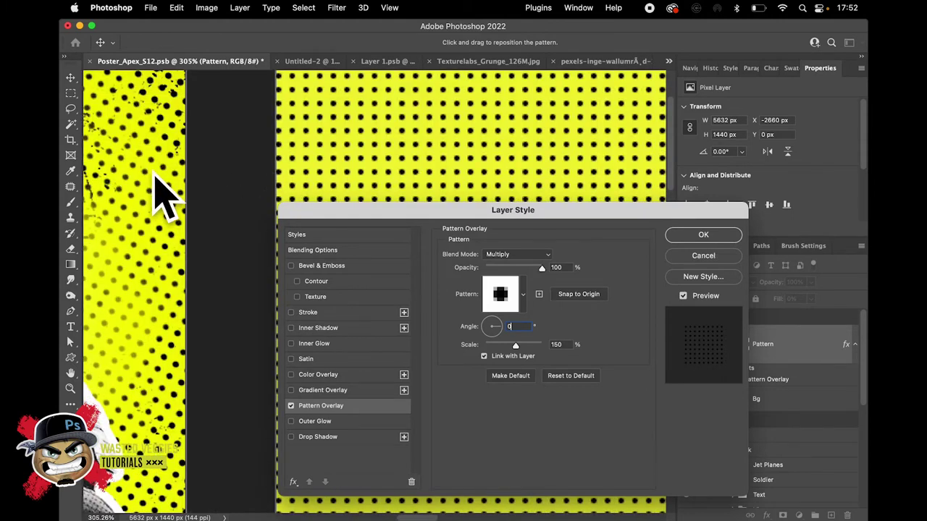
pyautogui.write('60')
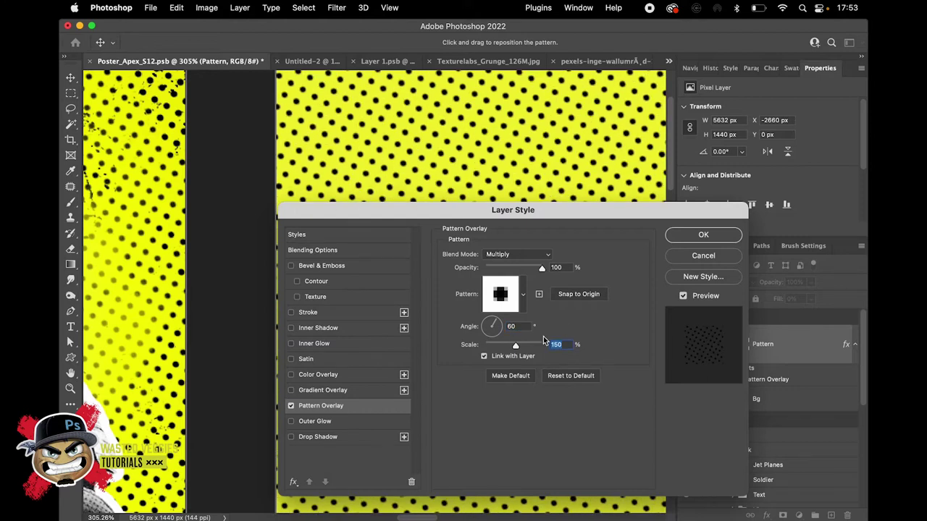
pyautogui.press('super+0')
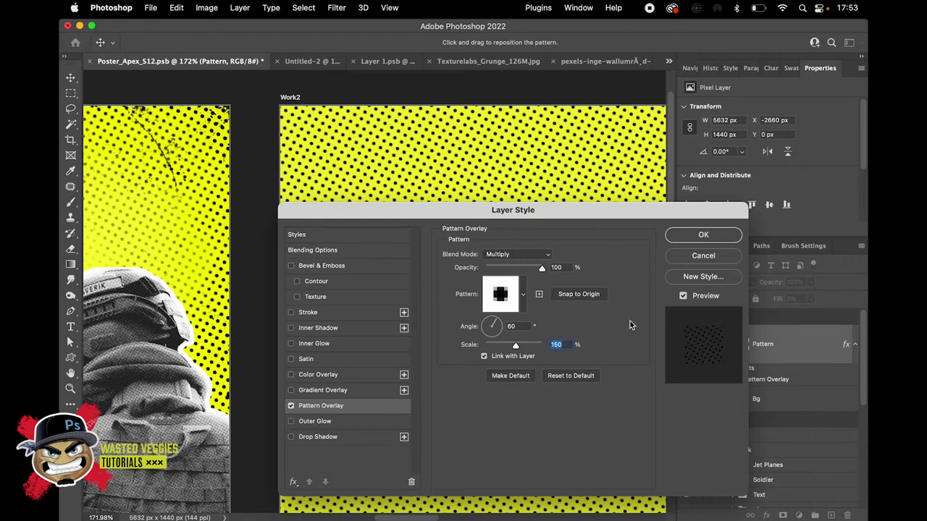
pyautogui.click(703, 236)
pyautogui.scroll(-6, 467, 250)
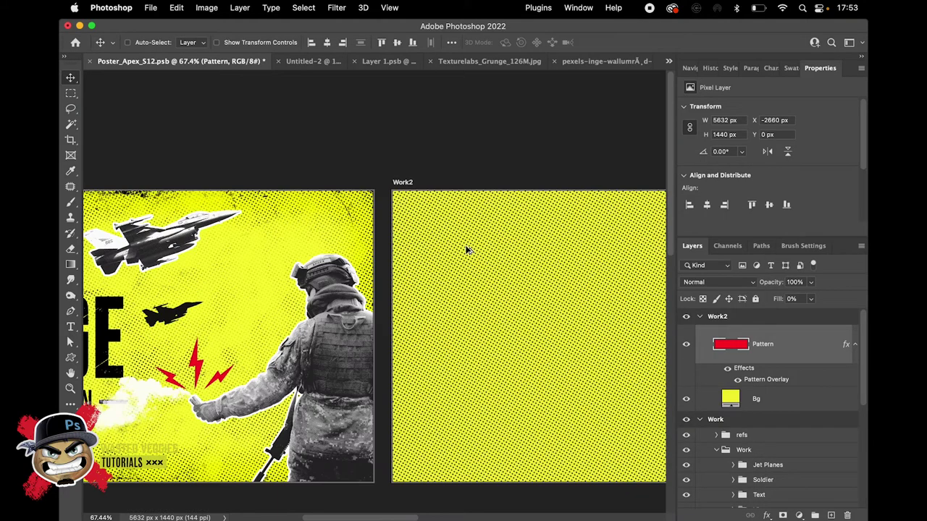
pyautogui.moveTo(557, 257); pyautogui.dragTo(459, 243)
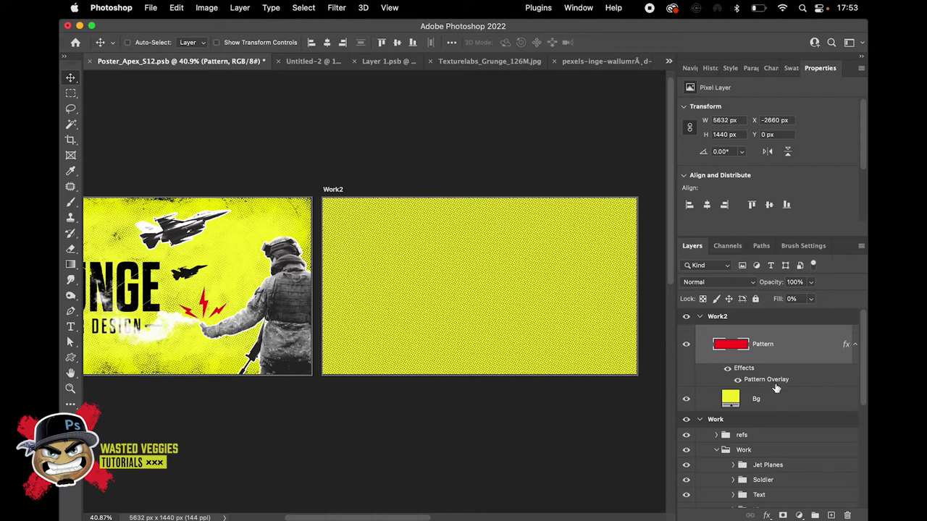
pyautogui.moveTo(612, 515)
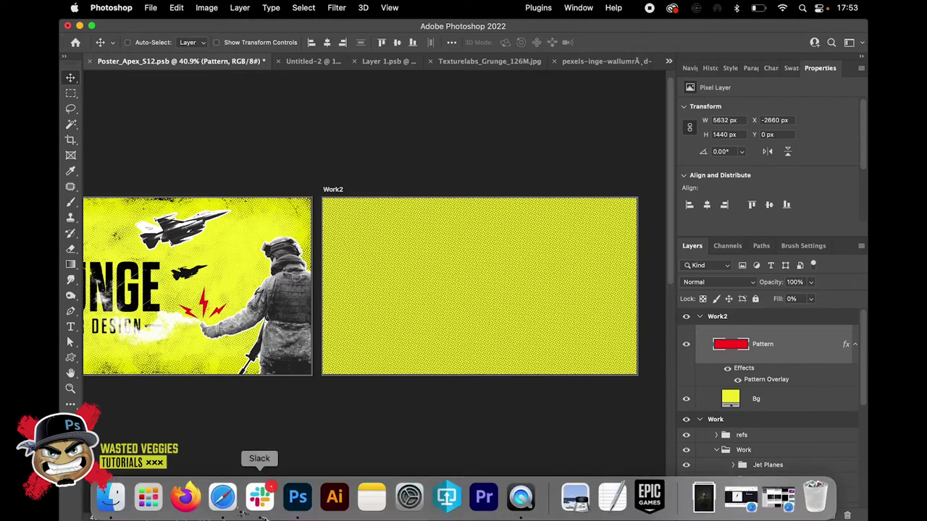
pyautogui.click(224, 499)
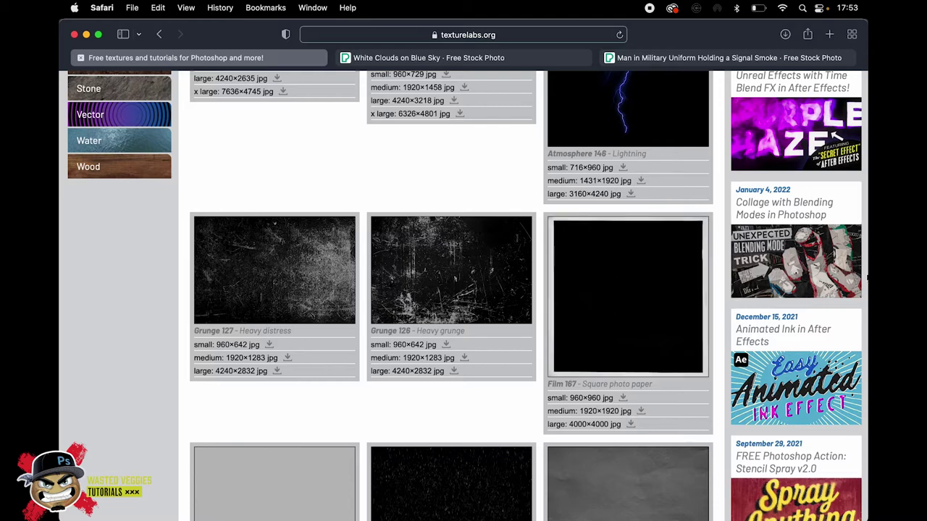
pyautogui.scroll(1, 792, 275)
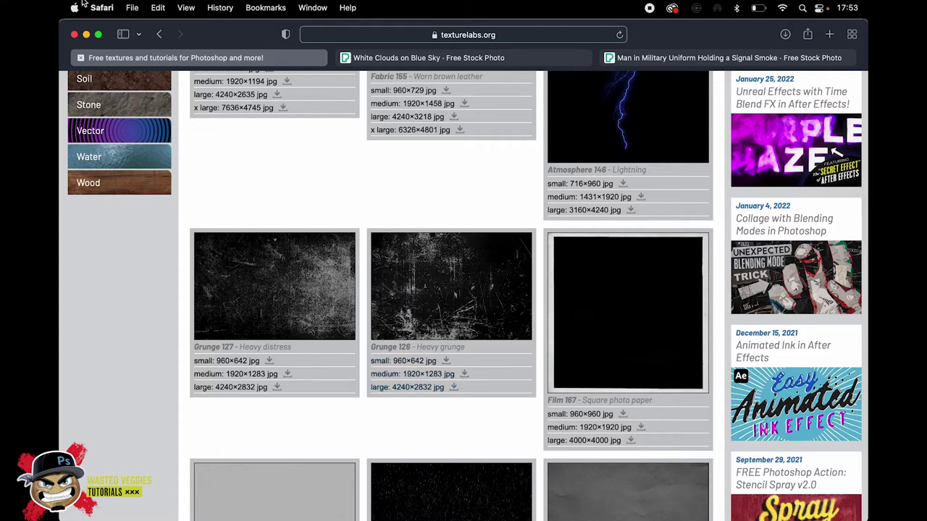
pyautogui.click(87, 34)
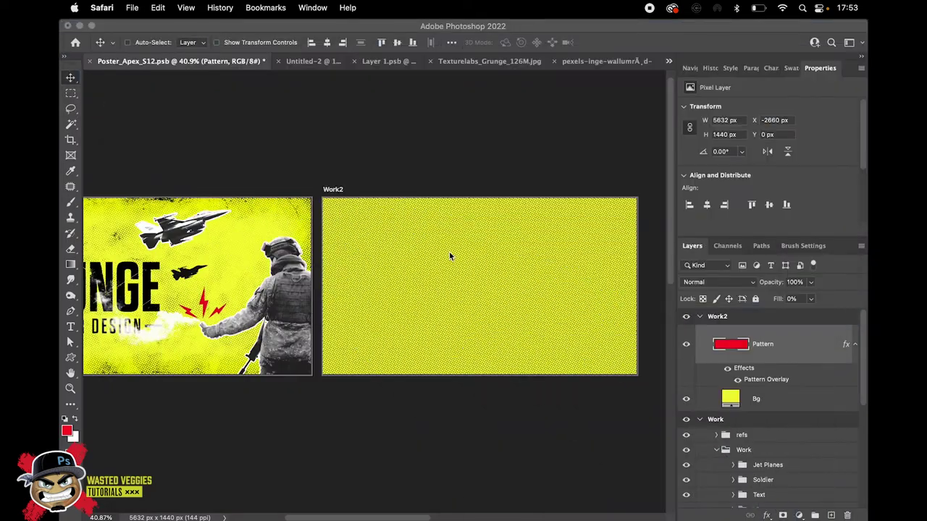
# Move the Grunge texture layer into Work2 above Pattern and inspect its smart object contents.
pyautogui.scroll(-10, 801, 367)
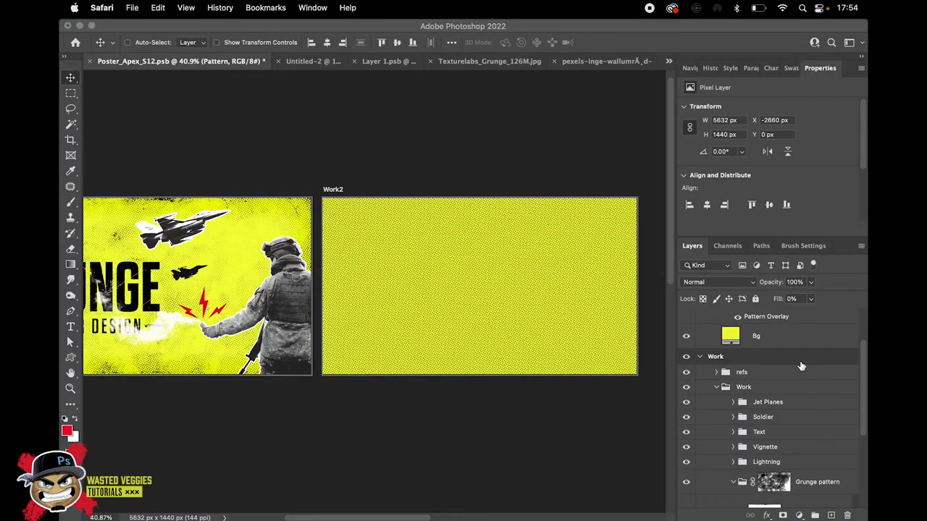
pyautogui.click(804, 397)
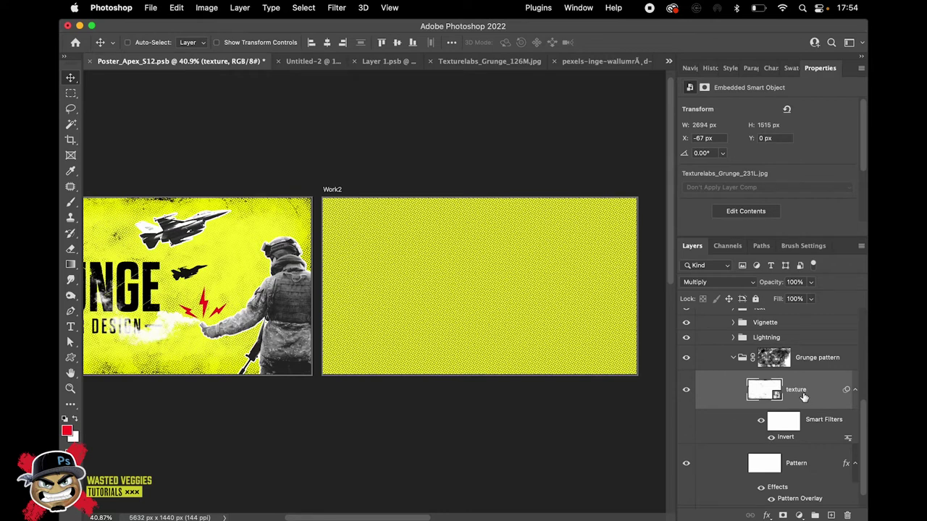
pyautogui.moveTo(784, 389); pyautogui.dragTo(767, 353)
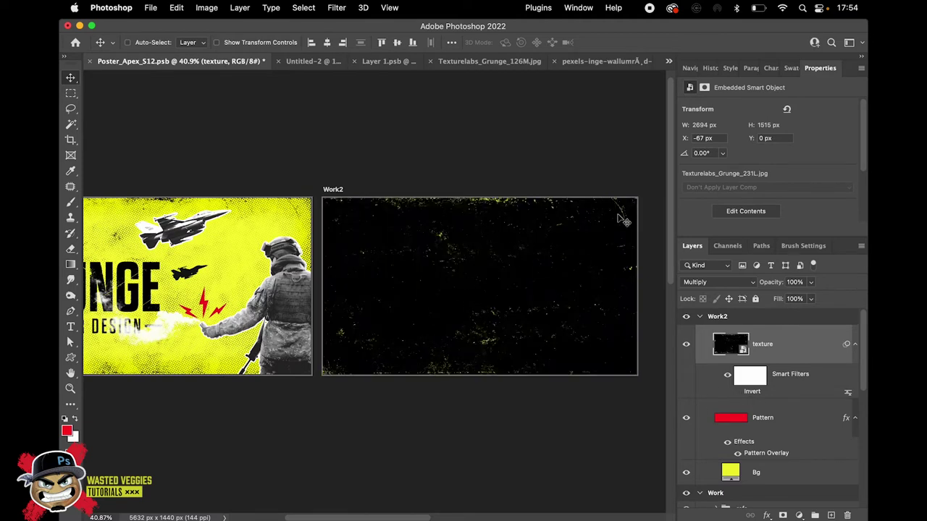
pyautogui.doubleClick(726, 346)
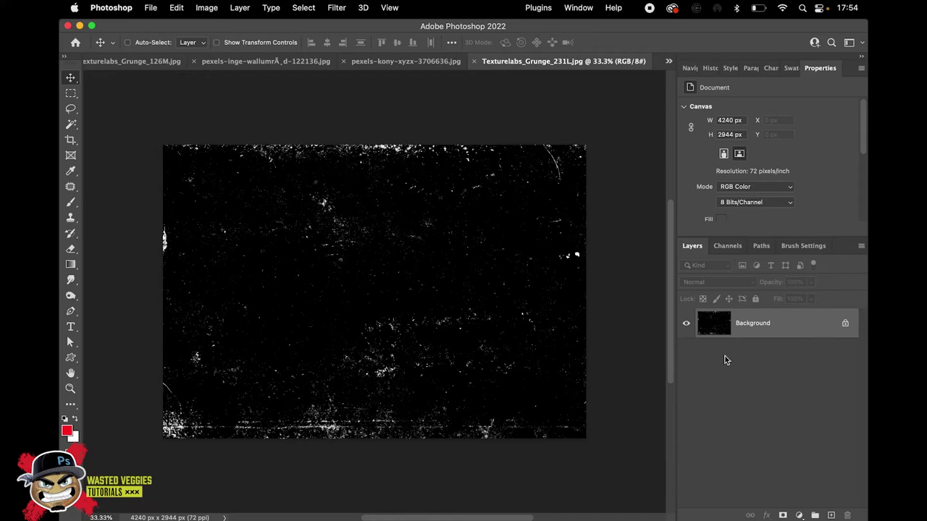
pyautogui.click(474, 60)
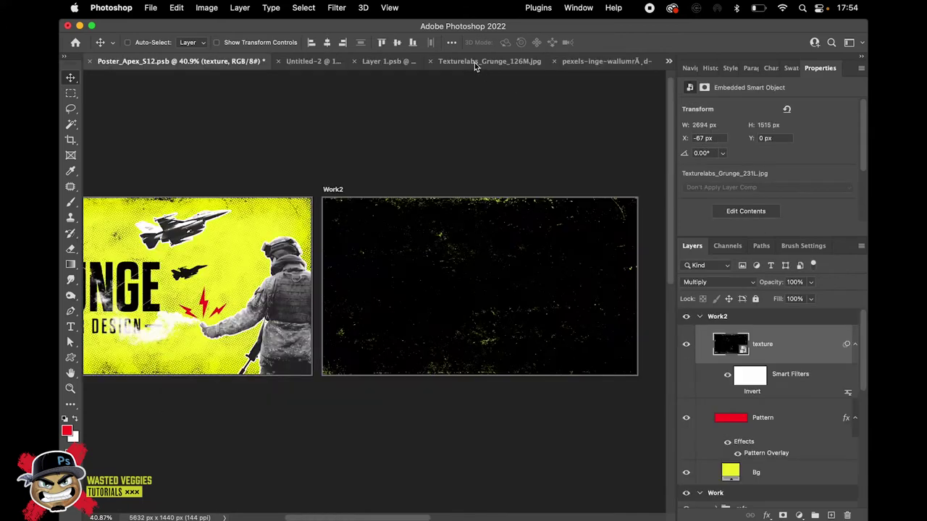
# Toggle the texture's Invert smart filter and keep its blend mode at Multiply.
pyautogui.click(737, 392)
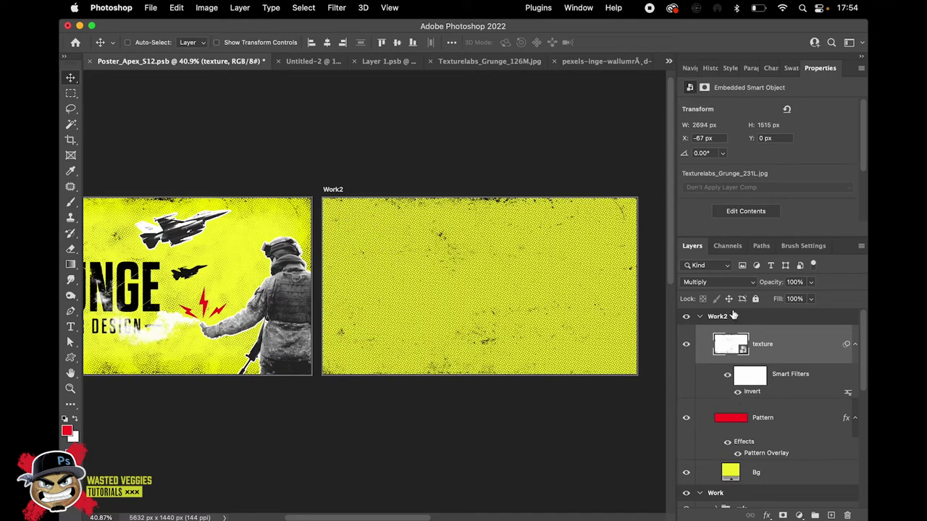
pyautogui.click(715, 285)
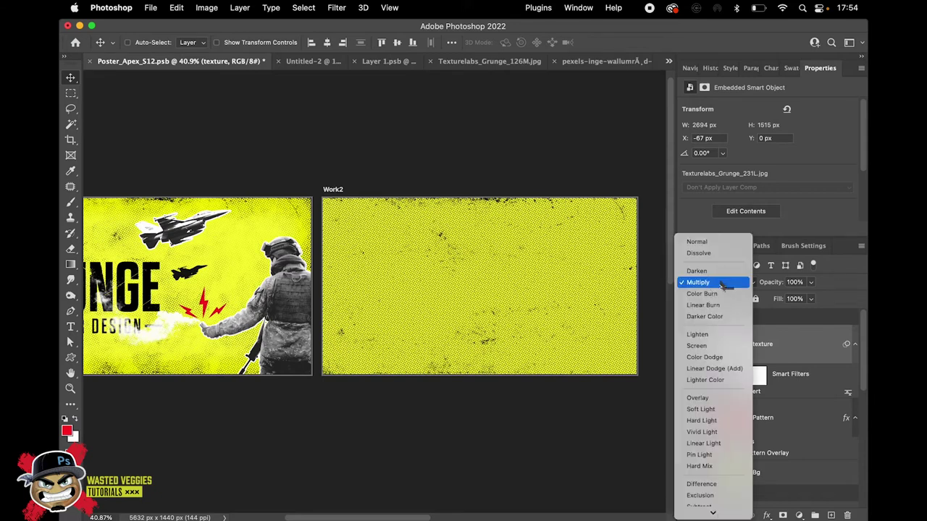
pyautogui.click(777, 340)
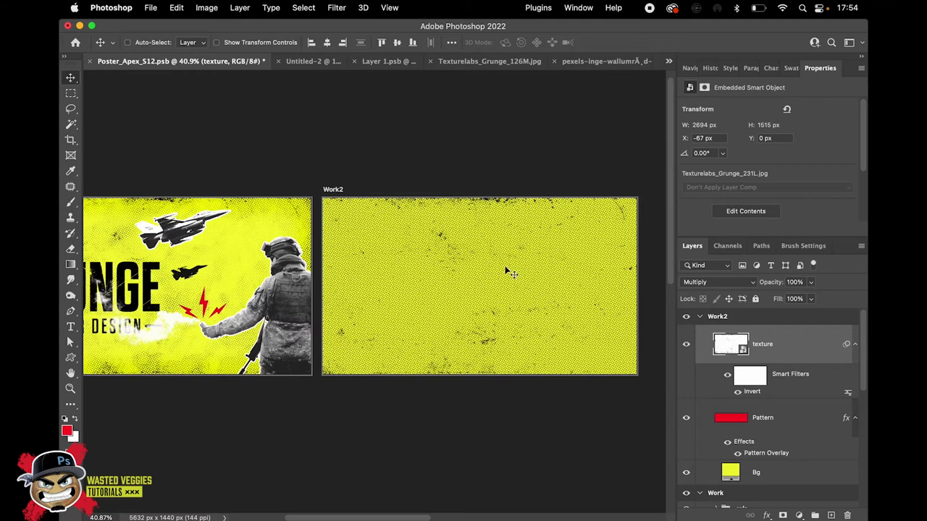
pyautogui.scroll(-1, 782, 376)
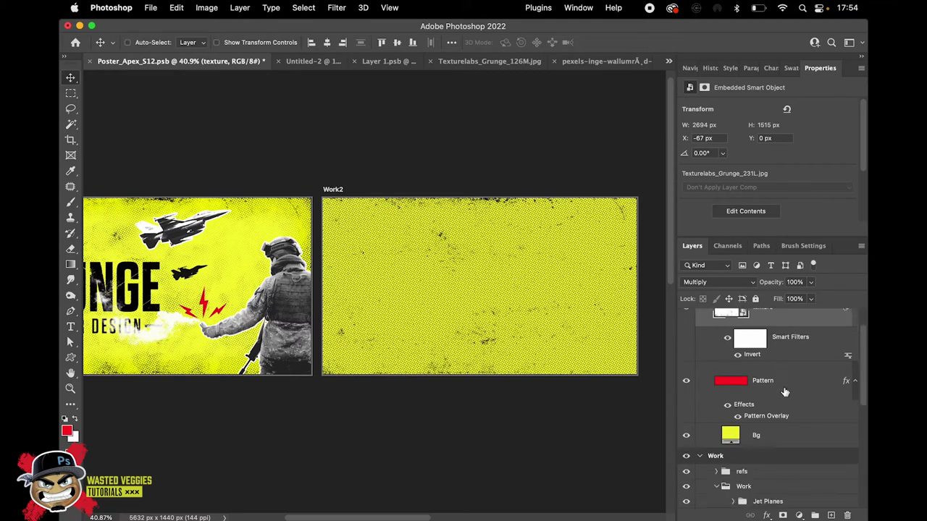
# Group the texture and Pattern layers into a group named Pattern.
pyautogui.keyDown('shift'); pyautogui.click(796, 389); pyautogui.keyUp('shift')
pyautogui.hotkey('ctrl', 'g')
pyautogui.doubleClick(752, 316)
pyautogui.write('Pattern')
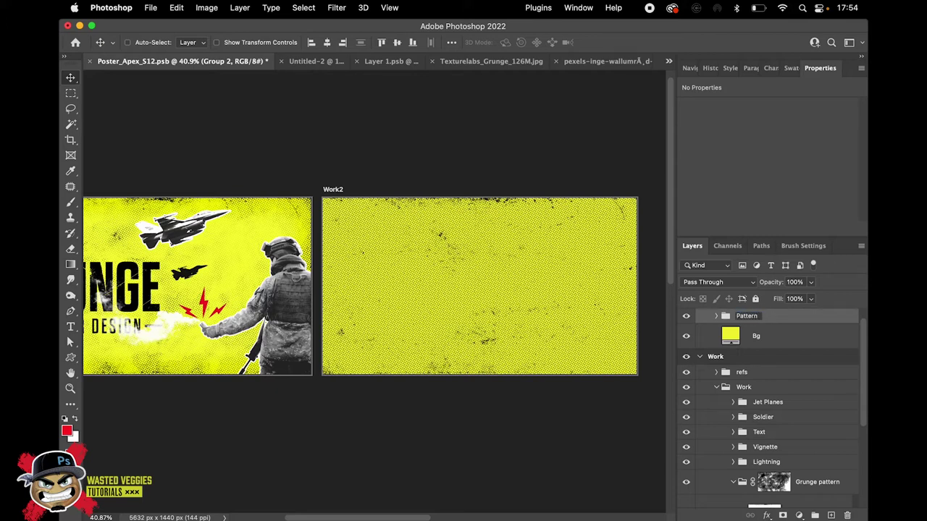
pyautogui.press('Return')
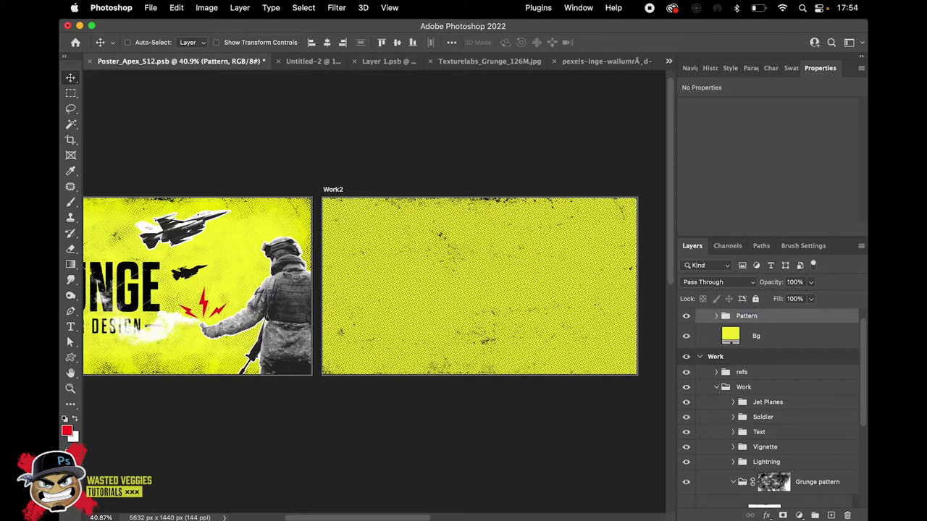
# Add a white layer mask to the Pattern group.
pyautogui.scroll(-2, 767, 366)
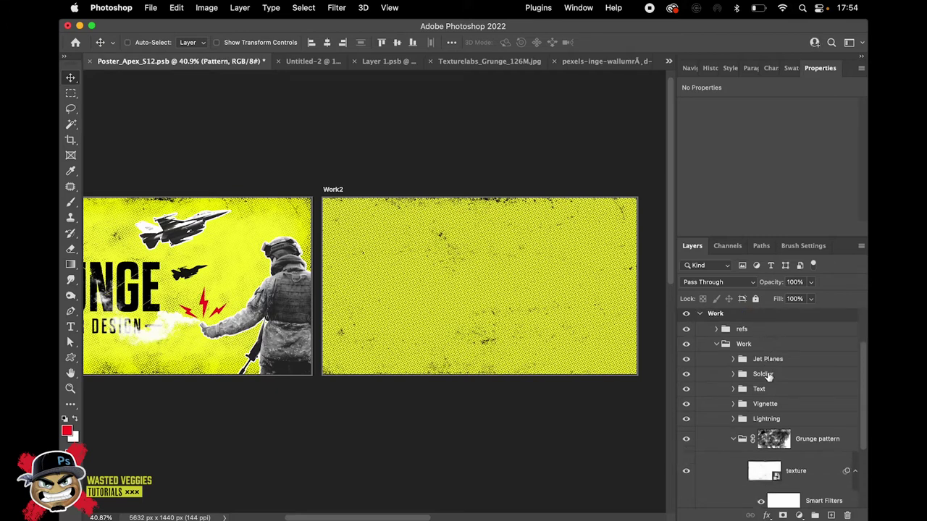
pyautogui.scroll(3, 797, 379)
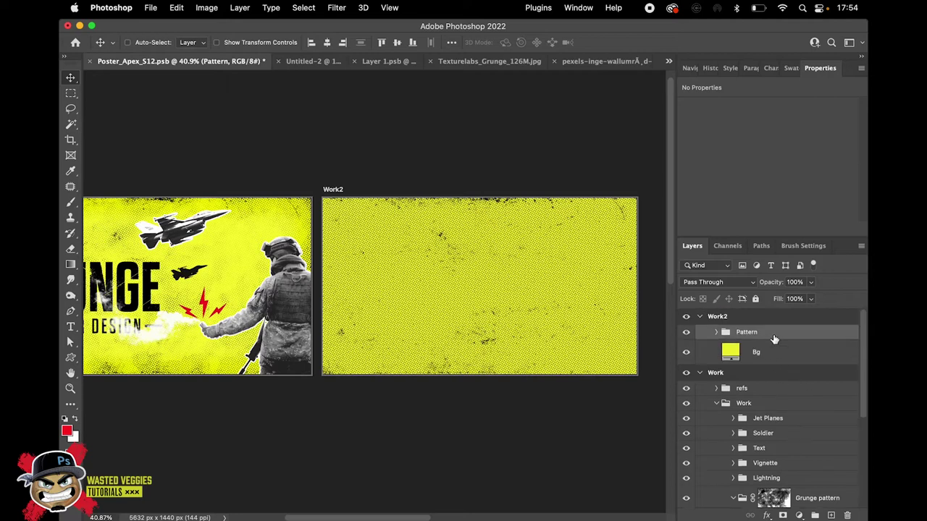
pyautogui.click(782, 516)
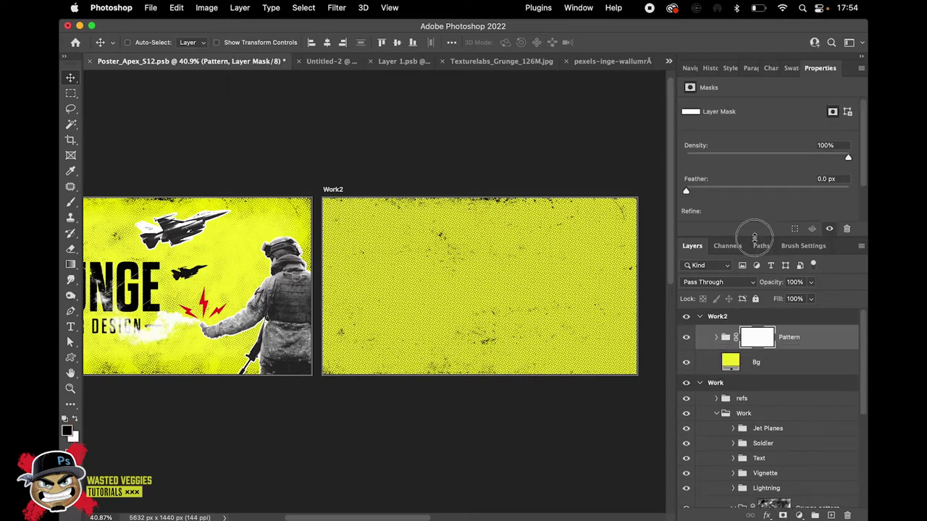
pyautogui.moveTo(755, 238); pyautogui.dragTo(755, 219)
pyautogui.scroll(-2, 780, 429)
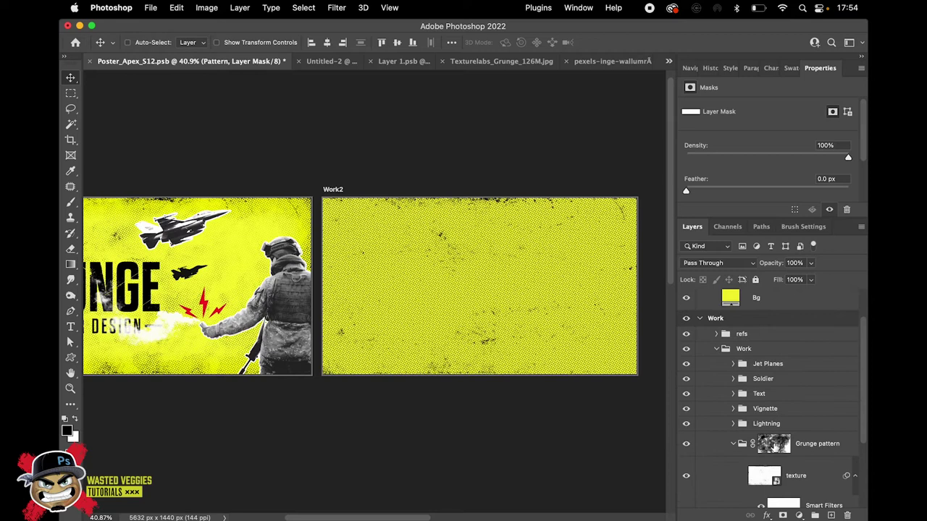
pyautogui.scroll(1, 519, 267)
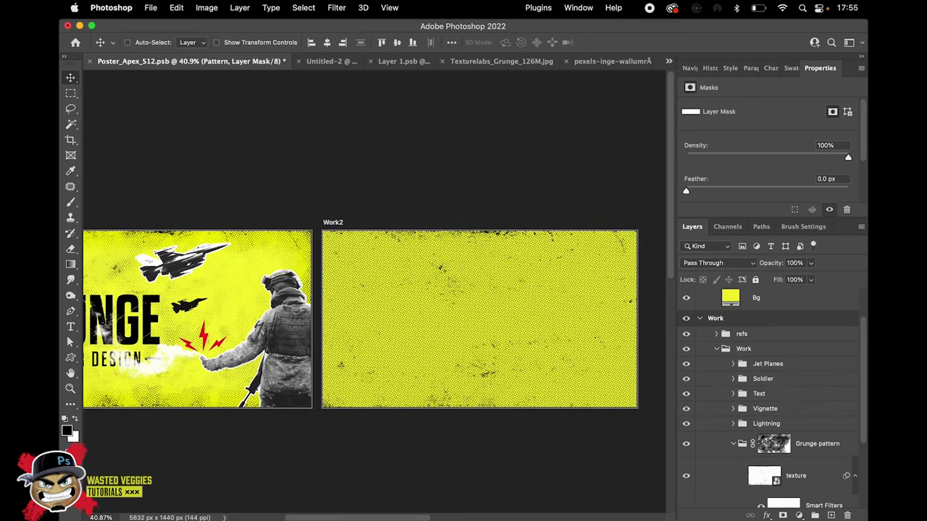
pyautogui.scroll(2, 803, 364)
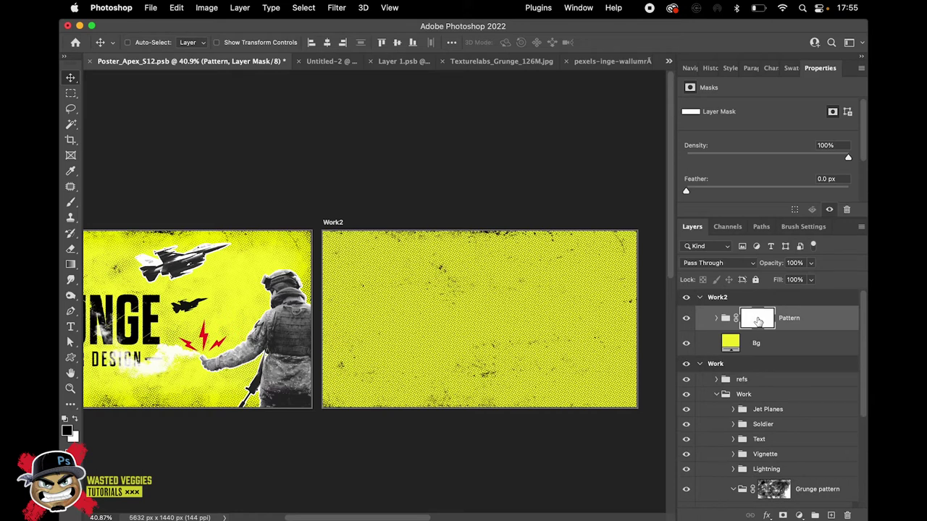
# Free-download Pexels' 'White Clouds on Blue Sky' photo, close the sign-up popup, and return to Photoshop.
pyautogui.moveTo(297, 499)
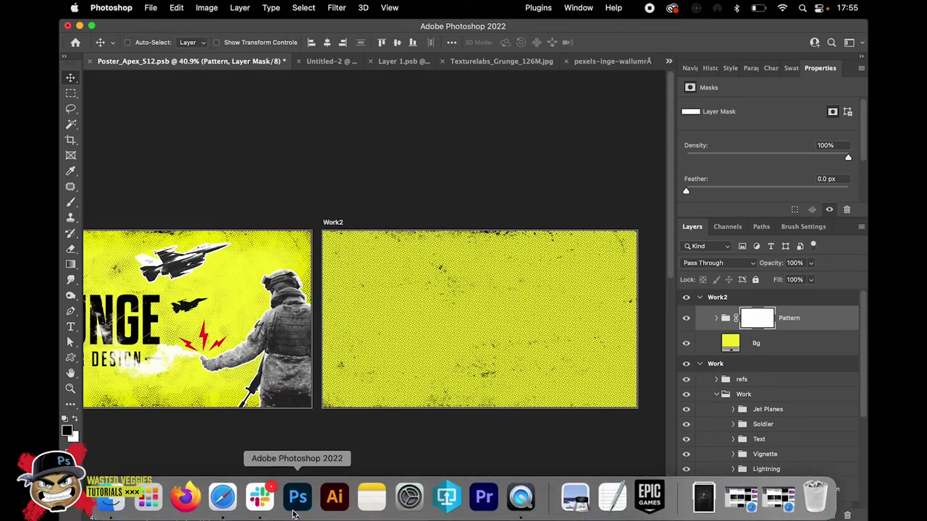
pyautogui.click(222, 499)
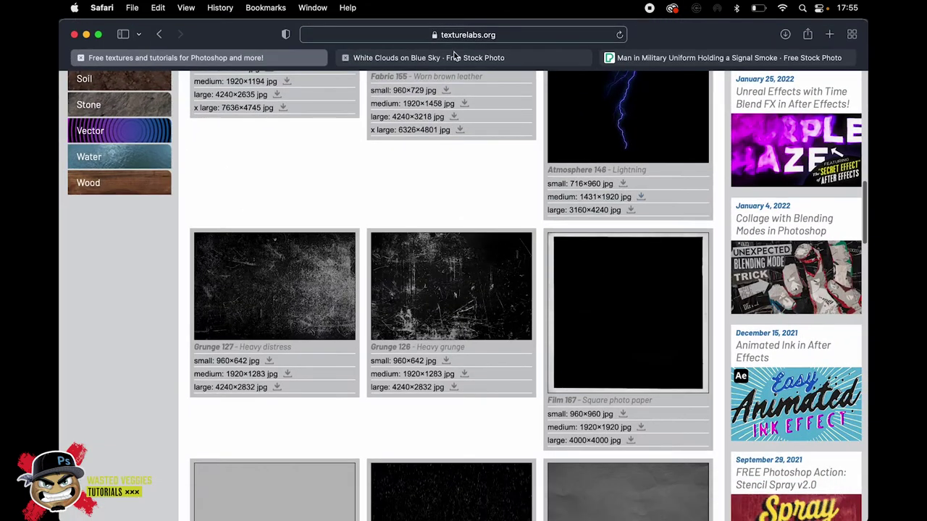
pyautogui.click(456, 58)
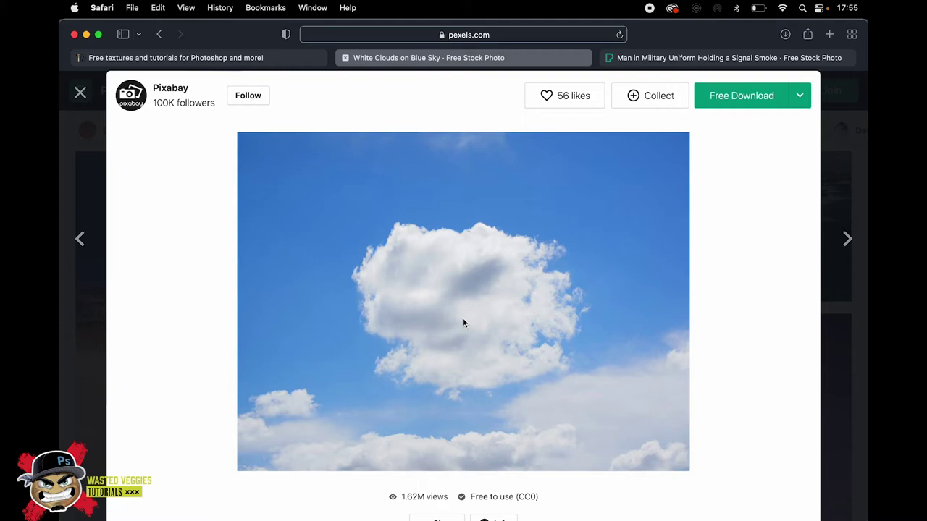
pyautogui.click(748, 90)
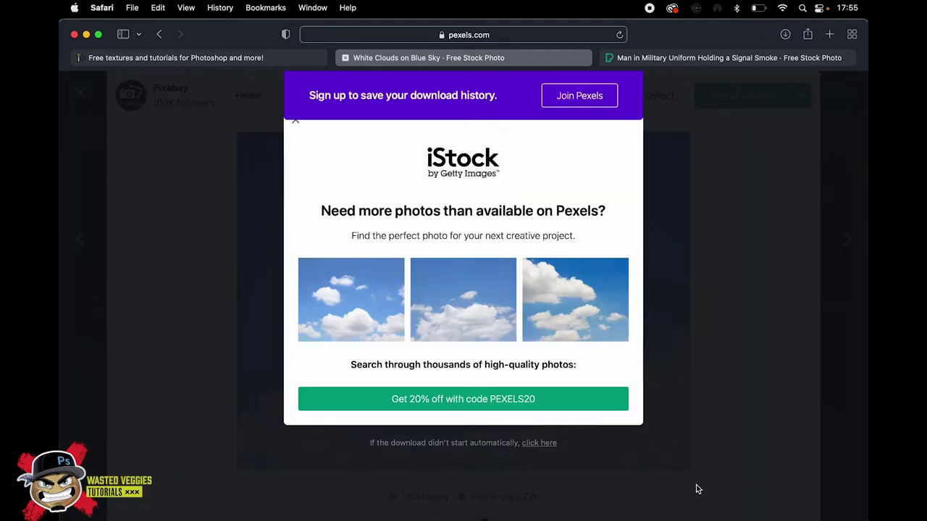
pyautogui.click(765, 420)
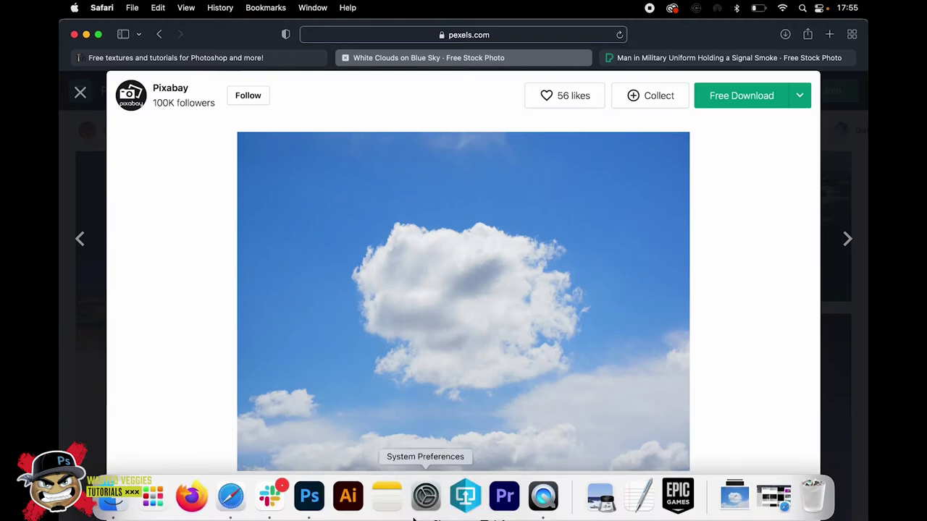
pyautogui.click(308, 499)
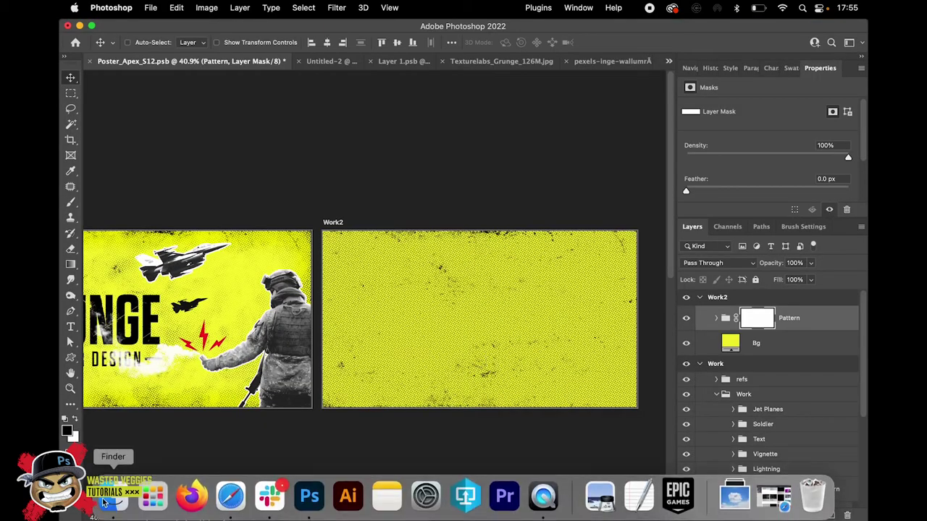
# Drag pexels-pixabay-267149.jpg from Downloads into Work2, commit it, and open its smart object.
pyautogui.click(113, 500)
pyautogui.click(214, 201)
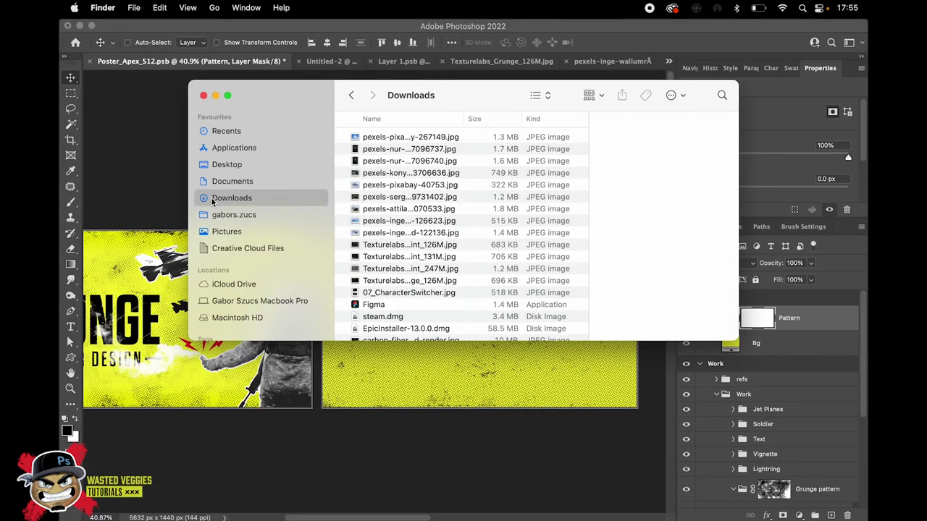
pyautogui.moveTo(381, 141); pyautogui.dragTo(453, 366)
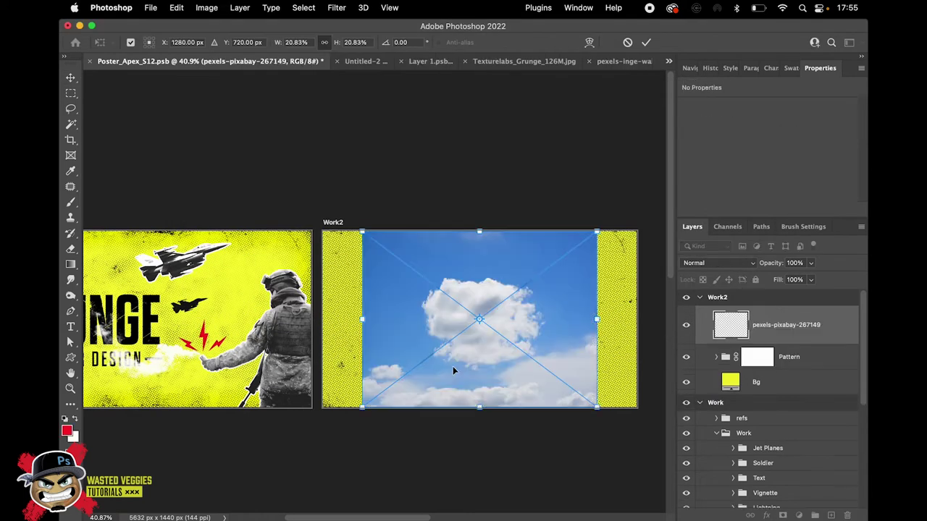
pyautogui.press('Return')
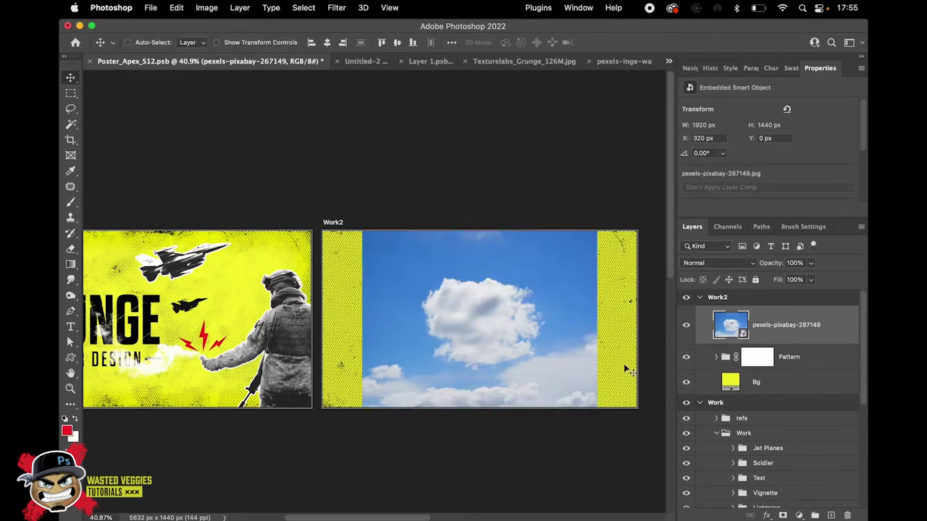
pyautogui.doubleClick(730, 327)
pyautogui.scroll(5, 322, 228)
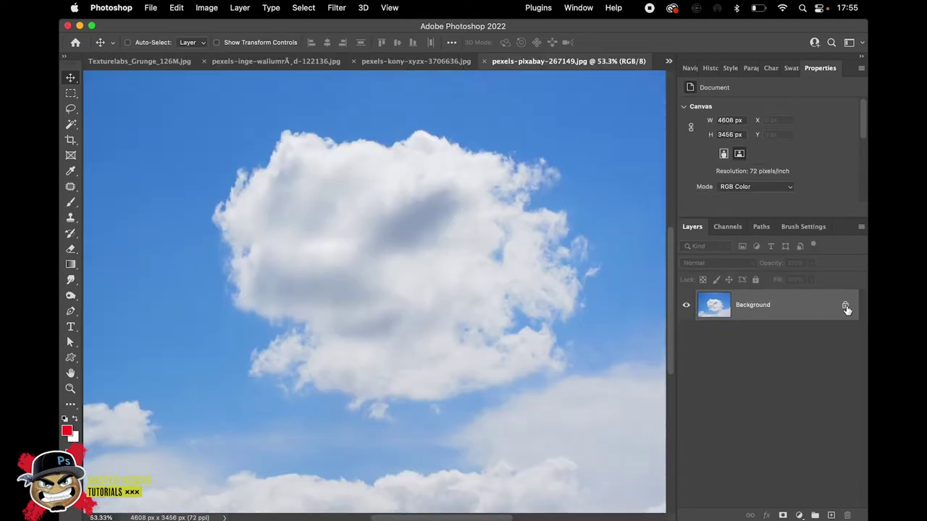
# Unlock the Background layer and desaturate the cloud photo to grey.
pyautogui.click(845, 307)
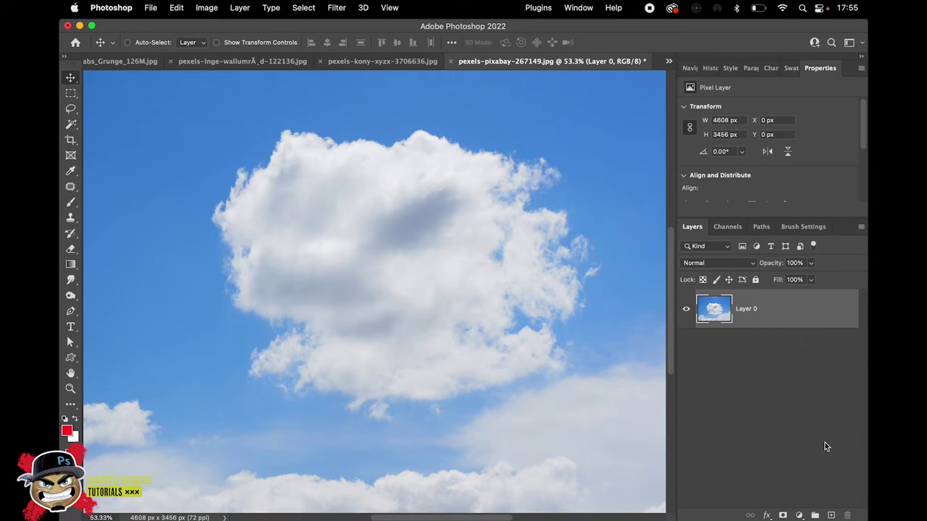
pyautogui.click(799, 514)
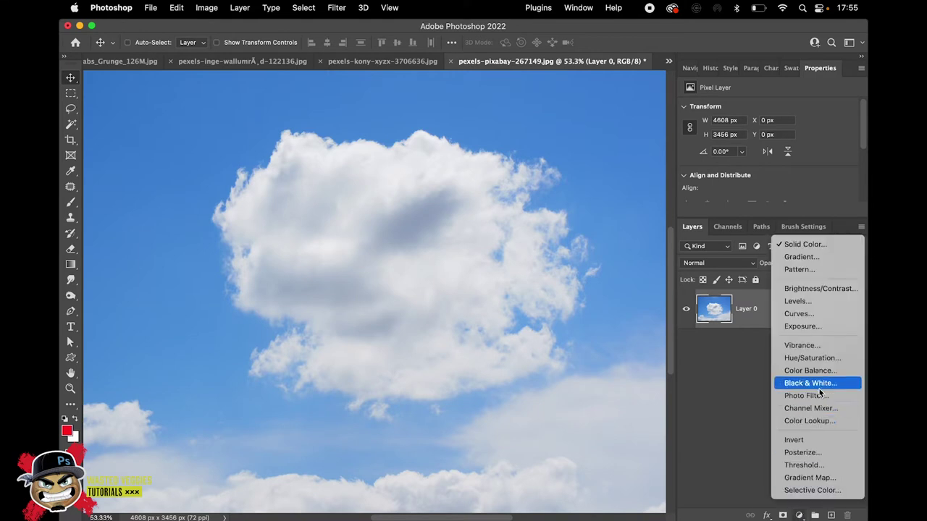
pyautogui.click(189, 13)
pyautogui.click(205, 10)
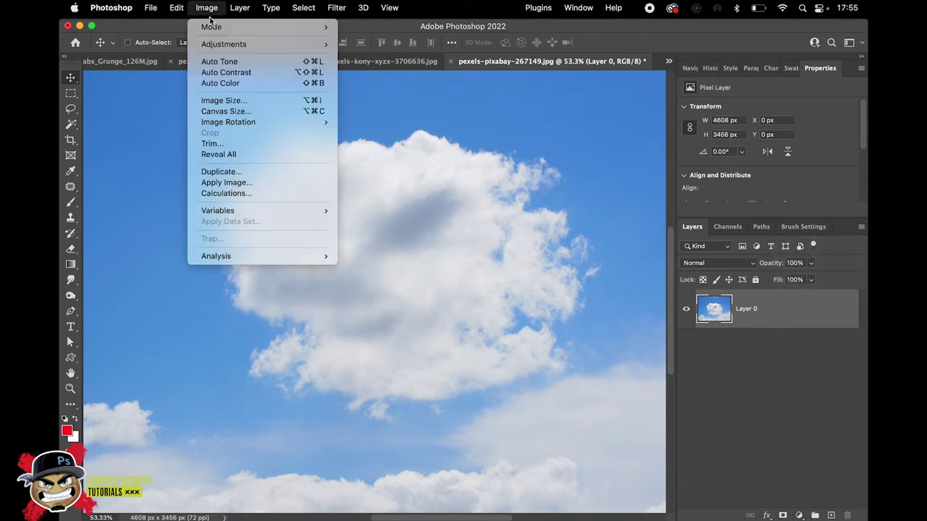
pyautogui.moveTo(293, 44)
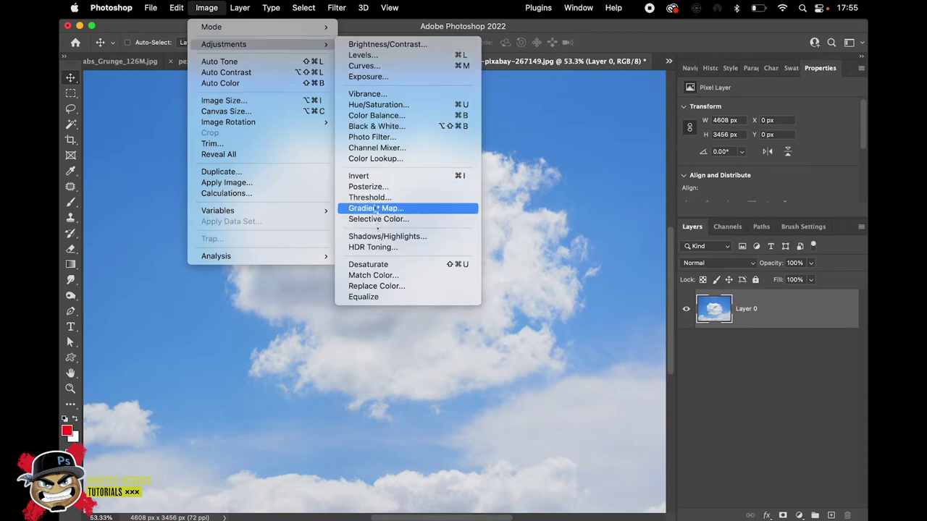
pyautogui.click(376, 265)
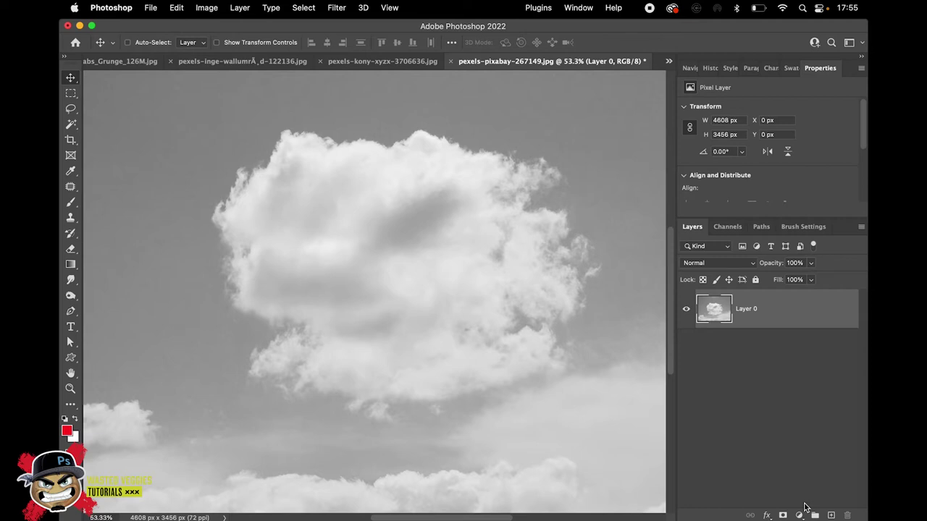
# Add a Levels adjustment with input levels 41–238 to boost the clouds' contrast.
pyautogui.click(800, 514)
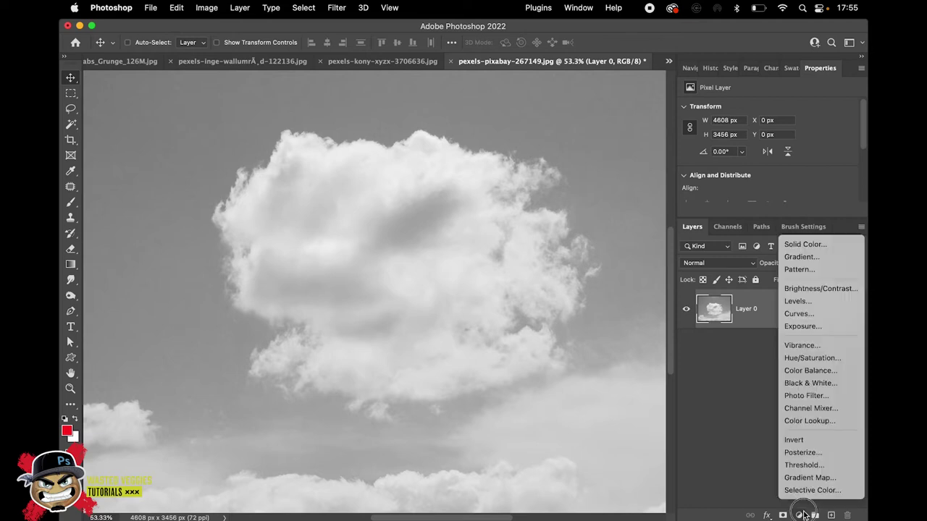
pyautogui.click(797, 301)
pyautogui.scroll(-3, 736, 167)
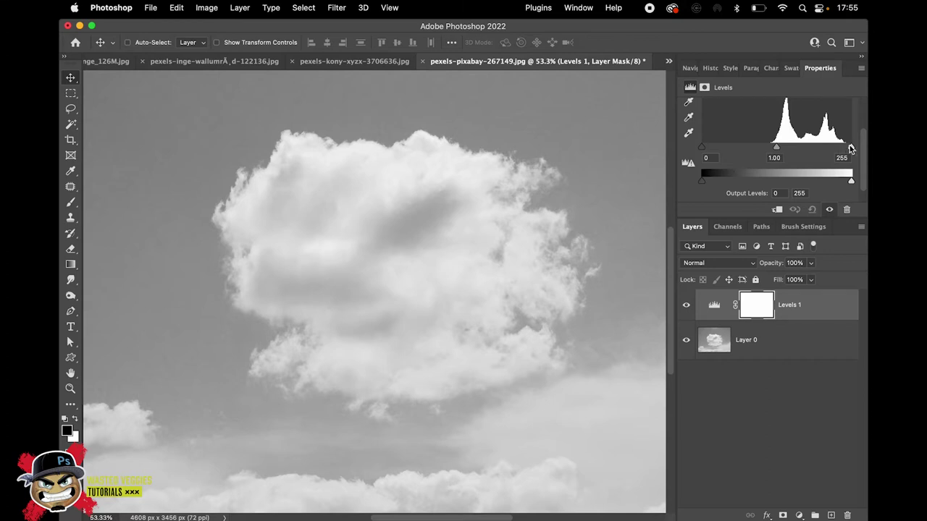
pyautogui.moveTo(851, 148); pyautogui.dragTo(840, 147)
pyautogui.moveTo(702, 146); pyautogui.dragTo(749, 148)
pyautogui.click(769, 351)
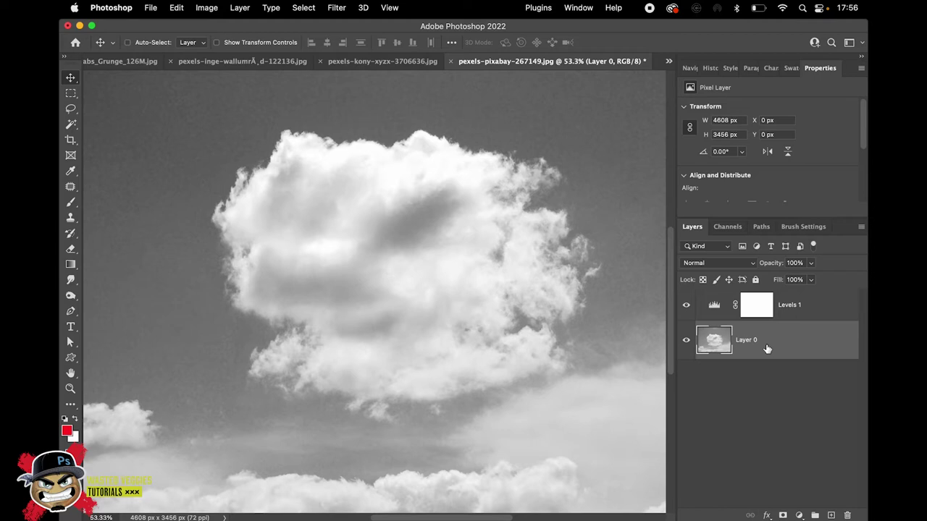
# Invert the cloud photo and readjust the Levels shadows, midtones and highlights.
pyautogui.press('super+i')
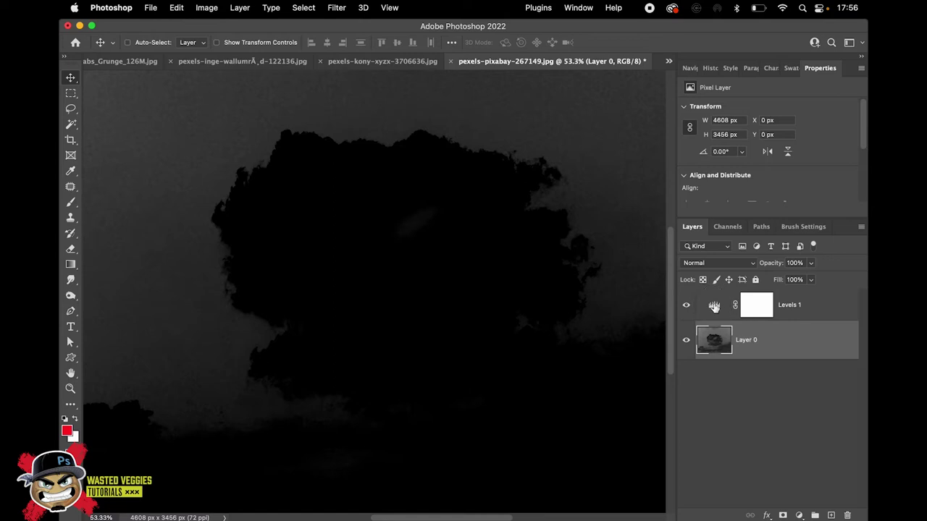
pyautogui.click(714, 307)
pyautogui.moveTo(746, 195); pyautogui.dragTo(710, 197)
pyautogui.moveTo(775, 195); pyautogui.dragTo(753, 196)
pyautogui.moveTo(841, 196); pyautogui.dragTo(759, 195)
# Draw a Lasso selection around the large central cloud on Layer 0.
pyautogui.click(781, 341)
pyautogui.moveTo(483, 251); pyautogui.dragTo(440, 193)
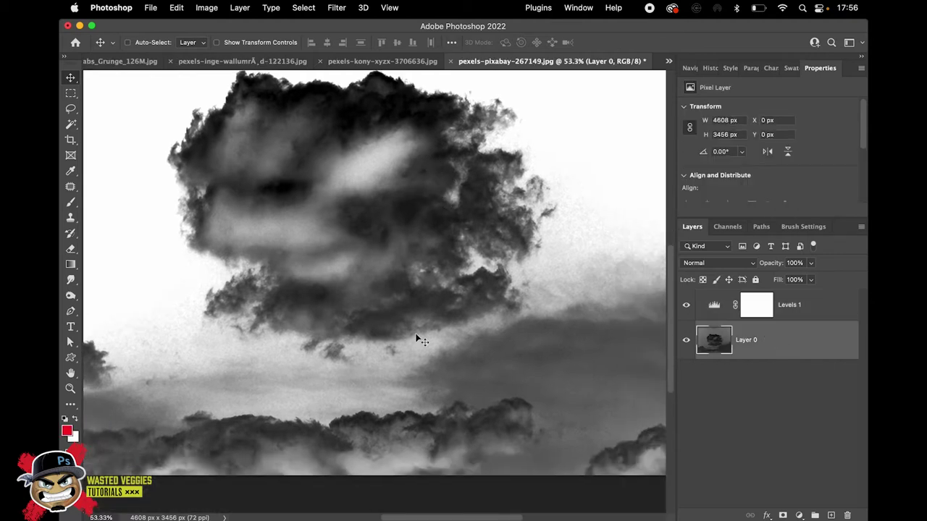
pyautogui.click(71, 108)
pyautogui.moveTo(210, 73)
pyautogui.mouseDown()
pyautogui.moveTo(158, 130)
pyautogui.moveTo(151, 155)
pyautogui.moveTo(155, 212)
pyautogui.moveTo(202, 333)
pyautogui.moveTo(267, 356)
pyautogui.moveTo(367, 366)
pyautogui.moveTo(505, 319)
pyautogui.moveTo(541, 277)
pyautogui.moveTo(569, 209)
pyautogui.moveTo(539, 124)
pyautogui.moveTo(502, 88)
pyautogui.moveTo(474, 72)
pyautogui.moveTo(362, 55)
pyautogui.moveTo(262, 55)
pyautogui.moveTo(229, 66)
pyautogui.moveTo(254, 85)
pyautogui.mouseUp()
pyautogui.scroll(3, 366, 207)
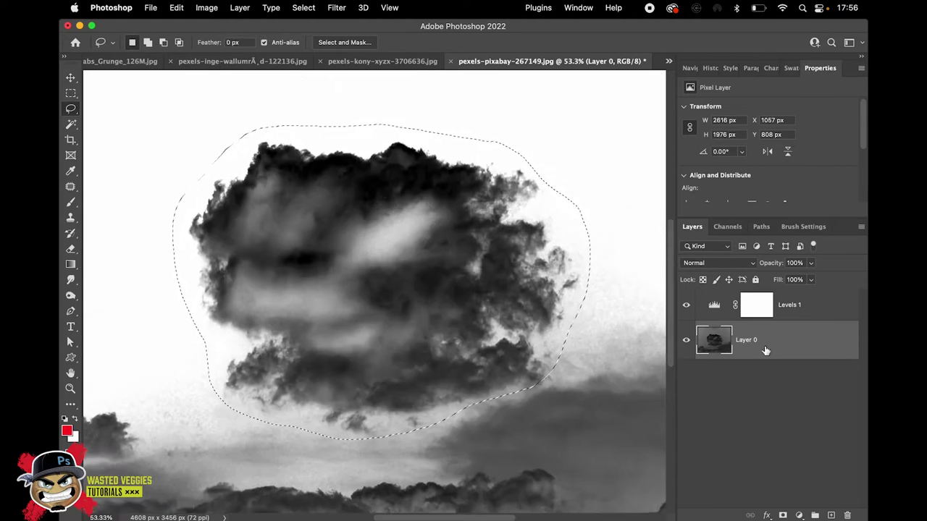
# Copy the selected cloud to Layer 1, hide Layer 0, and add a layer mask.
pyautogui.press('super+j')
pyautogui.click(685, 379)
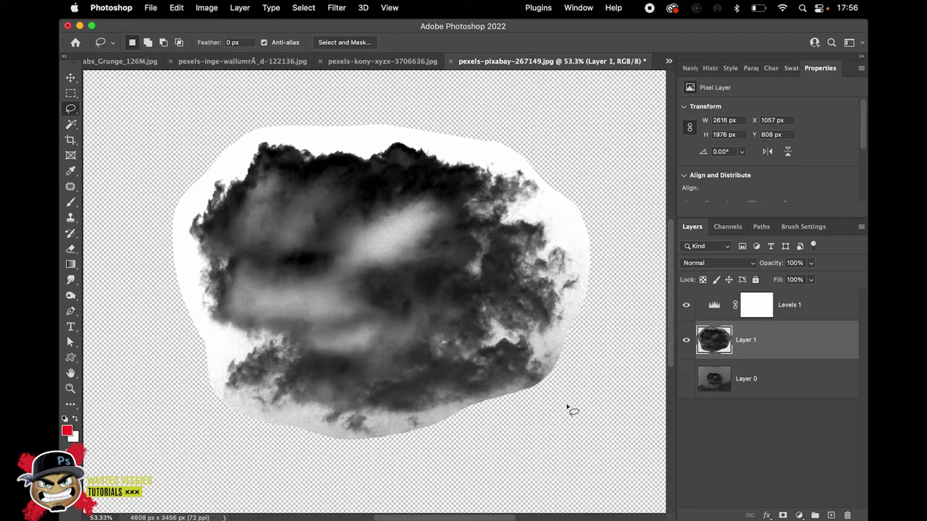
pyautogui.click(799, 515)
pyautogui.click(782, 515)
# Fade the cloud's lower edges on the mask with a soft round brush at 100% opacity.
pyautogui.press('b')
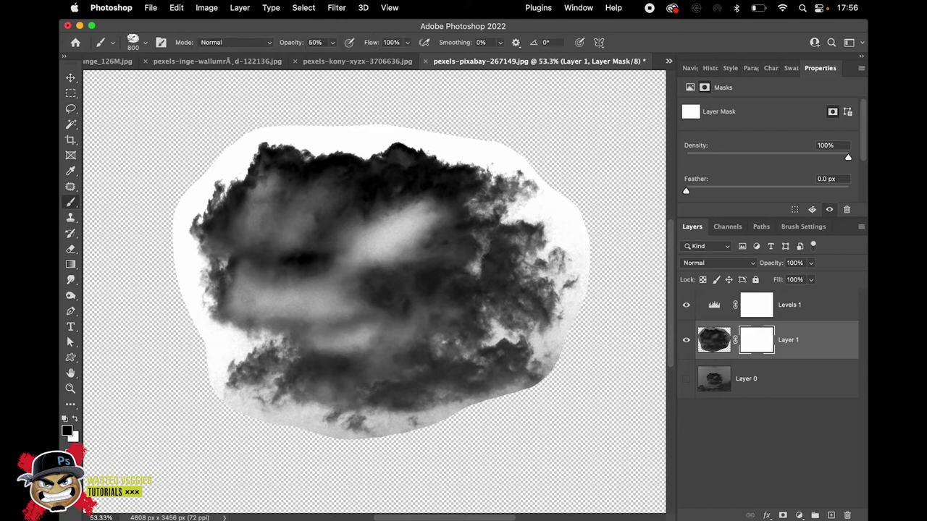
pyautogui.rightClick(533, 401)
pyautogui.click(614, 161)
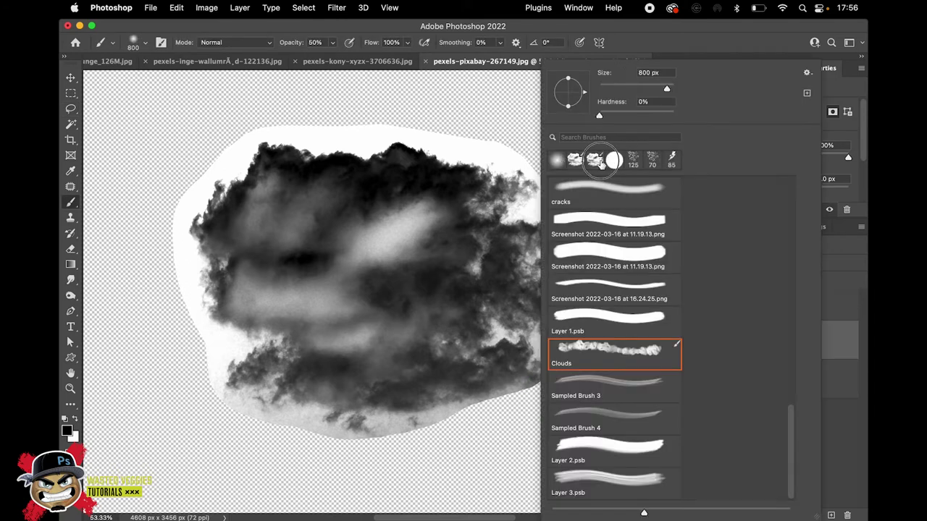
pyautogui.press('Return')
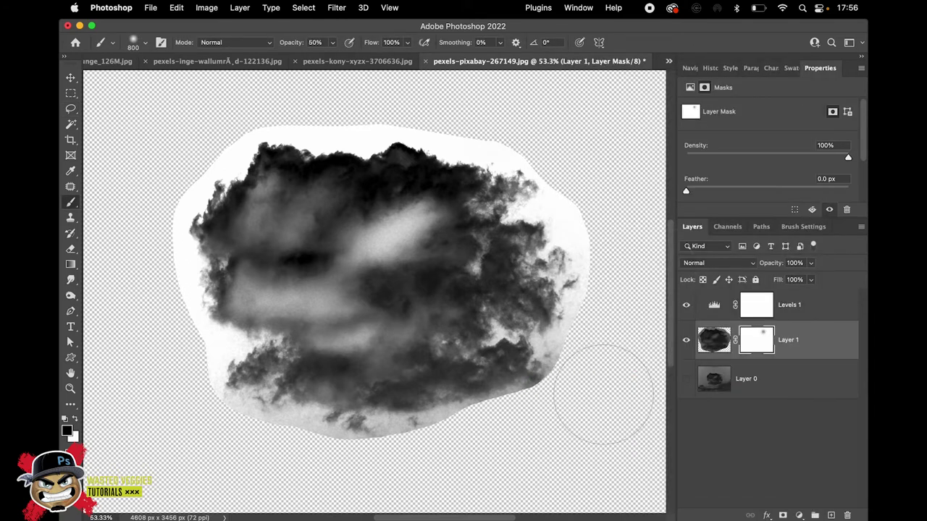
pyautogui.moveTo(638, 279)
pyautogui.mouseDown()
pyautogui.moveTo(619, 370)
pyautogui.moveTo(559, 424)
pyautogui.mouseUp()
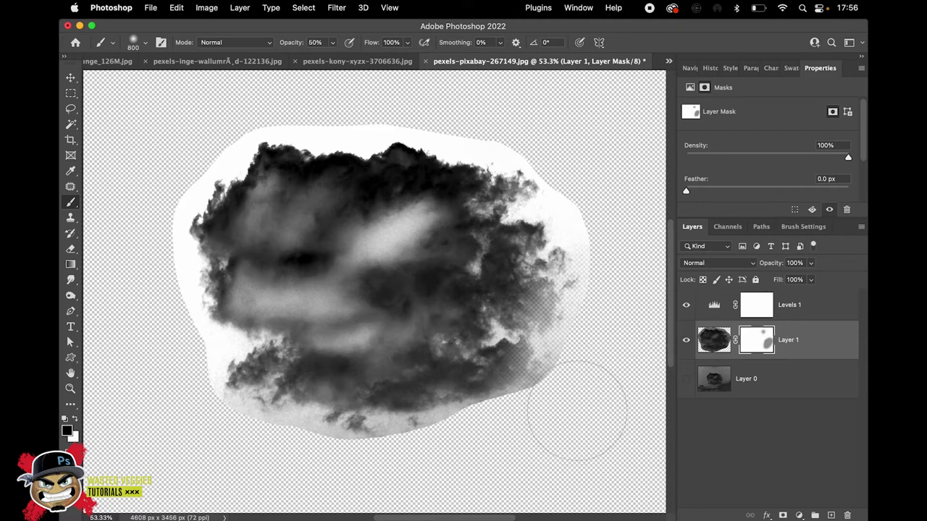
pyautogui.press('p')
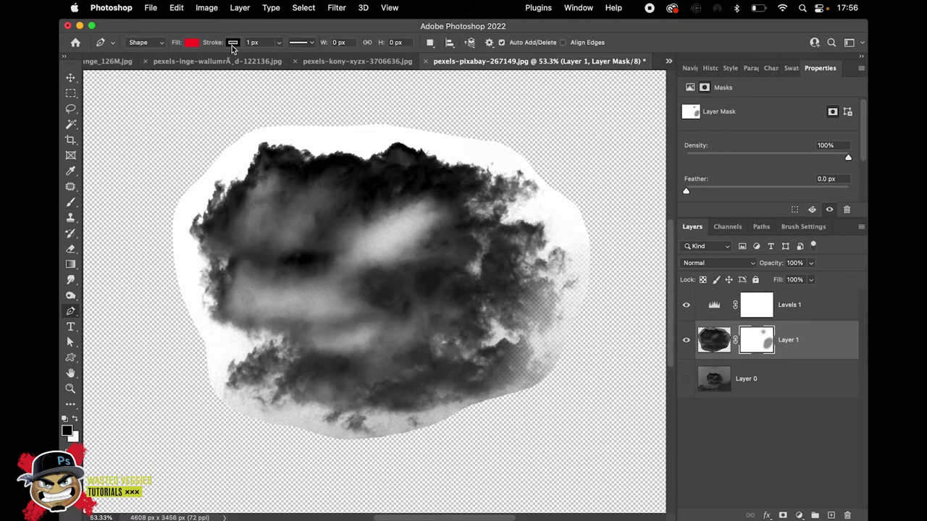
pyautogui.press('b')
pyautogui.click(331, 42)
pyautogui.moveTo(329, 55); pyautogui.dragTo(362, 55)
pyautogui.moveTo(600, 280)
pyautogui.mouseDown()
pyautogui.moveTo(538, 424)
pyautogui.moveTo(279, 467)
pyautogui.moveTo(239, 445)
pyautogui.moveTo(310, 445)
pyautogui.mouseUp()
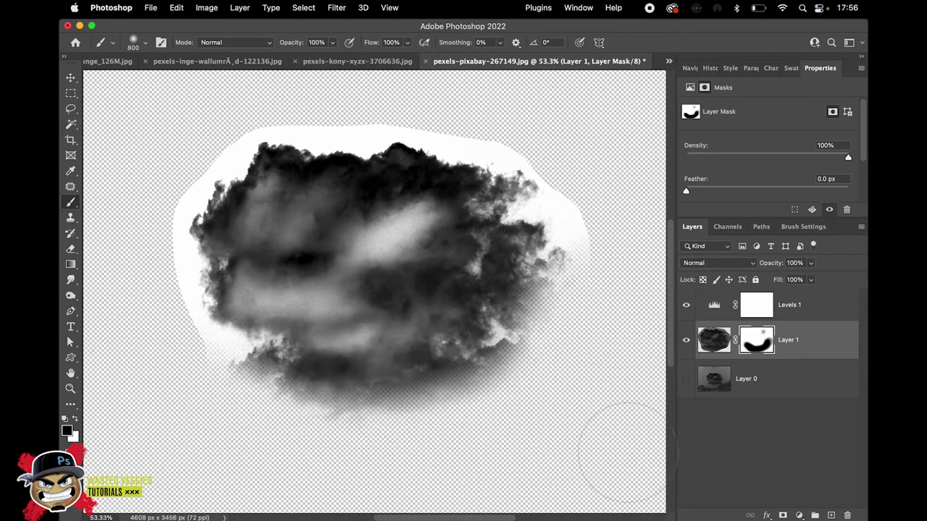
# Select the whole canvas and paste a merged copy as a new Layer 2.
pyautogui.press('super+minus')
pyautogui.click(303, 7)
pyautogui.click(310, 25)
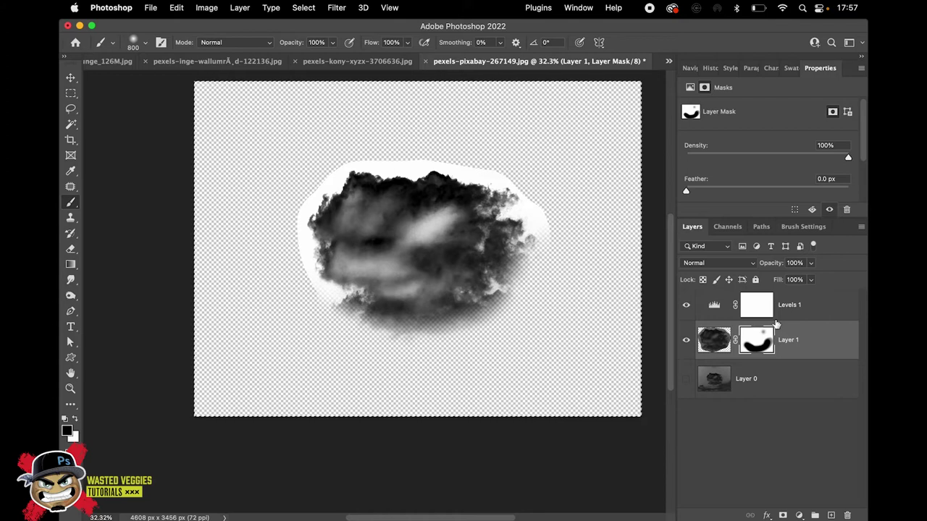
pyautogui.press('super+v')
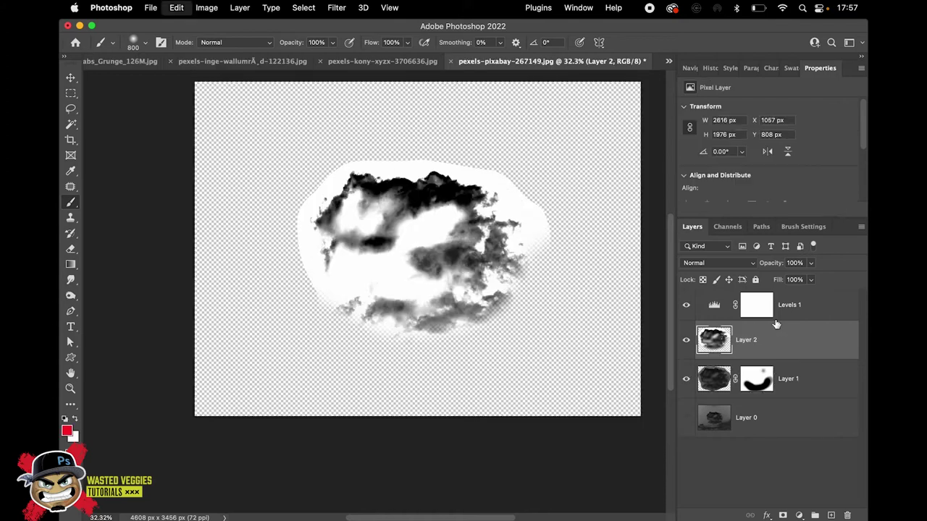
# Move Layer 2 to the top, hide Levels 1 and Layer 1, and crop tightly around the cloud.
pyautogui.moveTo(746, 345); pyautogui.dragTo(772, 297)
pyautogui.click(684, 346)
pyautogui.click(686, 379)
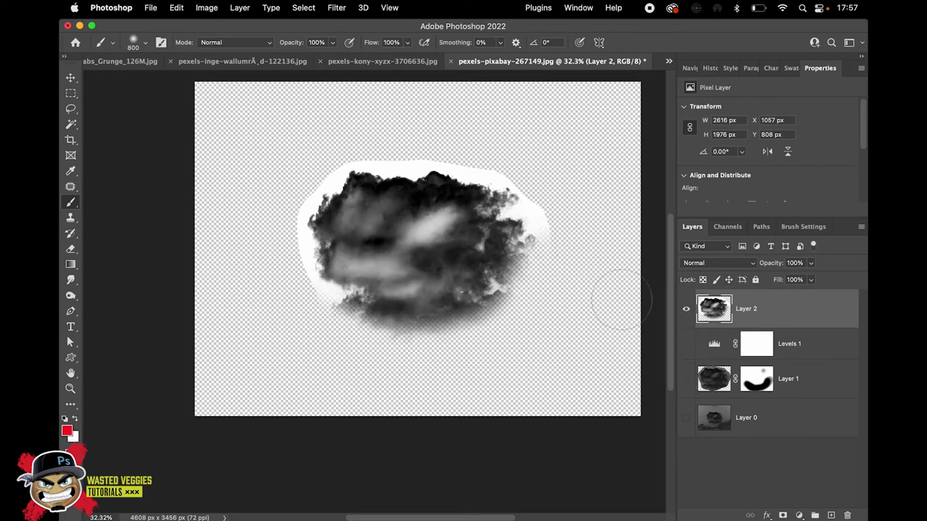
pyautogui.click(70, 140)
pyautogui.moveTo(197, 87); pyautogui.dragTo(245, 123)
pyautogui.moveTo(597, 376); pyautogui.dragTo(548, 337)
pyautogui.press('Return')
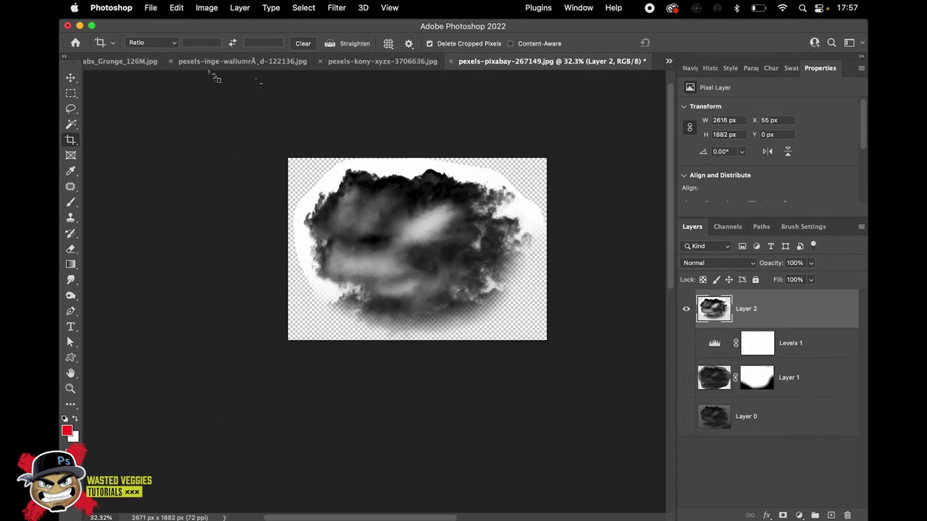
# Define the cloud as a 2609 px brush preset, test-paint it in red, then hide Layer 2.
pyautogui.click(176, 7)
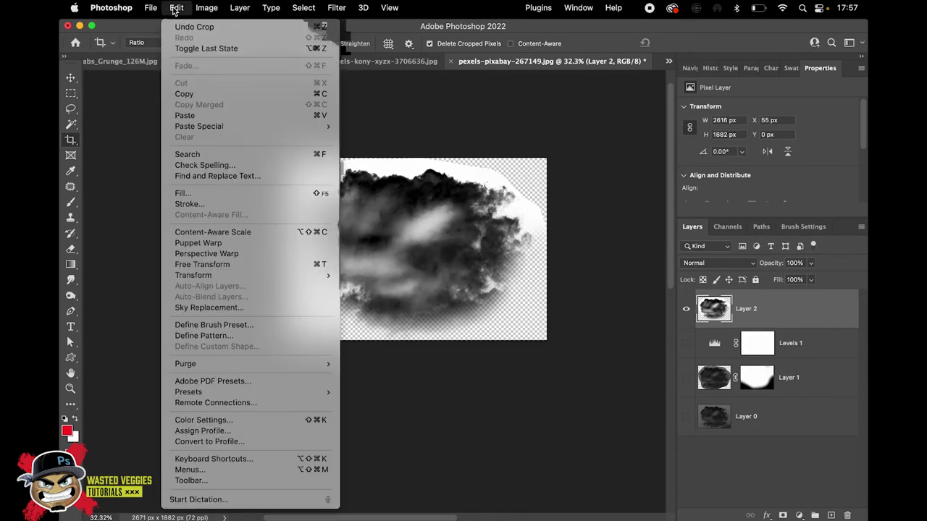
pyautogui.click(216, 326)
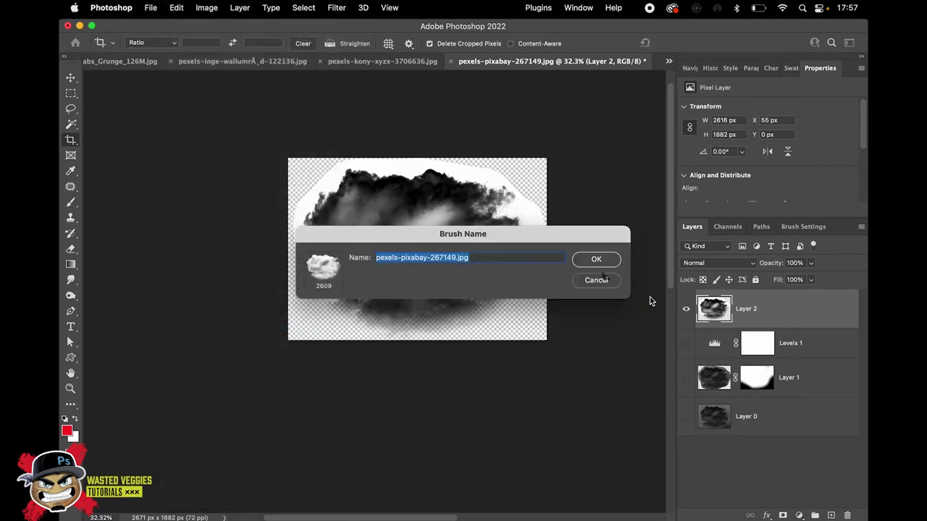
pyautogui.click(592, 260)
pyautogui.press('b')
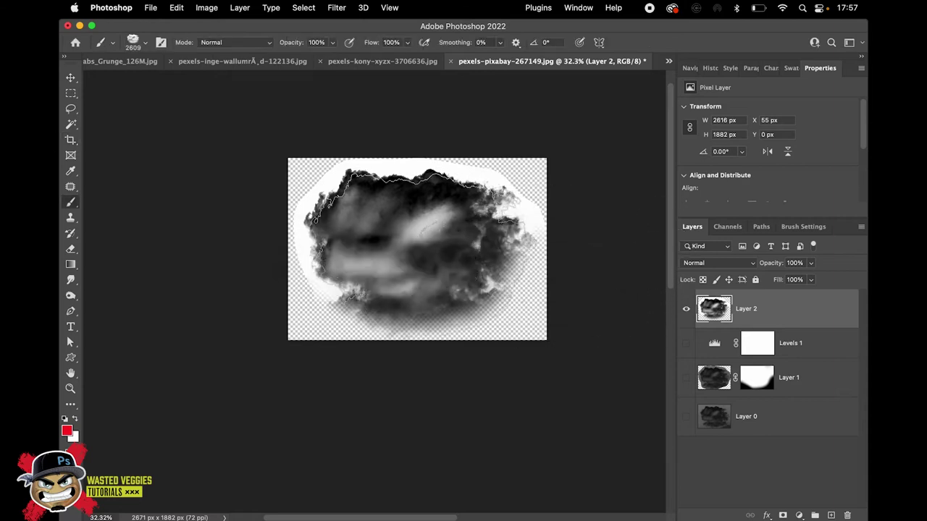
pyautogui.click(402, 269)
pyautogui.moveTo(366, 306)
pyautogui.mouseDown()
pyautogui.moveTo(389, 284)
pyautogui.moveTo(446, 297)
pyautogui.moveTo(429, 316)
pyautogui.moveTo(409, 275)
pyautogui.moveTo(440, 242)
pyautogui.moveTo(447, 216)
pyautogui.moveTo(408, 250)
pyautogui.moveTo(437, 265)
pyautogui.moveTo(400, 264)
pyautogui.moveTo(433, 237)
pyautogui.mouseUp()
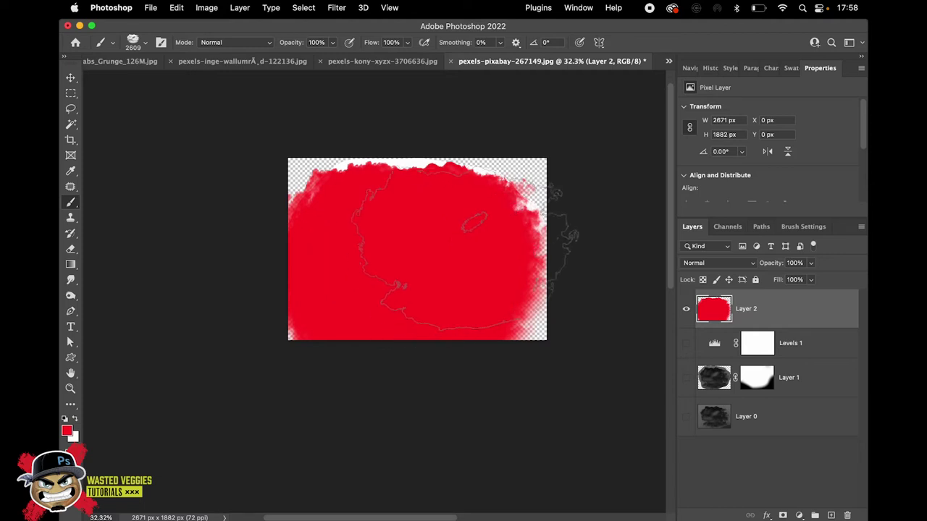
pyautogui.click(687, 309)
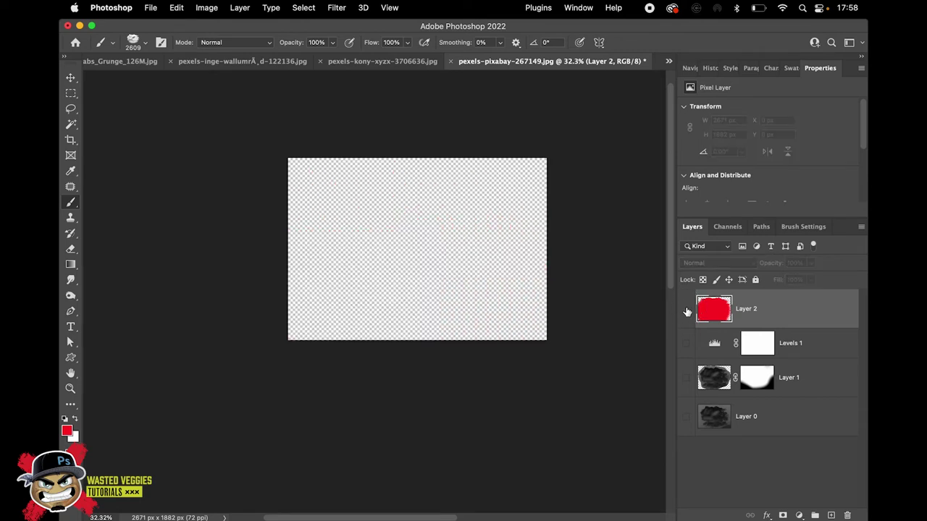
# Set brush Spacing to 43%, Size and Angle Jitter to 100%, and enable Transfer.
pyautogui.click(161, 43)
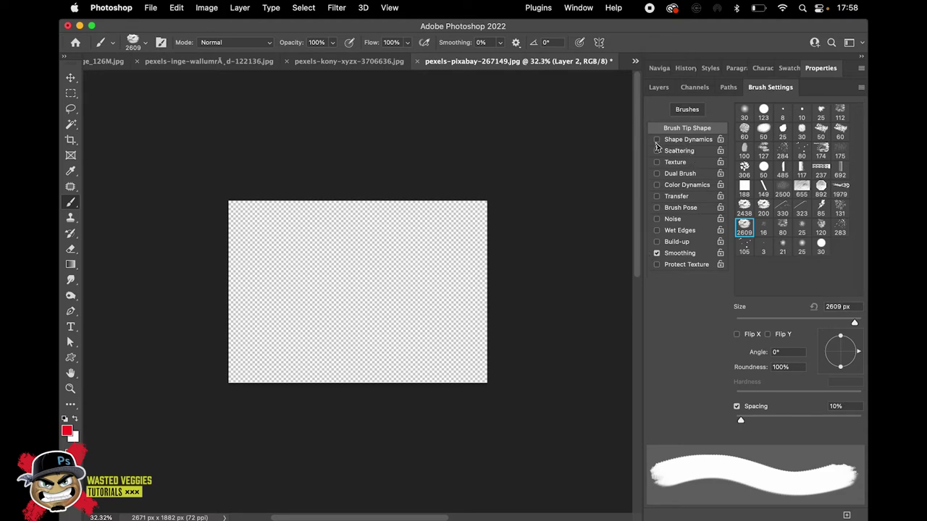
pyautogui.moveTo(749, 420); pyautogui.dragTo(762, 418)
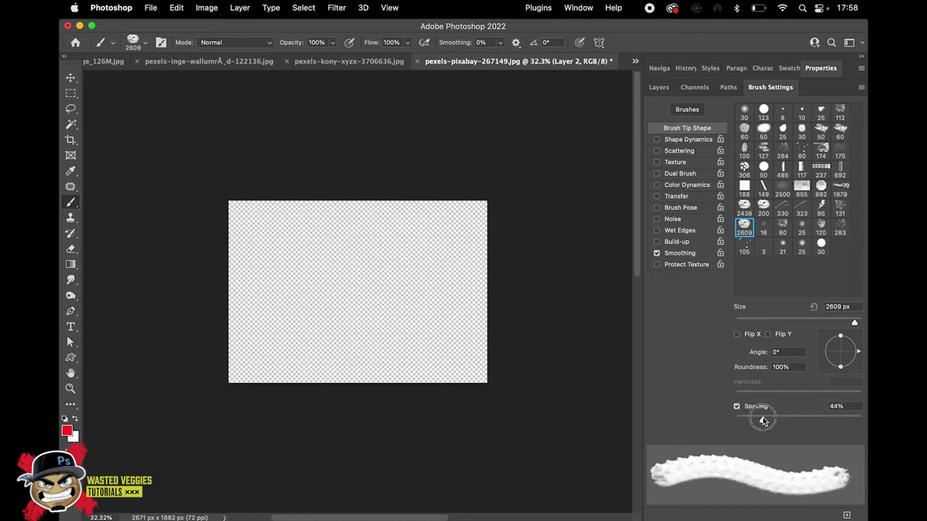
pyautogui.click(677, 142)
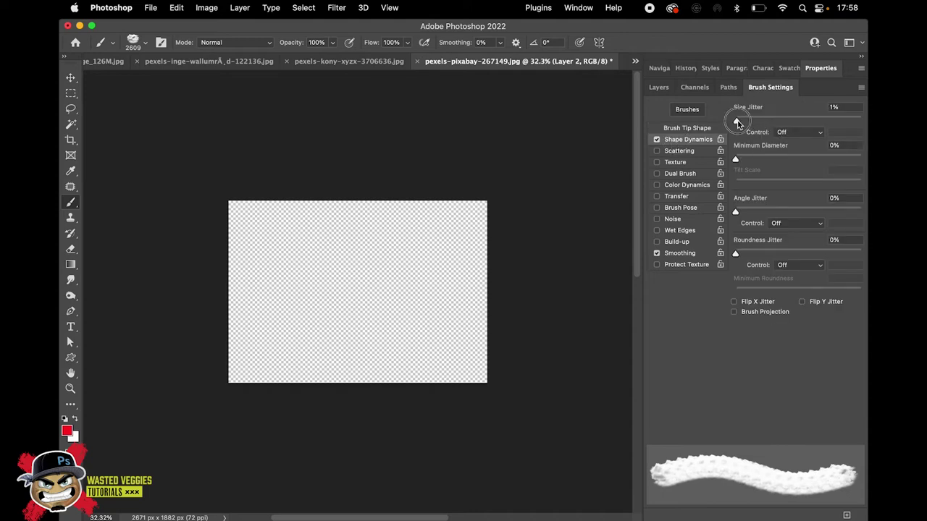
pyautogui.moveTo(736, 121); pyautogui.dragTo(862, 123)
pyautogui.moveTo(736, 212); pyautogui.dragTo(860, 212)
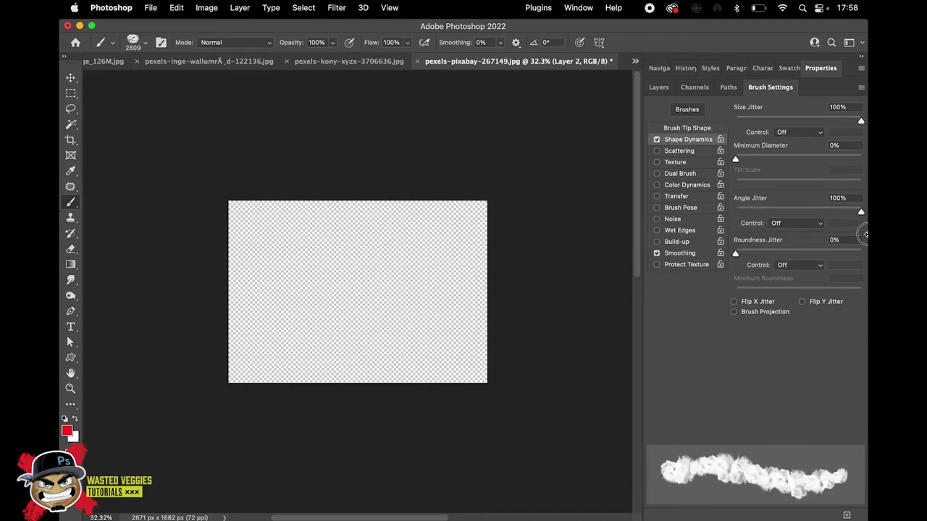
pyautogui.click(657, 197)
pyautogui.click(672, 201)
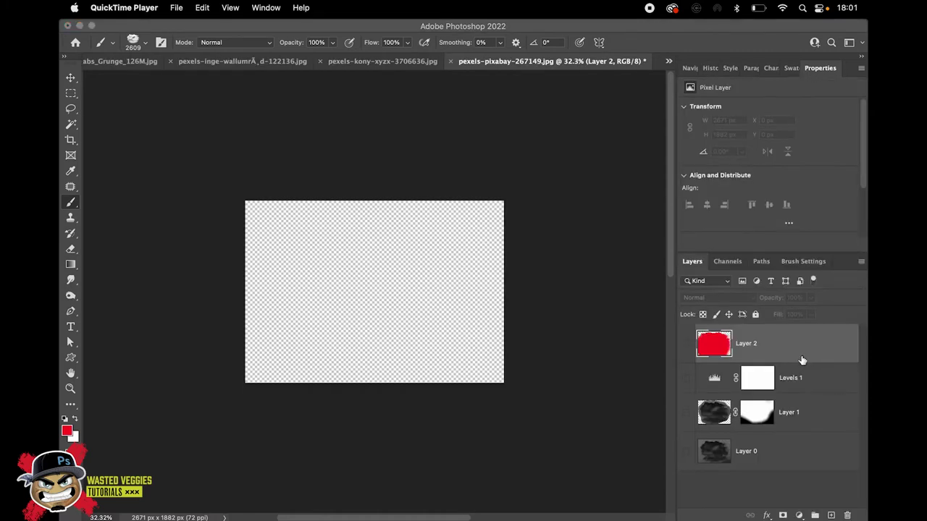
# Test the brush with a red stroke on a new Layer 3, then go to the Texturelabs_Grunge document.
pyautogui.click(831, 515)
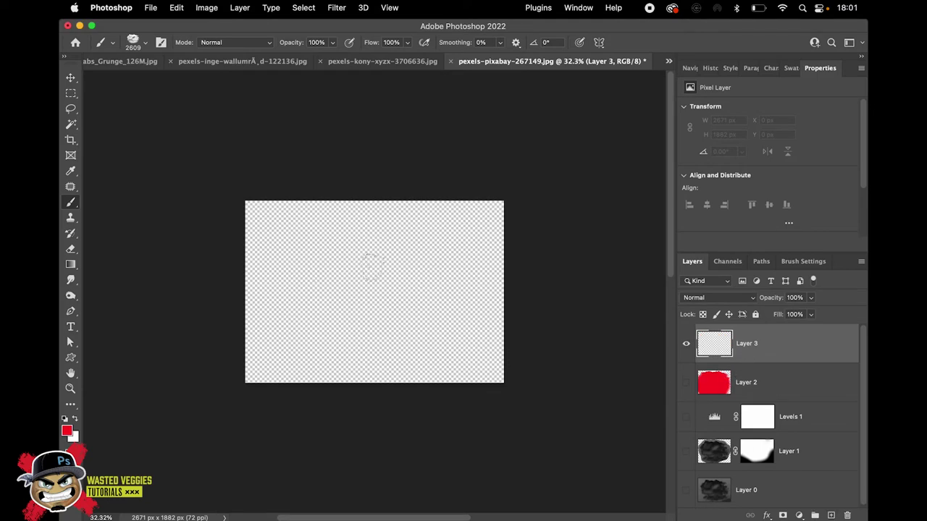
pyautogui.moveTo(435, 246)
pyautogui.mouseDown()
pyautogui.moveTo(393, 256)
pyautogui.moveTo(379, 307)
pyautogui.moveTo(348, 289)
pyautogui.moveTo(394, 268)
pyautogui.moveTo(368, 306)
pyautogui.moveTo(442, 307)
pyautogui.moveTo(405, 268)
pyautogui.mouseUp()
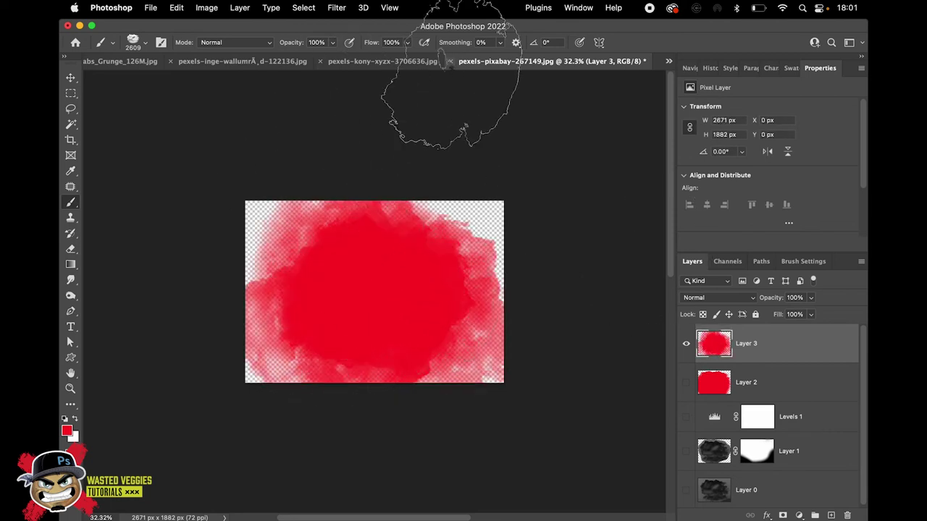
pyautogui.click(118, 61)
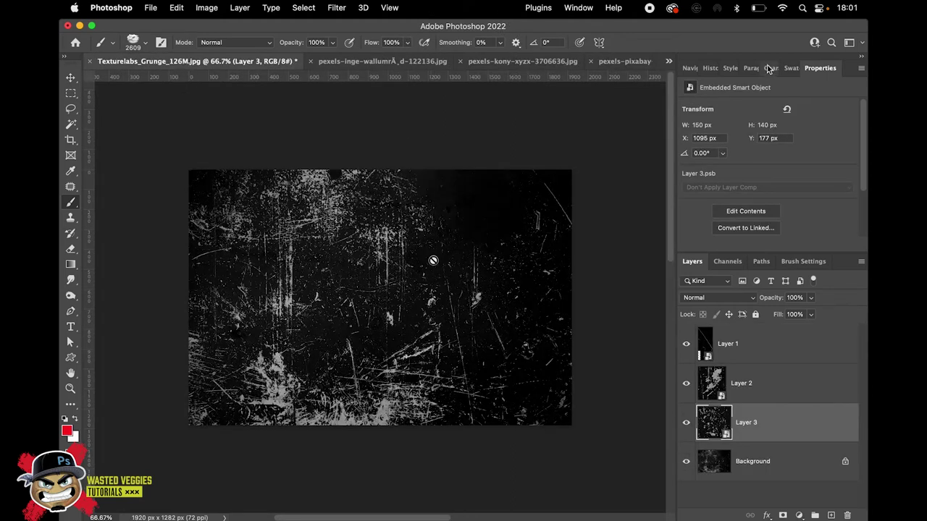
# Return to Poster_Apex_S12.psb, delete the pexels-pixabay-267149 sky layer, and target the Pattern mask.
pyautogui.click(669, 61)
pyautogui.click(702, 65)
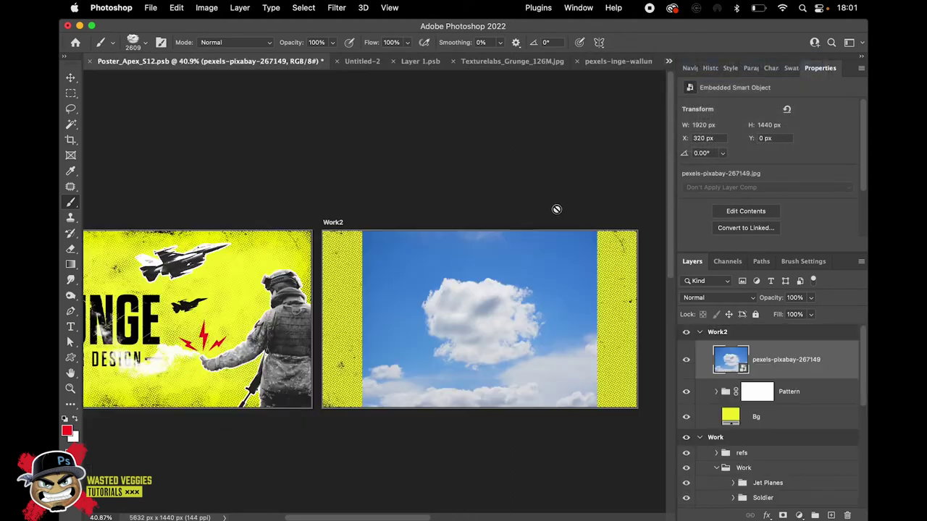
pyautogui.press('Delete')
pyautogui.click(758, 354)
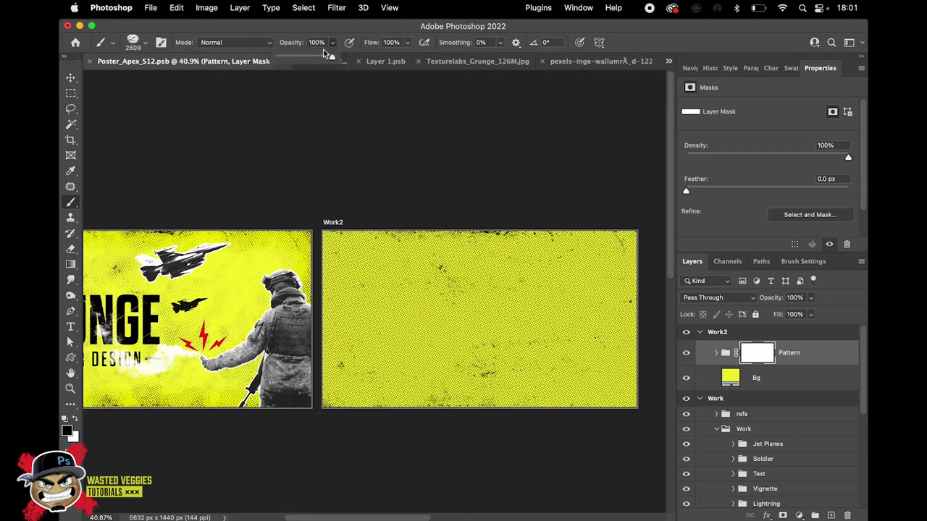
# Brush black and white grunge strokes into the Pattern mask across Work2 with a 1700 px brush.
pyautogui.click(281, 41)
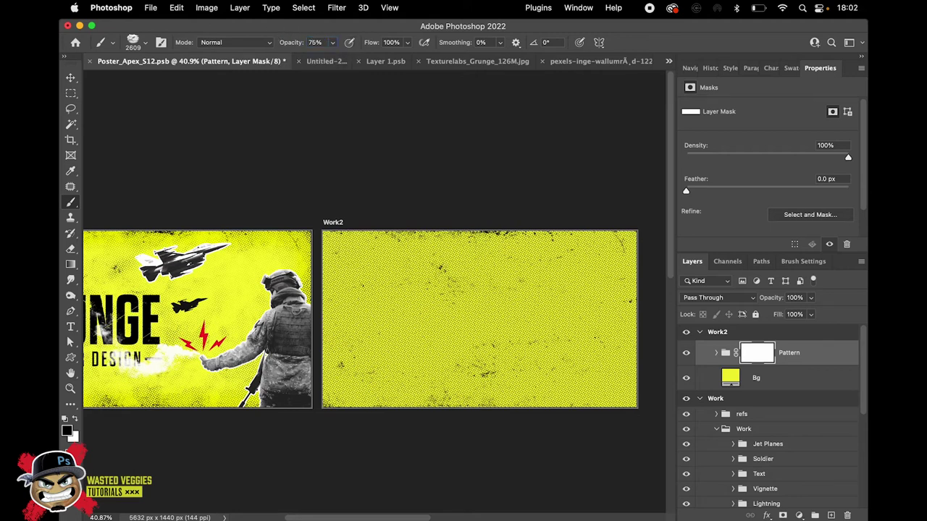
pyautogui.press('[')
pyautogui.press('[')
pyautogui.press('[')
pyautogui.press('[')
pyautogui.press('[')
pyautogui.press('[')
pyautogui.press('[')
pyautogui.press('[')
pyautogui.press('[')
pyautogui.press('[')
pyautogui.moveTo(474, 286)
pyautogui.mouseDown()
pyautogui.moveTo(434, 290)
pyautogui.moveTo(420, 333)
pyautogui.moveTo(493, 405)
pyautogui.moveTo(522, 290)
pyautogui.moveTo(406, 260)
pyautogui.moveTo(348, 329)
pyautogui.moveTo(420, 377)
pyautogui.moveTo(507, 340)
pyautogui.moveTo(509, 214)
pyautogui.moveTo(500, 289)
pyautogui.moveTo(511, 431)
pyautogui.moveTo(572, 394)
pyautogui.moveTo(495, 312)
pyautogui.mouseUp()
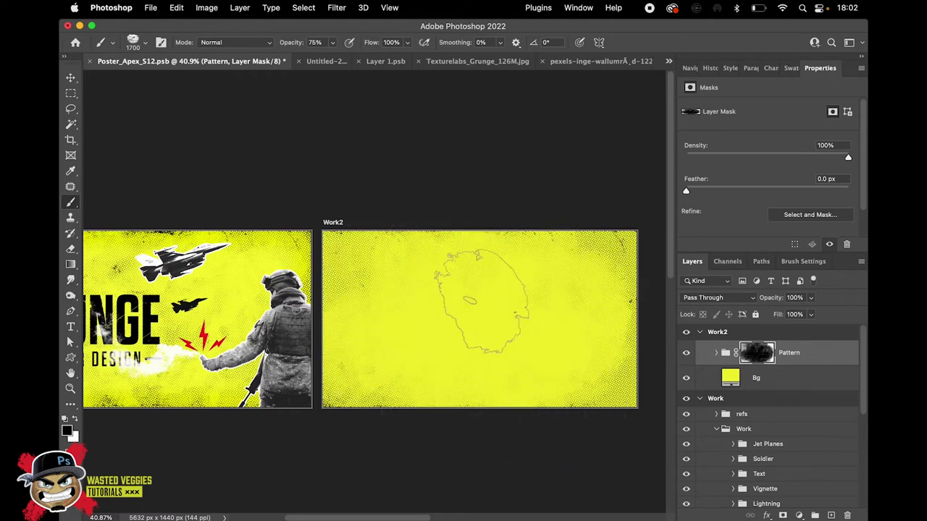
pyautogui.press('x')
pyautogui.moveTo(420, 311)
pyautogui.mouseDown()
pyautogui.moveTo(391, 254)
pyautogui.moveTo(402, 217)
pyautogui.moveTo(406, 348)
pyautogui.moveTo(457, 366)
pyautogui.moveTo(532, 358)
pyautogui.moveTo(565, 319)
pyautogui.moveTo(464, 289)
pyautogui.moveTo(463, 276)
pyautogui.mouseUp()
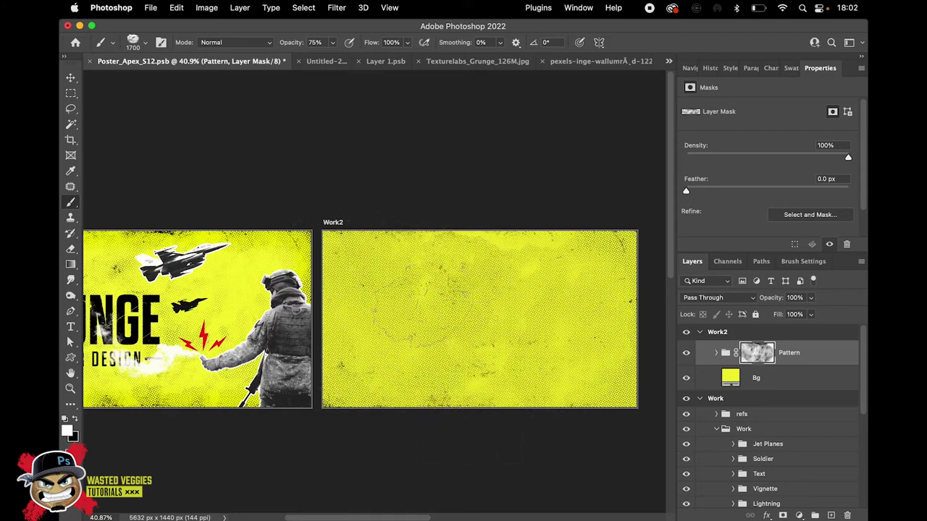
pyautogui.moveTo(438, 315)
pyautogui.mouseDown()
pyautogui.moveTo(383, 352)
pyautogui.moveTo(471, 316)
pyautogui.moveTo(402, 302)
pyautogui.moveTo(449, 345)
pyautogui.moveTo(525, 347)
pyautogui.mouseUp()
pyautogui.moveTo(572, 326)
pyautogui.mouseDown()
pyautogui.moveTo(590, 314)
pyautogui.moveTo(380, 293)
pyautogui.moveTo(391, 361)
pyautogui.moveTo(579, 394)
pyautogui.mouseUp()
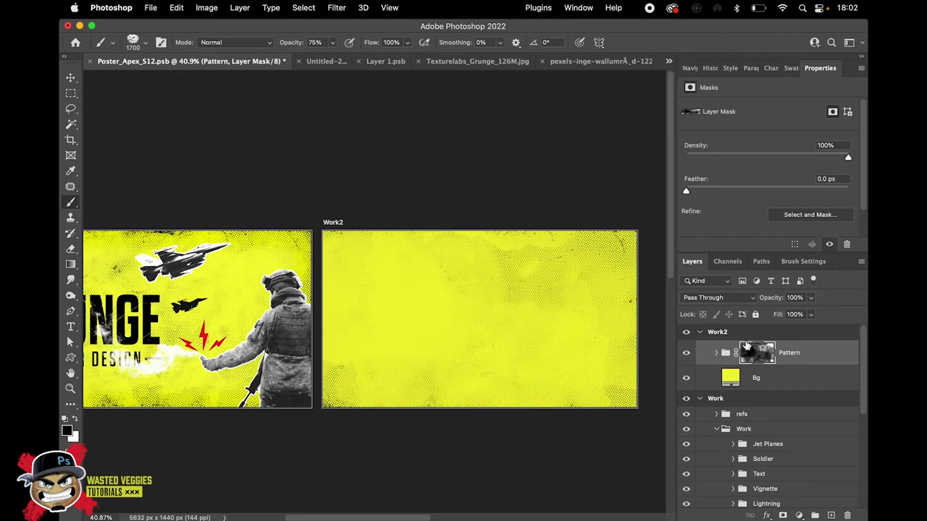
pyautogui.press('x')
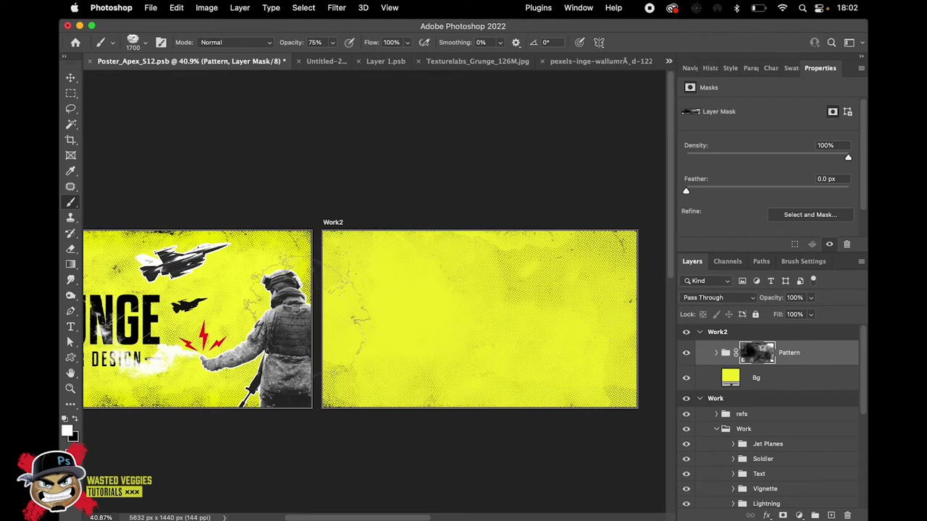
pyautogui.press('x')
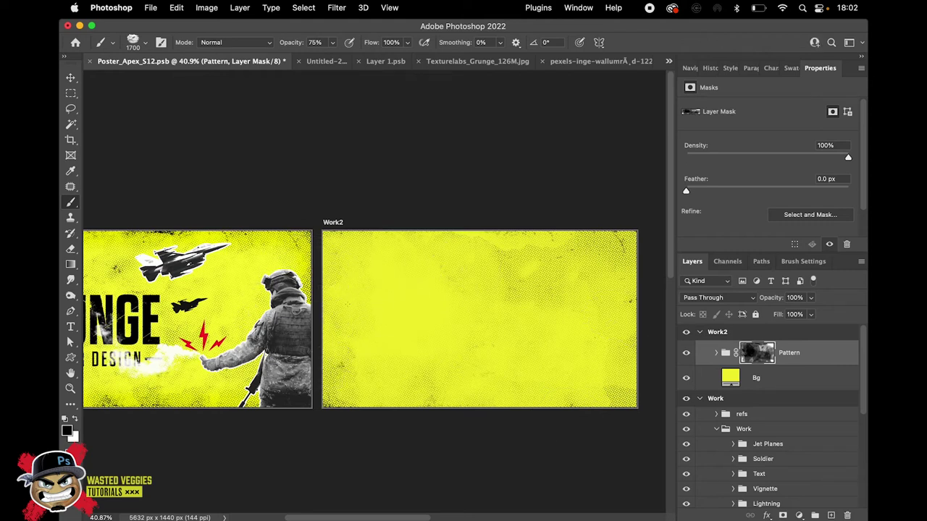
pyautogui.moveTo(639, 293); pyautogui.dragTo(554, 286)
# Collapse the Grunge pattern group and select the Pattern group itself rather than its mask.
pyautogui.scroll(-2, 794, 386)
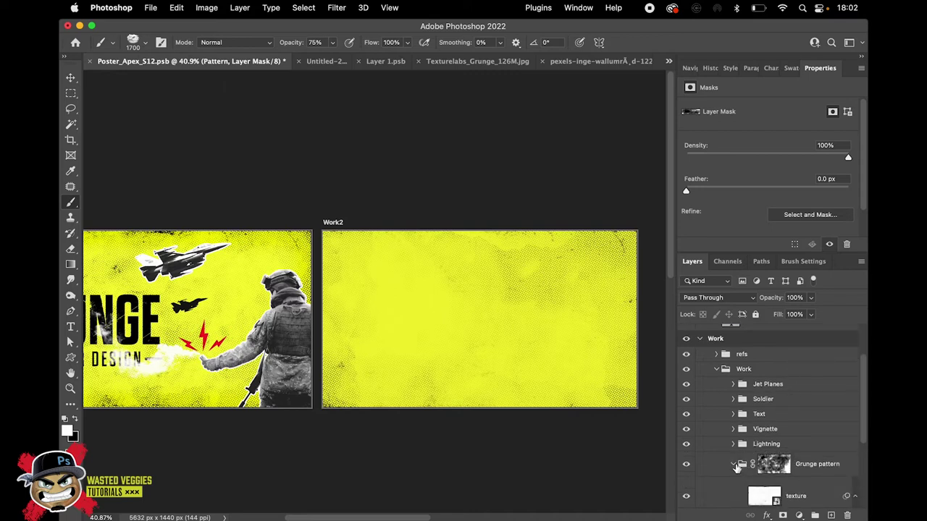
pyautogui.click(735, 465)
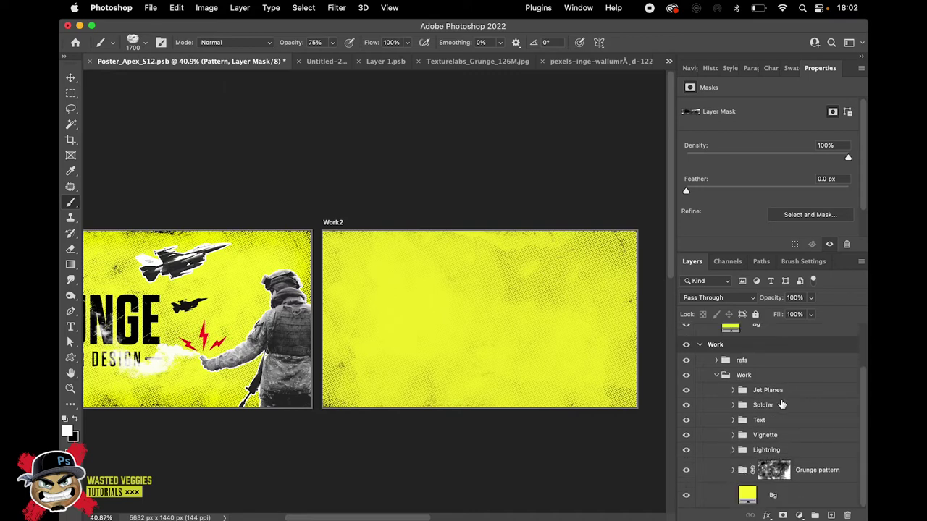
pyautogui.scroll(1, 782, 404)
pyautogui.scroll(1, 802, 362)
pyautogui.click(803, 352)
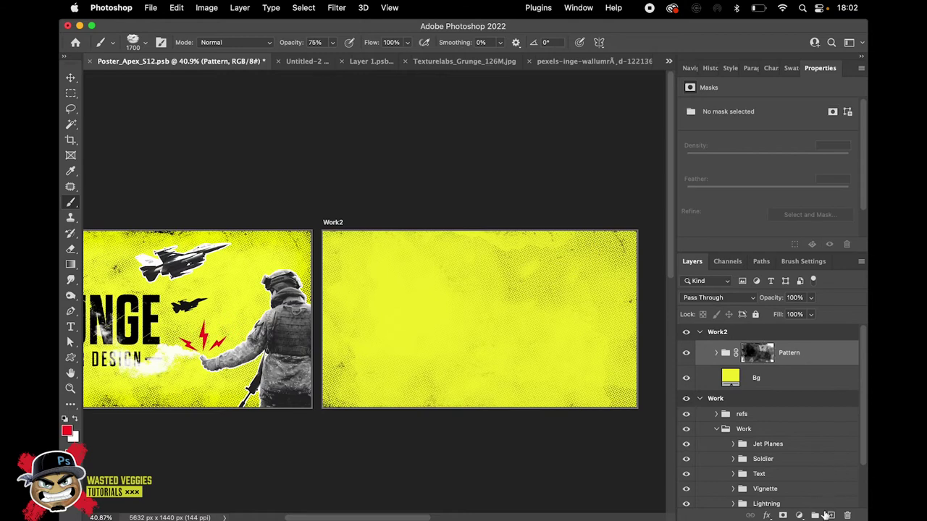
# Create a layer named Vignette above Pattern, fill it white, and drop its fill to 0%.
pyautogui.click(829, 514)
pyautogui.write('BV')
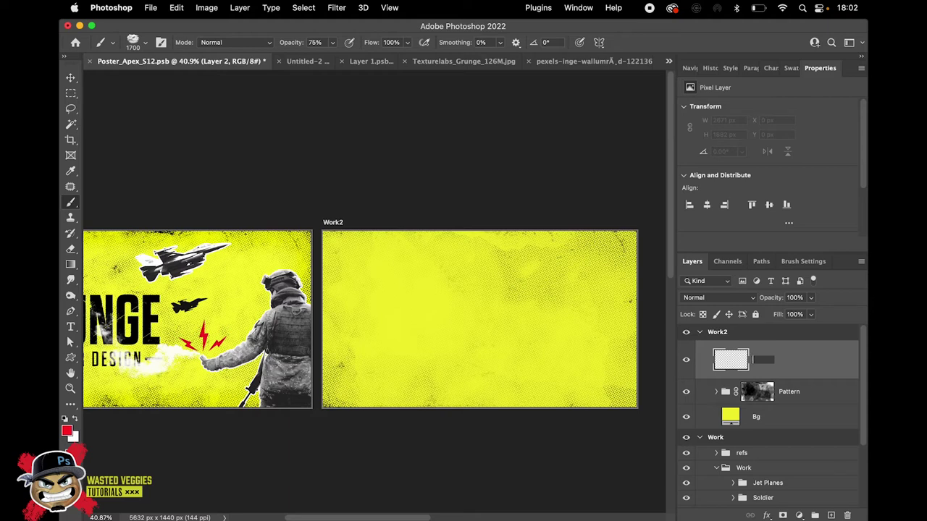
pyautogui.press('Return')
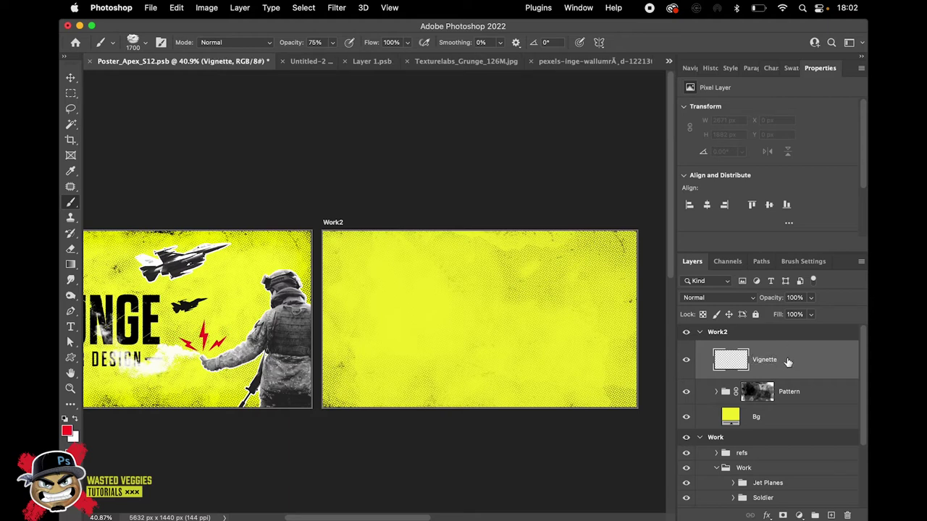
pyautogui.press('super+BackSpace')
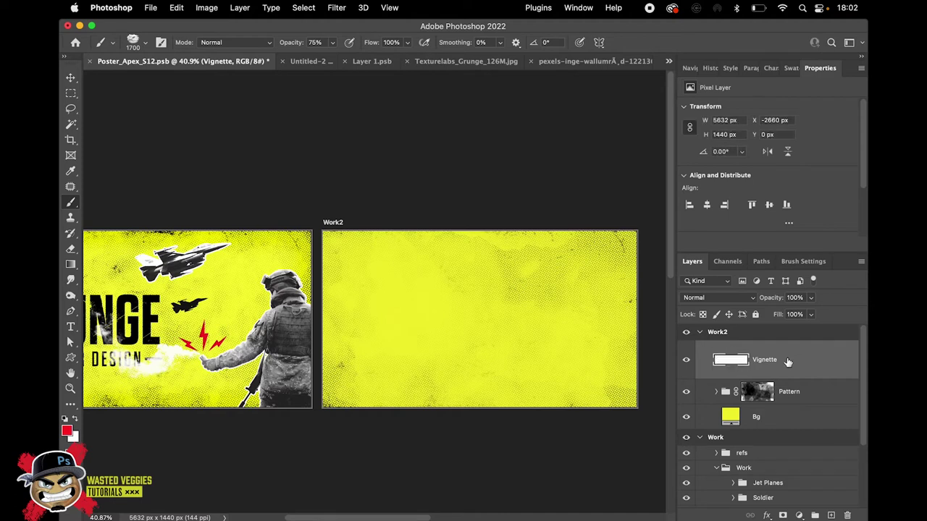
pyautogui.moveTo(810, 315); pyautogui.dragTo(751, 334)
pyautogui.doubleClick(801, 360)
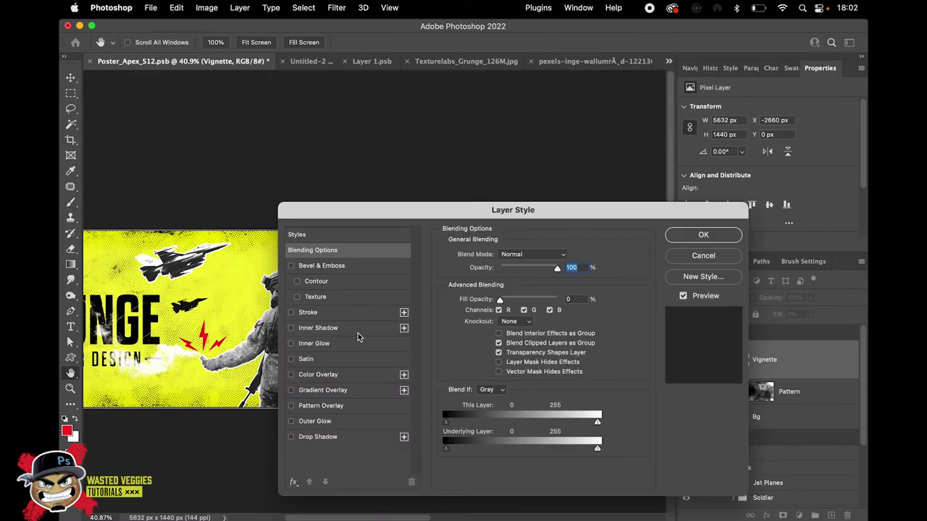
pyautogui.click(292, 344)
pyautogui.moveTo(402, 217); pyautogui.dragTo(486, 297)
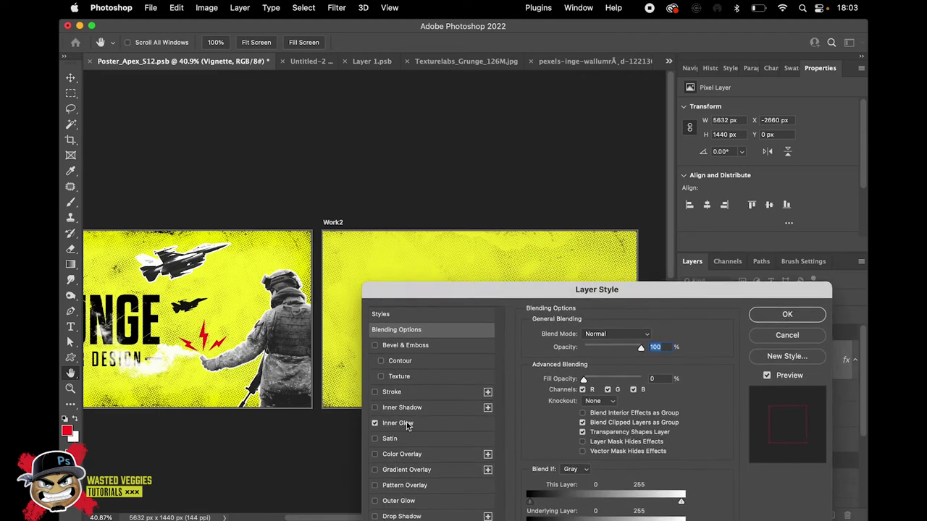
pyautogui.click(408, 425)
pyautogui.click(553, 378)
pyautogui.click(556, 485)
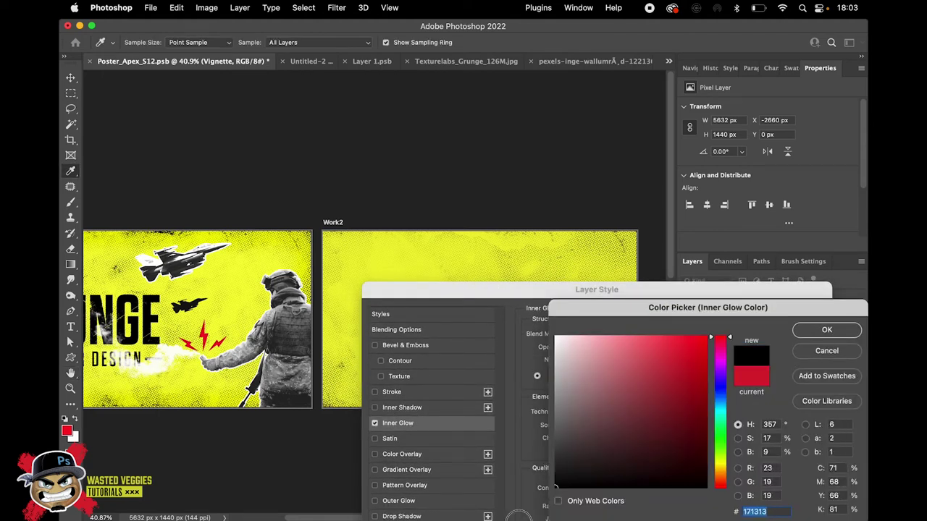
pyautogui.click(815, 331)
pyautogui.moveTo(600, 292); pyautogui.dragTo(631, 269)
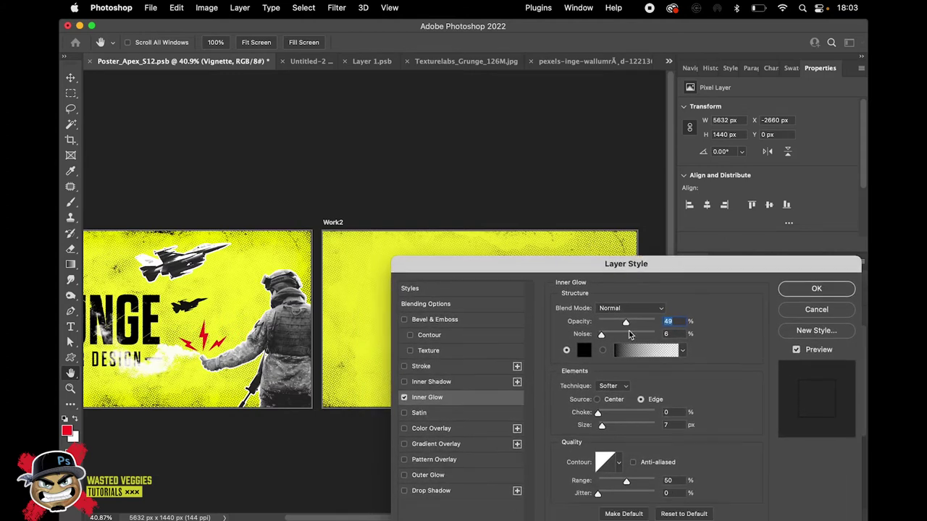
pyautogui.moveTo(627, 323); pyautogui.dragTo(659, 324)
pyautogui.moveTo(610, 428); pyautogui.dragTo(628, 428)
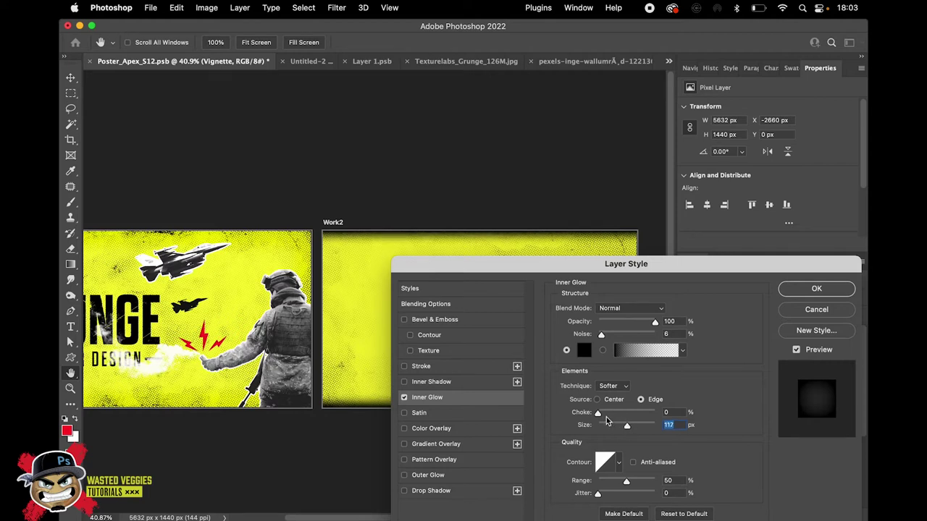
pyautogui.moveTo(626, 481)
pyautogui.mouseDown()
pyautogui.moveTo(615, 480)
pyautogui.moveTo(632, 482)
pyautogui.mouseUp()
pyautogui.moveTo(655, 271); pyautogui.dragTo(438, 160)
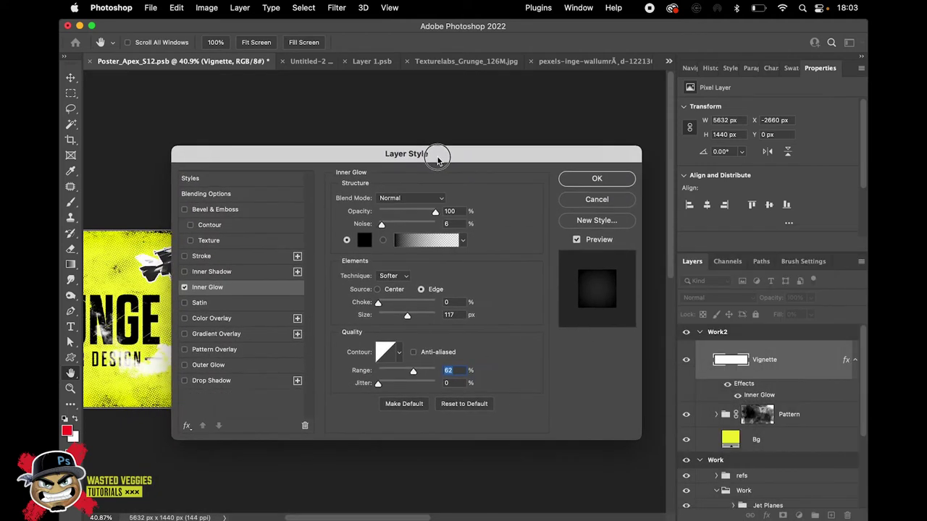
pyautogui.click(598, 200)
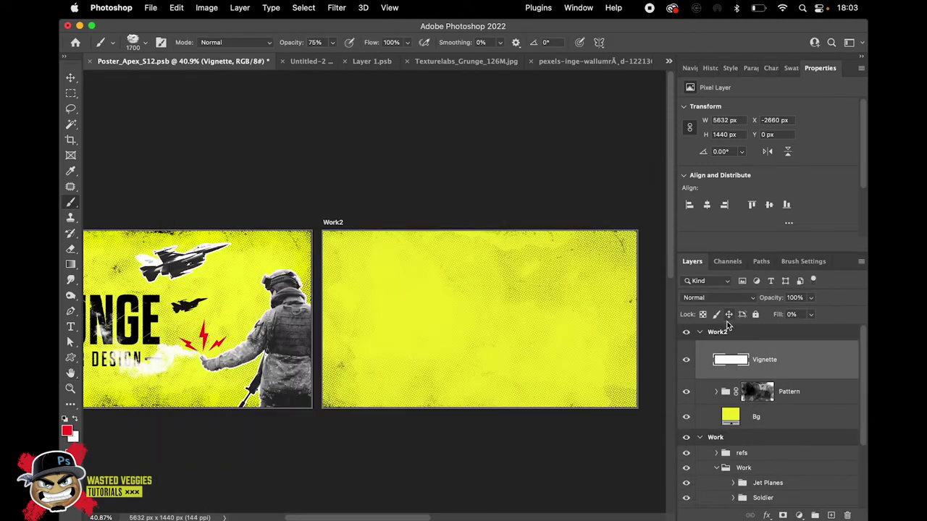
# Delete the old Vignette layer and add a fresh layer named Vignette above Pattern.
pyautogui.press('Delete')
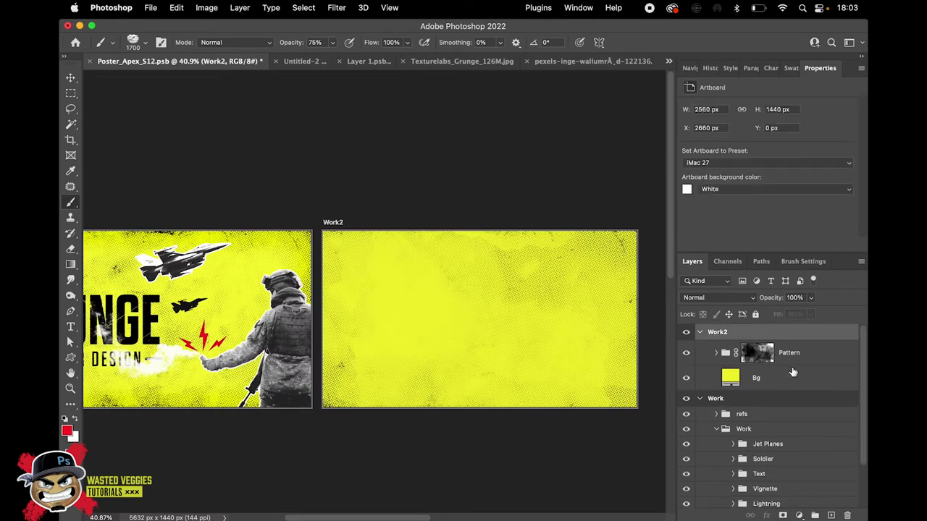
pyautogui.click(802, 353)
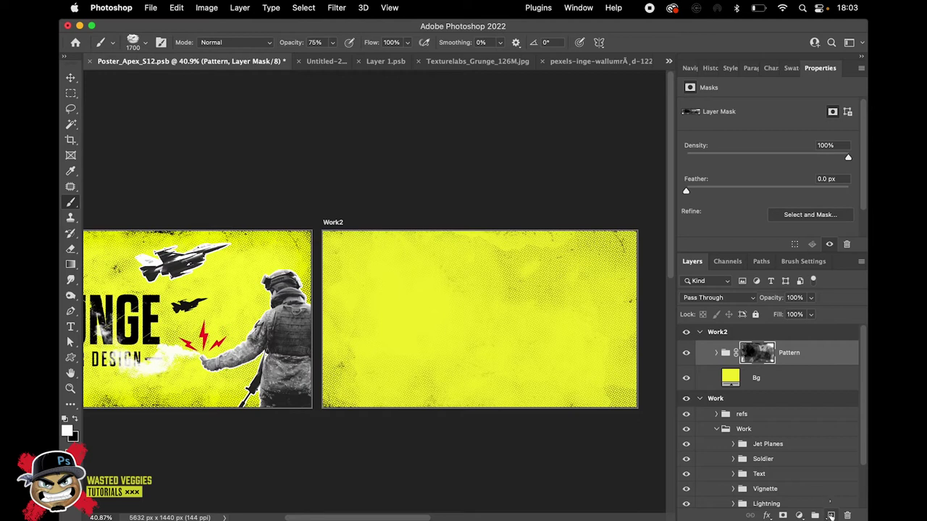
pyautogui.click(829, 515)
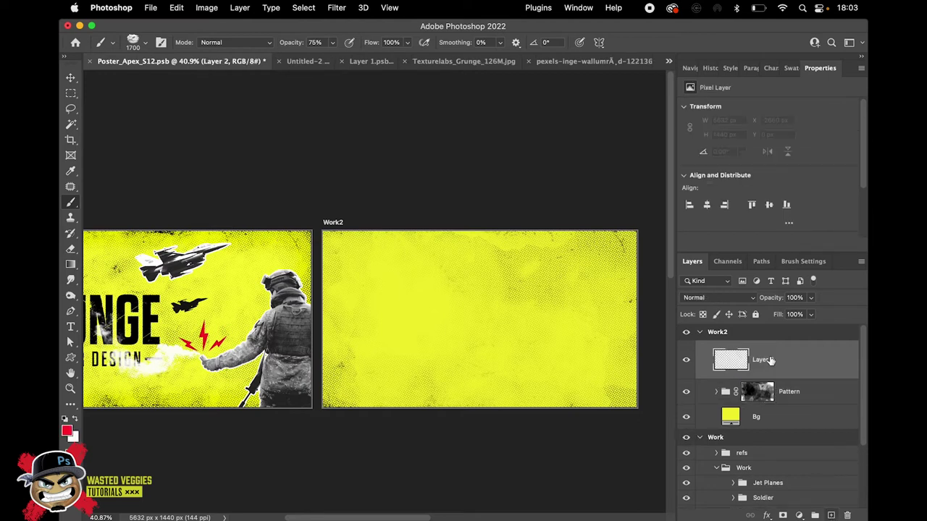
pyautogui.write('V')
pyautogui.press('Return')
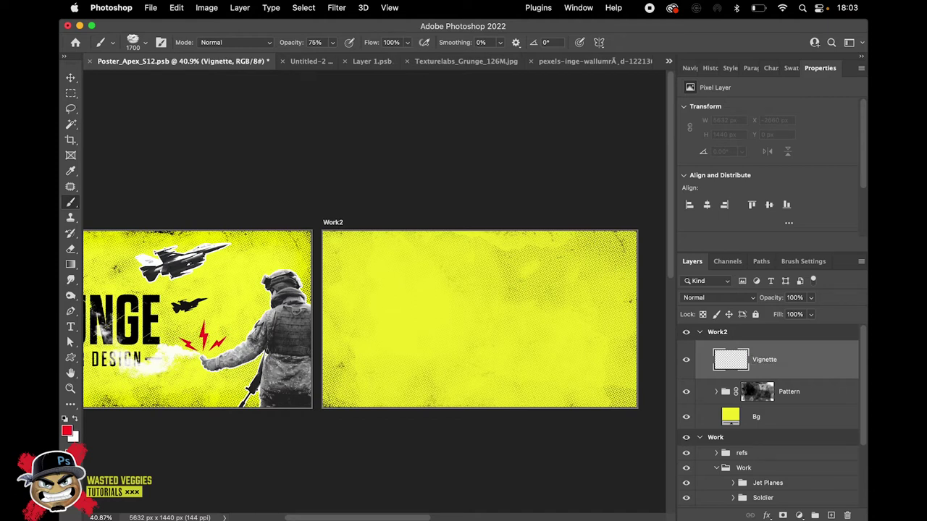
# Fill the whole Work2 artboard with white on Vignette, deselect, and set its fill to 0%.
pyautogui.click(304, 7)
pyautogui.click(308, 28)
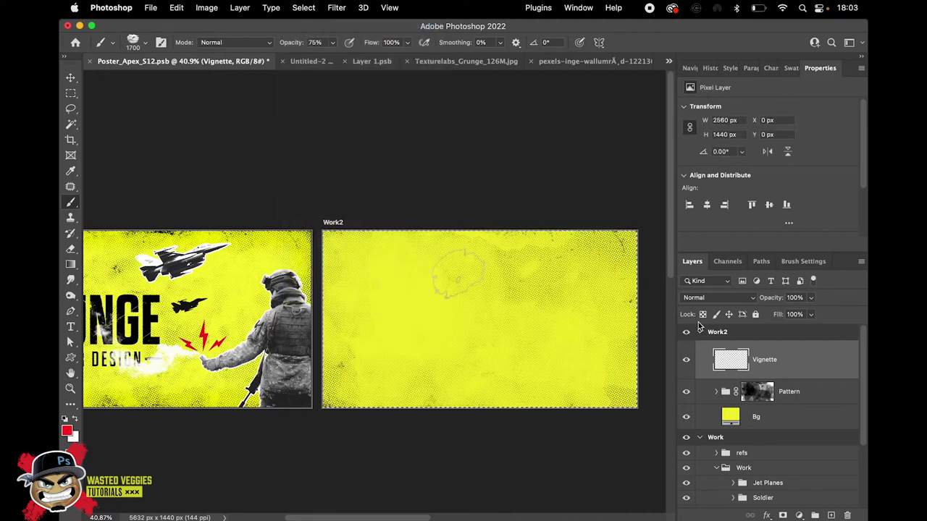
pyautogui.press('super+BackSpace')
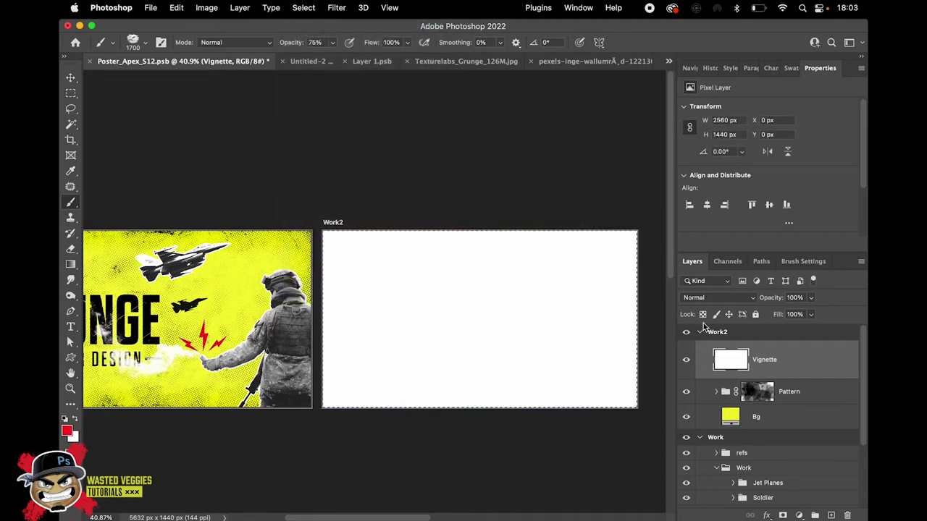
pyautogui.press('super+d')
pyautogui.click(811, 314)
pyautogui.moveTo(813, 330); pyautogui.dragTo(686, 323)
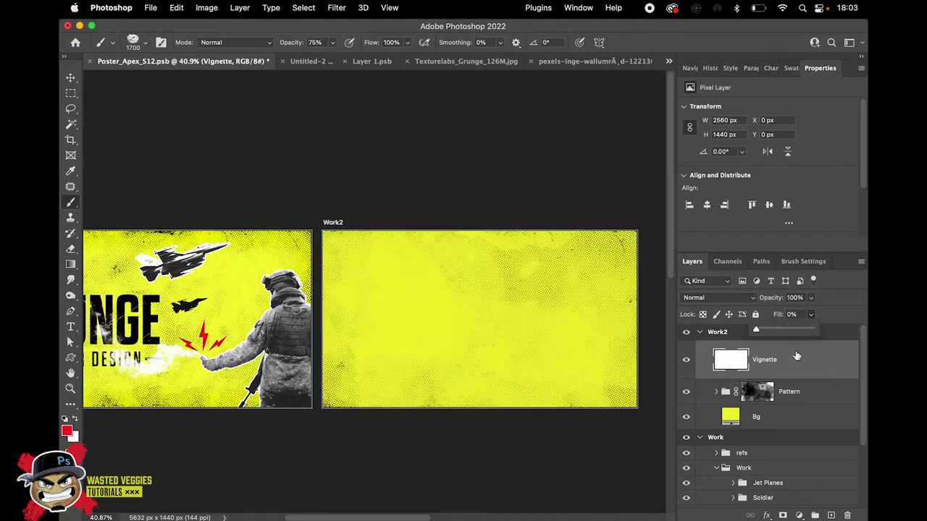
pyautogui.doubleClick(795, 356)
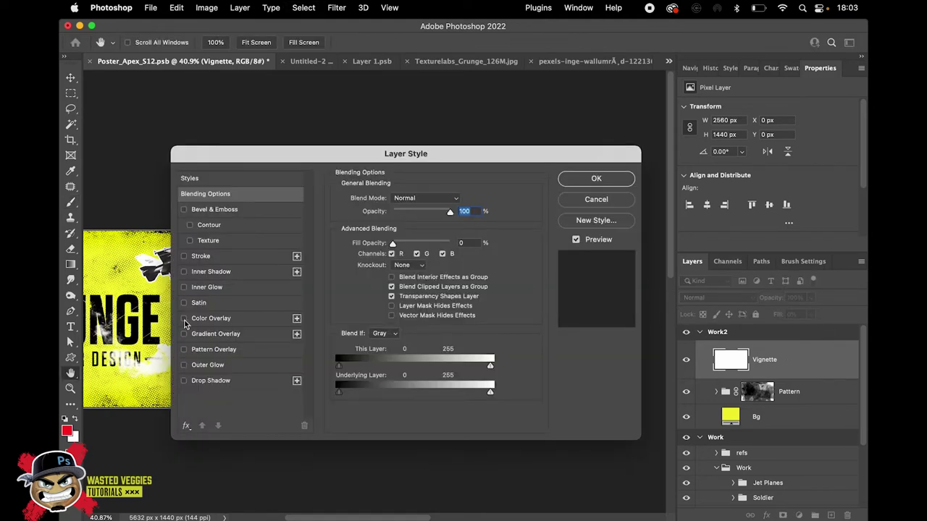
# Enable a black Inner Glow on Vignette and widen it to 250 px.
pyautogui.click(185, 288)
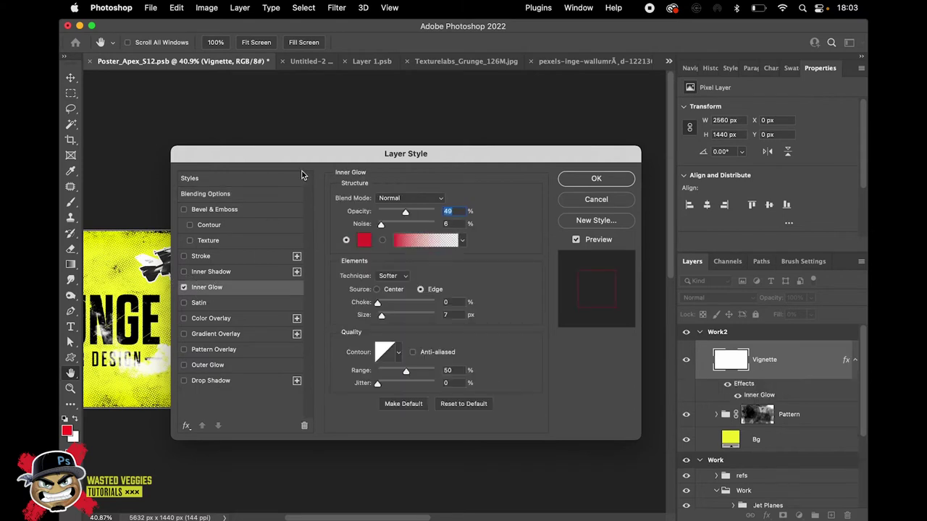
pyautogui.moveTo(311, 163); pyautogui.dragTo(590, 181)
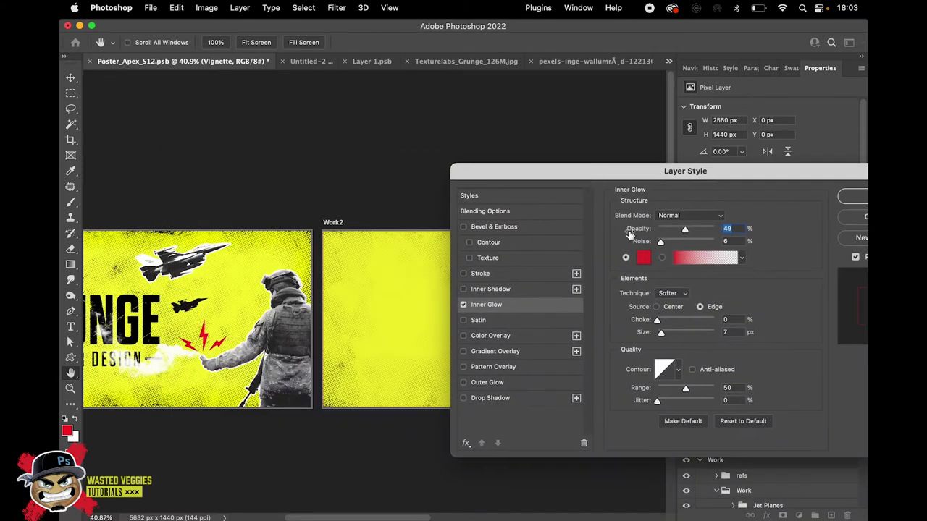
pyautogui.click(644, 259)
pyautogui.moveTo(629, 405); pyautogui.dragTo(522, 507)
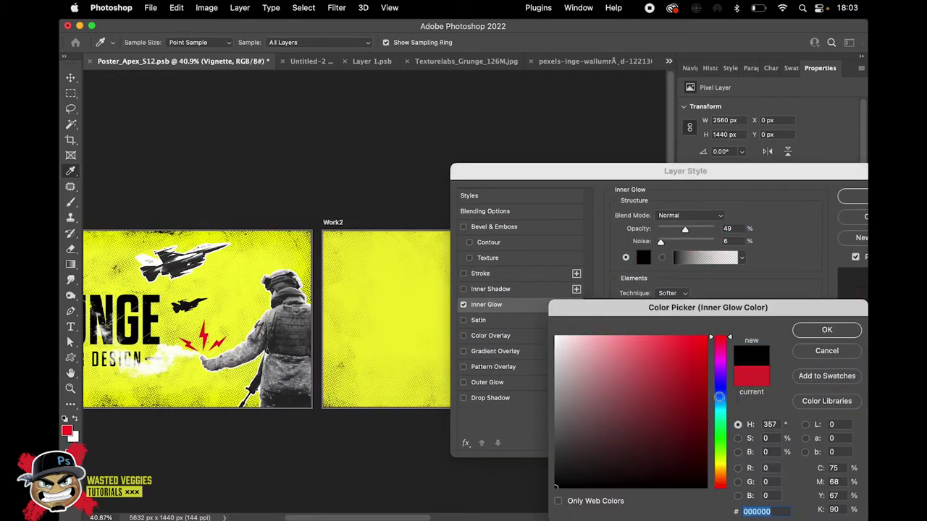
pyautogui.click(833, 327)
pyautogui.moveTo(767, 172); pyautogui.dragTo(714, 162)
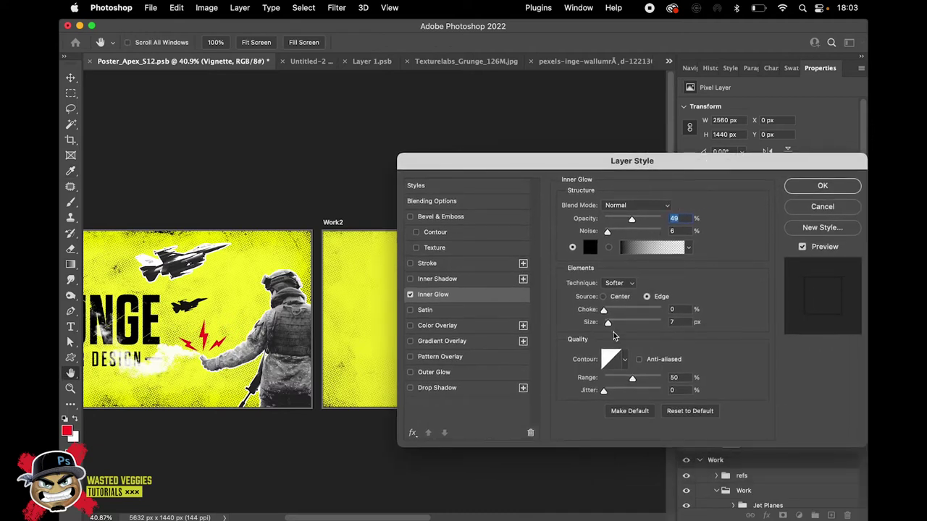
pyautogui.moveTo(612, 329); pyautogui.dragTo(627, 329)
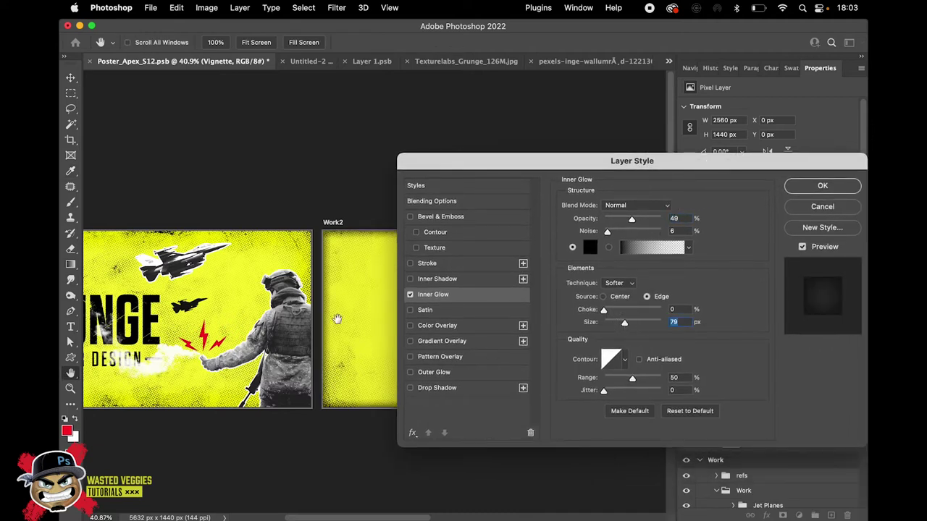
pyautogui.moveTo(624, 325); pyautogui.dragTo(699, 323)
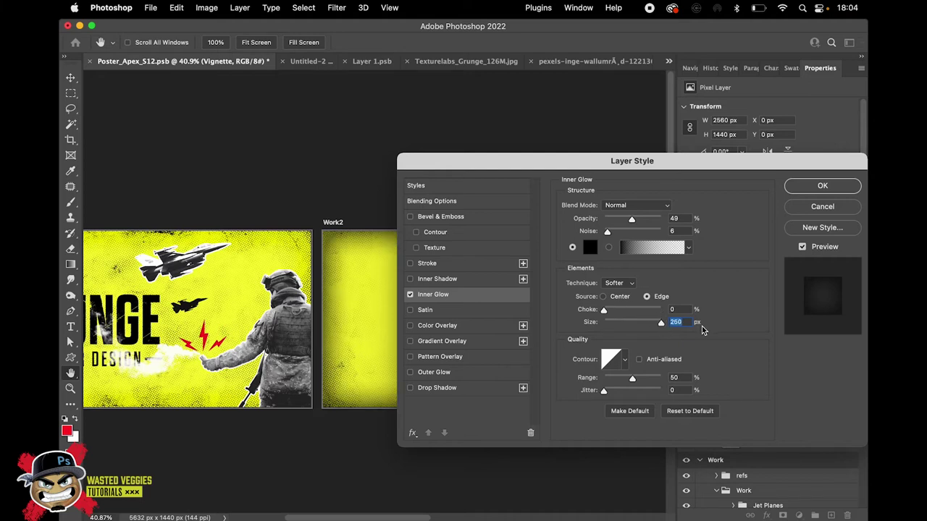
# Set the glow blend mode to Hard Mix and opacity to 50%, then apply the style.
pyautogui.moveTo(642, 168); pyautogui.dragTo(636, 245)
pyautogui.click(651, 288)
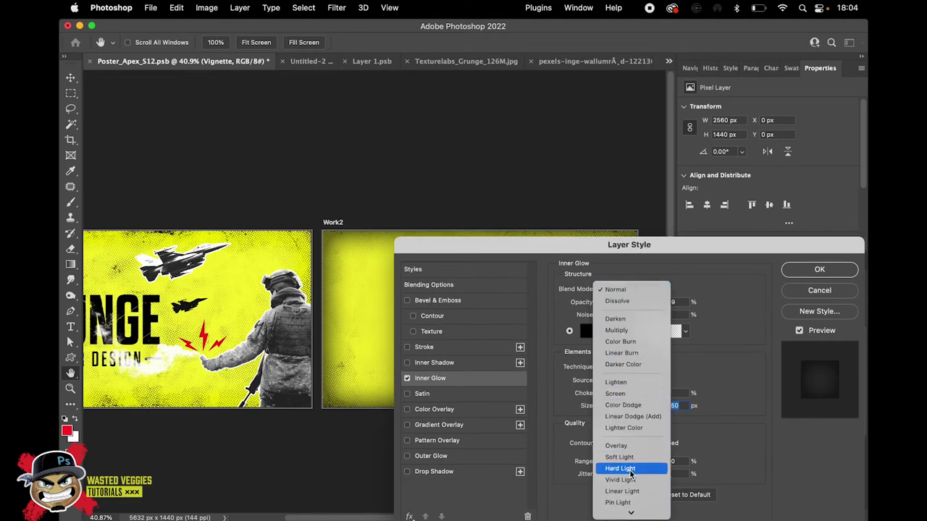
pyautogui.scroll(-2, 632, 470)
pyautogui.click(626, 444)
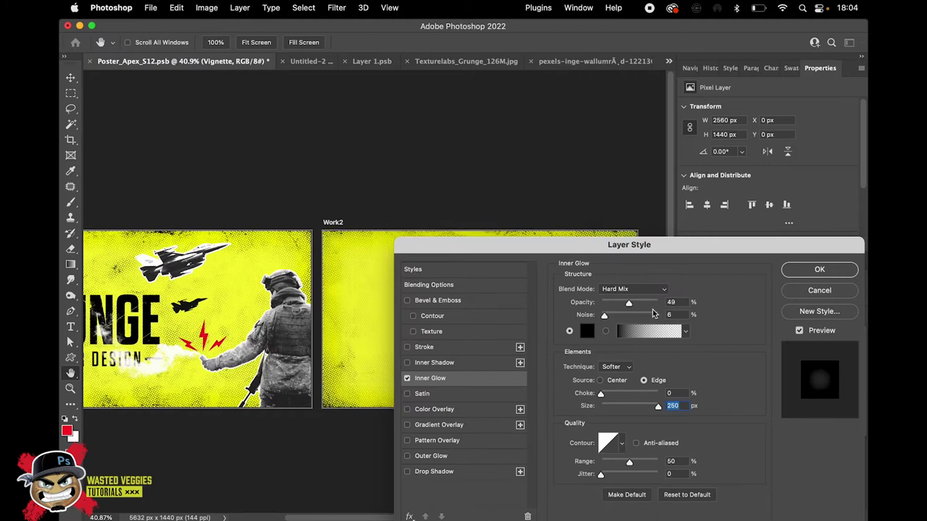
pyautogui.click(672, 302)
pyautogui.write('50')
pyautogui.press('Return')
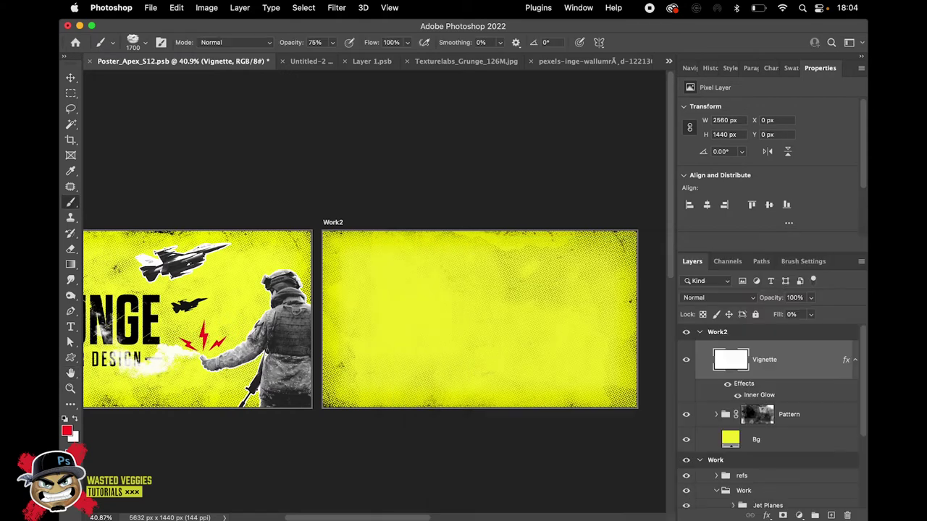
pyautogui.click(687, 360)
pyautogui.click(687, 360)
pyautogui.click(687, 360)
pyautogui.click(686, 360)
pyautogui.scroll(-2, 786, 438)
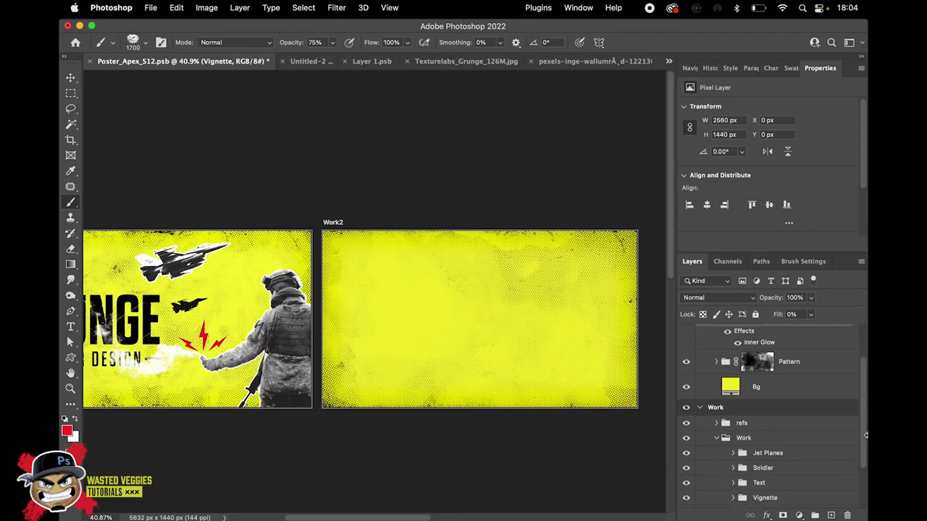
pyautogui.scroll(-2, 790, 434)
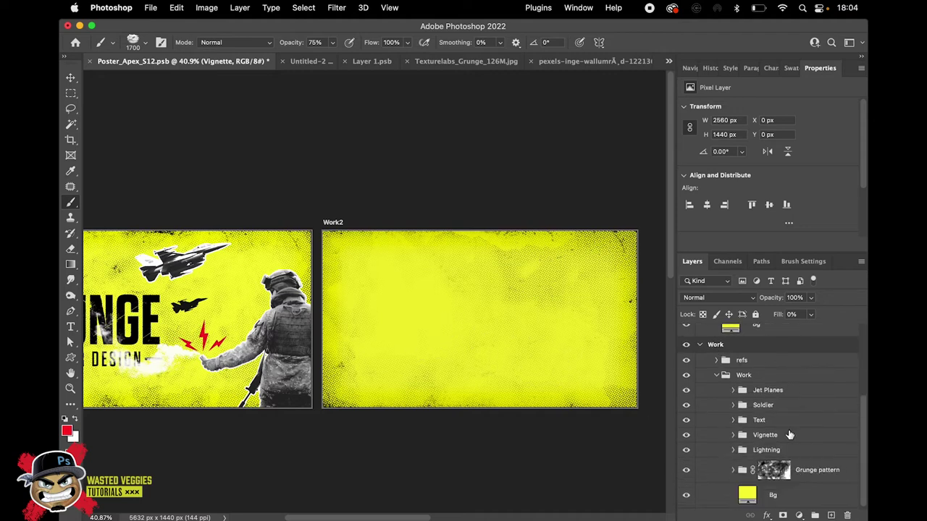
pyautogui.hscroll(-5, 403, 277)
pyautogui.scroll(-2, 403, 277)
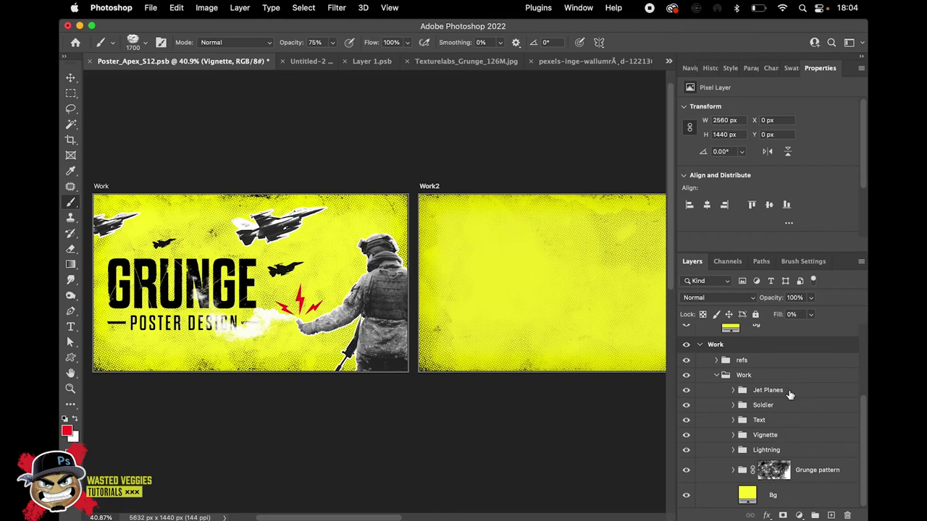
pyautogui.scroll(1, 771, 393)
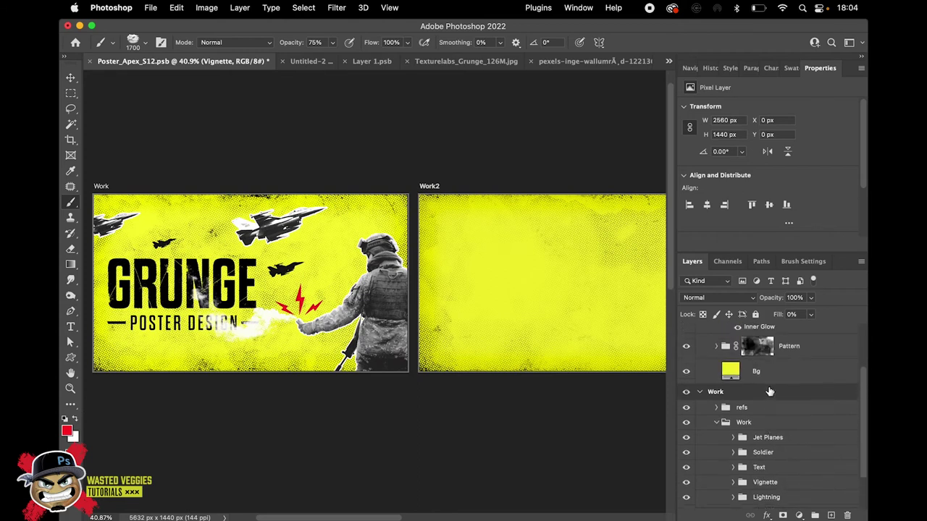
pyautogui.scroll(2, 770, 392)
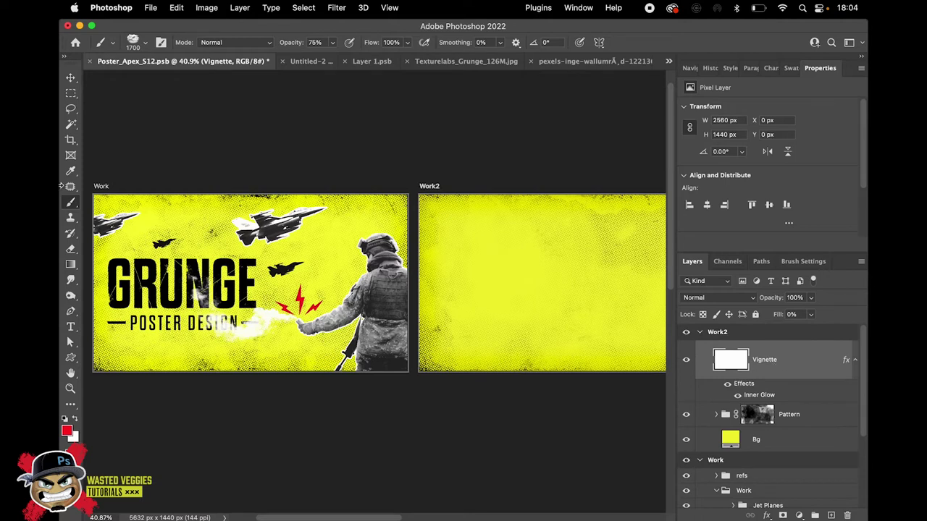
pyautogui.click(70, 327)
# Draw a text box on the blank Work2 artboard and type GRUNGE.
pyautogui.click(64, 418)
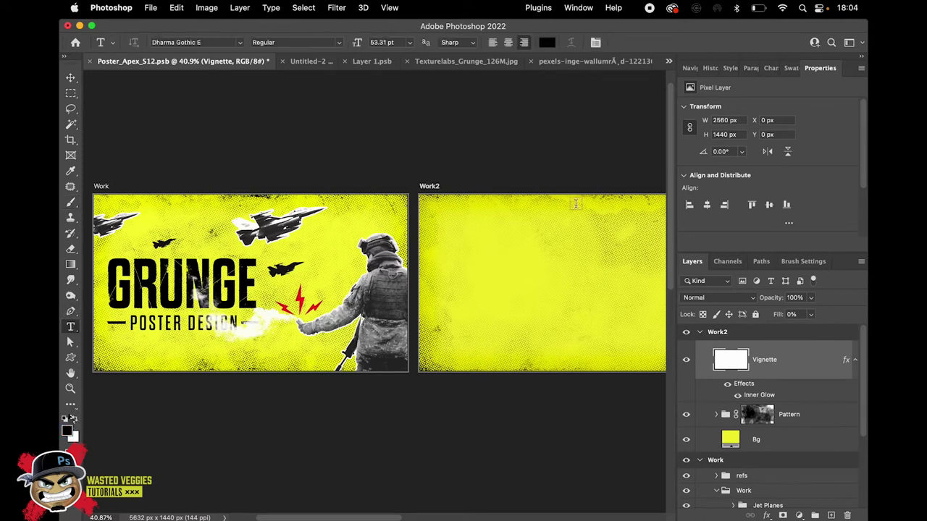
pyautogui.moveTo(585, 210); pyautogui.dragTo(571, 148)
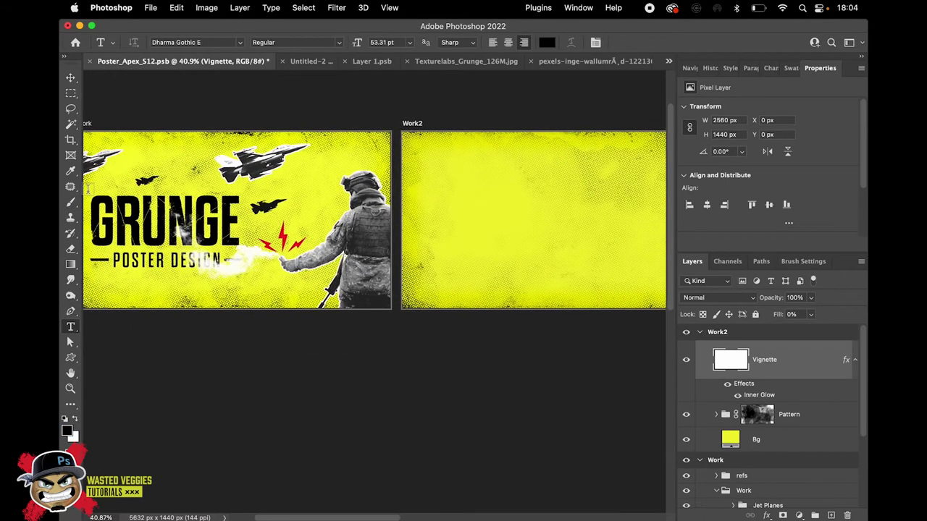
pyautogui.moveTo(152, 217); pyautogui.dragTo(236, 224)
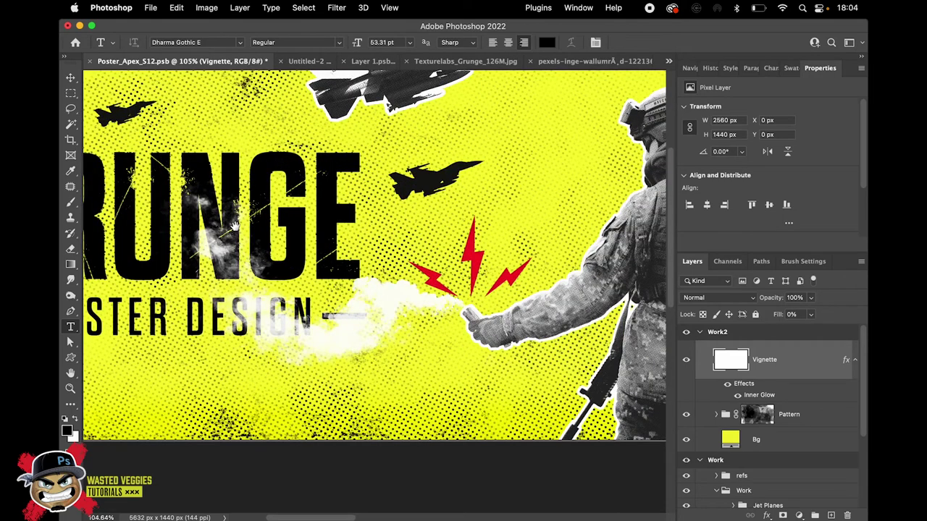
pyautogui.scroll(-3, 235, 224)
pyautogui.scroll(-2, 296, 210)
pyautogui.hscroll(10, 396, 205)
pyautogui.moveTo(261, 146); pyautogui.dragTo(548, 266)
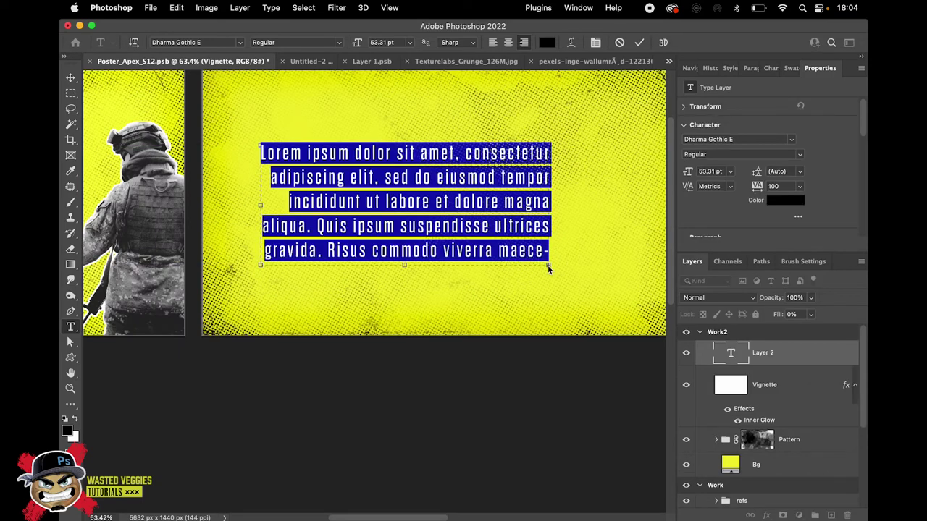
pyautogui.press('BackSpace')
pyautogui.write('GRUNGE')
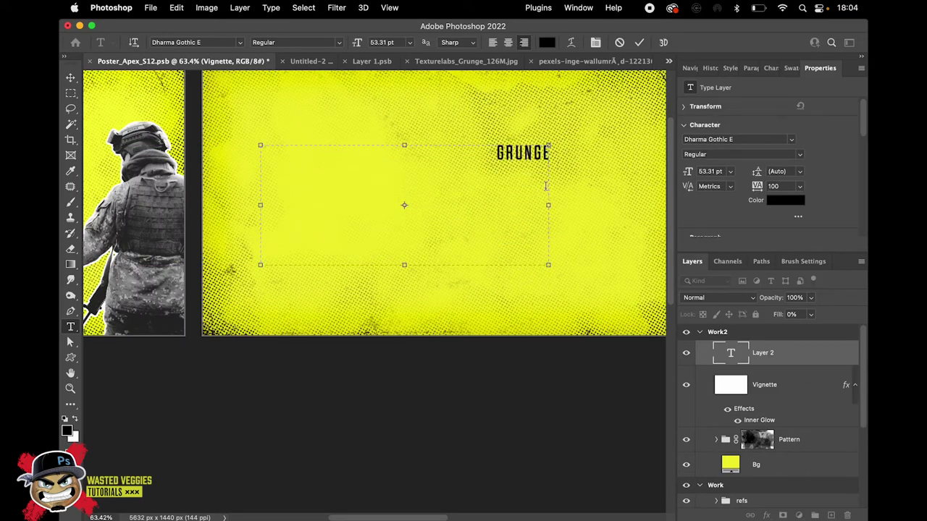
# Style GRUNGE as Dharma Gothic E Bold, 200 pt, tracking 0, and commit it.
pyautogui.moveTo(494, 154); pyautogui.dragTo(615, 160)
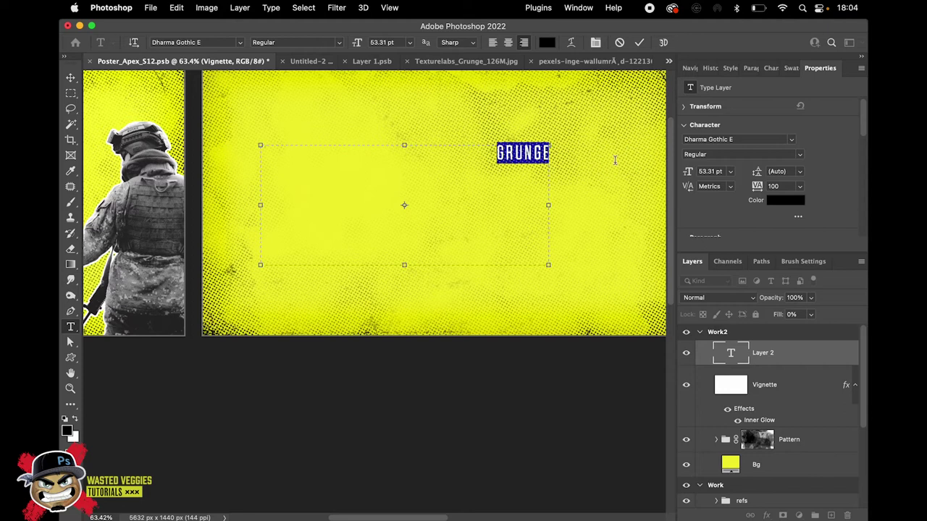
pyautogui.click(800, 155)
pyautogui.click(724, 220)
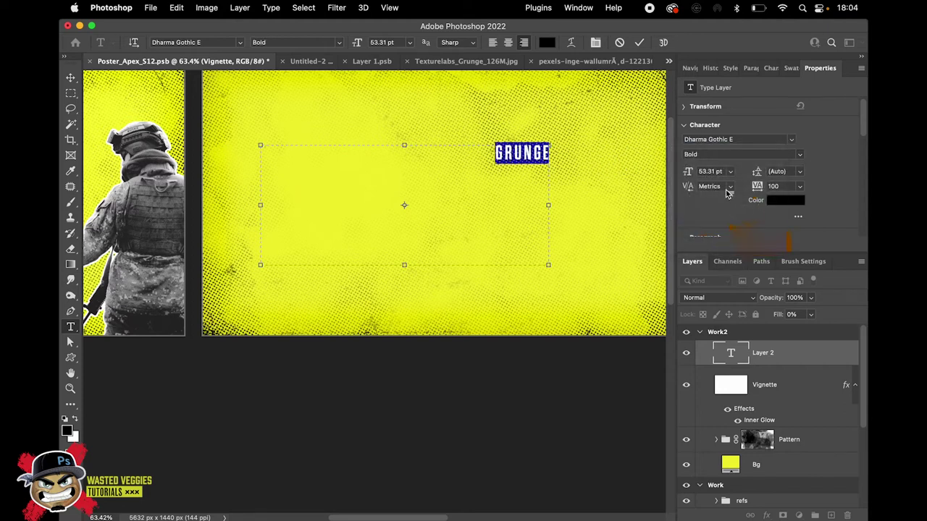
pyautogui.click(723, 173)
pyautogui.write('200')
pyautogui.press('Return')
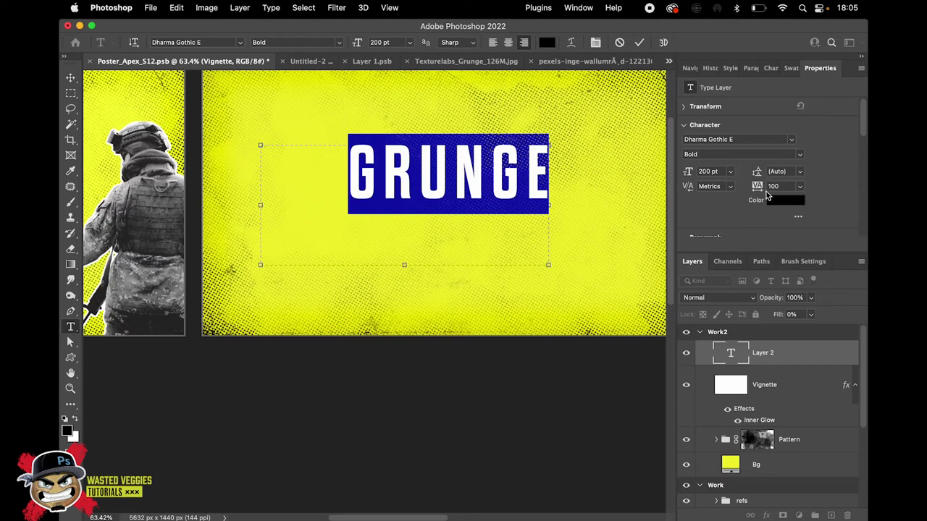
pyautogui.click(801, 189)
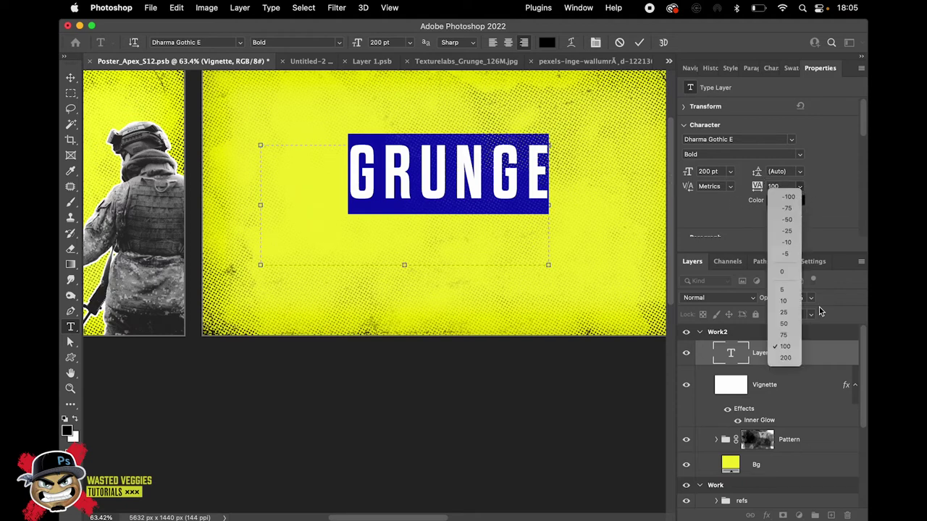
pyautogui.click(783, 272)
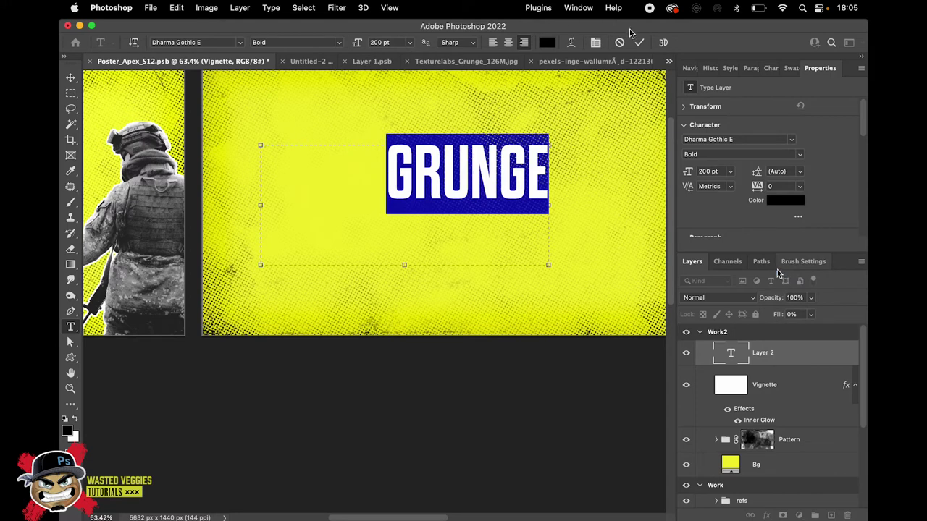
pyautogui.press('super+Return')
# Position the GRUNGE title near the top of Work2, then bring Safari forward.
pyautogui.press('v')
pyautogui.moveTo(435, 196); pyautogui.dragTo(414, 186)
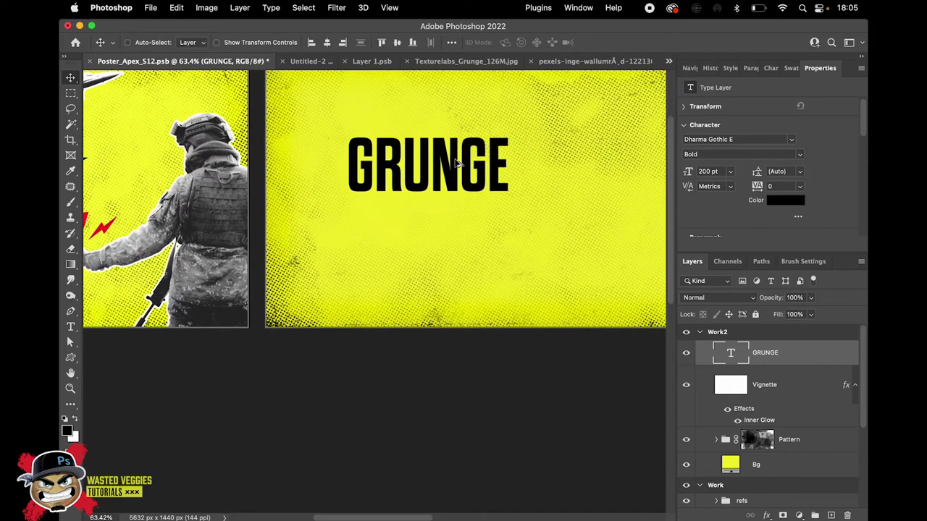
pyautogui.scroll(5, 456, 160)
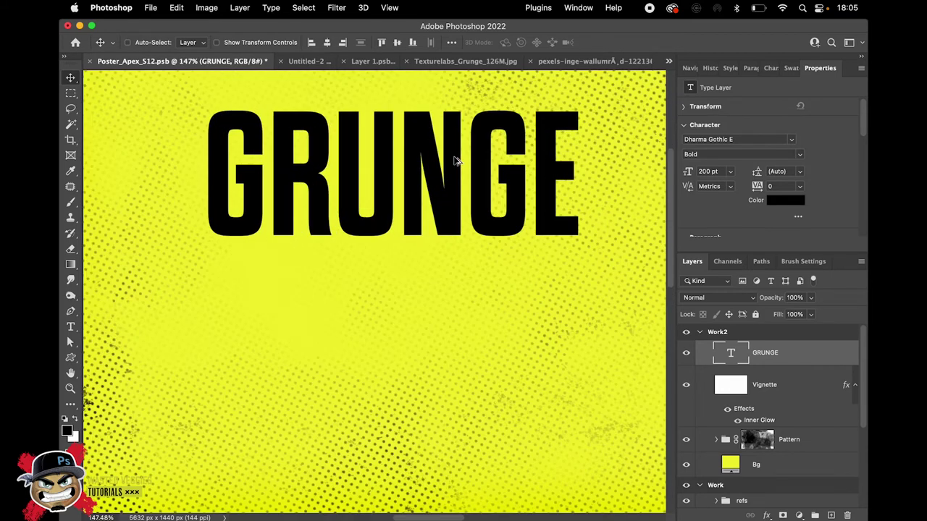
pyautogui.scroll(-3, 456, 161)
pyautogui.moveTo(268, 515)
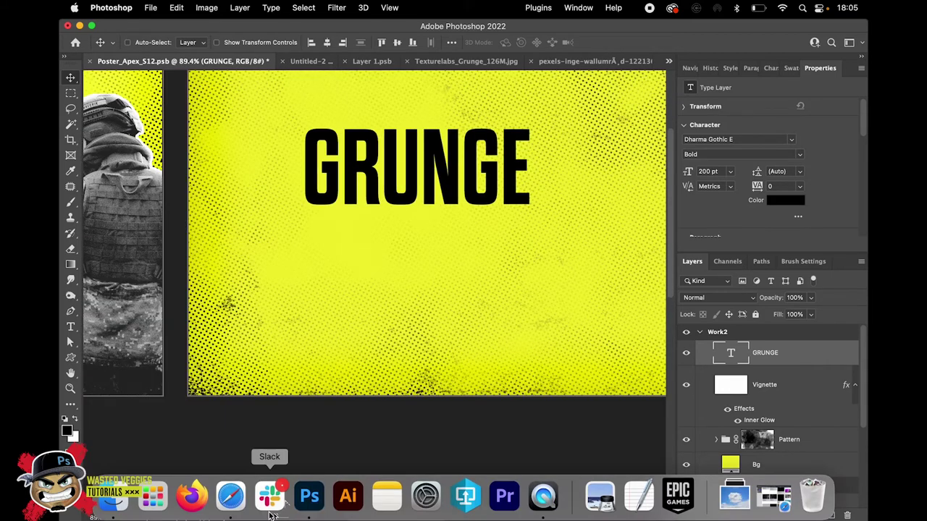
pyautogui.click(232, 496)
# Compare the Pexels smoke photo with the Texturelabs Grunge 126 page, then return to Texturelabs_Grunge_126M.jpg.
pyautogui.click(650, 60)
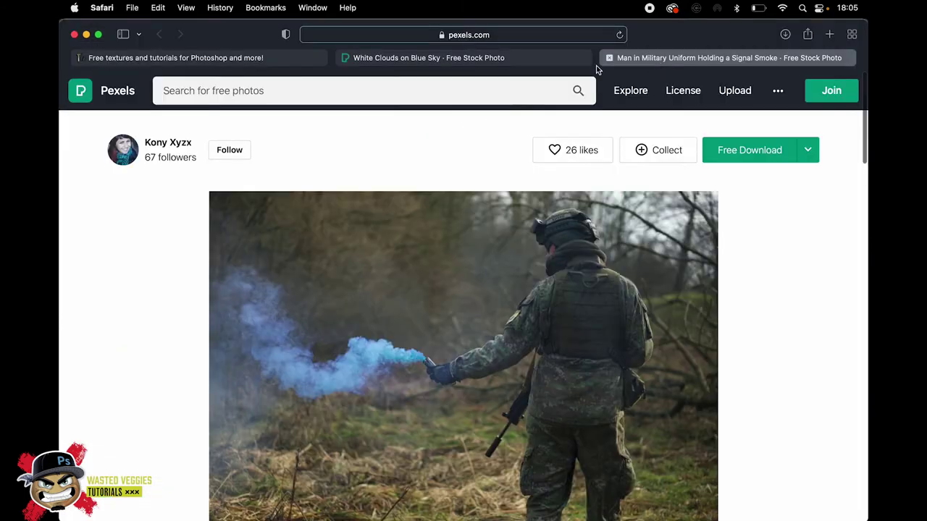
pyautogui.click(266, 59)
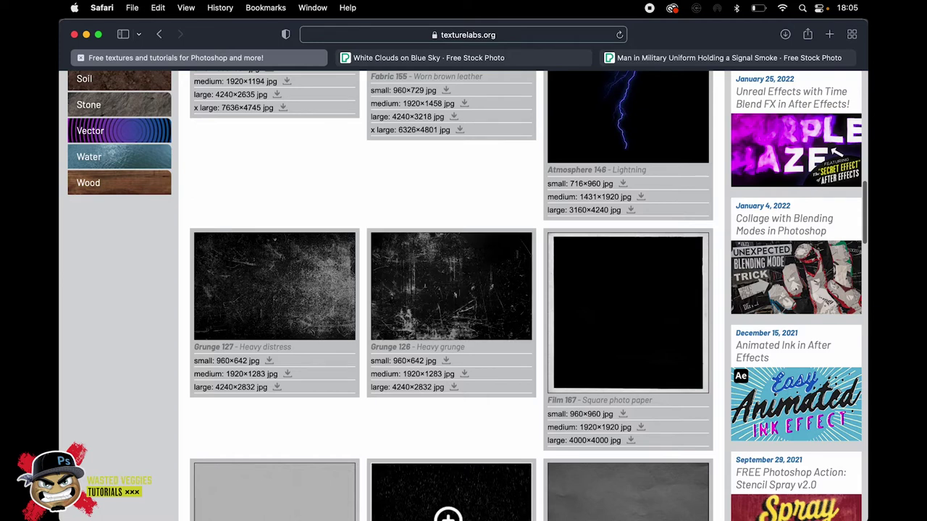
pyautogui.moveTo(400, 514)
pyautogui.click(309, 497)
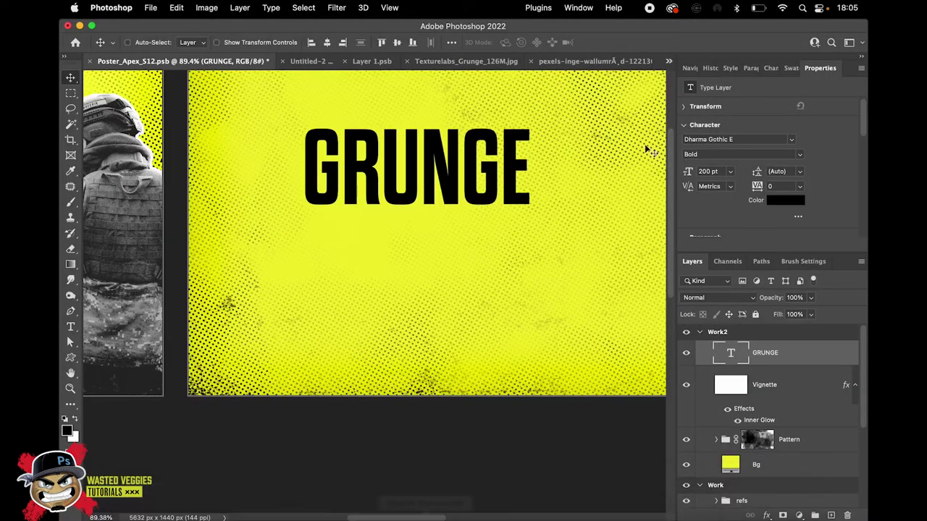
pyautogui.click(448, 62)
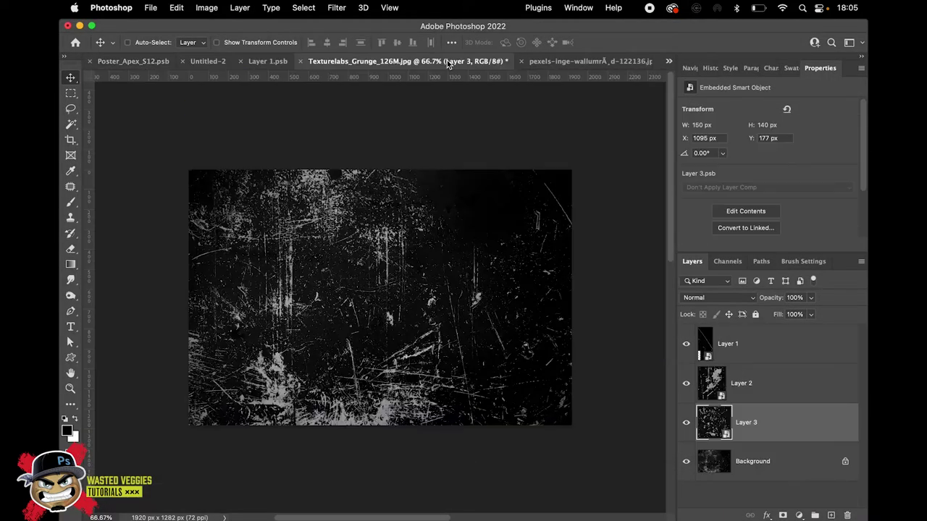
# Hide Layers 2 and 3, then unlock the Background into Layer 0 and convert it to a smart object.
pyautogui.click(686, 383)
pyautogui.click(685, 422)
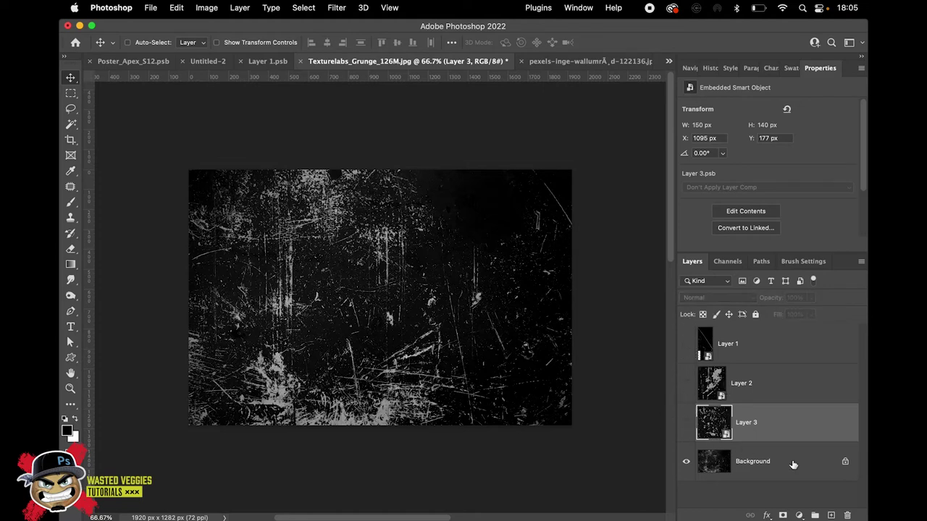
pyautogui.click(782, 460)
pyautogui.moveTo(389, 326); pyautogui.dragTo(401, 302)
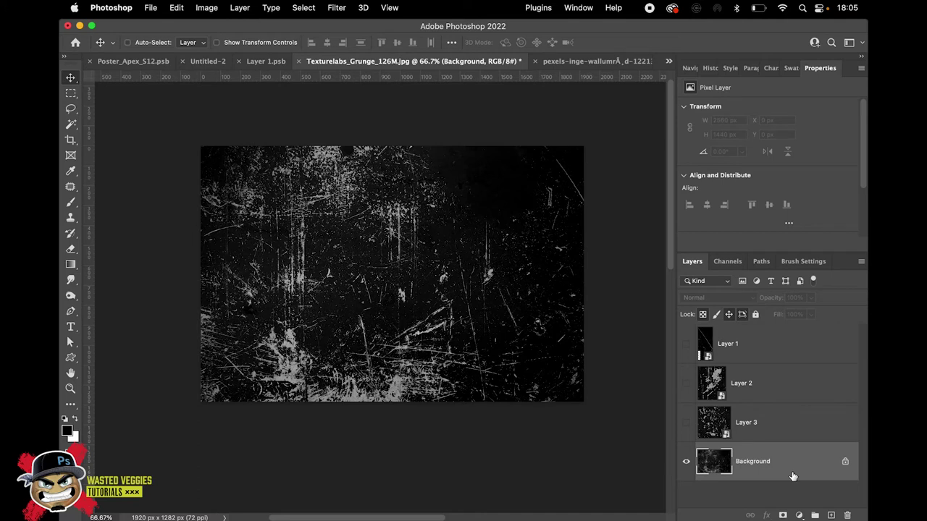
pyautogui.click(845, 463)
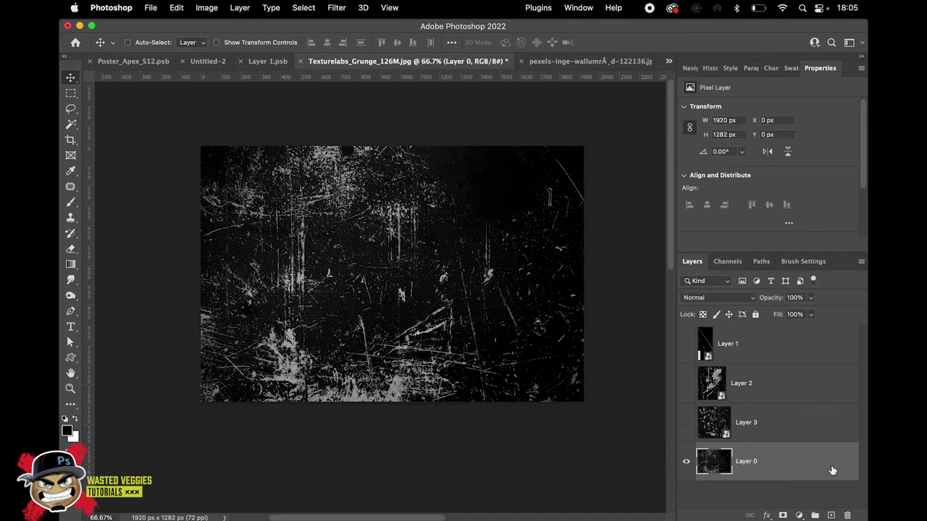
pyautogui.rightClick(832, 471)
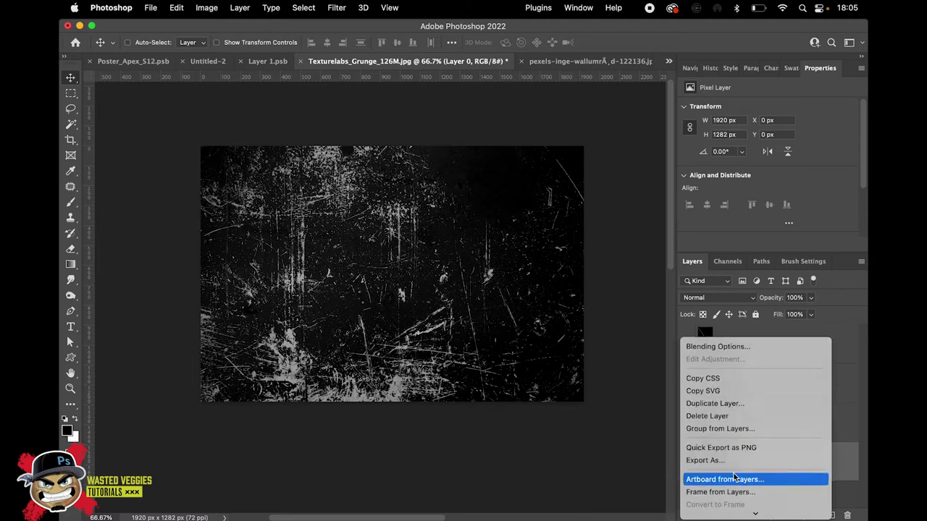
pyautogui.click(765, 410)
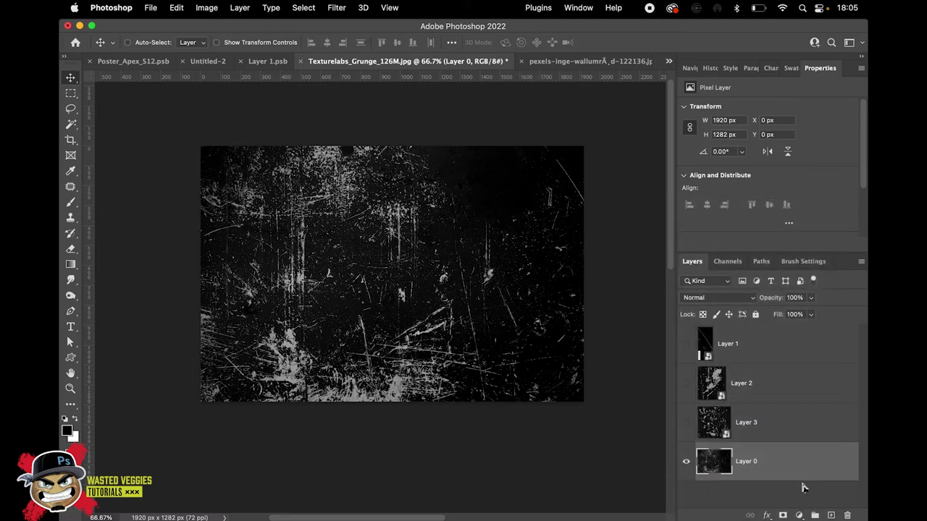
# Invert the grunge texture and apply Levels at 108 / 0.78 / 213 for stark contrast.
pyautogui.press('super+i')
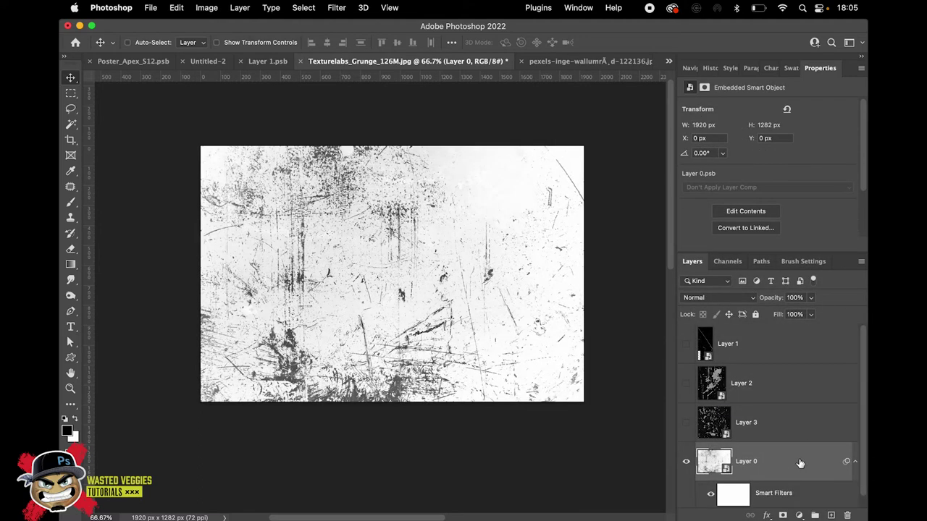
pyautogui.click(798, 515)
pyautogui.click(769, 469)
pyautogui.press('super+l')
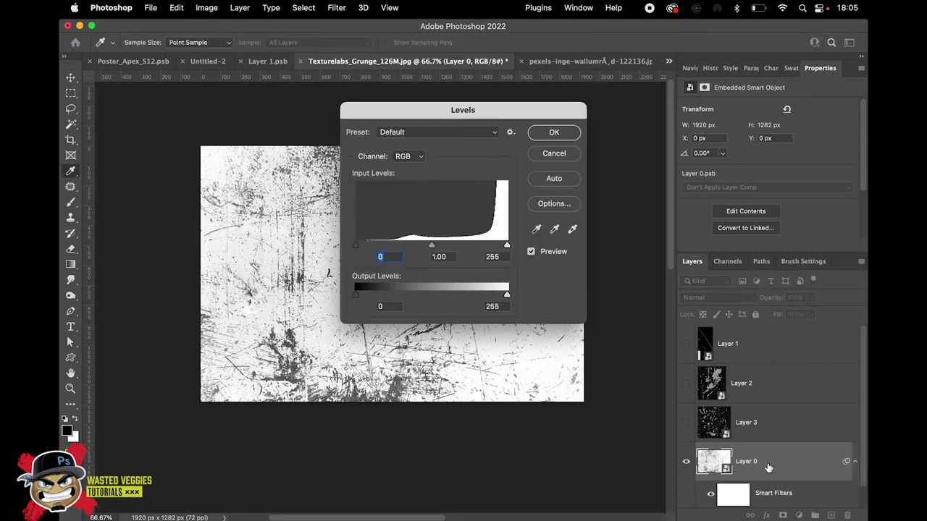
pyautogui.moveTo(362, 248); pyautogui.dragTo(420, 247)
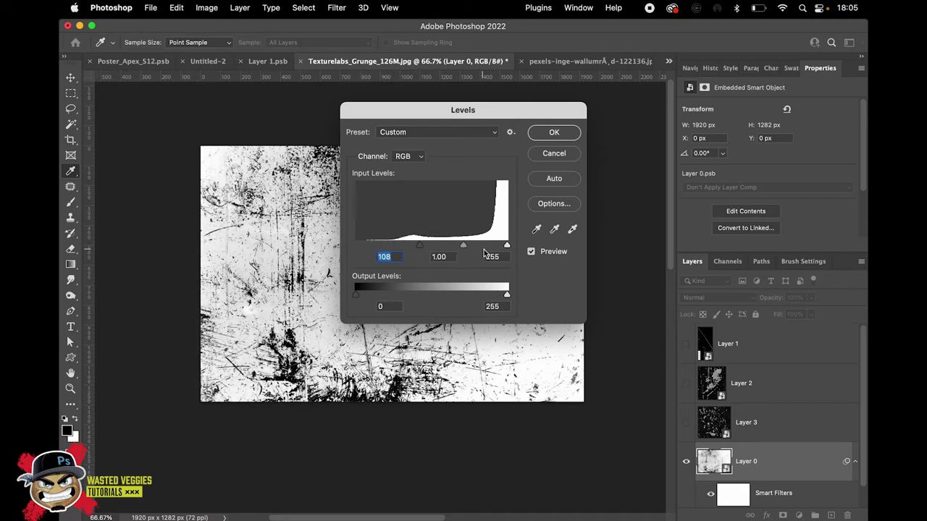
pyautogui.moveTo(507, 246); pyautogui.dragTo(487, 249)
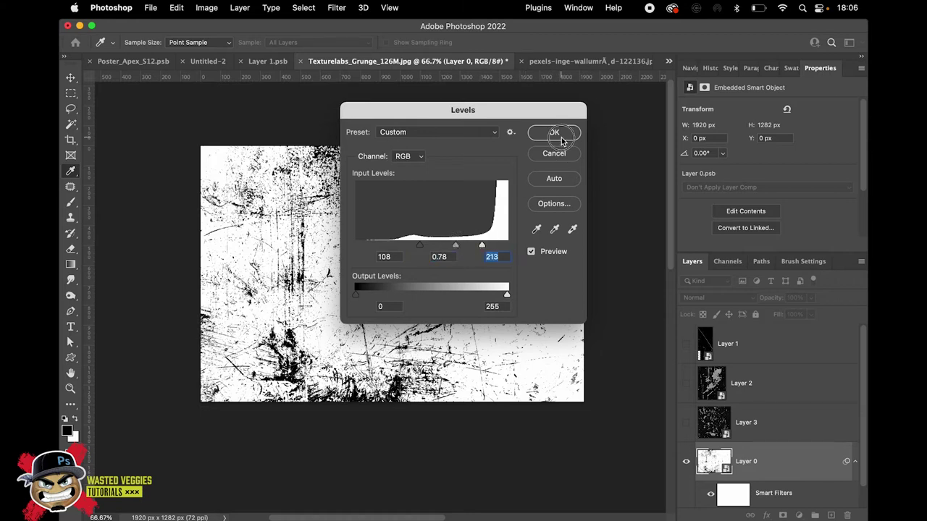
pyautogui.click(553, 132)
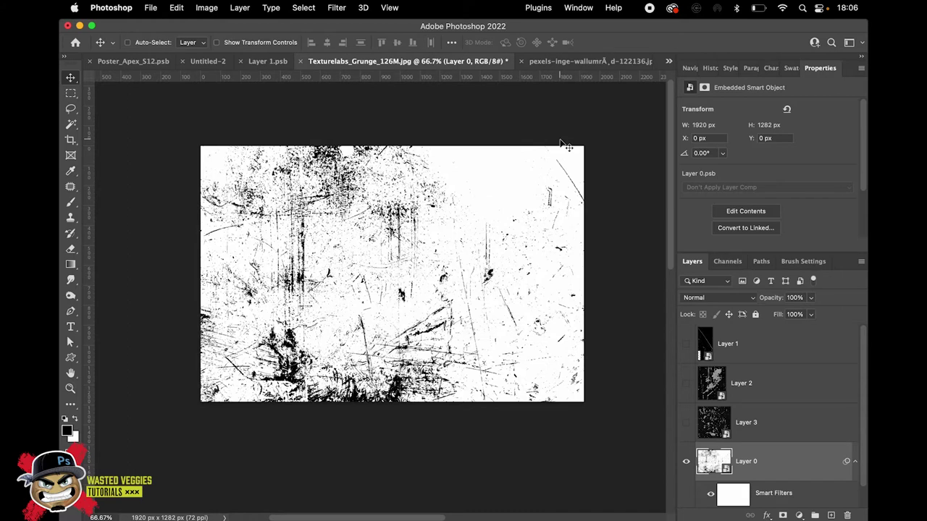
# Define the texture as a new pattern, keeping its default name.
pyautogui.click(176, 8)
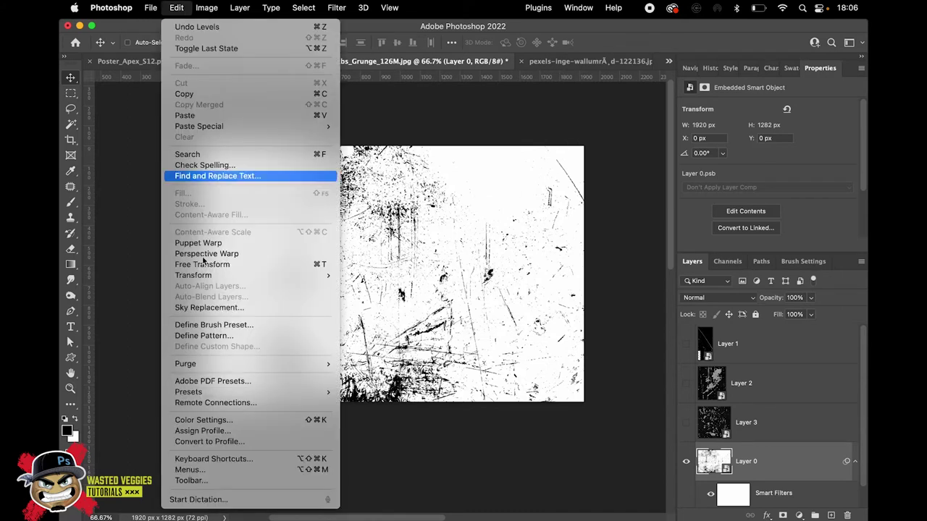
pyautogui.click(203, 336)
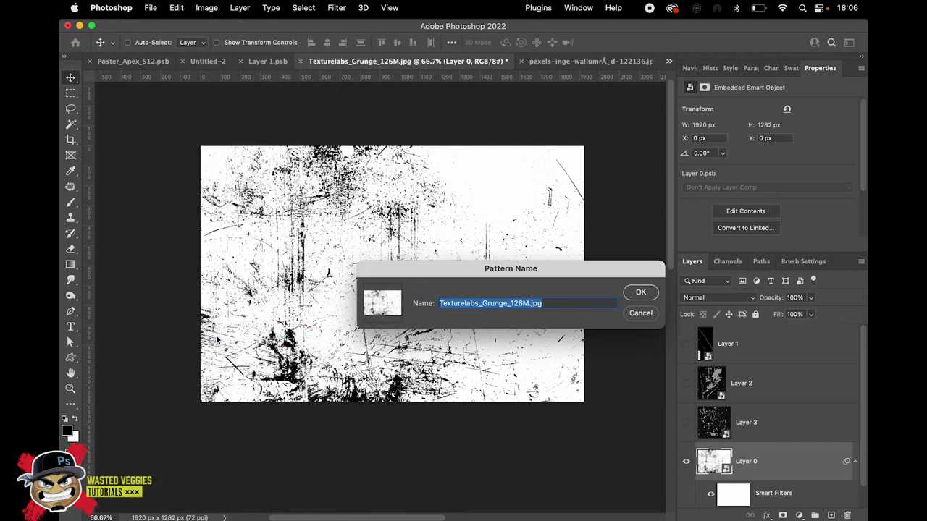
pyautogui.click(640, 314)
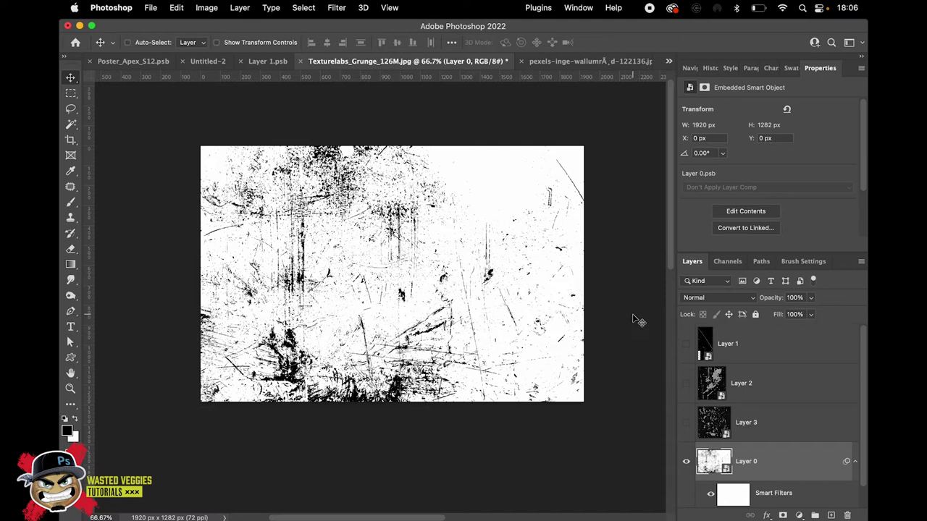
pyautogui.click(130, 61)
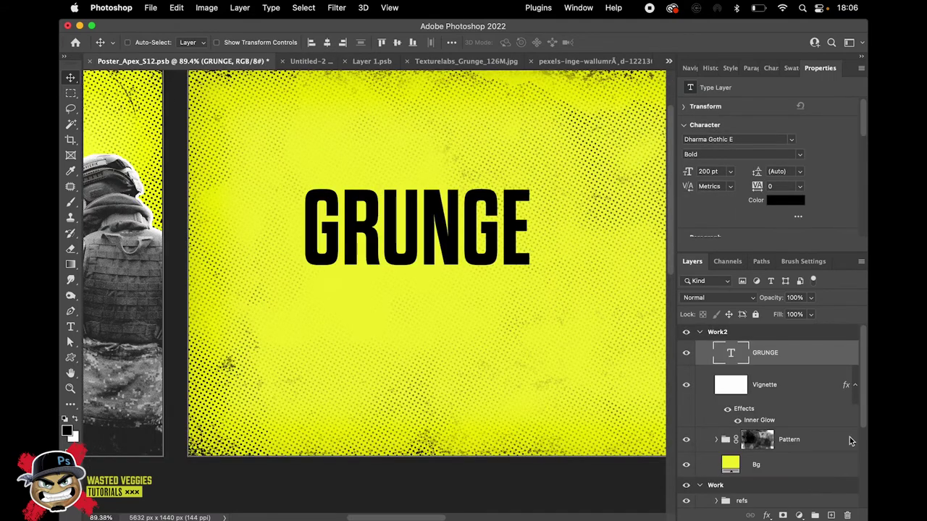
# Add a Stroke layer style to the GRUNGE title with Fill Type set to Pattern.
pyautogui.doubleClick(799, 354)
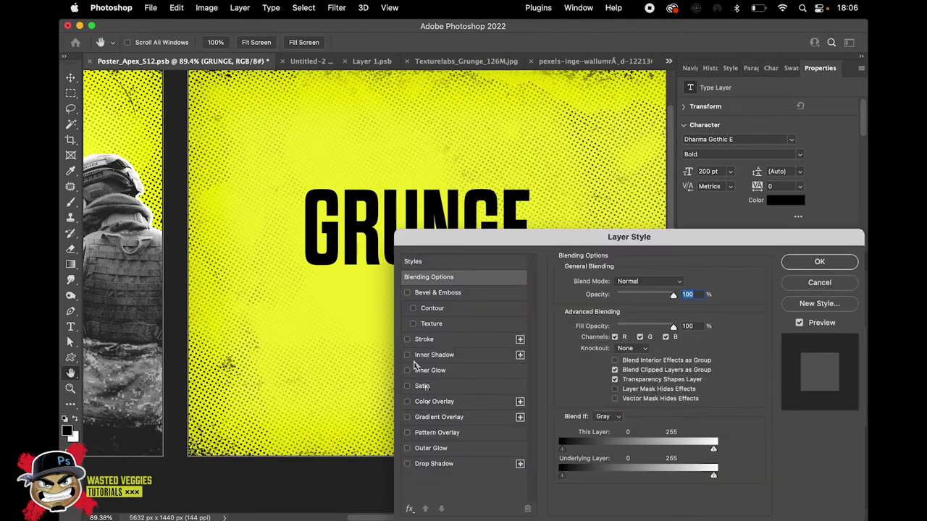
pyautogui.scroll(3, 382, 205)
pyautogui.moveTo(463, 236); pyautogui.dragTo(491, 312)
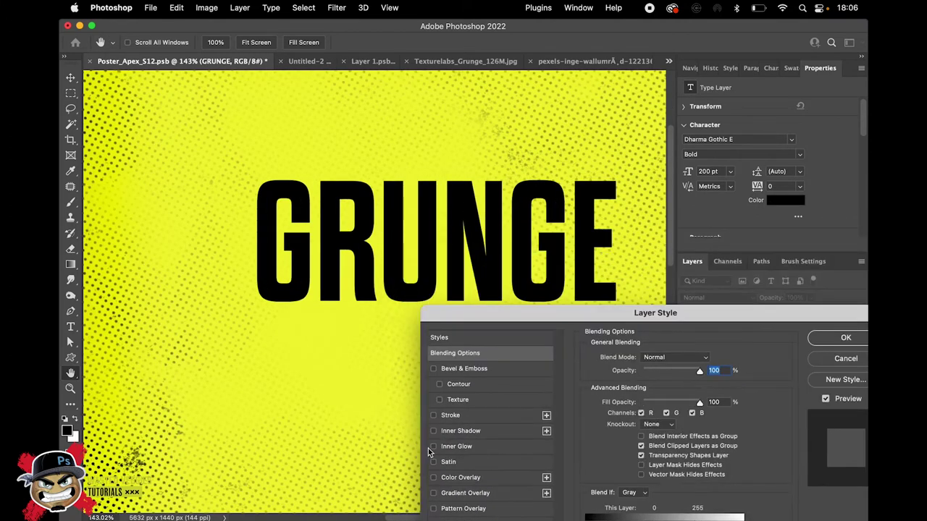
pyautogui.click(446, 415)
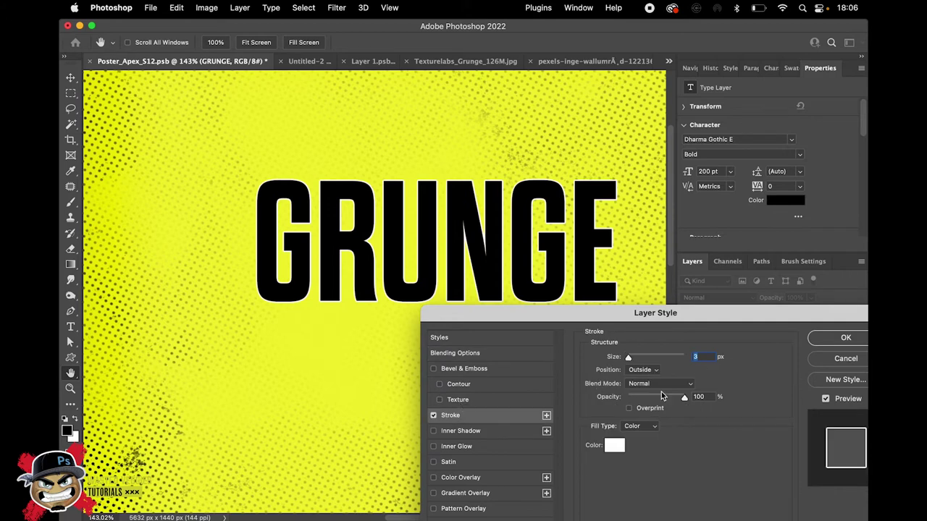
pyautogui.click(640, 427)
pyautogui.click(641, 451)
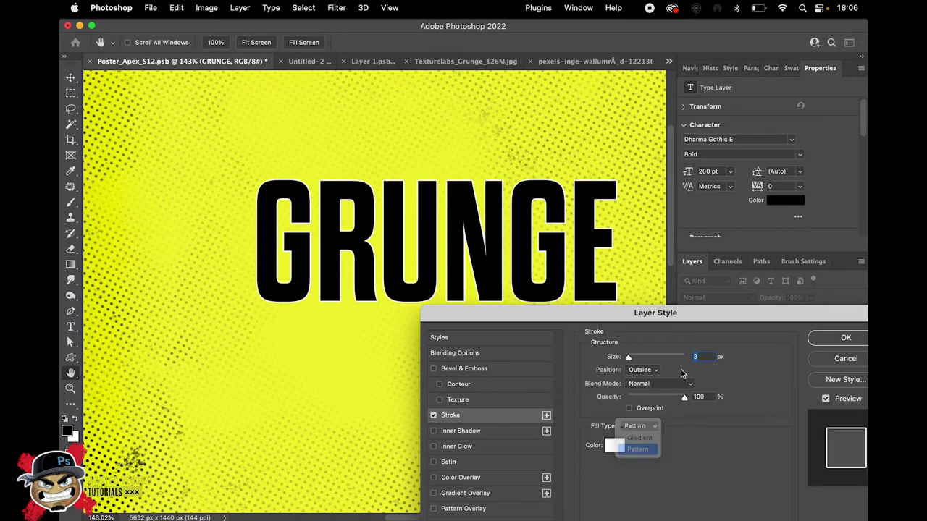
# Choose the newly defined grunge pattern for the stroke and snap it to origin.
pyautogui.click(653, 456)
pyautogui.scroll(-3, 660, 467)
pyautogui.scroll(3, 630, 442)
pyautogui.click(632, 391)
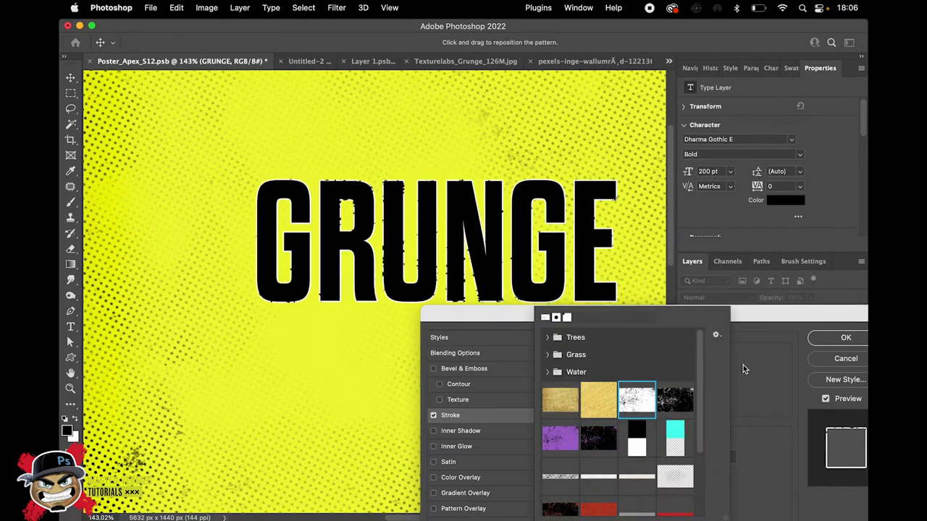
pyautogui.click(736, 409)
pyautogui.click(707, 456)
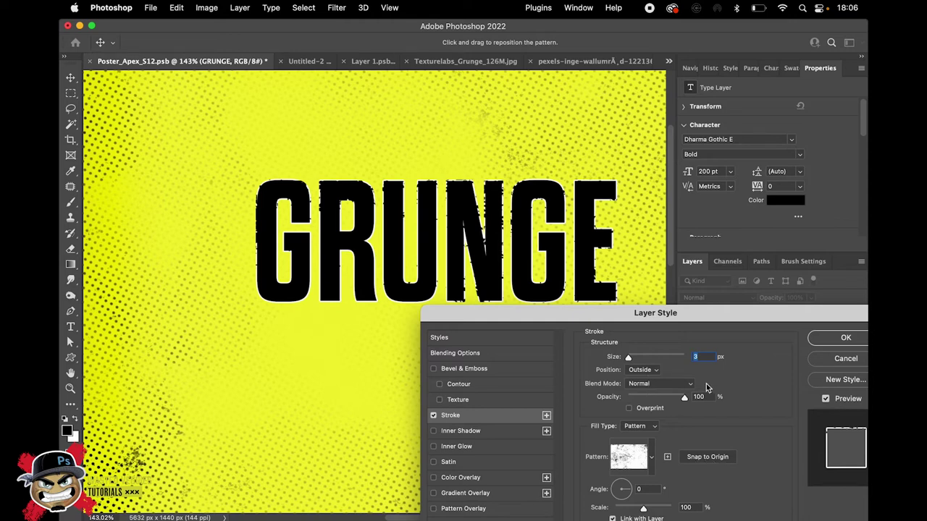
# Set the stroke to Multiply blending at 1 px, apply it, and save the poster.
pyautogui.click(665, 389)
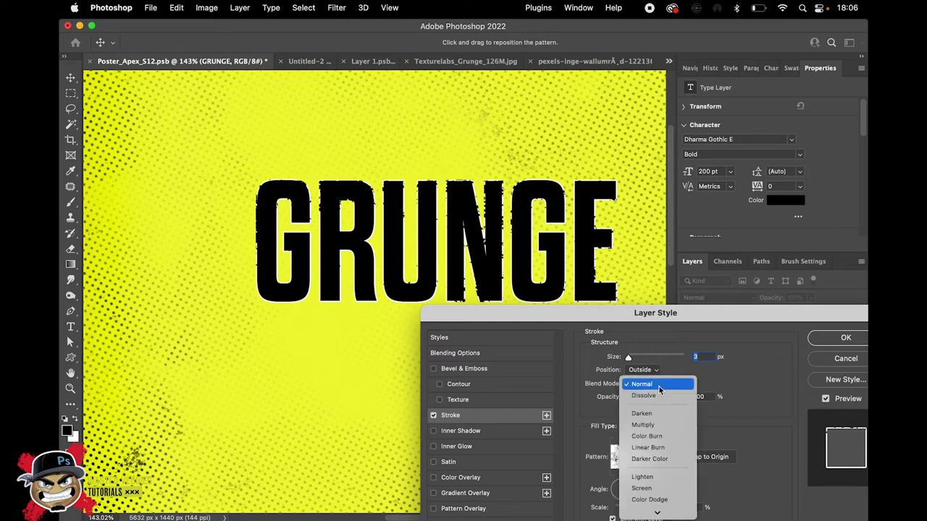
pyautogui.click(642, 427)
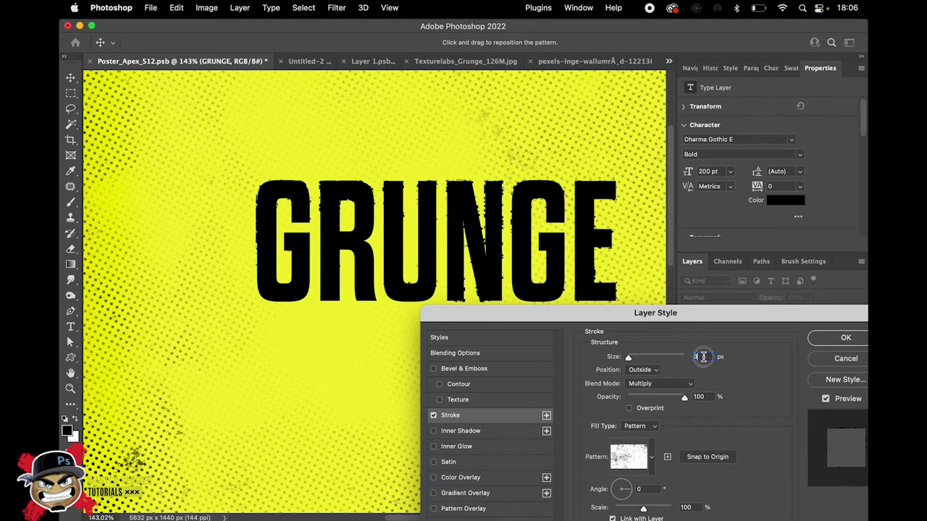
pyautogui.press('Down')
pyautogui.press('Down')
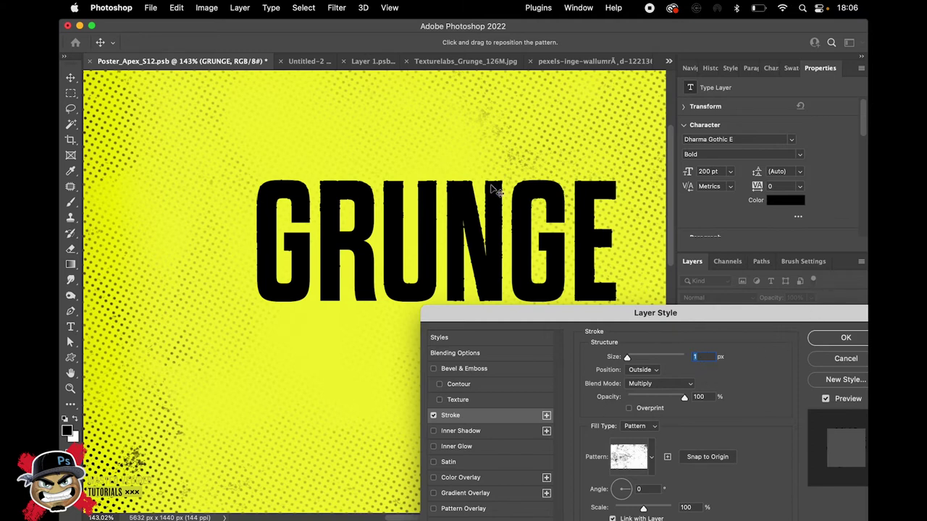
pyautogui.keyDown('alt'); pyautogui.scroll(5, 483, 191); pyautogui.keyUp('alt')
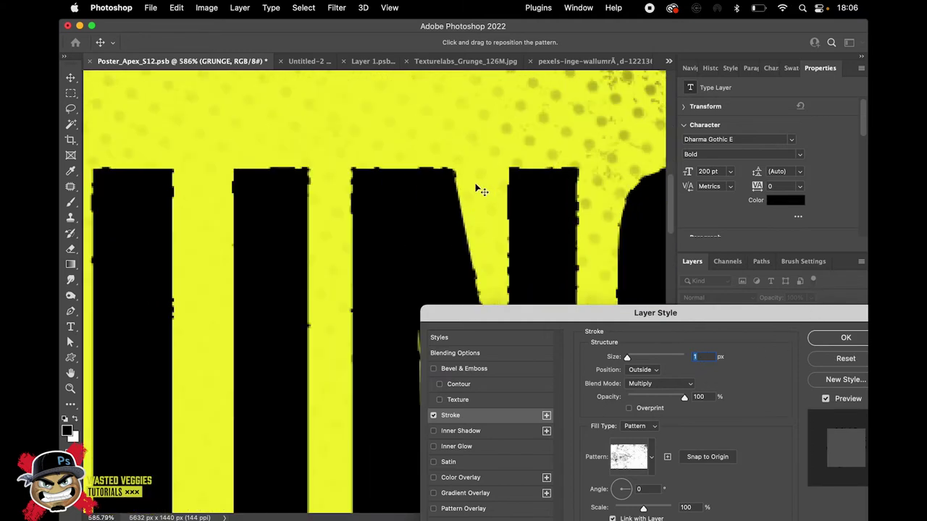
pyautogui.keyDown('alt'); pyautogui.scroll(-4, 478, 188); pyautogui.keyUp('alt')
pyautogui.click(843, 337)
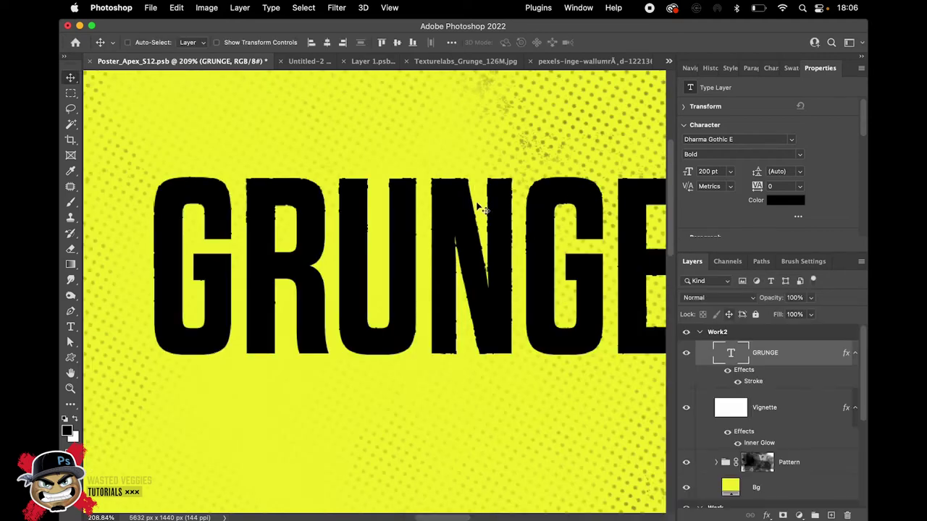
pyautogui.keyDown('alt'); pyautogui.scroll(-3, 484, 206); pyautogui.keyUp('alt')
pyautogui.keyDown('alt'); pyautogui.scroll(-4, 483, 206); pyautogui.keyUp('alt')
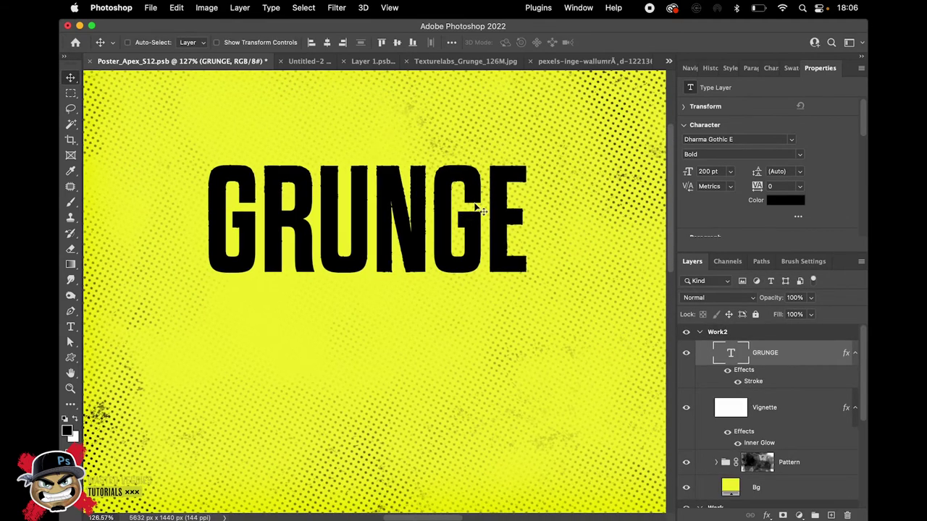
pyautogui.press('super+s')
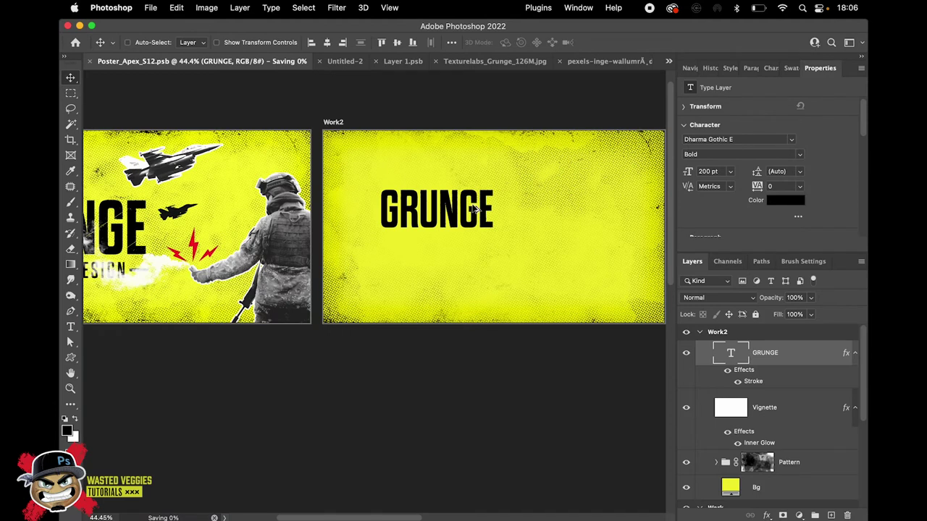
# In the grunge texture document, turn off Layer 0's Invert and Levels smart filters.
pyautogui.keyDown('alt'); pyautogui.scroll(2, 548, 218); pyautogui.keyUp('alt')
pyautogui.hscroll(-6, 654, 233)
pyautogui.hscroll(-1, 653, 233)
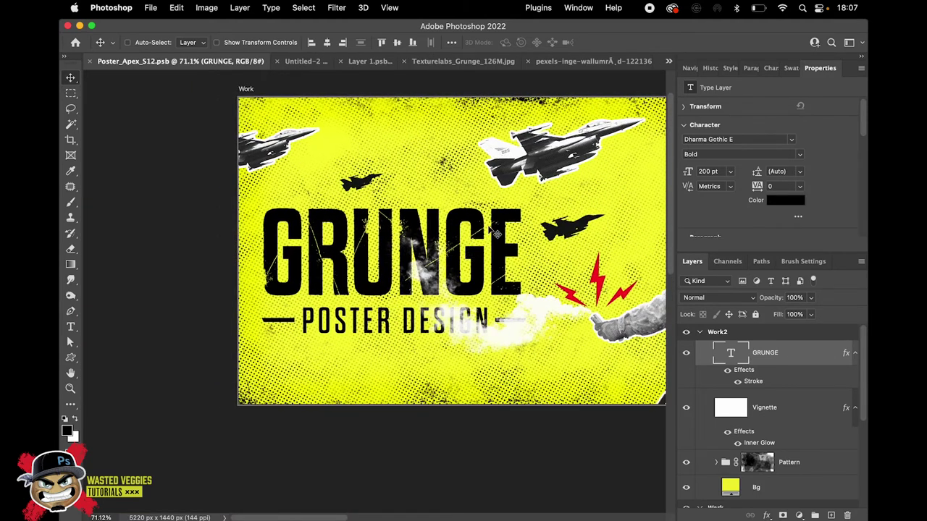
pyautogui.hscroll(-15, 595, 276)
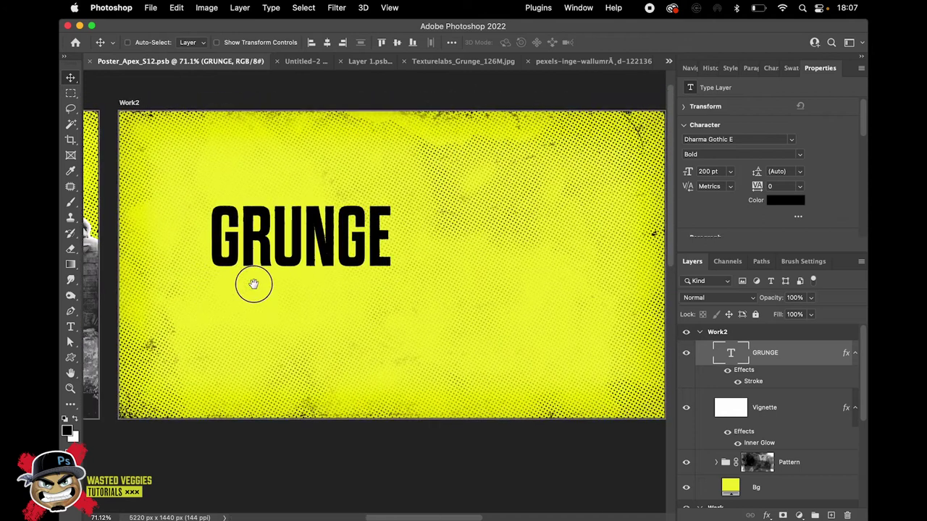
pyautogui.click(449, 62)
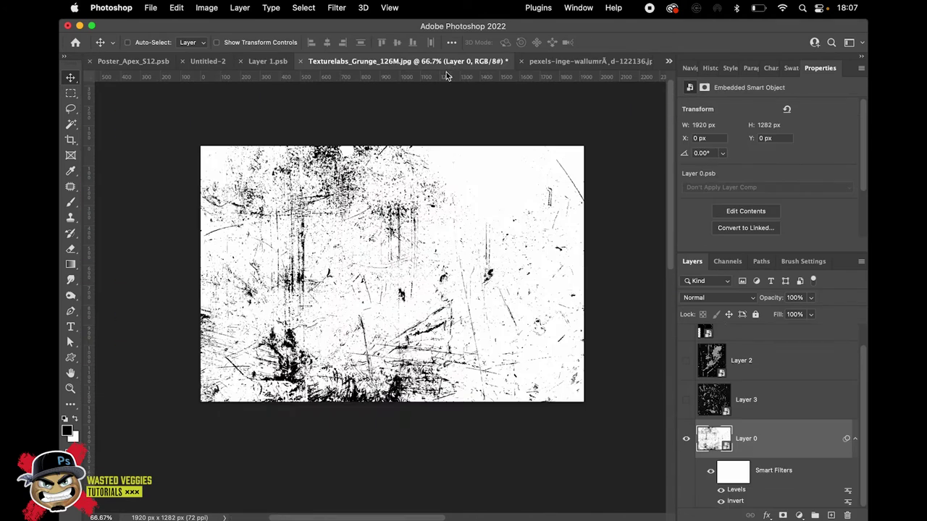
pyautogui.click(685, 438)
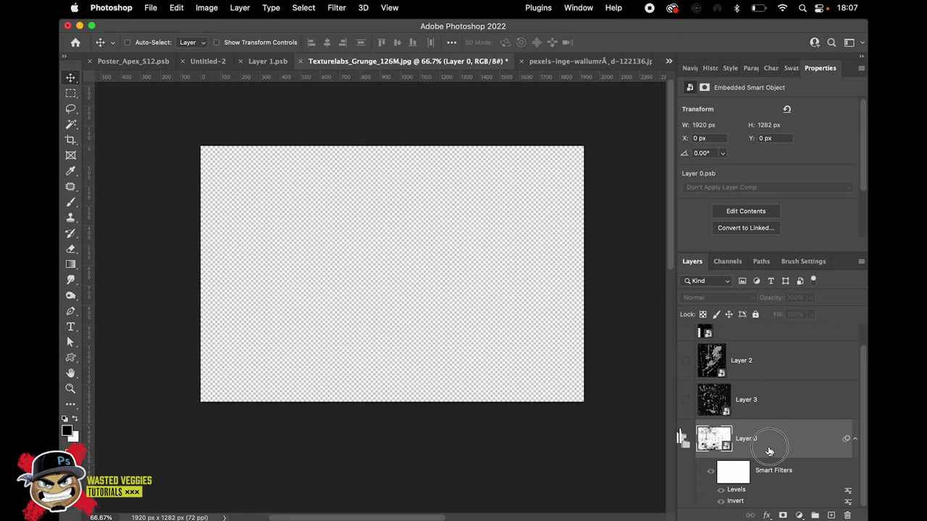
pyautogui.click(686, 438)
pyautogui.click(721, 501)
pyautogui.click(721, 489)
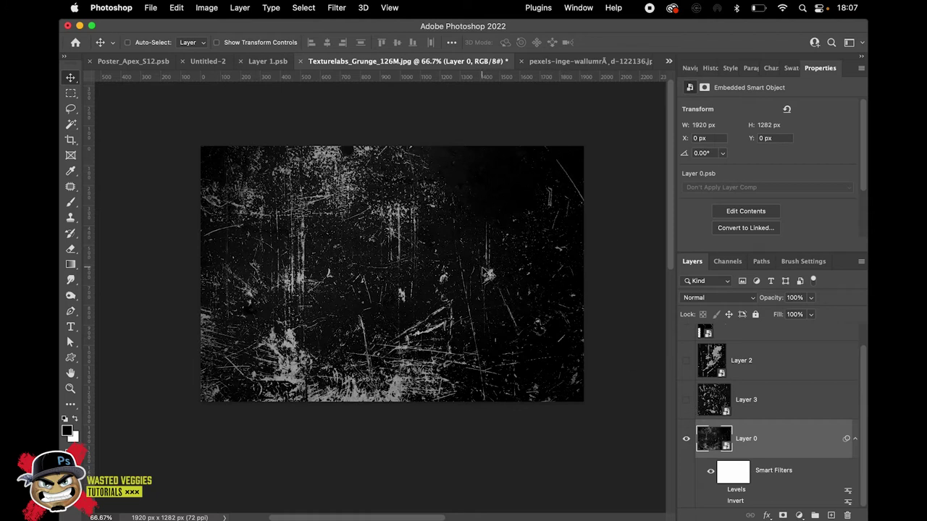
# Show Layer 1 and open its embedded contents as Layer 1.psb, accepting the update.
pyautogui.keyDown('alt'); pyautogui.scroll(5, 527, 267); pyautogui.keyUp('alt')
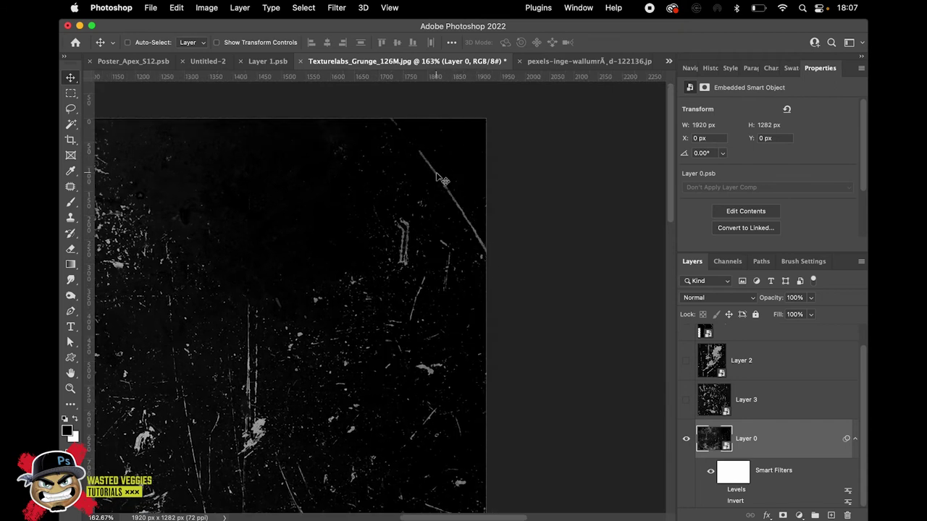
pyautogui.scroll(2, 740, 395)
pyautogui.click(685, 347)
pyautogui.click(753, 353)
pyautogui.doubleClick(706, 342)
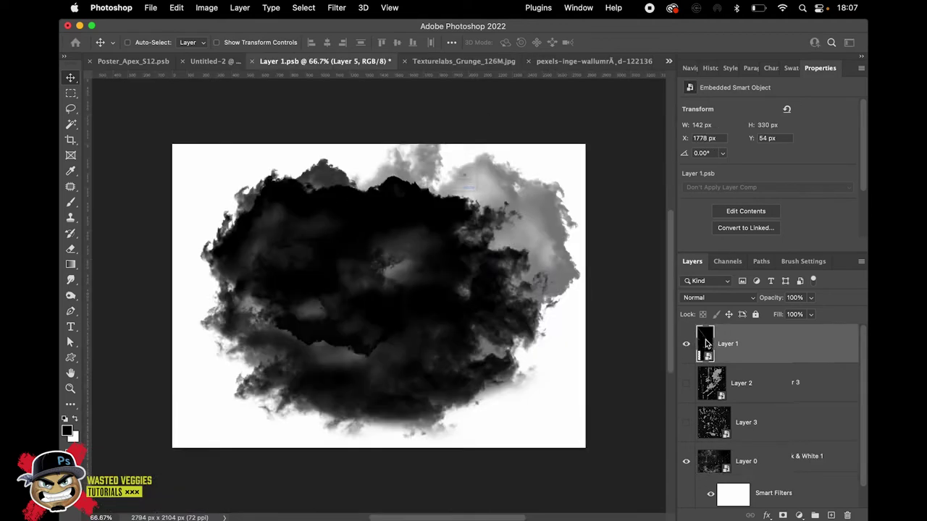
pyautogui.click(477, 230)
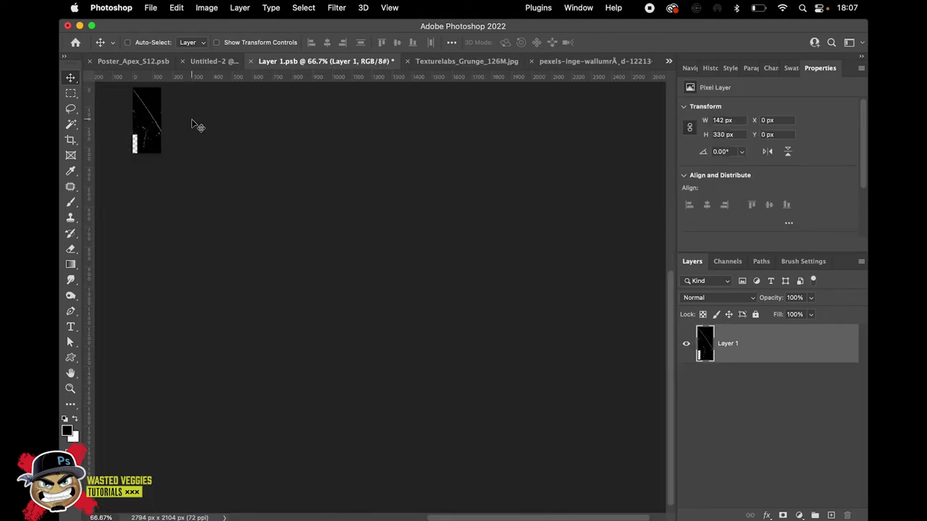
pyautogui.scroll(3, 138, 116)
pyautogui.scroll(3, 428, 307)
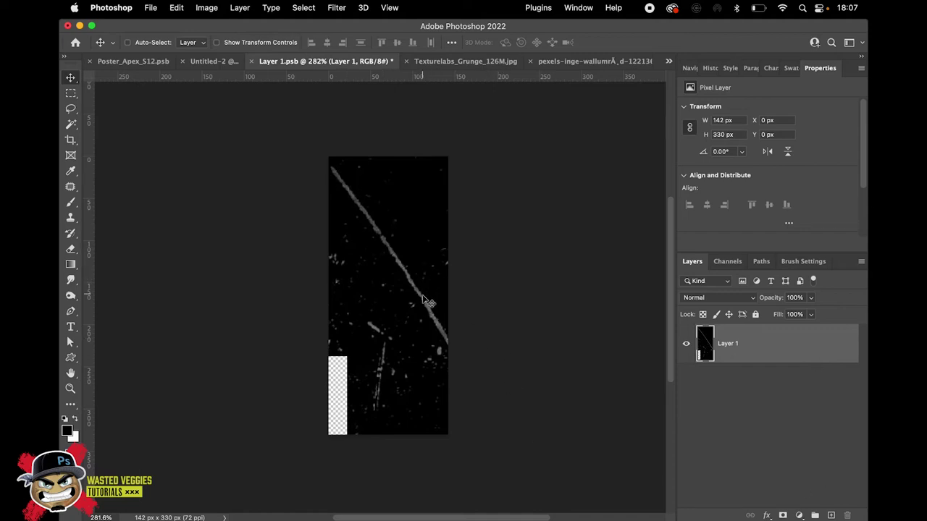
# Convert Layer 1 to a smart object, invert it and apply Levels 179/1.00/246.
pyautogui.rightClick(780, 356)
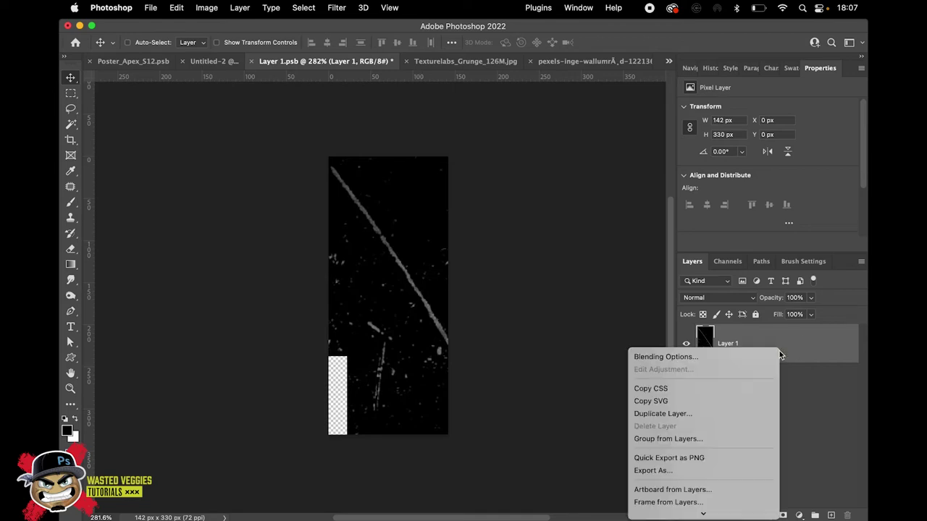
pyautogui.click(696, 403)
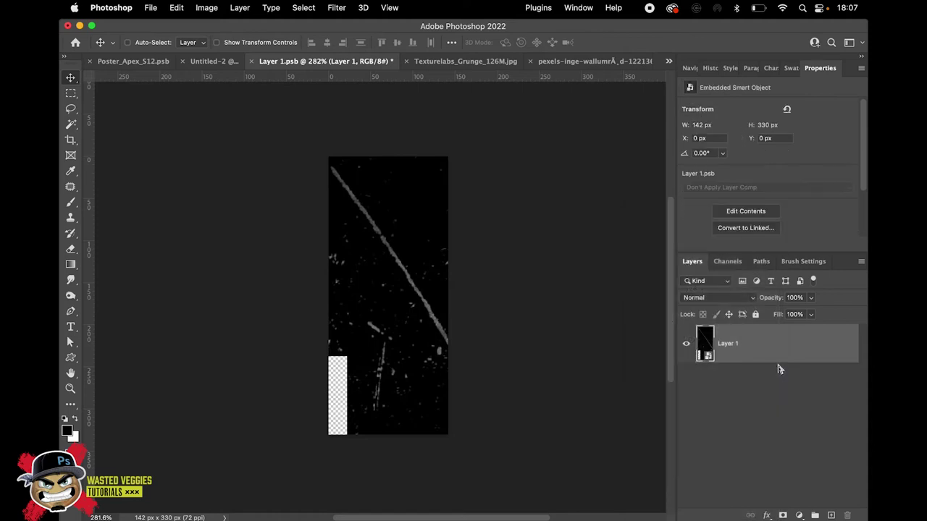
pyautogui.press('super+i')
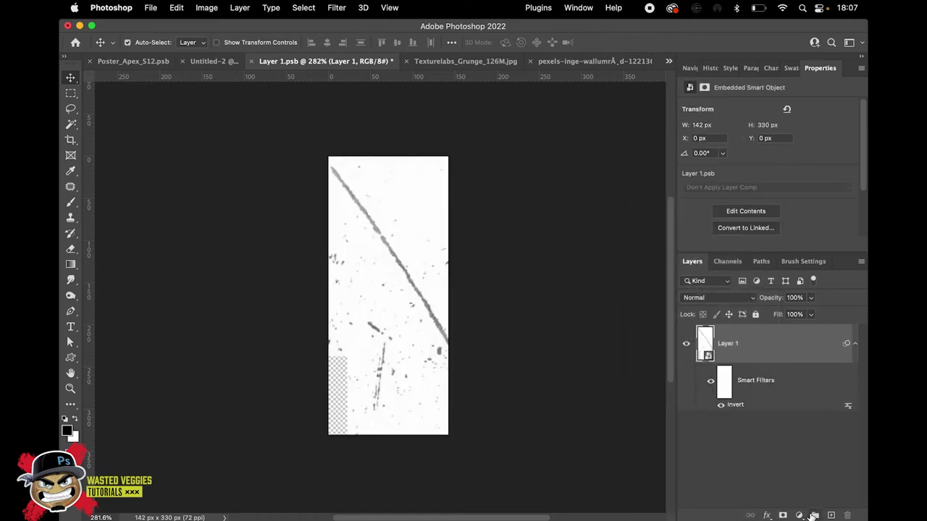
pyautogui.press('super+l')
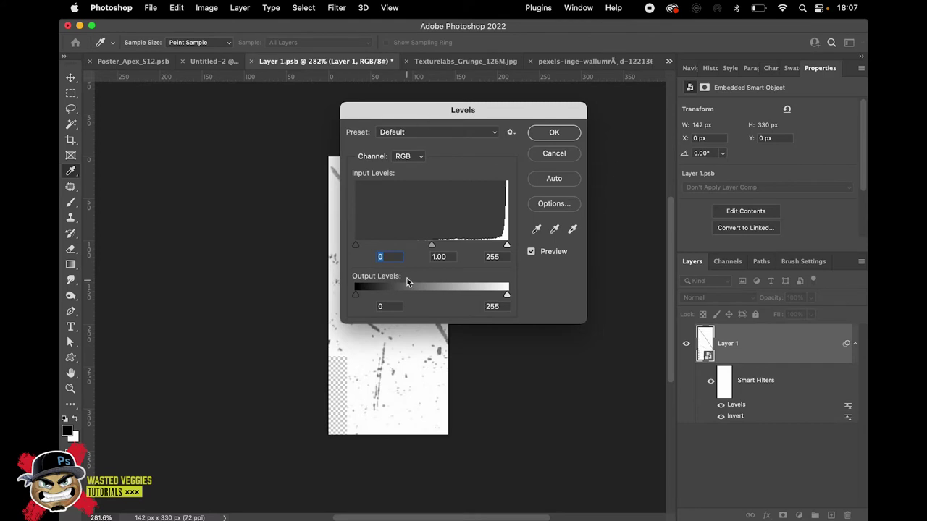
pyautogui.moveTo(355, 247); pyautogui.dragTo(463, 247)
pyautogui.moveTo(495, 114); pyautogui.dragTo(637, 137)
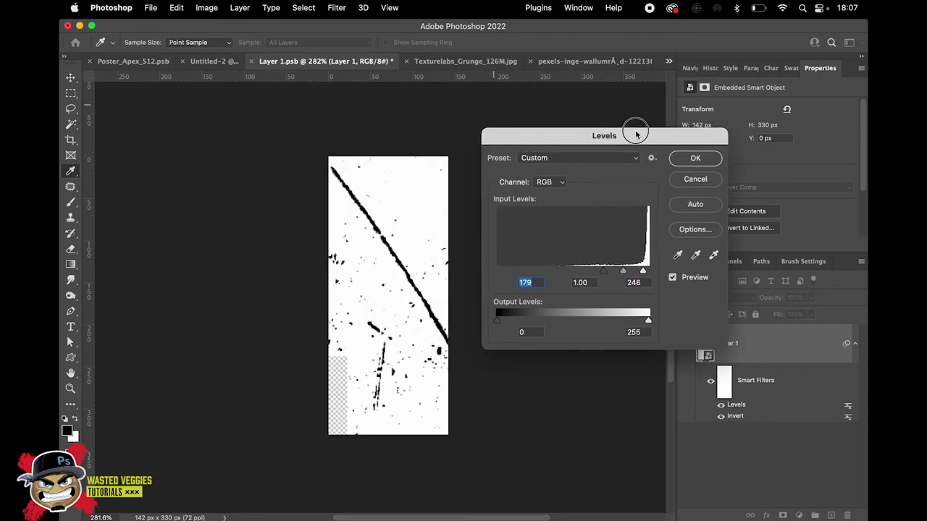
pyautogui.click(697, 155)
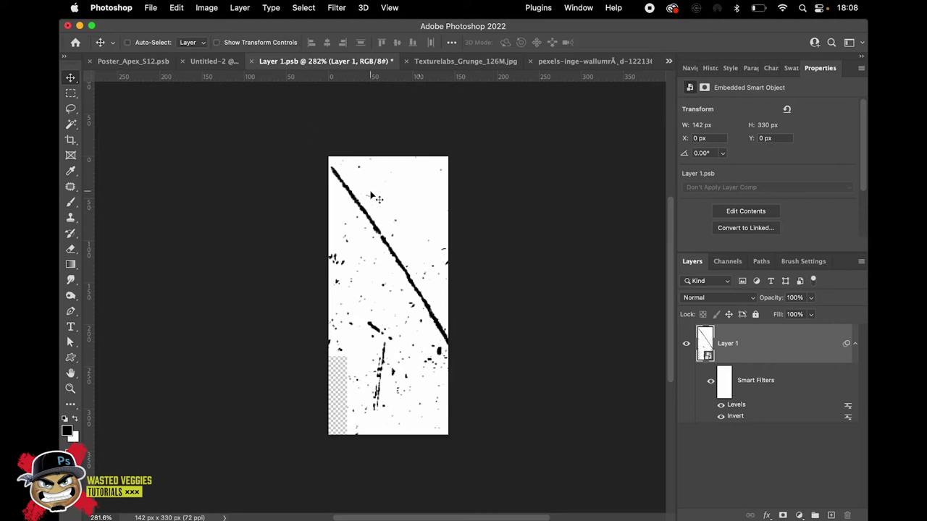
# Define the texture as brush preset 'Layer 1.psb' and return to the Poster_Apex poster.
pyautogui.click(177, 7)
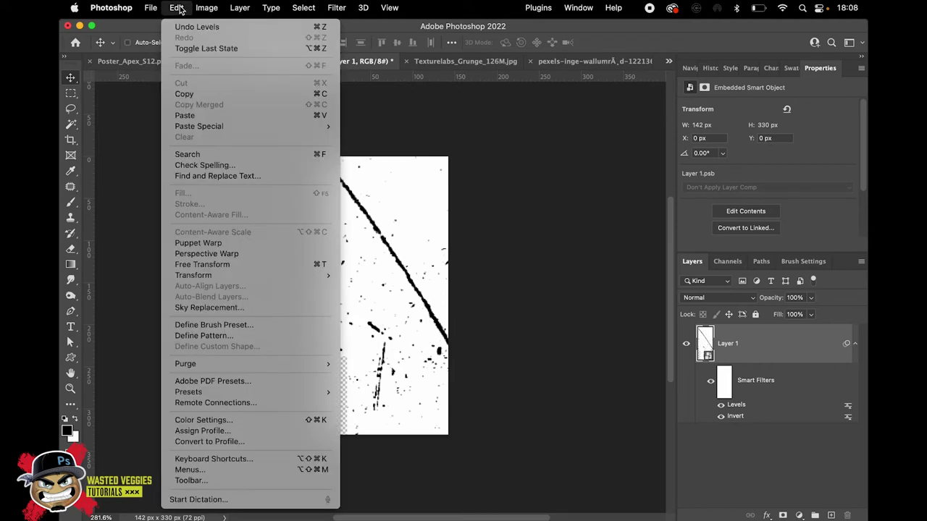
pyautogui.click(221, 325)
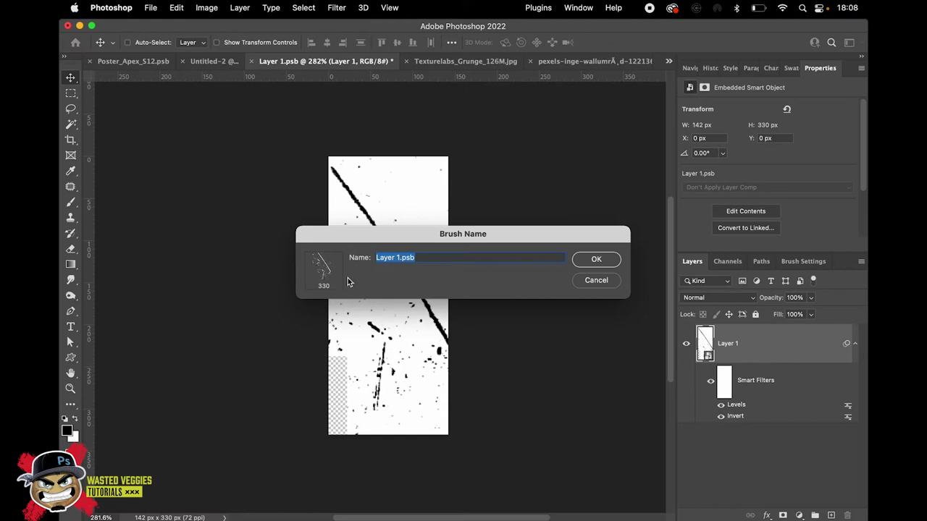
pyautogui.click(615, 267)
pyautogui.click(135, 61)
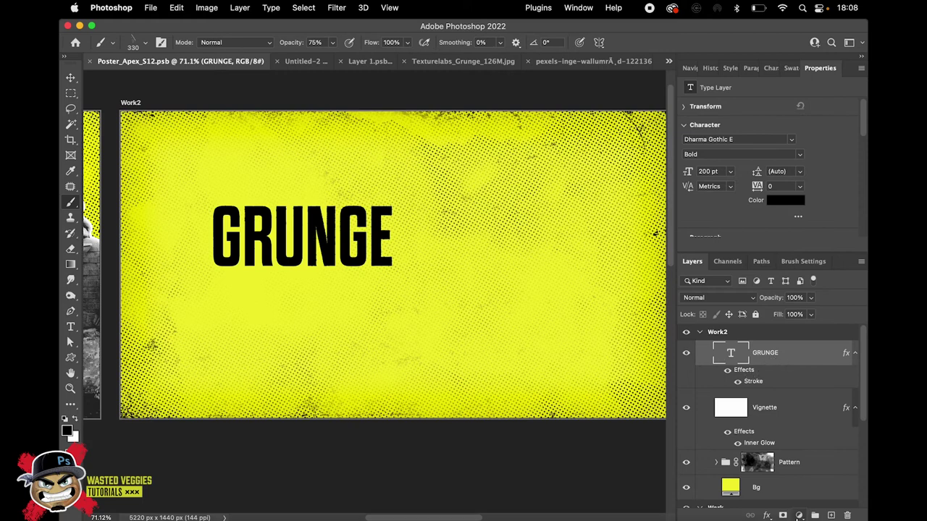
# Add a blank layer mask to GRUNGE, set brush angle to 90° and opacity 100%.
pyautogui.click(783, 514)
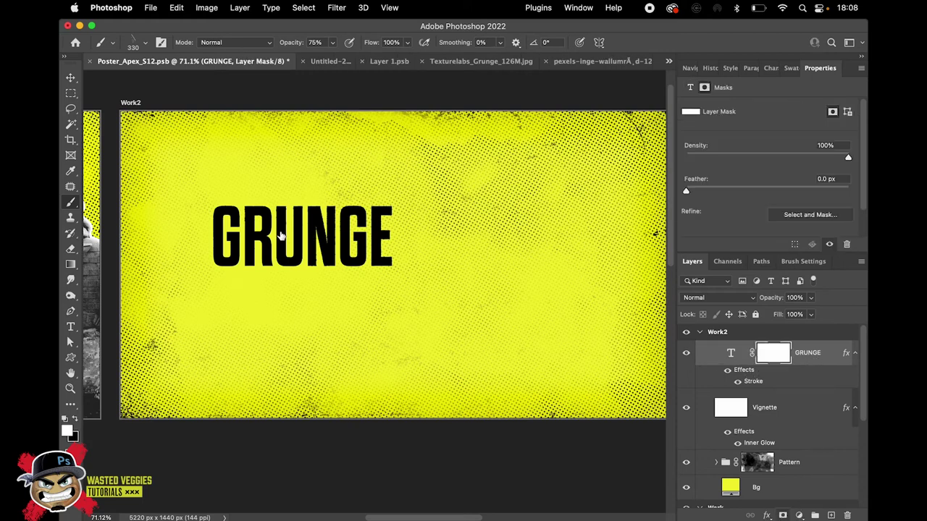
pyautogui.scroll(5, 281, 235)
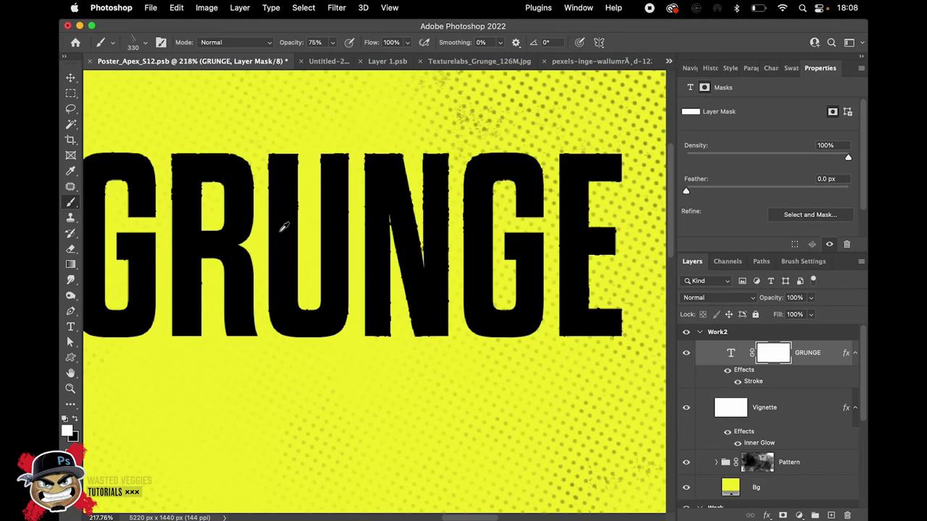
pyautogui.scroll(-6, 282, 239)
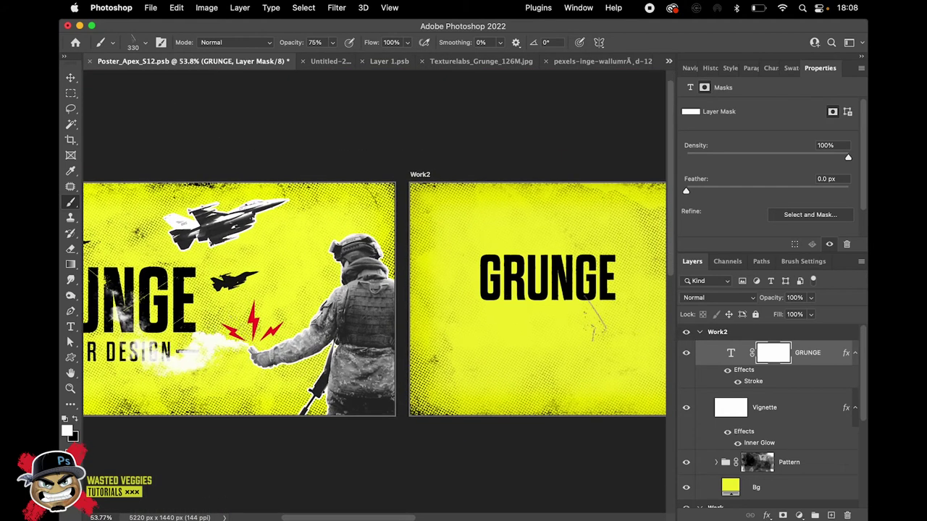
pyautogui.hotkey('shift', 'Left')
pyautogui.hotkey('shift', 'Left')
pyautogui.hotkey('shift', 'Left')
pyautogui.hotkey('shift', 'Left')
pyautogui.hotkey('shift', 'Left')
pyautogui.hotkey('shift', 'Left')
pyautogui.hotkey('shift', 'Left')
pyautogui.hotkey('shift', 'Right')
pyautogui.click(332, 42)
# Paint black scratch stamps on the mask across the GE and GR letters, rotating to -90°.
pyautogui.moveTo(331, 56); pyautogui.dragTo(346, 56)
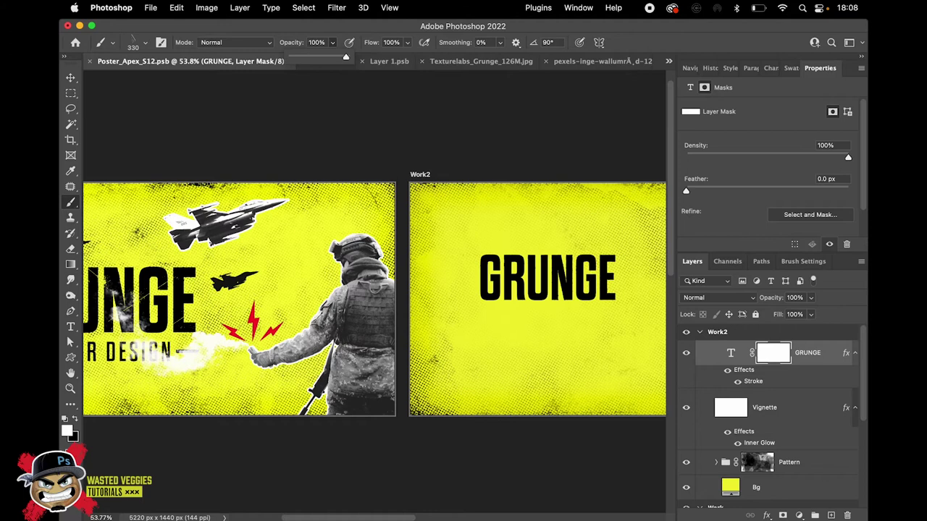
pyautogui.click(74, 423)
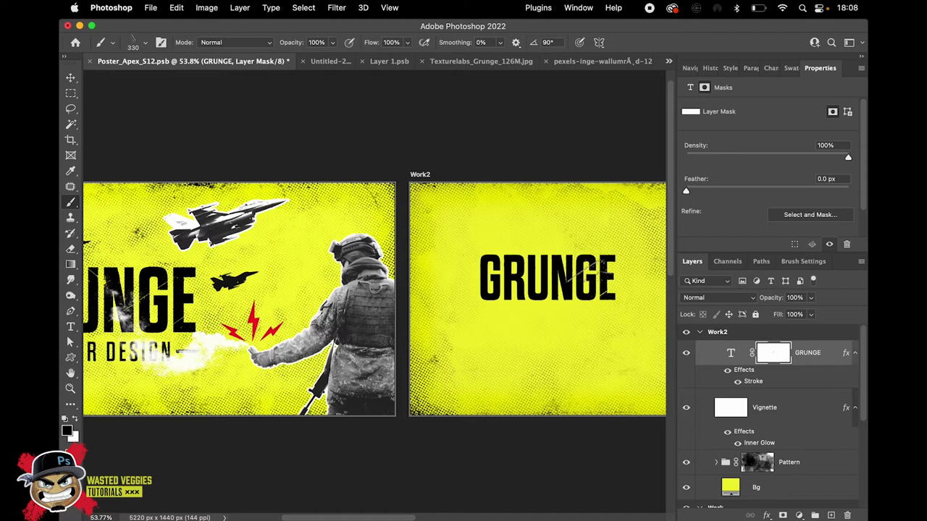
pyautogui.click(558, 287)
pyautogui.moveTo(533, 370); pyautogui.dragTo(577, 375)
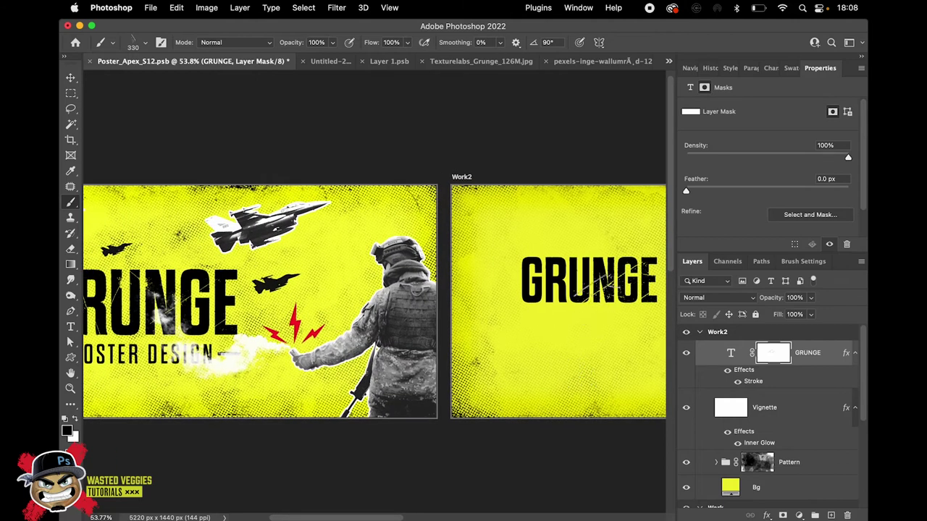
pyautogui.hotkey('shift', 'Right')
pyautogui.hotkey('shift', 'Right')
pyautogui.hotkey('shift', 'Right')
pyautogui.hotkey('shift', 'Right')
pyautogui.hotkey('shift', 'Right')
pyautogui.hotkey('shift', 'Right')
pyautogui.hotkey('shift', 'Right')
pyautogui.hotkey('shift', 'Right')
pyautogui.hotkey('shift', 'Right')
pyautogui.hotkey('shift', 'Right')
pyautogui.hotkey('shift', 'Right')
pyautogui.hotkey('shift', 'Right')
pyautogui.hotkey('shift', 'Left')
pyautogui.hscroll(-3, 526, 310)
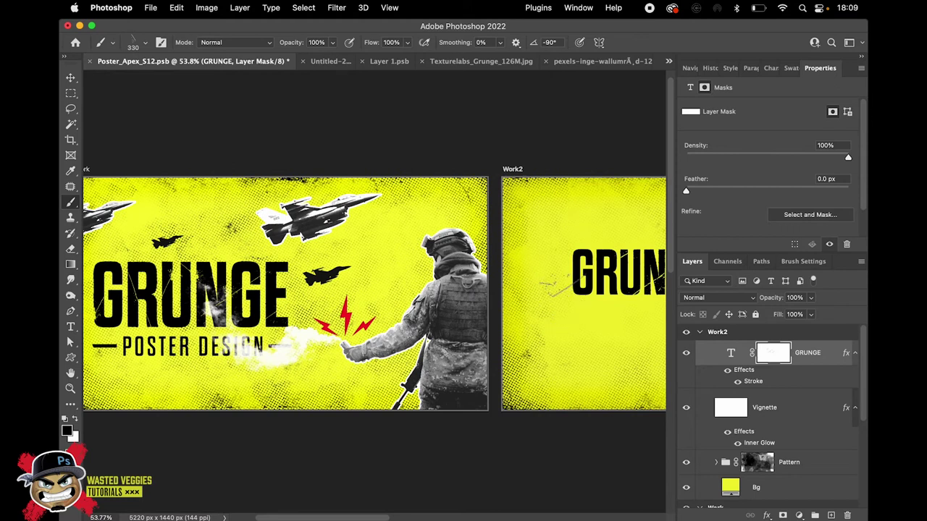
pyautogui.click(572, 284)
# Flip the brush tip to -180° and add a light scratch across the N.
pyautogui.hotkey('shift', 'Left')
pyautogui.hotkey('shift', 'Left')
pyautogui.hotkey('shift', 'Left')
pyautogui.hotkey('shift', 'Left')
pyautogui.hotkey('shift', 'Left')
pyautogui.hotkey('shift', 'Left')
pyautogui.moveTo(602, 320); pyautogui.dragTo(468, 317)
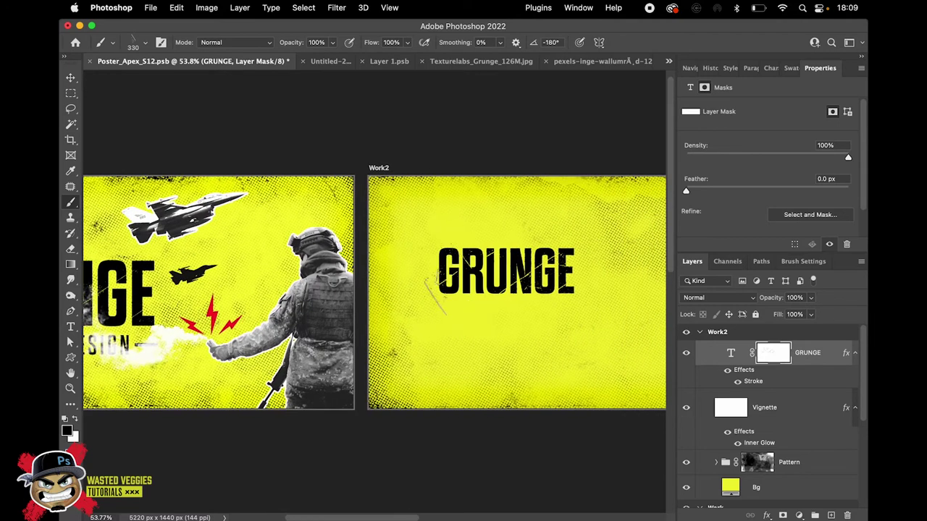
pyautogui.click(504, 282)
pyautogui.scroll(5, 235, 297)
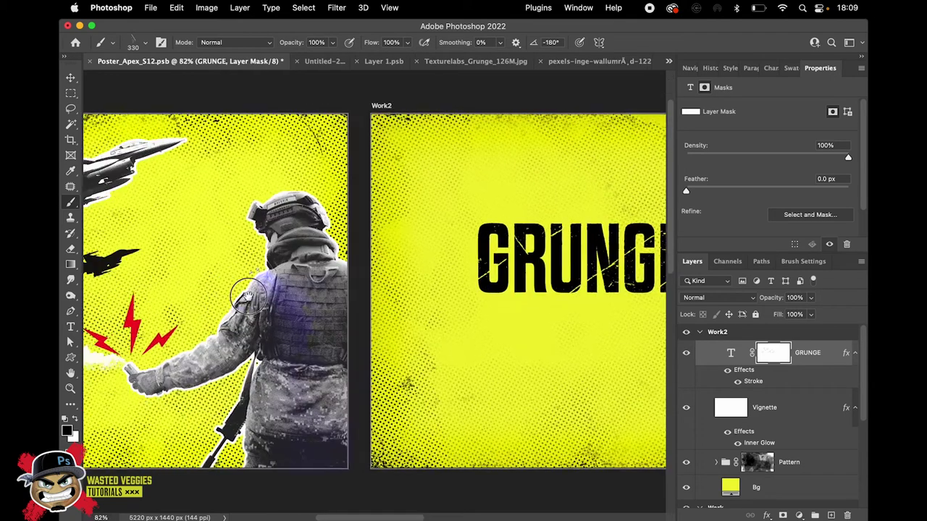
pyautogui.hscroll(10, 507, 311)
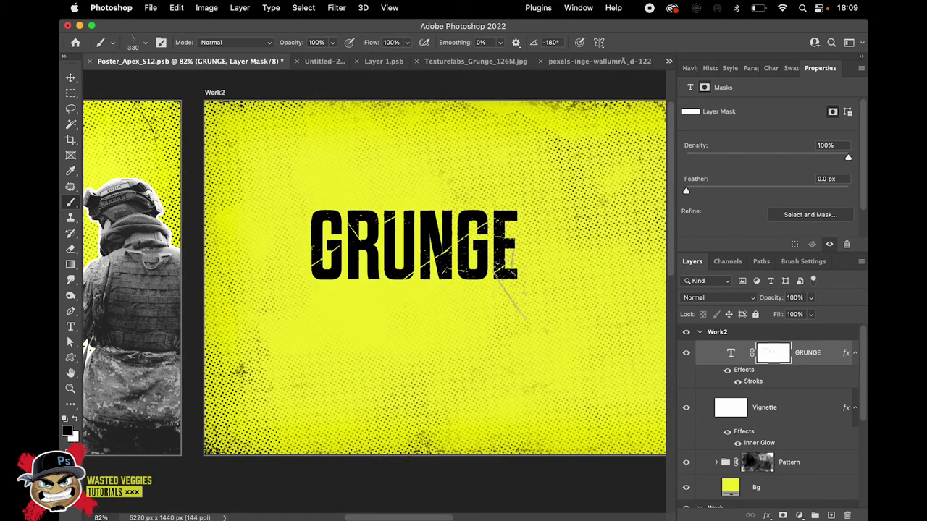
pyautogui.scroll(5, 514, 239)
pyautogui.rightClick(516, 239)
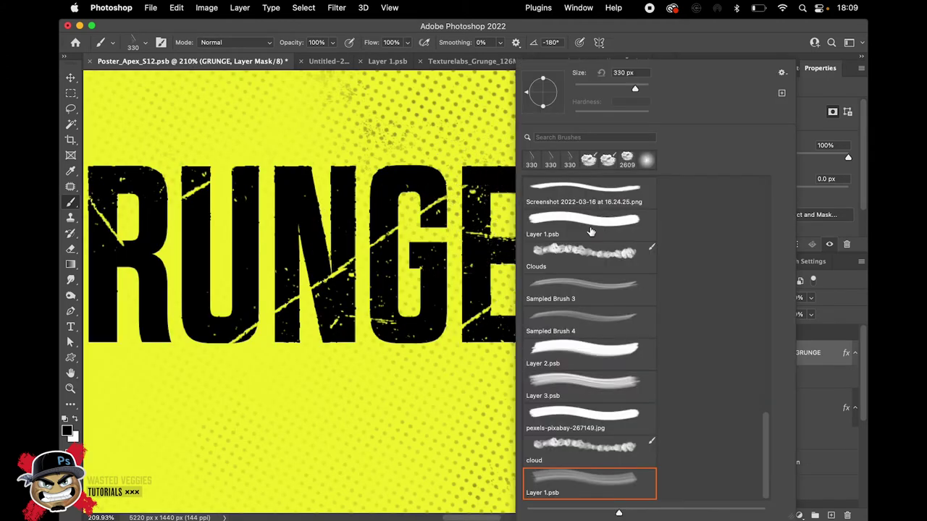
# Switch to a smaller Hard Round brush at 100% hardness.
pyautogui.scroll(15, 588, 289)
pyautogui.click(576, 243)
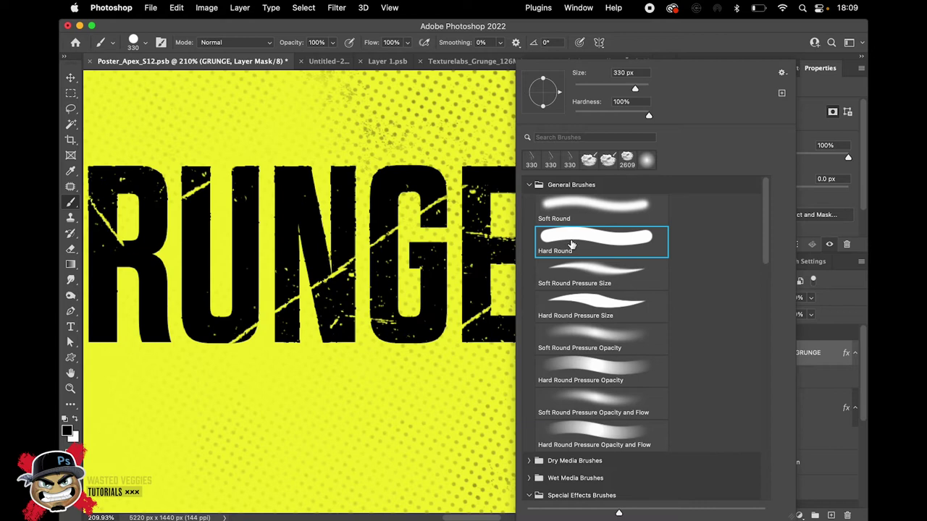
pyautogui.click(645, 44)
pyautogui.press('[')
pyautogui.press('[')
pyautogui.press('[')
pyautogui.press('[')
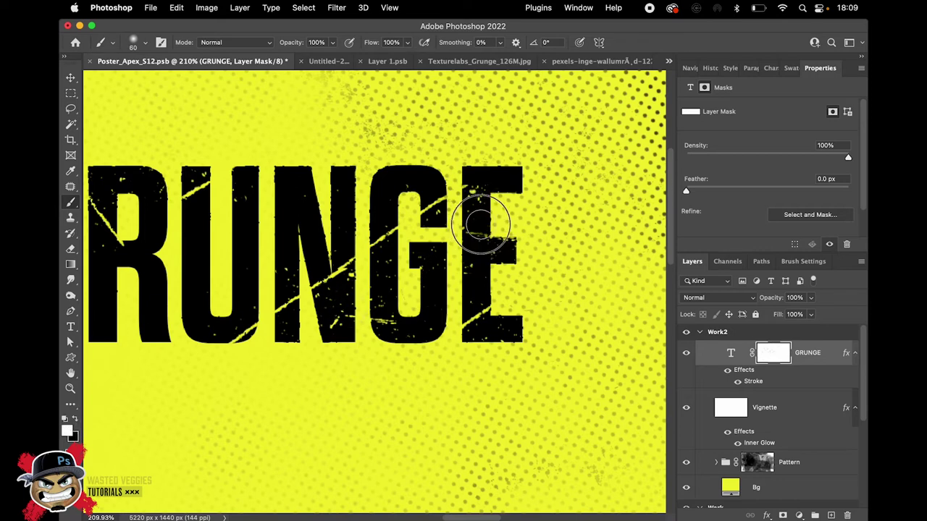
pyautogui.rightClick(483, 208)
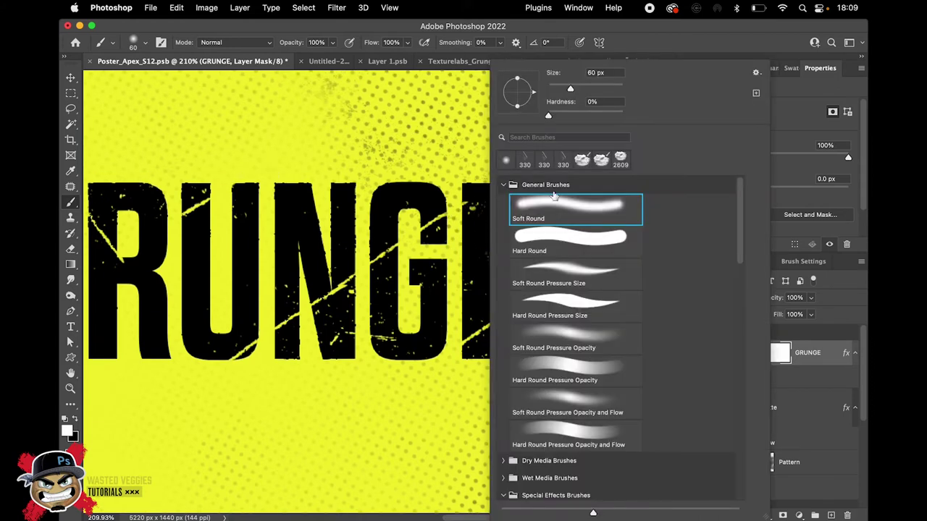
pyautogui.moveTo(550, 117); pyautogui.dragTo(684, 129)
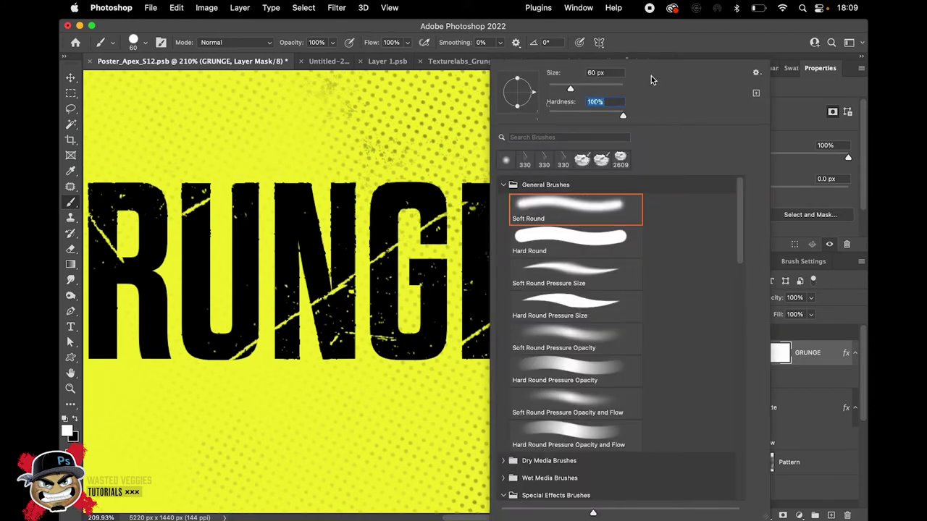
pyautogui.press('Return')
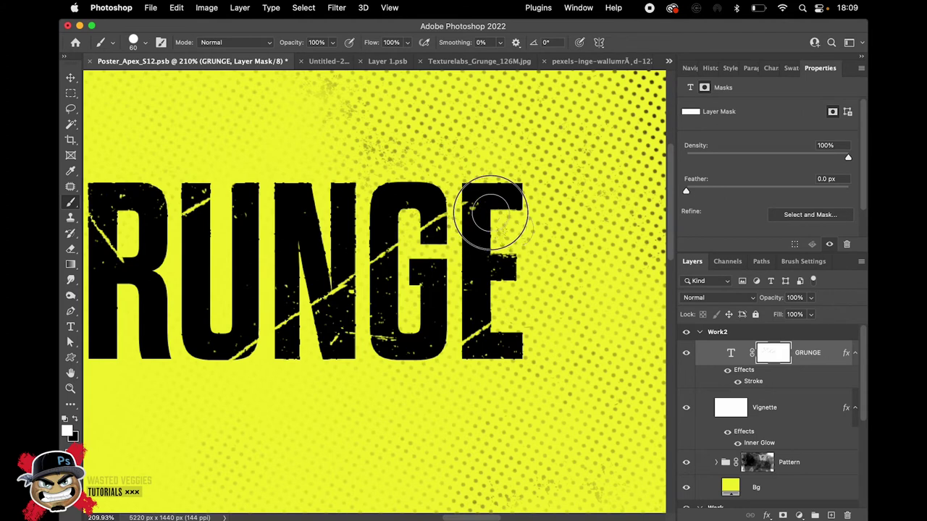
# Restore the E's solid top and clean up specks on the U, N, G and R.
pyautogui.moveTo(478, 228)
pyautogui.mouseDown()
pyautogui.moveTo(456, 258)
pyautogui.moveTo(534, 249)
pyautogui.mouseUp()
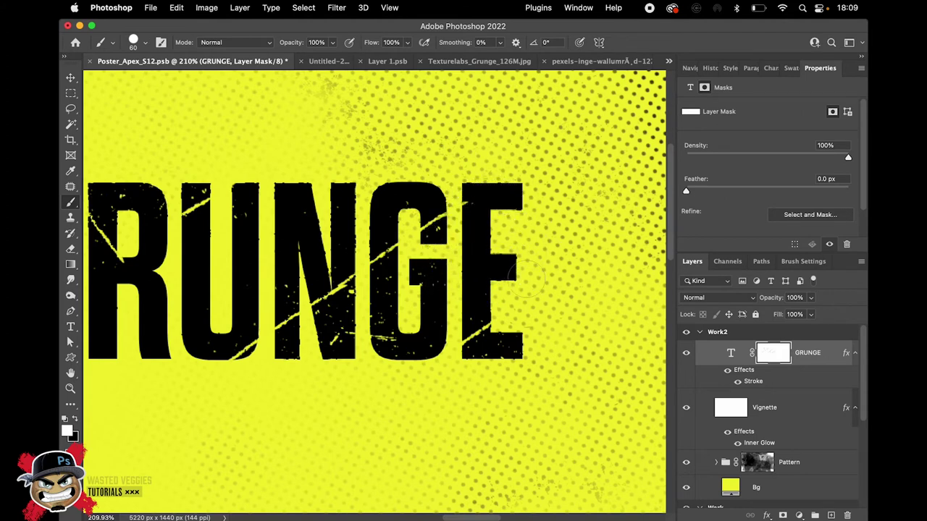
pyautogui.press(']')
pyautogui.press(']')
pyautogui.moveTo(354, 332)
pyautogui.mouseDown()
pyautogui.moveTo(370, 355)
pyautogui.moveTo(393, 284)
pyautogui.moveTo(348, 307)
pyautogui.moveTo(272, 378)
pyautogui.mouseUp()
pyautogui.moveTo(370, 301); pyautogui.dragTo(336, 325)
pyautogui.press('[')
pyautogui.press('[')
pyautogui.press('[')
pyautogui.hscroll(-5, 391, 225)
pyautogui.moveTo(313, 187)
pyautogui.mouseDown()
pyautogui.moveTo(356, 190)
pyautogui.moveTo(307, 181)
pyautogui.mouseUp()
pyautogui.moveTo(176, 289); pyautogui.dragTo(252, 232)
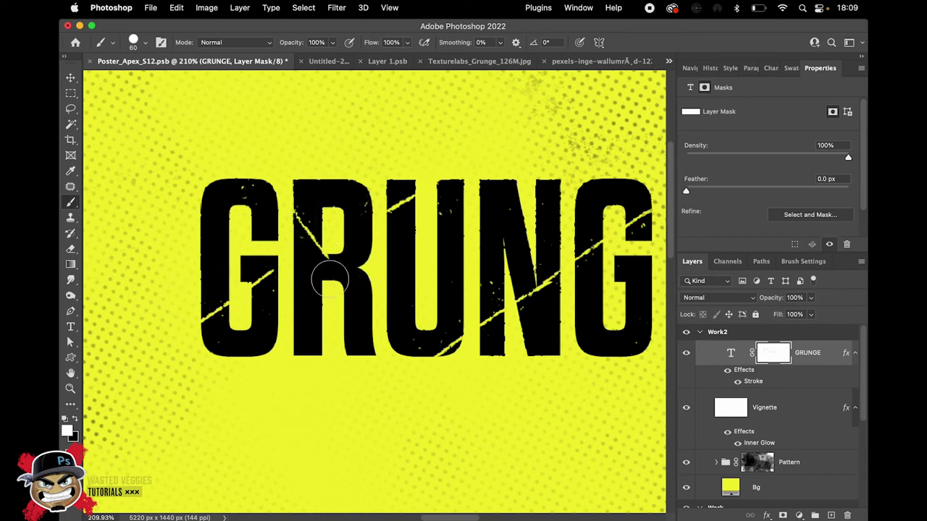
pyautogui.press(']')
pyautogui.press(']')
pyautogui.press(']')
pyautogui.press(']')
# Trim the top of the scratch across the G, then switch to the jet plane document.
pyautogui.moveTo(485, 253)
pyautogui.mouseDown()
pyautogui.moveTo(337, 223)
pyautogui.moveTo(350, 226)
pyautogui.mouseUp()
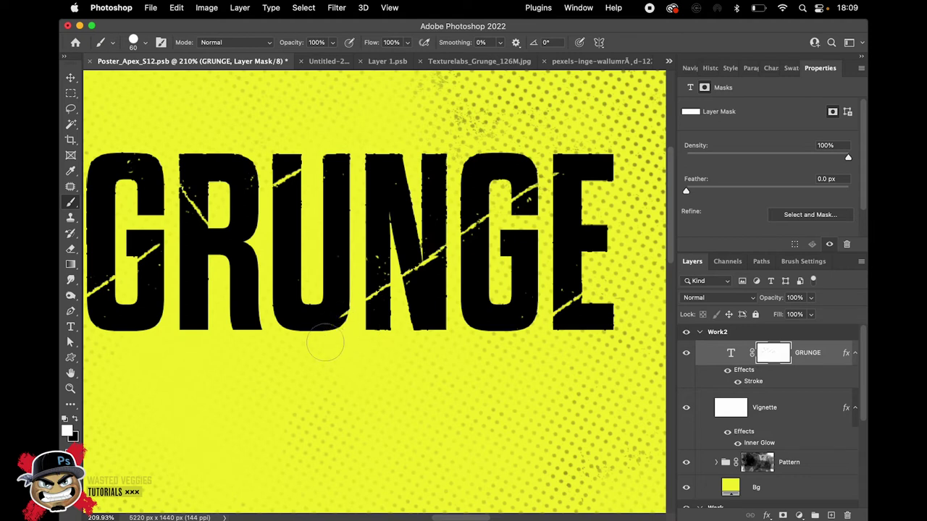
pyautogui.moveTo(540, 159)
pyautogui.mouseDown()
pyautogui.moveTo(559, 166)
pyautogui.moveTo(555, 190)
pyautogui.moveTo(523, 220)
pyautogui.mouseUp()
pyautogui.keyDown('alt'); pyautogui.scroll(-3, 477, 175); pyautogui.keyUp('alt')
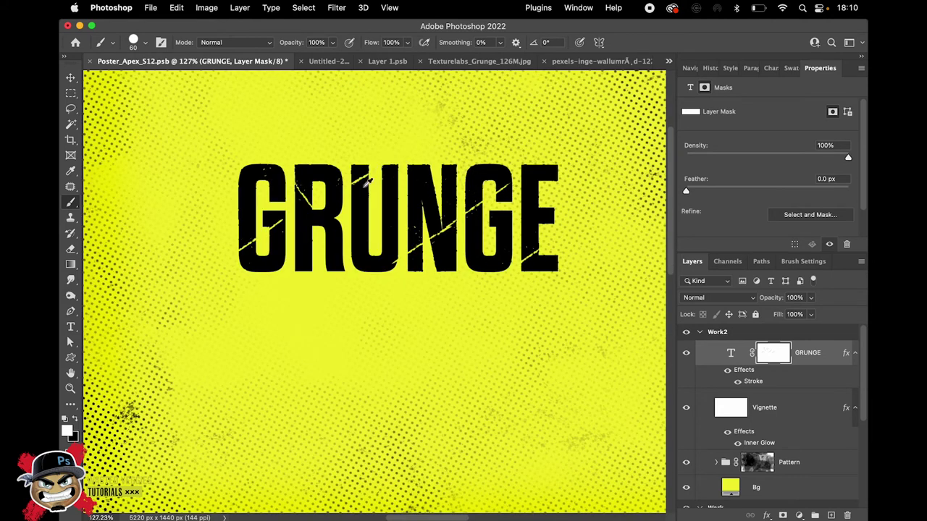
pyautogui.keyDown('alt'); pyautogui.scroll(4, 366, 185); pyautogui.keyUp('alt')
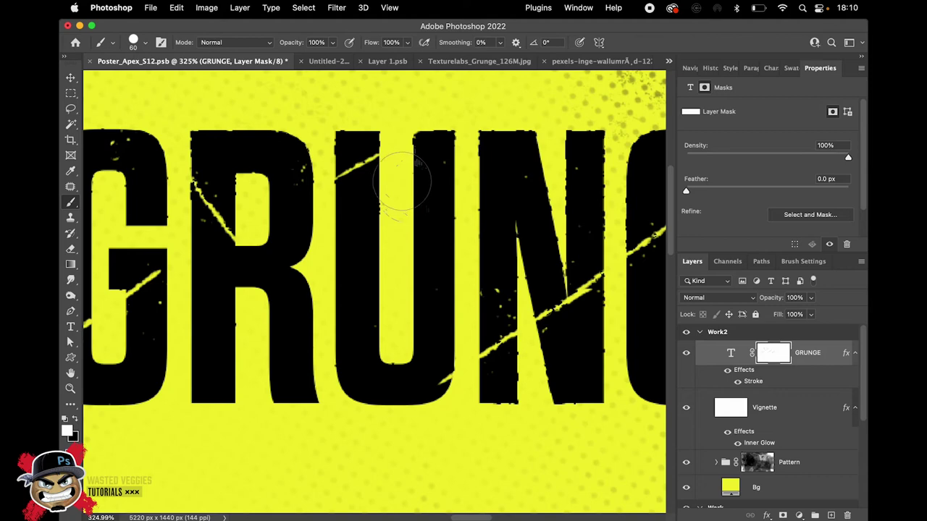
pyautogui.keyDown('alt'); pyautogui.scroll(-4, 405, 177); pyautogui.keyUp('alt')
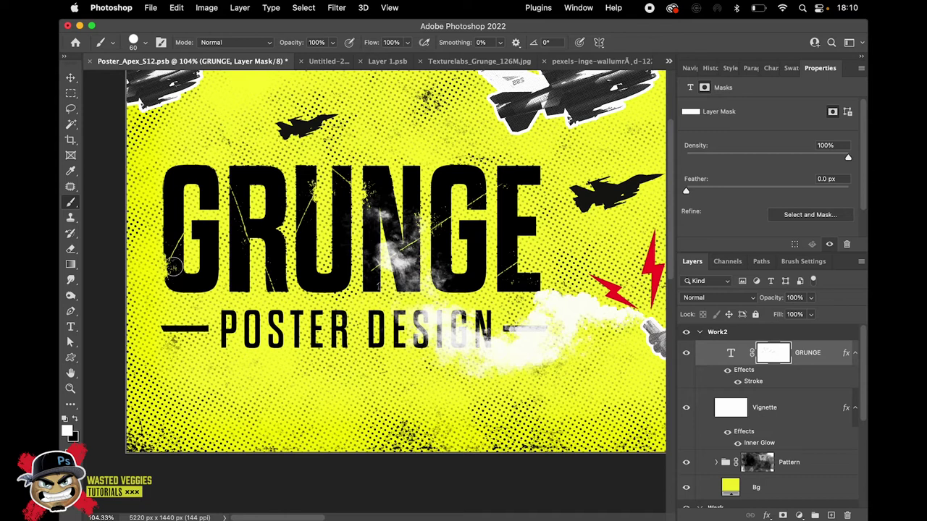
pyautogui.click(579, 63)
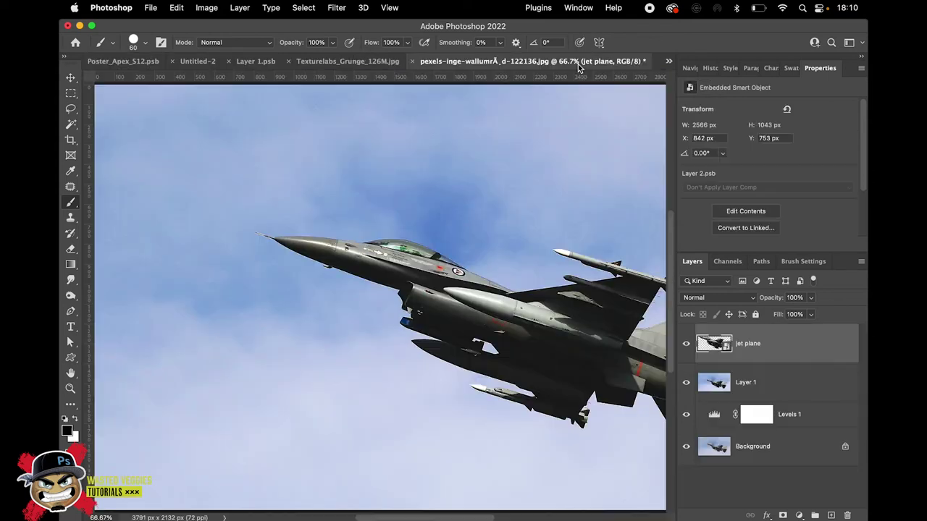
# In the Texturelabs_Grunge document, load Layer 2 as a selection and open its smart object.
pyautogui.click(355, 61)
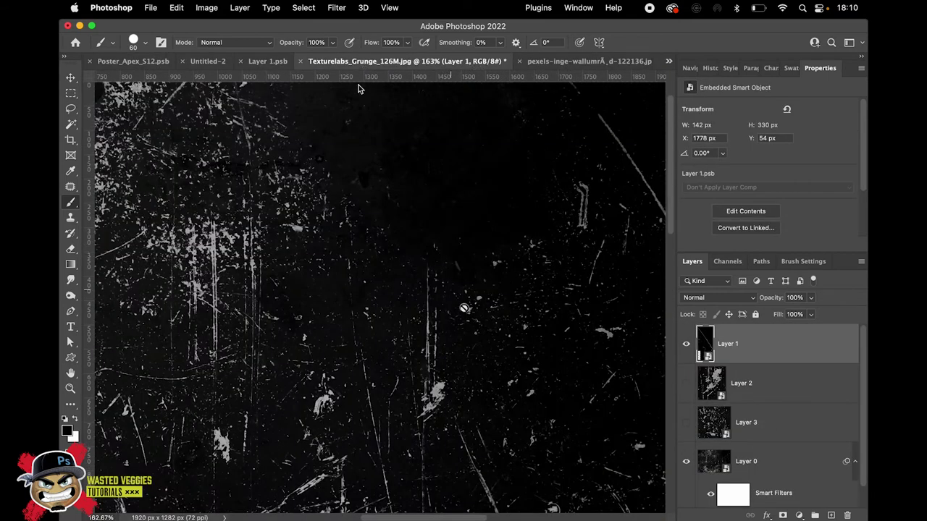
pyautogui.moveTo(444, 351); pyautogui.dragTo(420, 242)
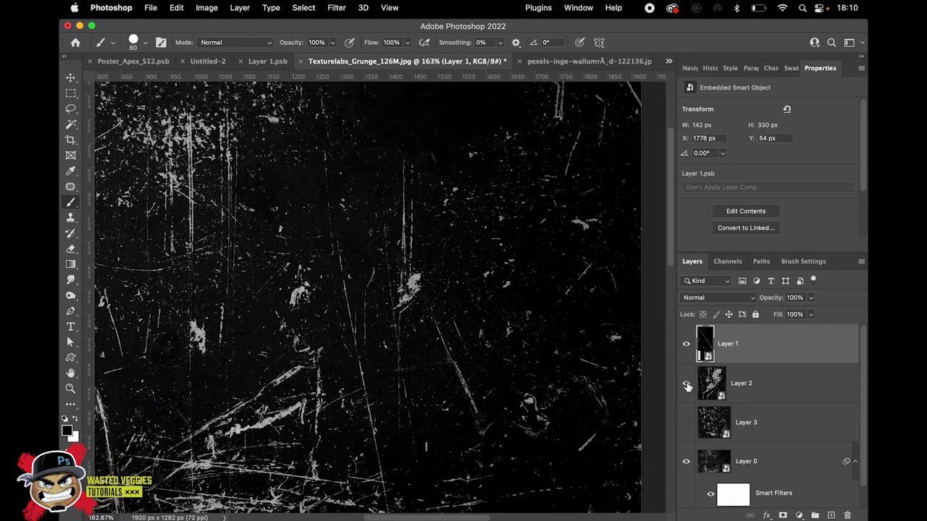
pyautogui.scroll(5, 414, 296)
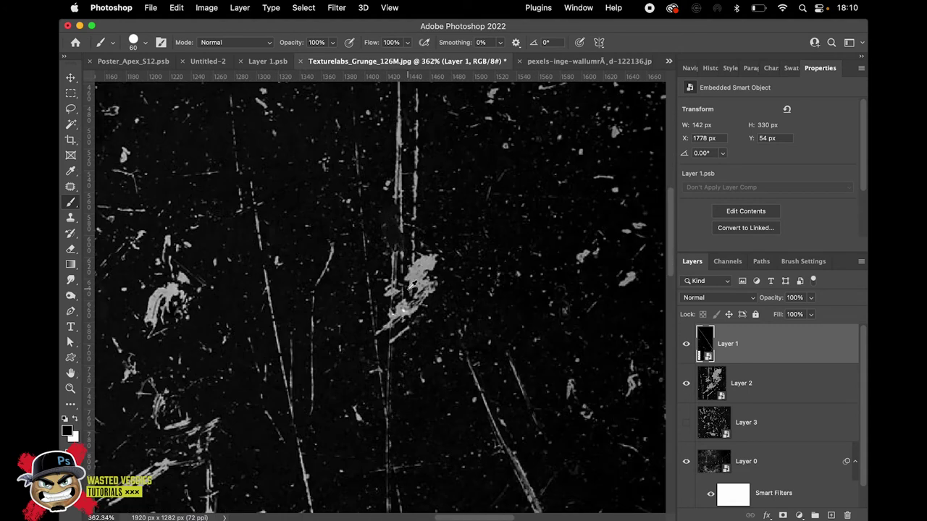
pyautogui.keyDown('super'); pyautogui.click(712, 382); pyautogui.keyUp('super')
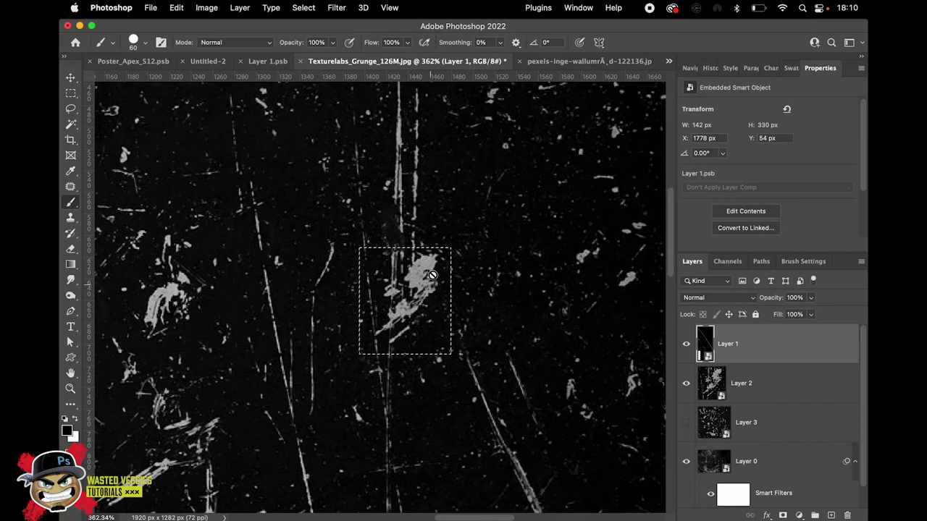
pyautogui.doubleClick(702, 390)
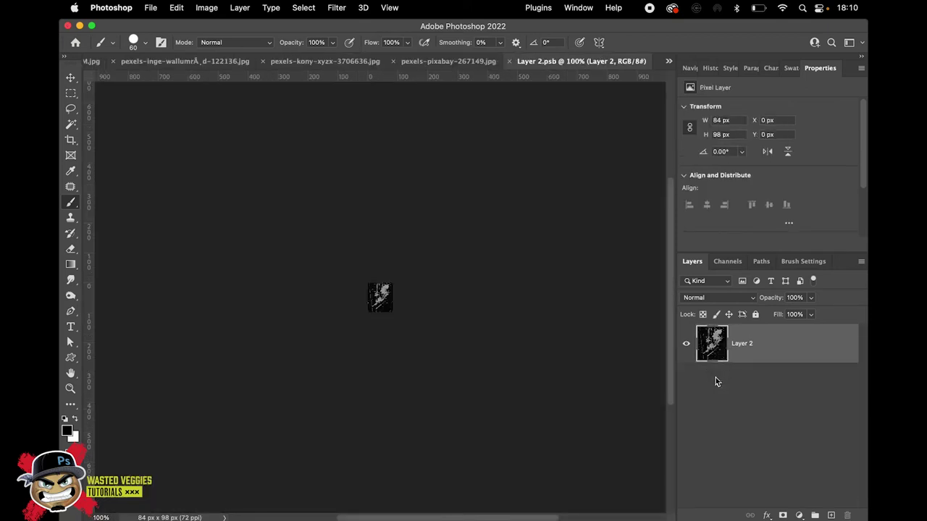
# Invert the blotch and apply Levels 119/1.00/219 for crisp black on white.
pyautogui.scroll(10, 381, 299)
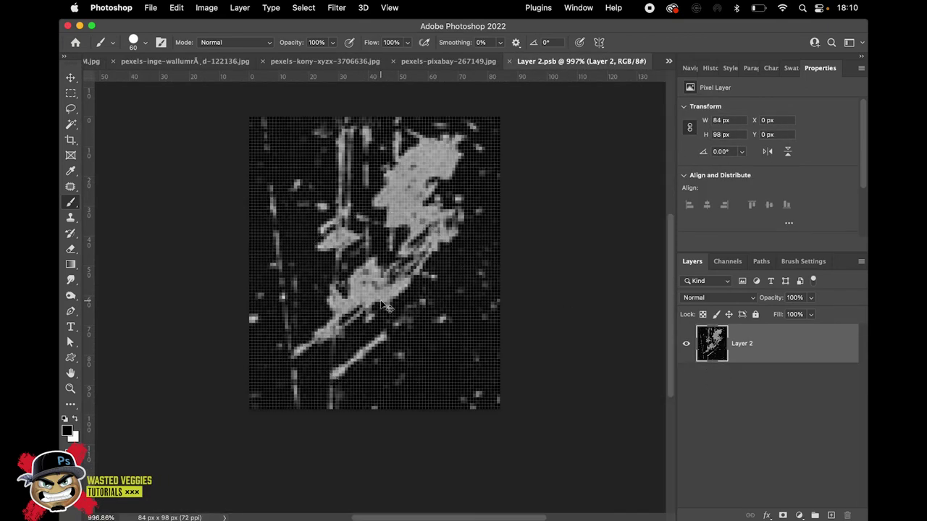
pyautogui.press('super+i')
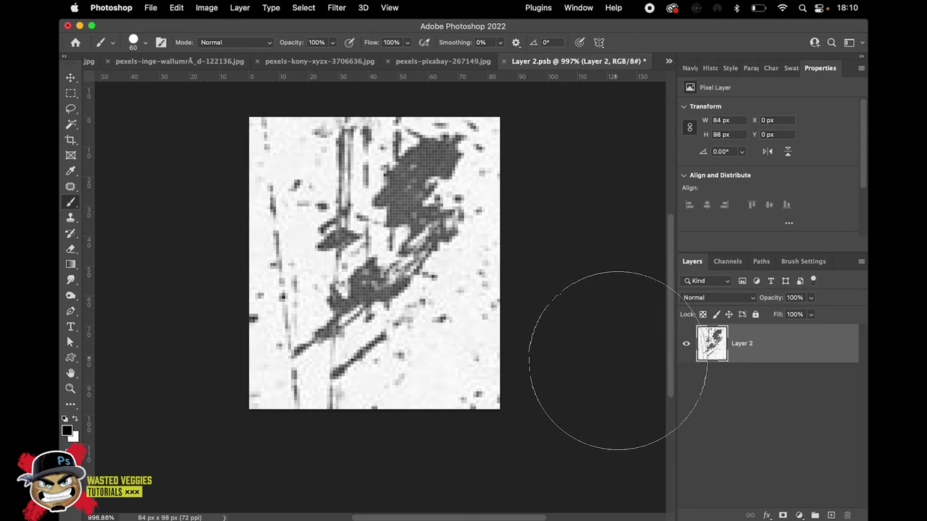
pyautogui.press('super+l')
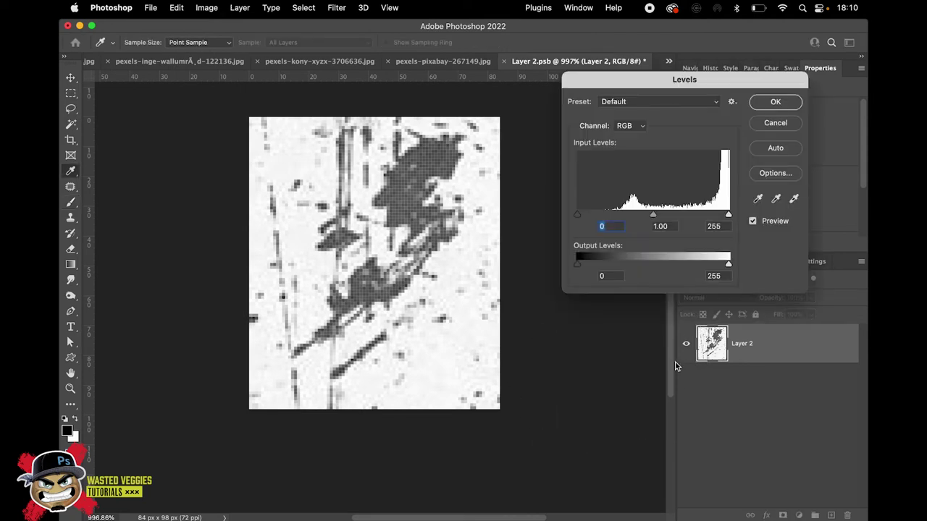
pyautogui.moveTo(578, 216); pyautogui.dragTo(639, 215)
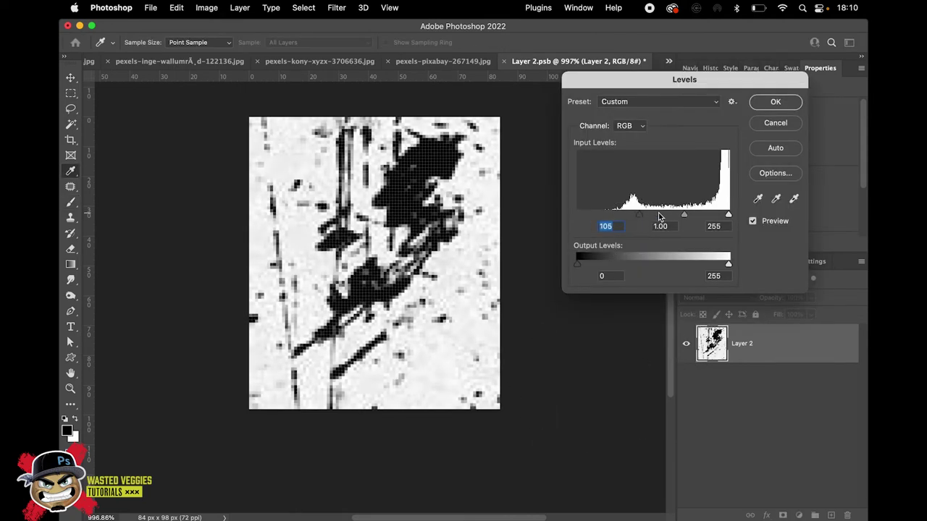
pyautogui.moveTo(728, 216); pyautogui.dragTo(707, 215)
pyautogui.moveTo(639, 219); pyautogui.dragTo(649, 218)
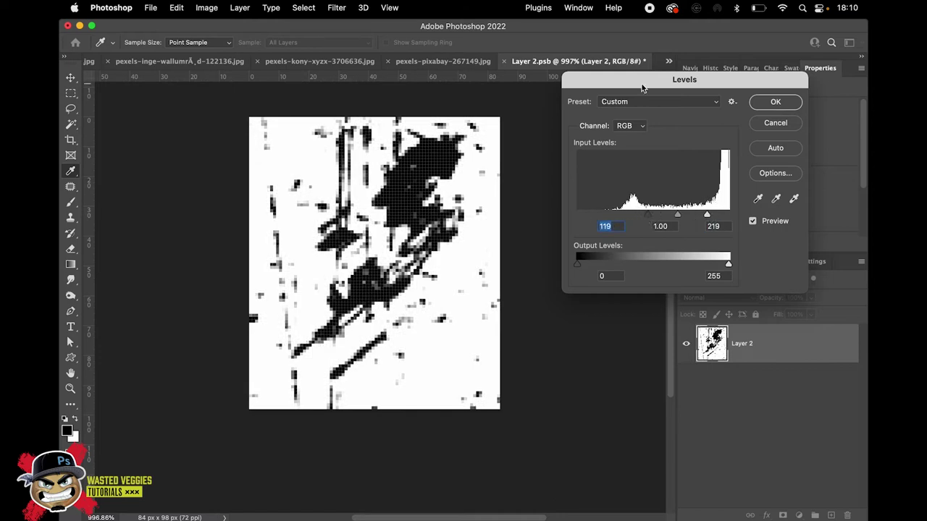
pyautogui.click(779, 103)
pyautogui.press('b')
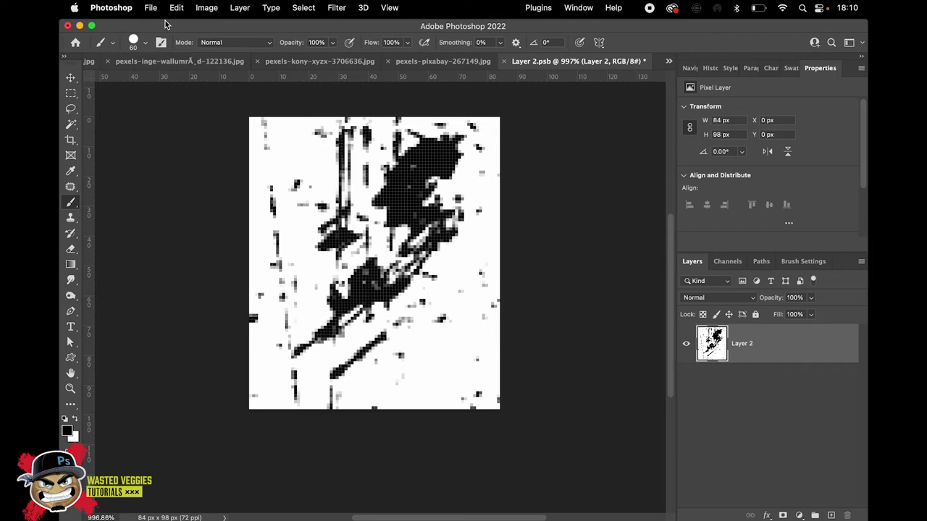
# Lasso the dark blotch, copy it to a new layer and hide Layer 2.
pyautogui.click(70, 109)
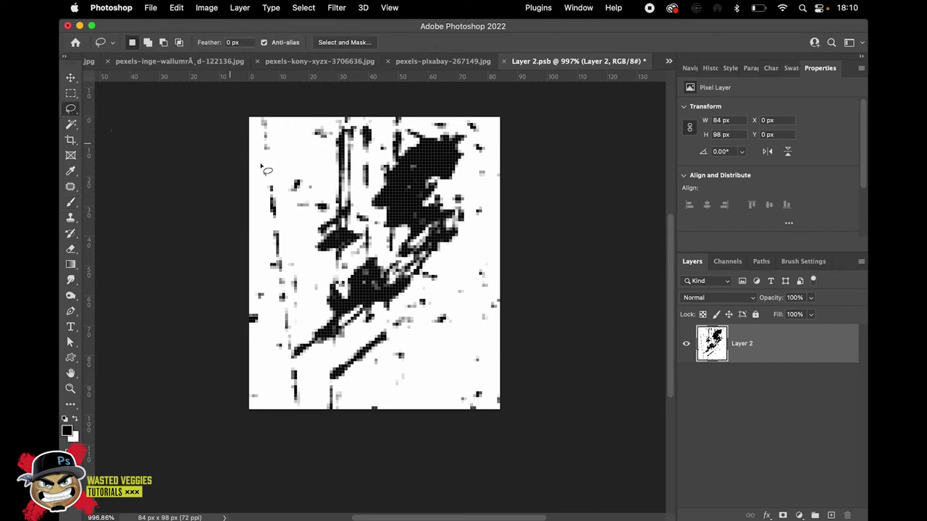
pyautogui.moveTo(447, 138)
pyautogui.mouseDown()
pyautogui.moveTo(403, 126)
pyautogui.moveTo(402, 144)
pyautogui.moveTo(345, 193)
pyautogui.moveTo(312, 267)
pyautogui.moveTo(307, 329)
pyautogui.moveTo(289, 362)
pyautogui.moveTo(378, 331)
pyautogui.moveTo(476, 231)
pyautogui.moveTo(471, 126)
pyautogui.moveTo(436, 116)
pyautogui.moveTo(416, 139)
pyautogui.mouseUp()
pyautogui.rightClick(411, 188)
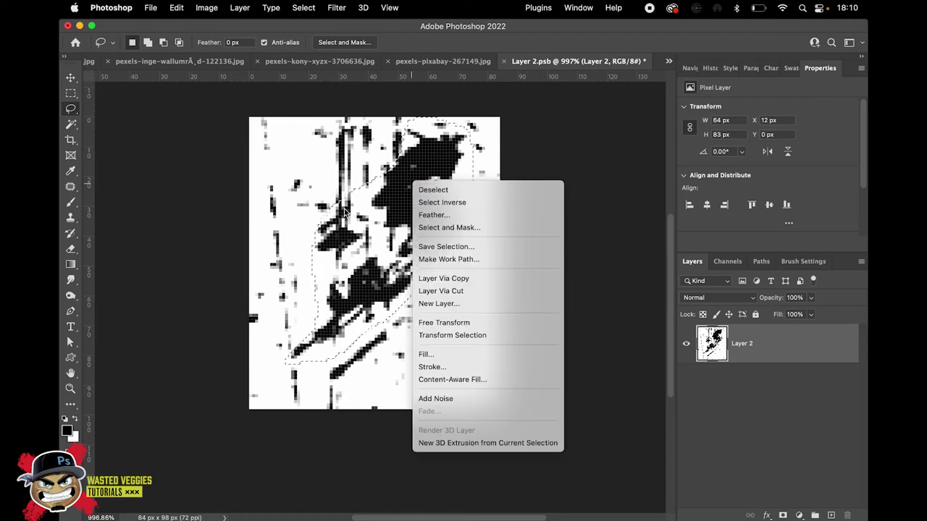
pyautogui.click(455, 204)
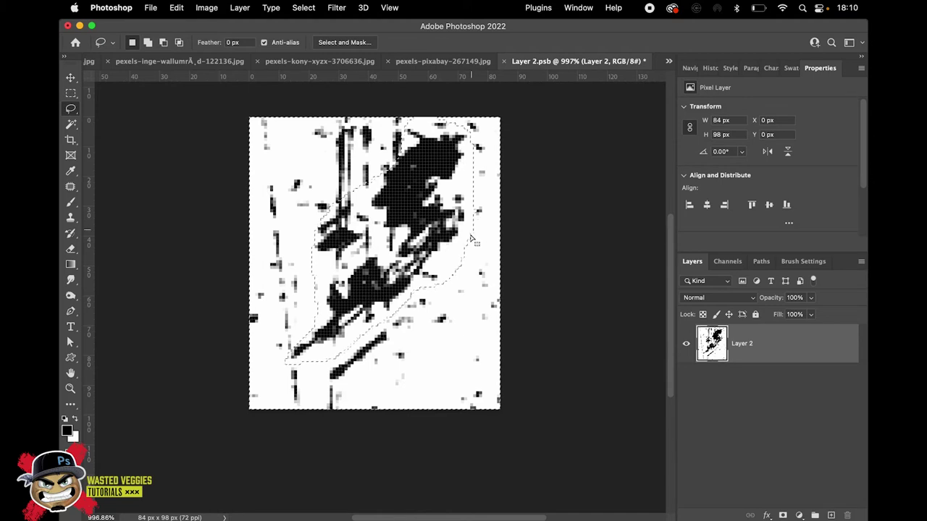
pyautogui.rightClick(399, 188)
pyautogui.click(430, 206)
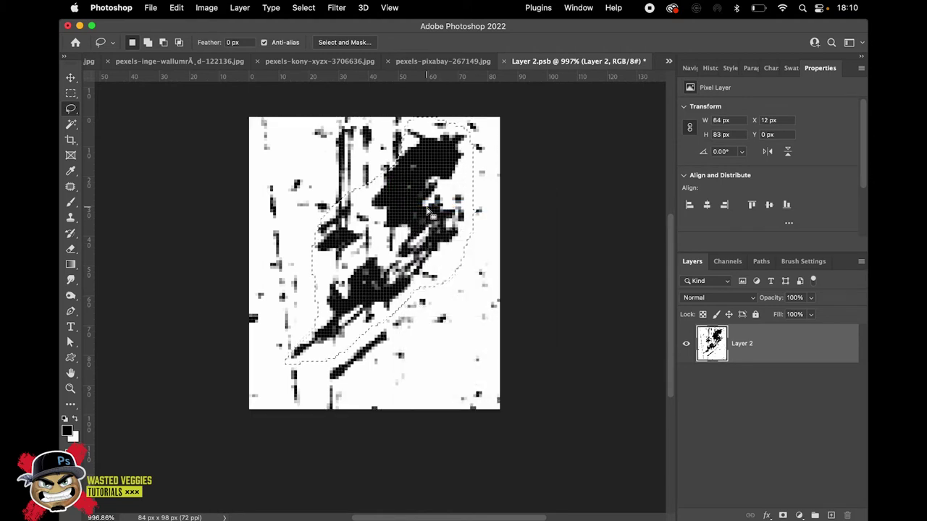
pyautogui.press('super+j')
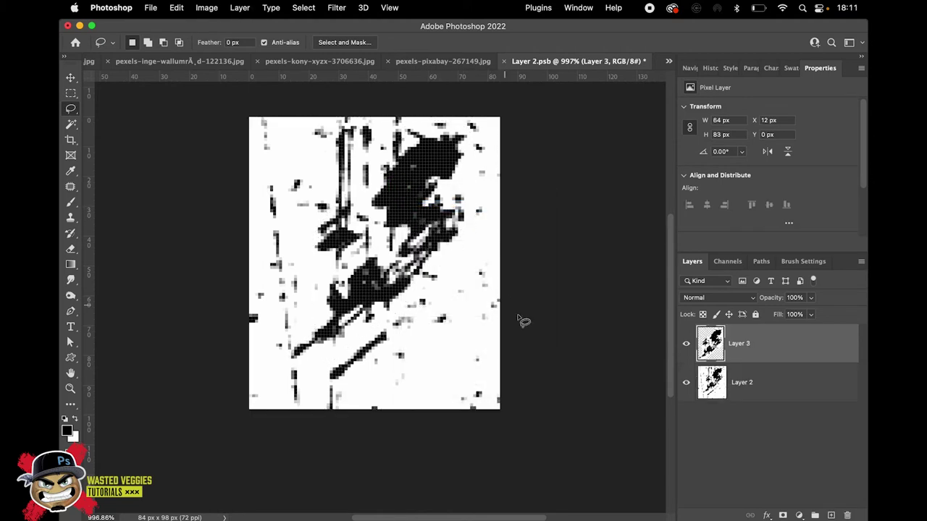
pyautogui.click(686, 383)
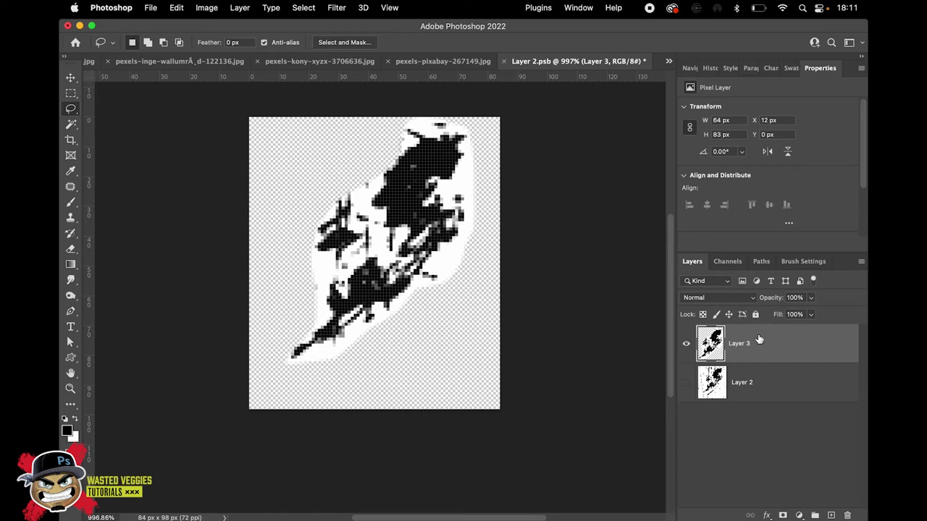
# Define the blotch as brush preset 'Layer 2.psb' and return to Poster_Apex_S12.
pyautogui.click(177, 8)
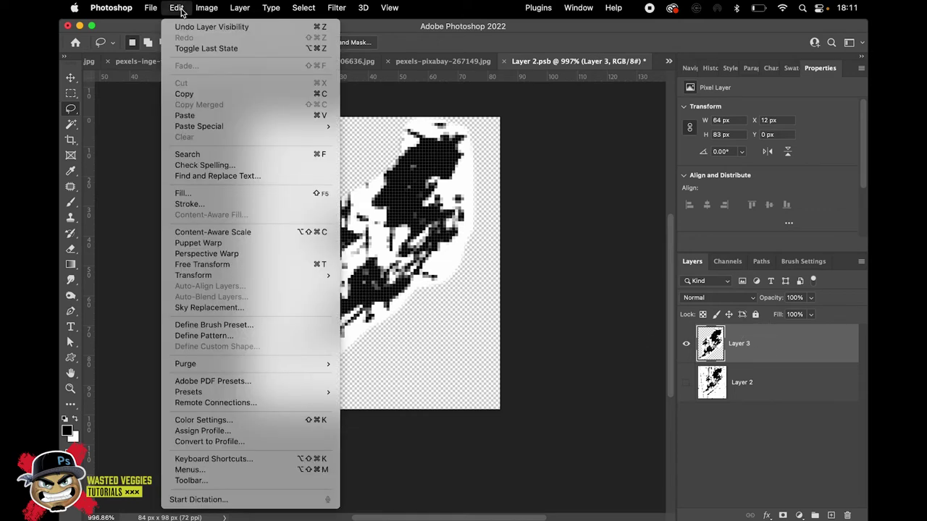
pyautogui.click(209, 327)
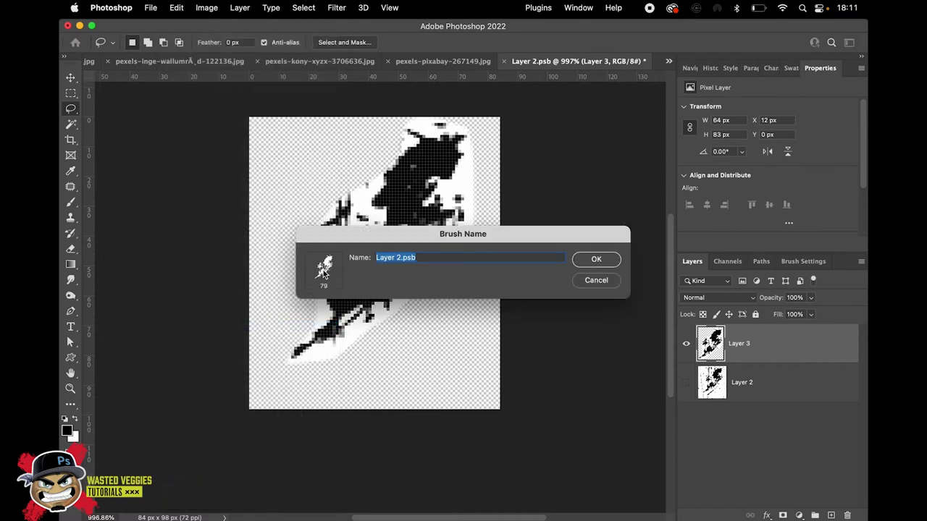
pyautogui.click(596, 260)
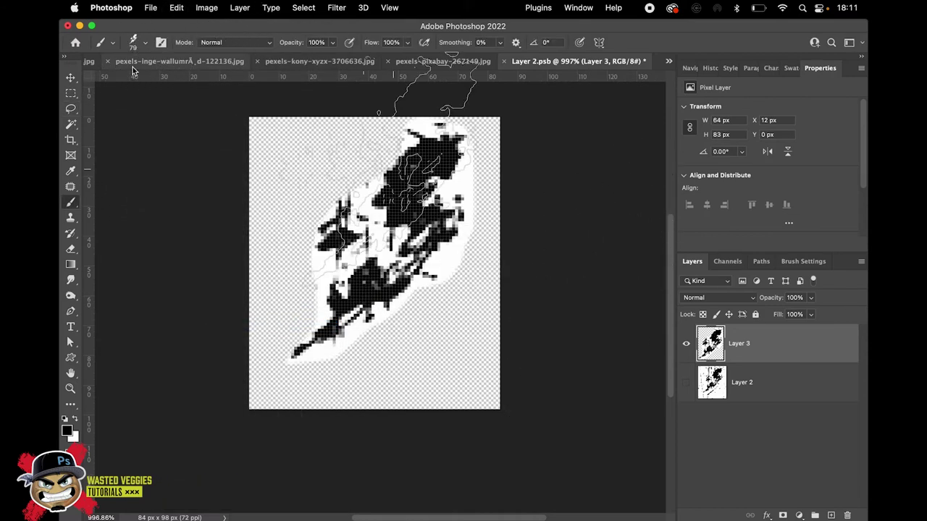
pyautogui.click(669, 62)
pyautogui.click(724, 64)
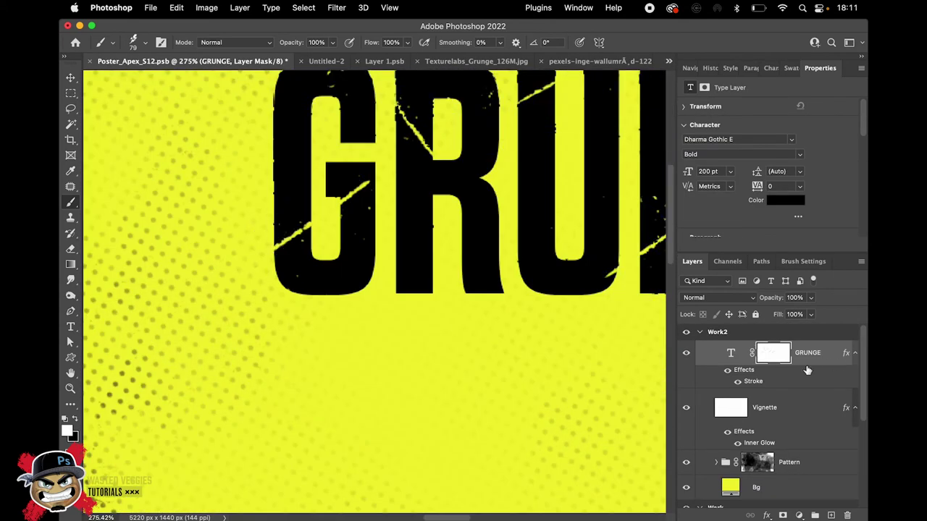
# Stamp a black grunge dab on the G's left edge in the GRUNGE mask, then undo it.
pyautogui.click(769, 356)
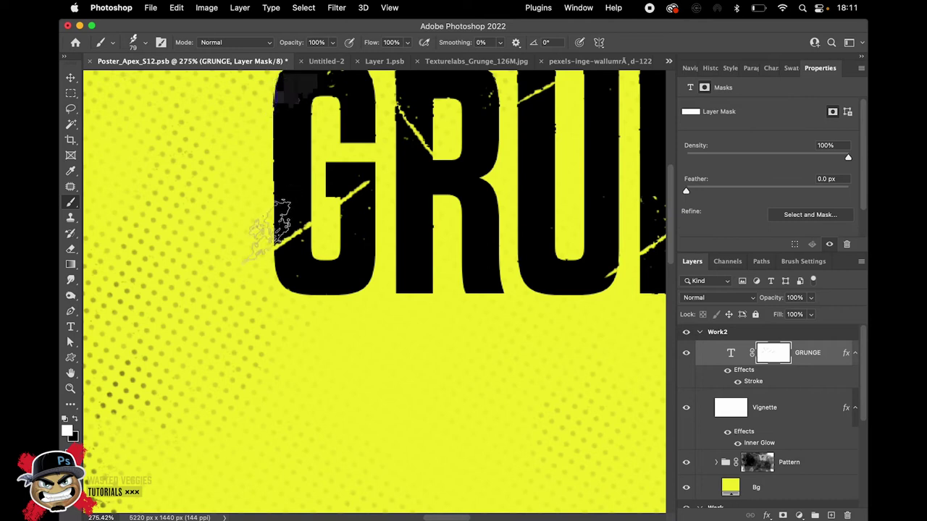
pyautogui.press('x')
pyautogui.click(267, 243)
pyautogui.moveTo(417, 239); pyautogui.dragTo(387, 309)
pyautogui.press('super+z')
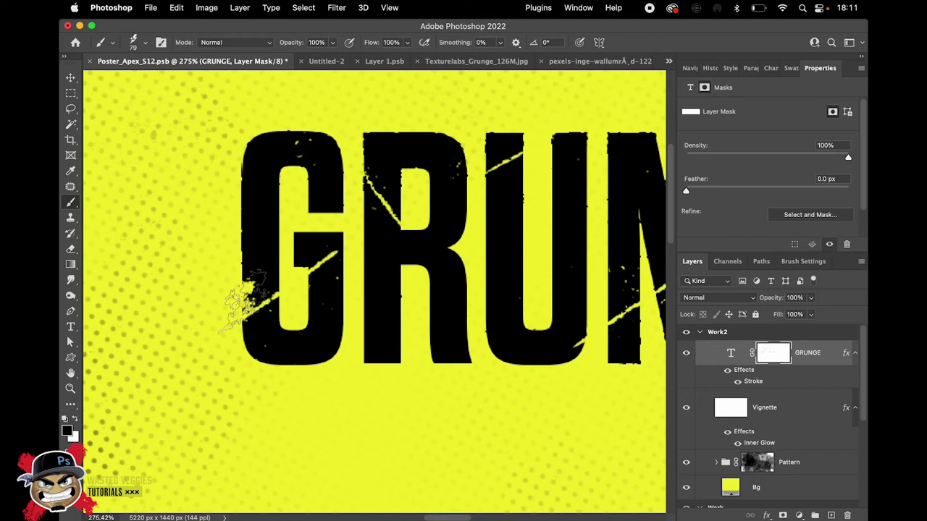
# Rotate the brush tip to 30°, -105° and -135° around the E, then switch to Texturelabs_Grunge_126M.jpg.
pyautogui.hotkey('shift', 'Left')
pyautogui.hotkey('shift', 'Left')
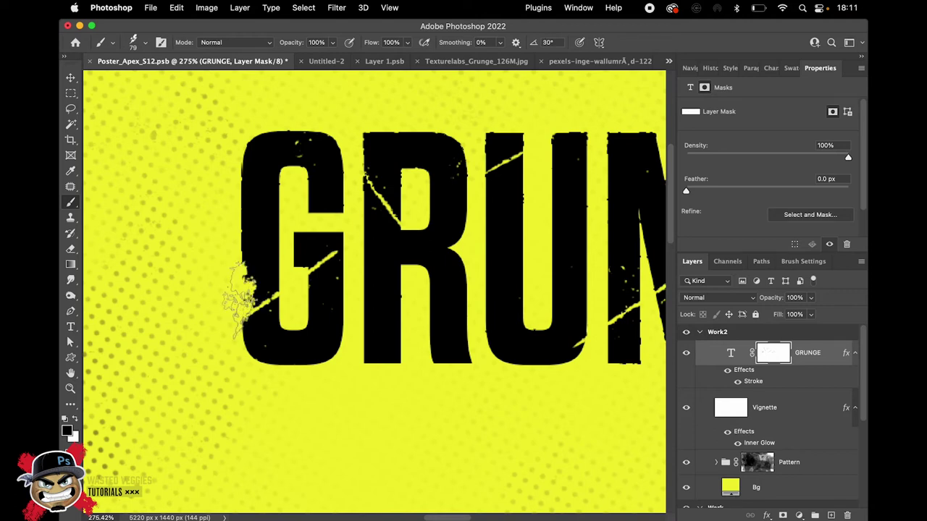
pyautogui.moveTo(478, 322); pyautogui.dragTo(395, 353)
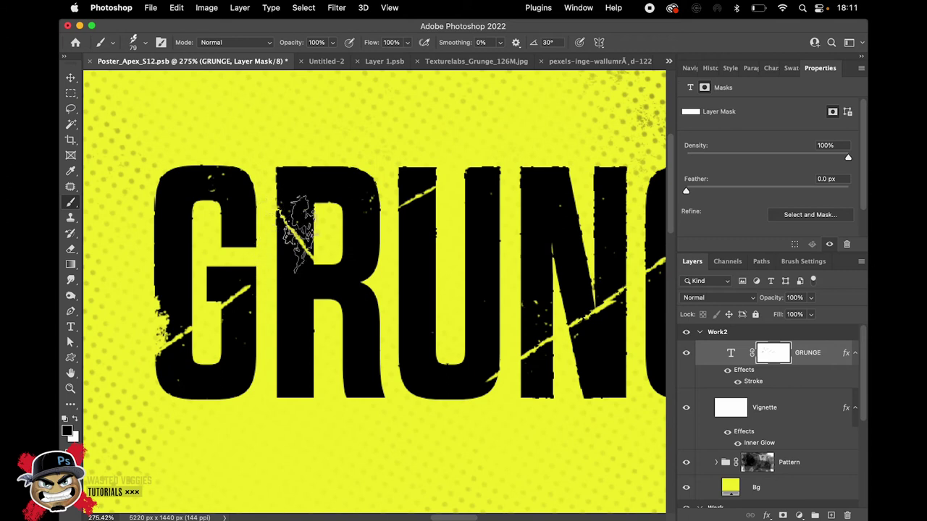
pyautogui.moveTo(496, 284); pyautogui.dragTo(440, 284)
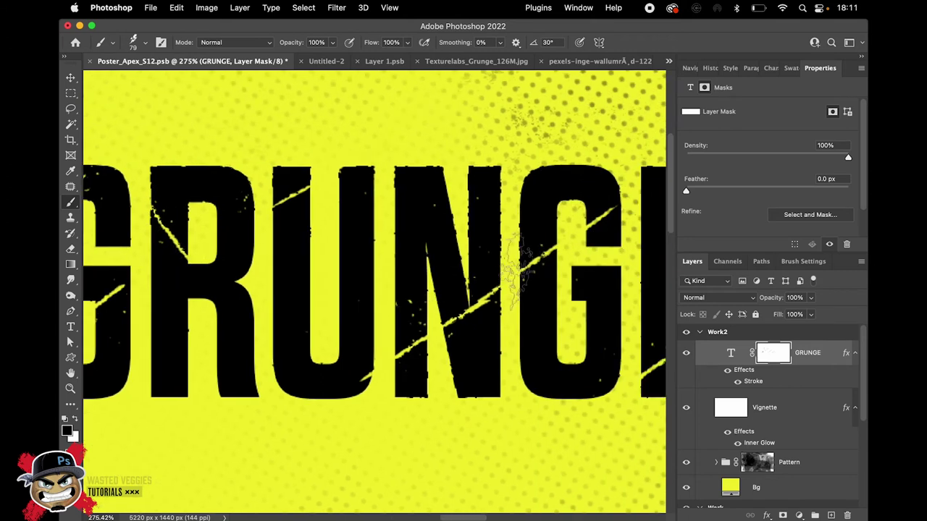
pyautogui.hotkey('shift', 'Right')
pyautogui.hotkey('shift', 'Right')
pyautogui.hotkey('shift', 'Right')
pyautogui.hotkey('shift', 'Right')
pyautogui.hotkey('shift', 'Right')
pyautogui.hotkey('shift', 'Right')
pyautogui.hotkey('shift', 'Right')
pyautogui.hotkey('shift', 'Right')
pyautogui.hotkey('shift', 'Right')
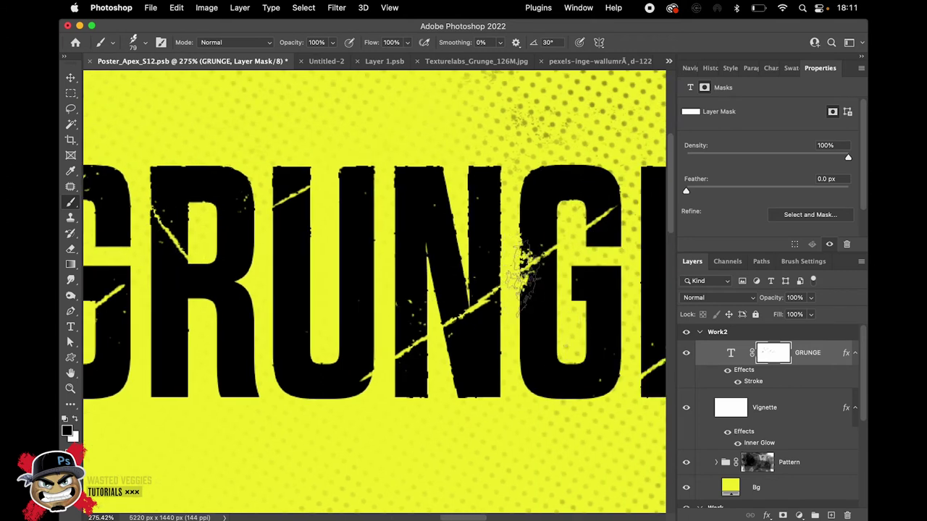
pyautogui.hotkey('shift', 'Right')
pyautogui.hotkey('shift', 'Right')
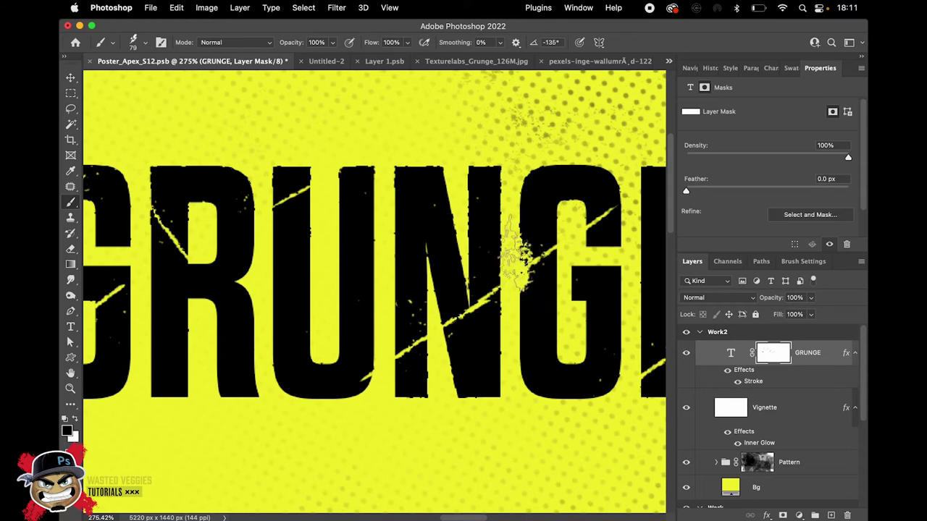
pyautogui.scroll(-4, 514, 250)
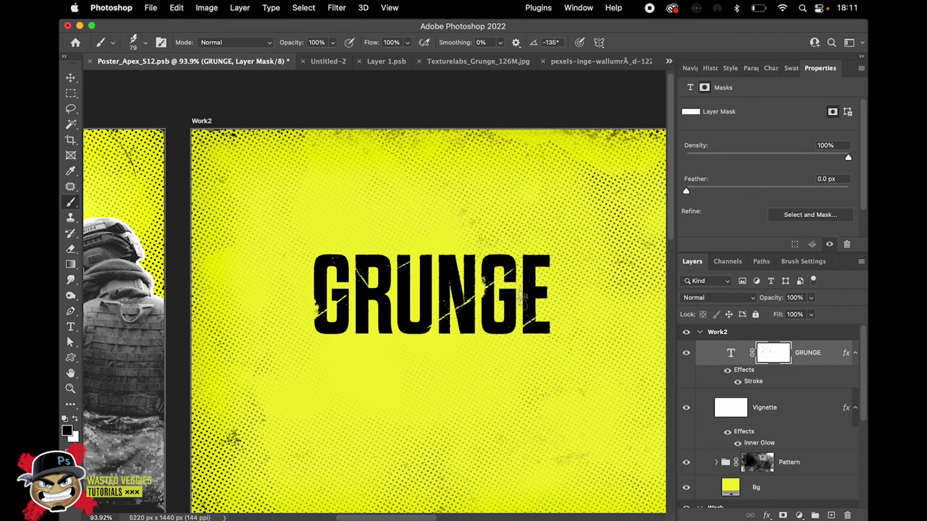
pyautogui.scroll(3, 524, 298)
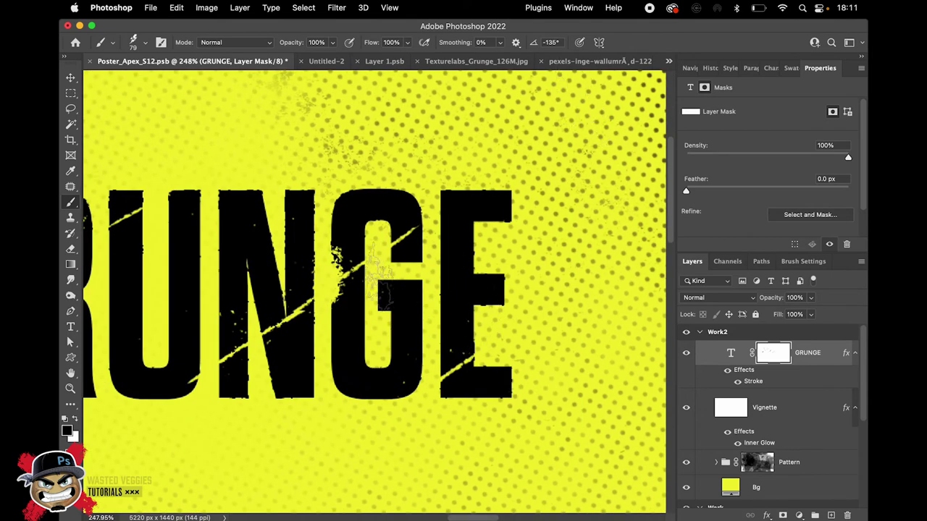
pyautogui.click(475, 61)
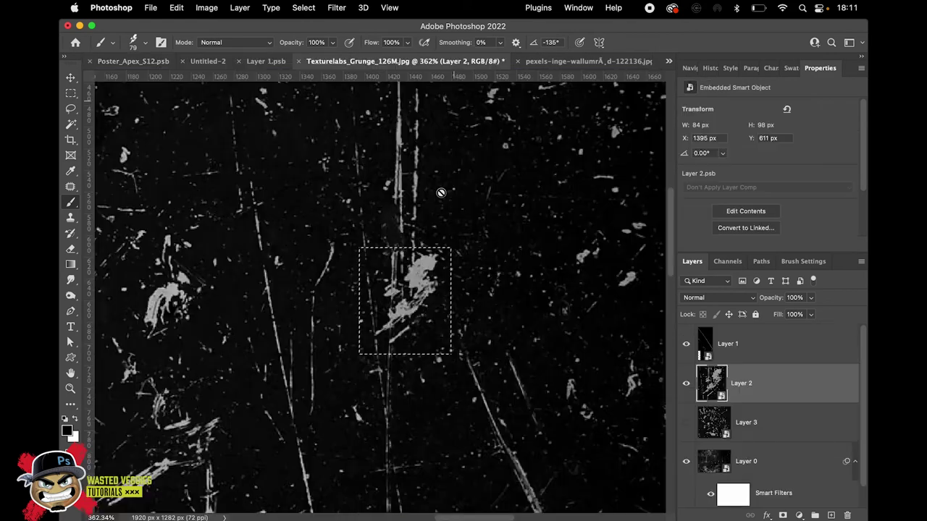
# Hide Layer 2, deselect, dismiss the hidden-layer warning and open Layer 3's smart object.
pyautogui.click(686, 383)
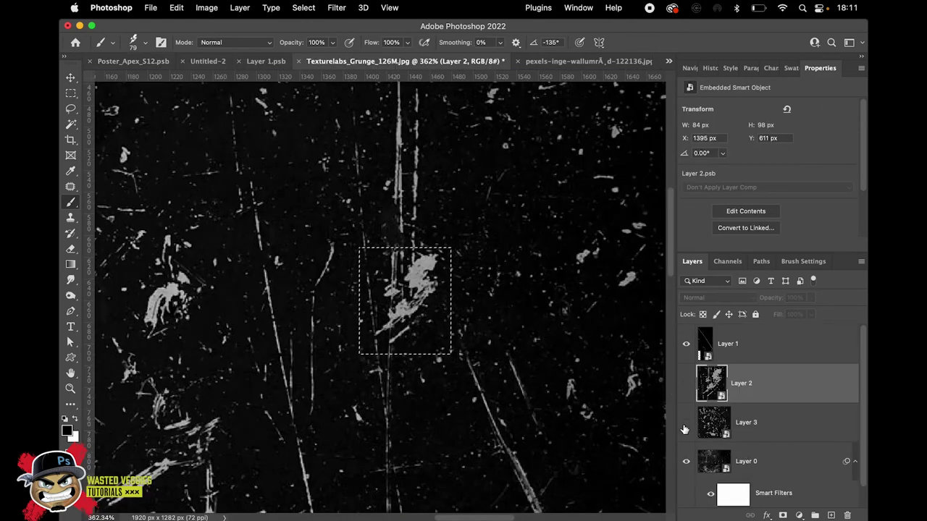
pyautogui.press('super+d')
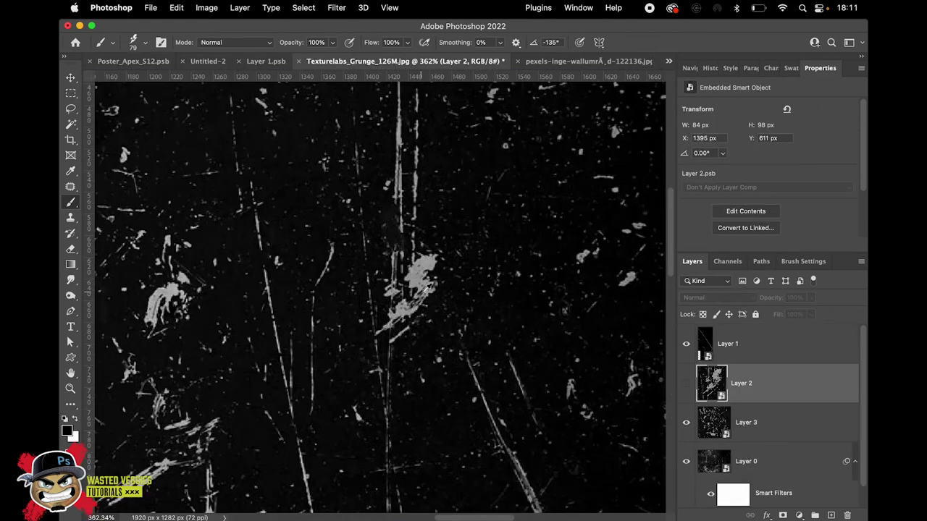
pyautogui.scroll(-5, 417, 292)
pyautogui.hscroll(-5, 417, 291)
pyautogui.scroll(-2, 418, 292)
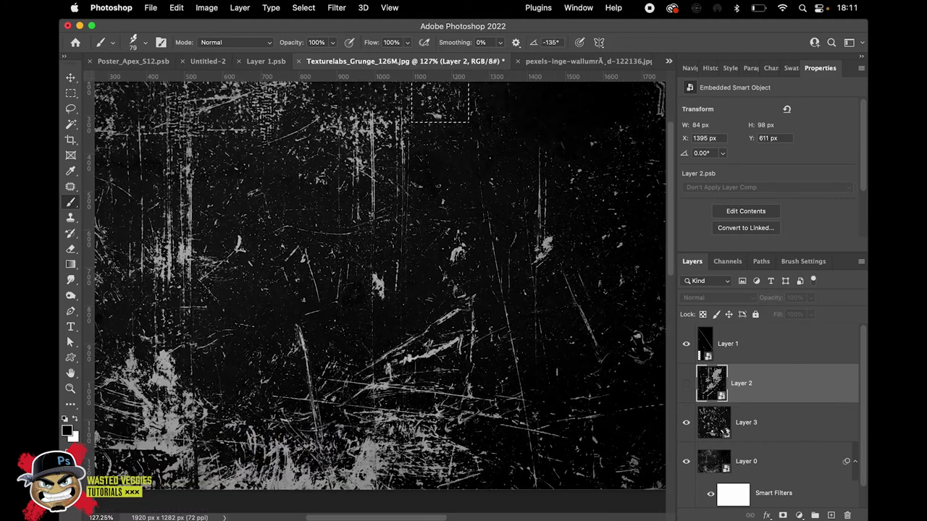
pyautogui.scroll(5, 491, 325)
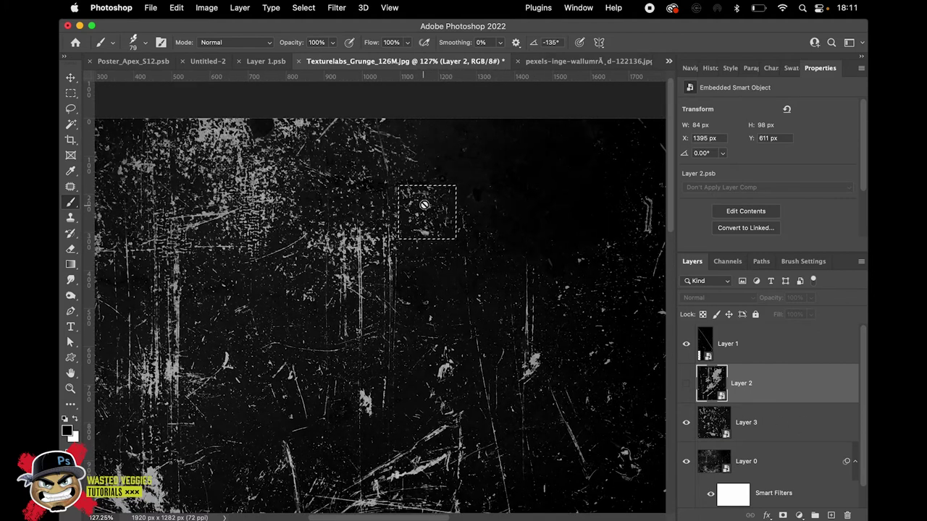
pyautogui.click(463, 177)
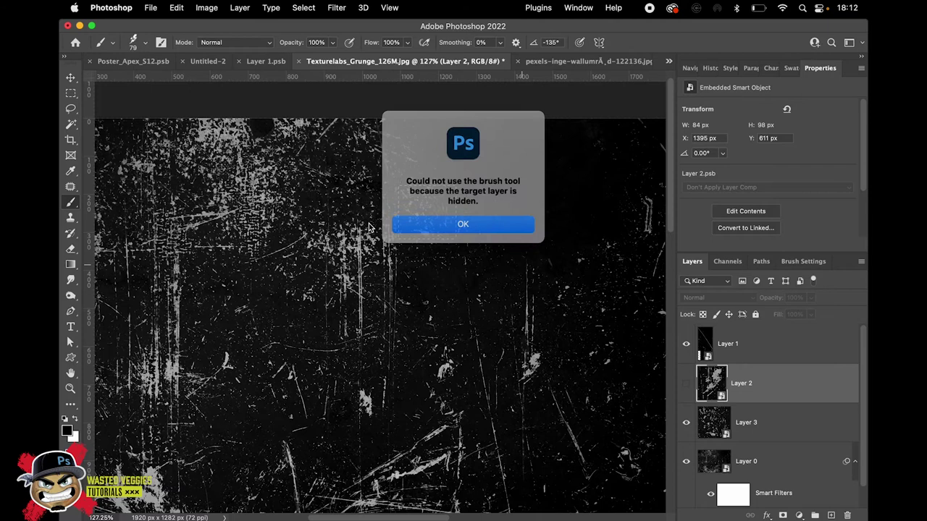
pyautogui.click(463, 221)
pyautogui.press('v')
pyautogui.scroll(4, 410, 206)
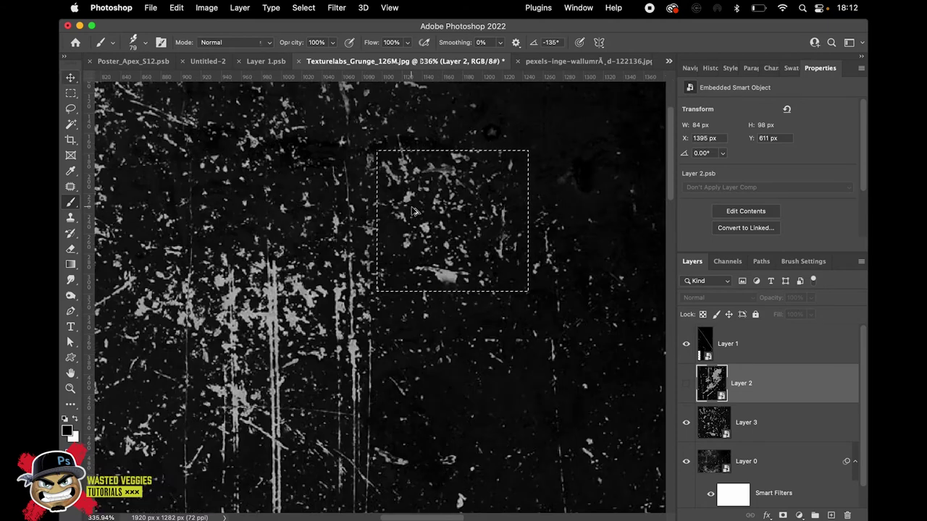
pyautogui.doubleClick(714, 423)
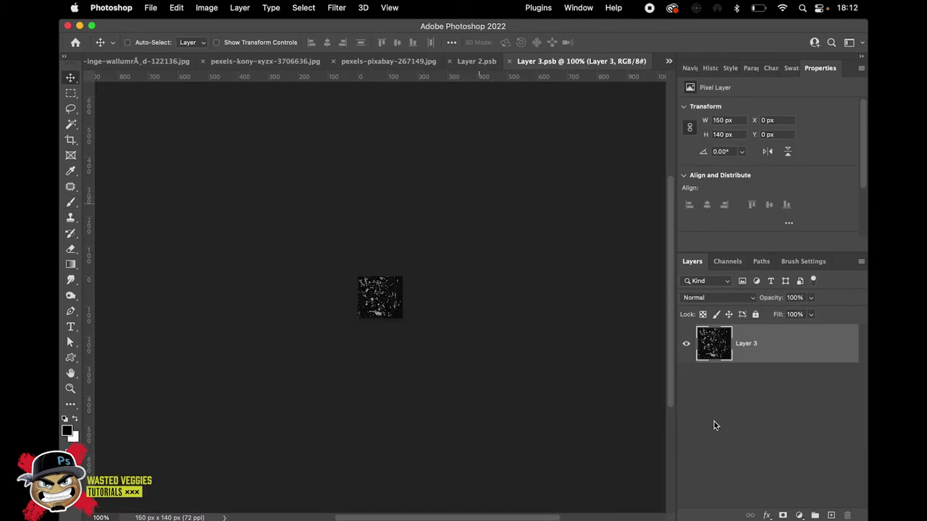
# Invert the Layer 3 texture and apply Levels with black point 139 and white 221.
pyautogui.scroll(3, 367, 290)
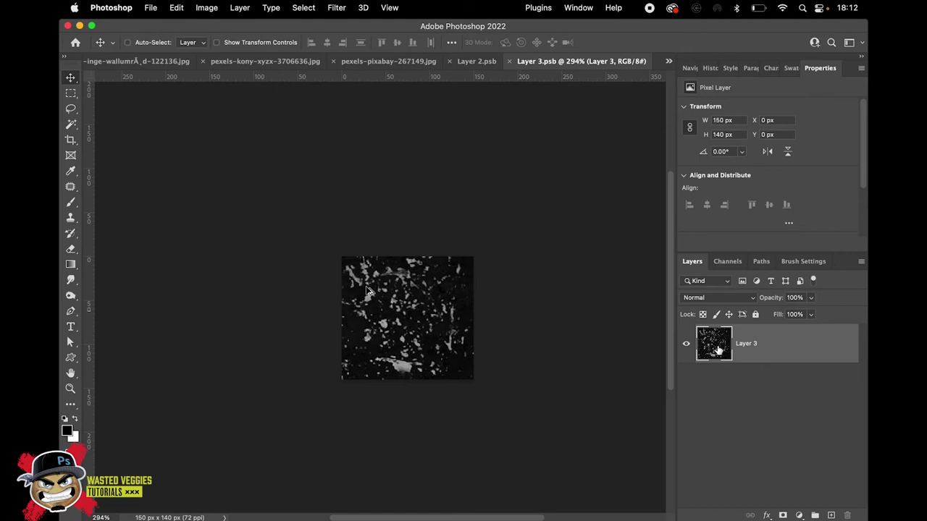
pyautogui.press('super+i')
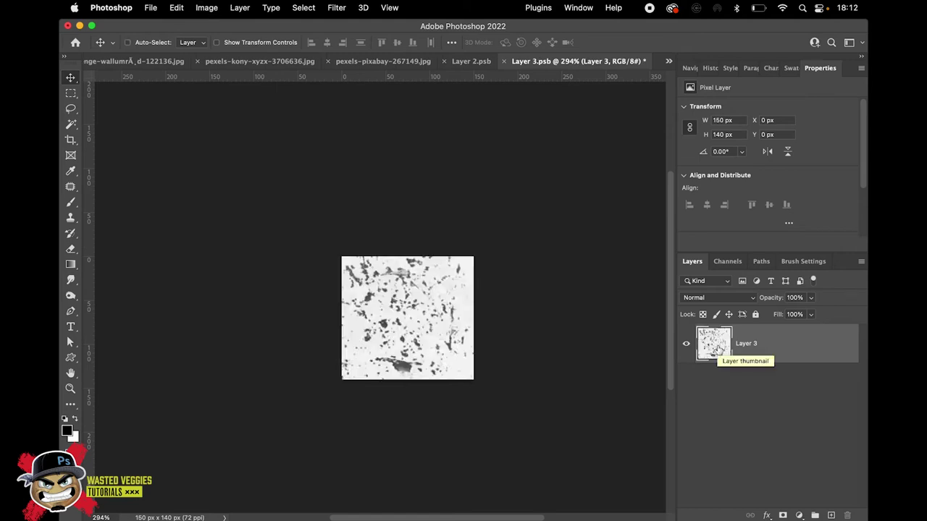
pyautogui.press('super+l')
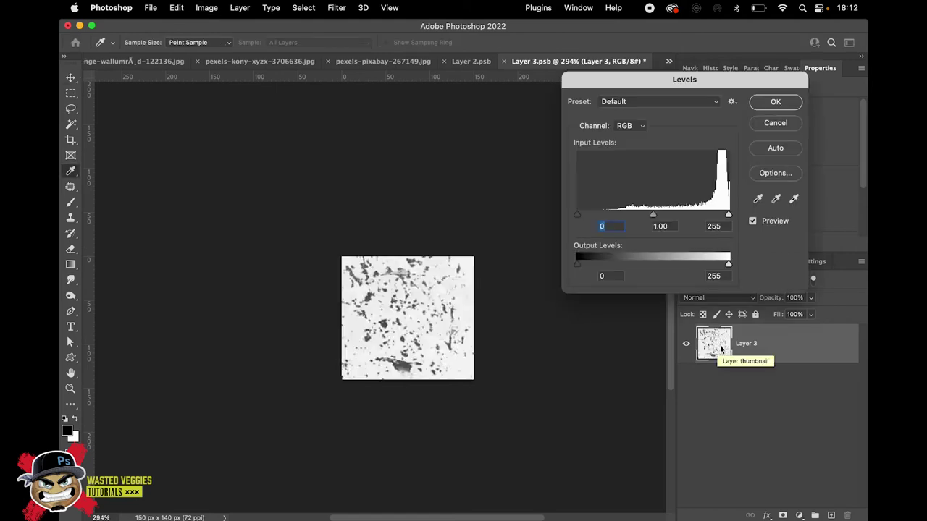
pyautogui.moveTo(578, 215); pyautogui.dragTo(635, 215)
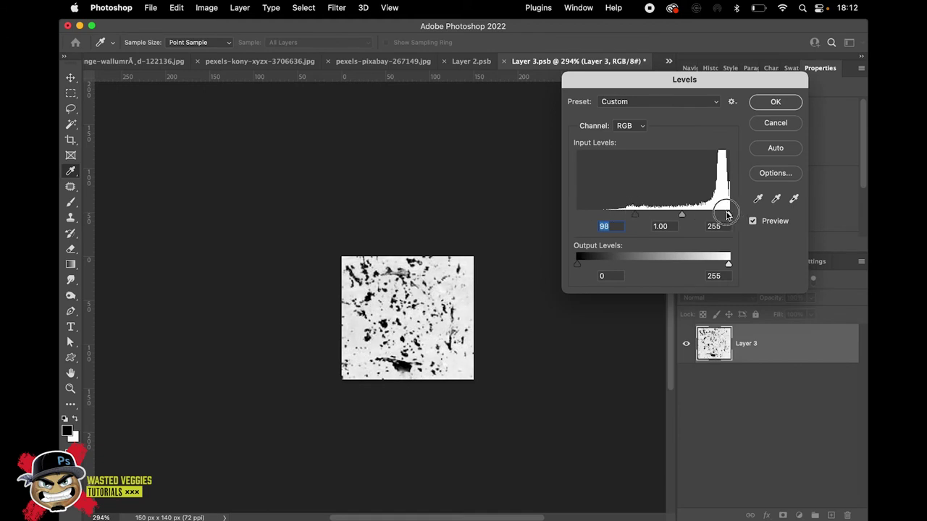
pyautogui.moveTo(728, 215); pyautogui.dragTo(708, 215)
pyautogui.moveTo(635, 215); pyautogui.dragTo(661, 216)
pyautogui.click(775, 101)
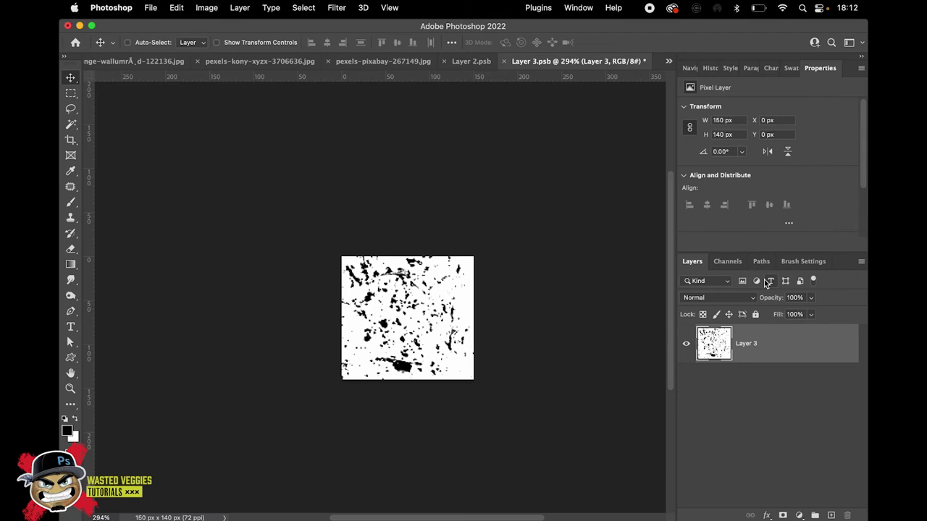
# Define the texture as a pattern, then save it as a new brush preset.
pyautogui.click(176, 7)
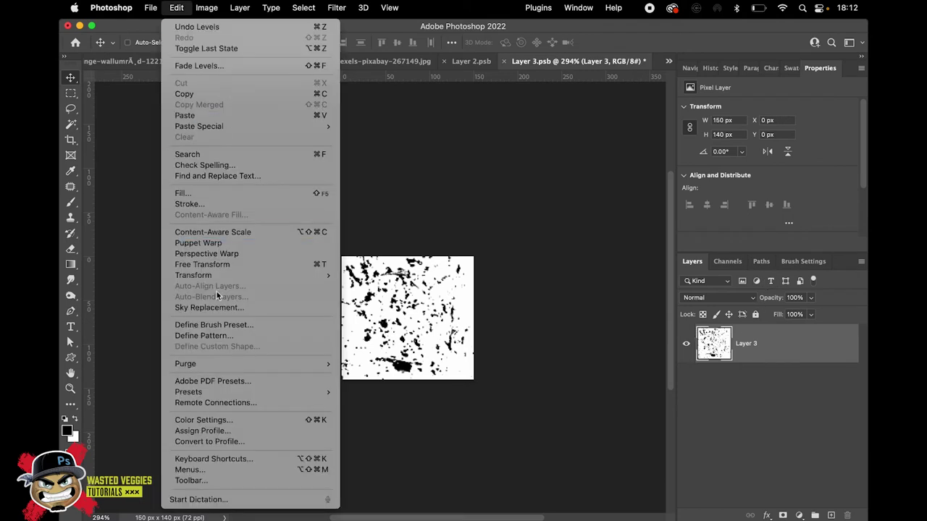
pyautogui.click(216, 335)
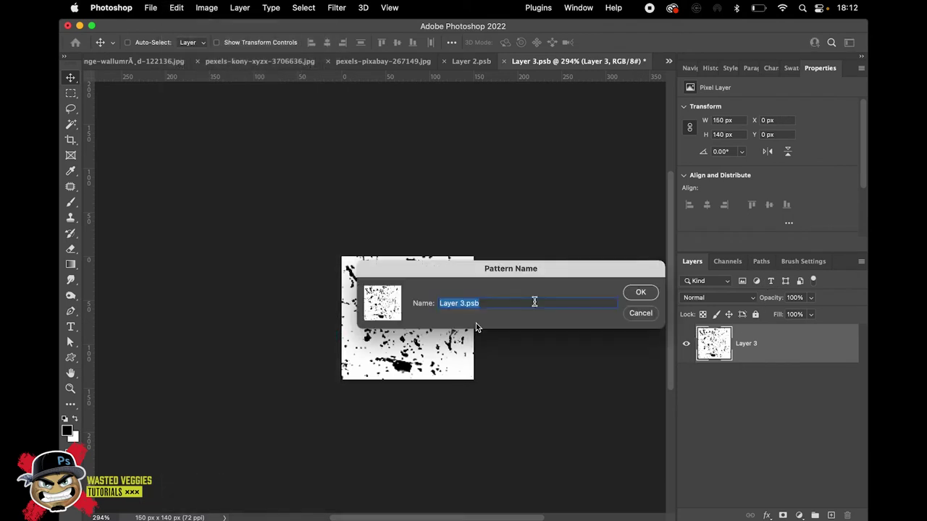
pyautogui.click(631, 315)
pyautogui.click(176, 7)
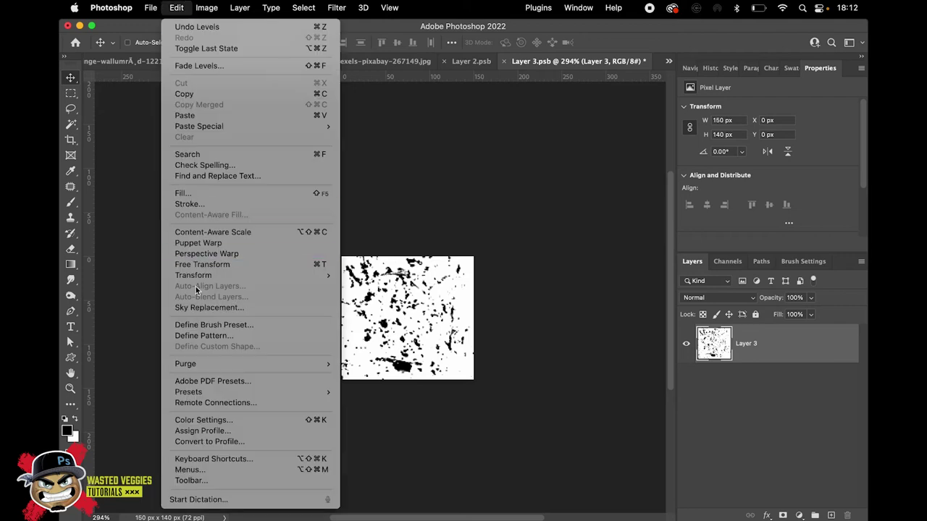
pyautogui.click(213, 325)
pyautogui.click(596, 258)
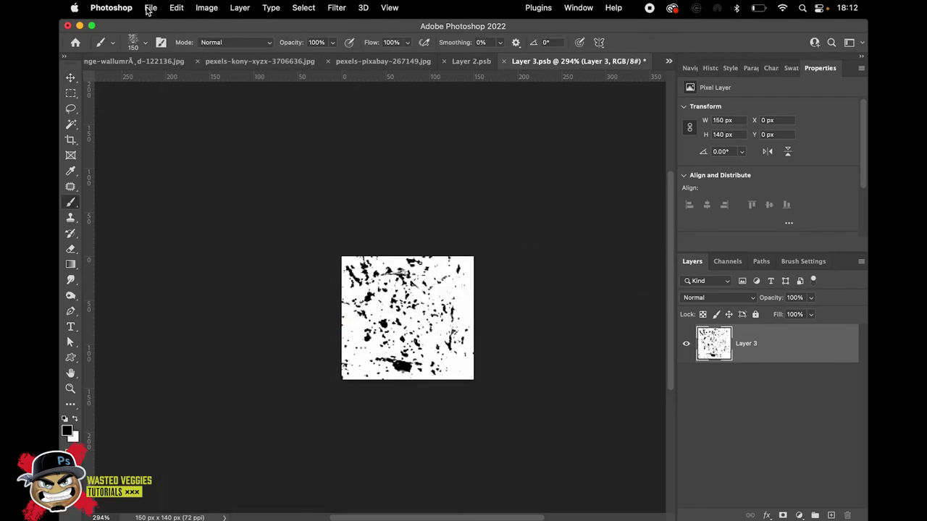
# Return to the Poster_Apex_S12.psb poster and shrink the brush to 125 px.
pyautogui.click(670, 62)
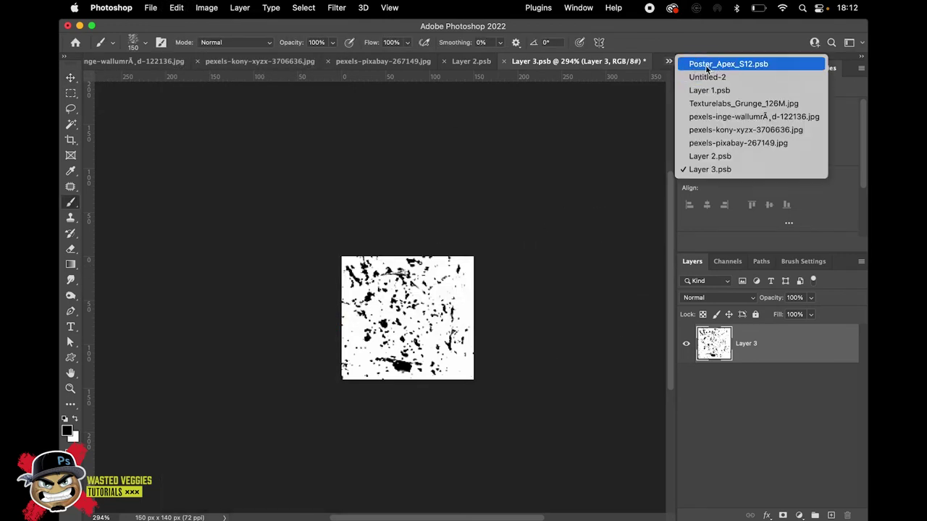
pyautogui.click(724, 64)
pyautogui.hscroll(-5, 551, 271)
pyautogui.scroll(-2, 550, 271)
pyautogui.press('[')
pyautogui.press('[')
pyautogui.press('[')
pyautogui.press('[')
pyautogui.press('[')
pyautogui.press('[')
pyautogui.press('[')
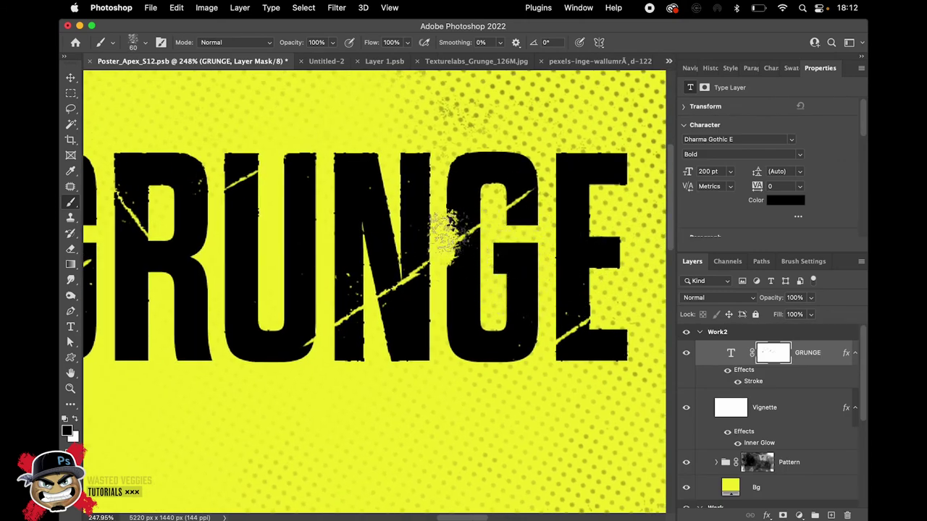
# Test a white dab on the GRUNGE mask, undo it, and add a new empty layer.
pyautogui.click(779, 358)
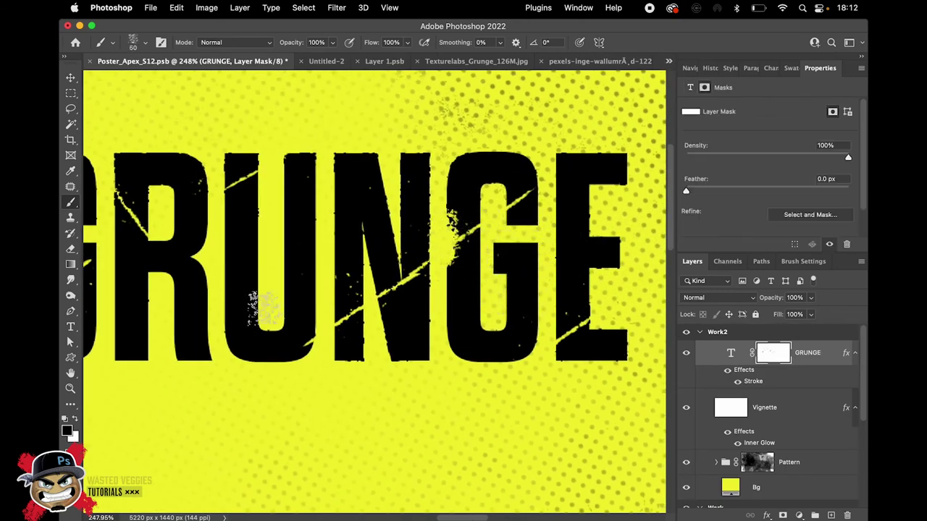
pyautogui.click(74, 420)
pyautogui.click(478, 276)
pyautogui.press('super+z')
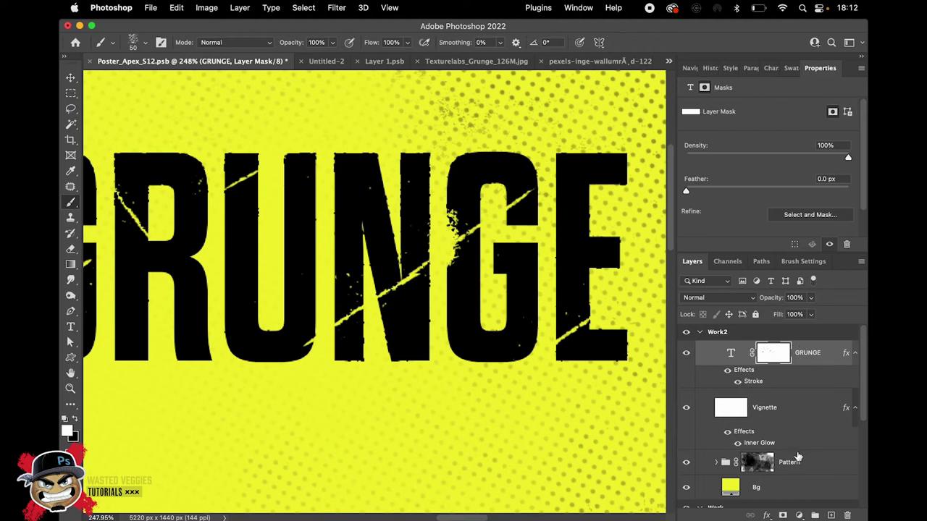
pyautogui.click(830, 515)
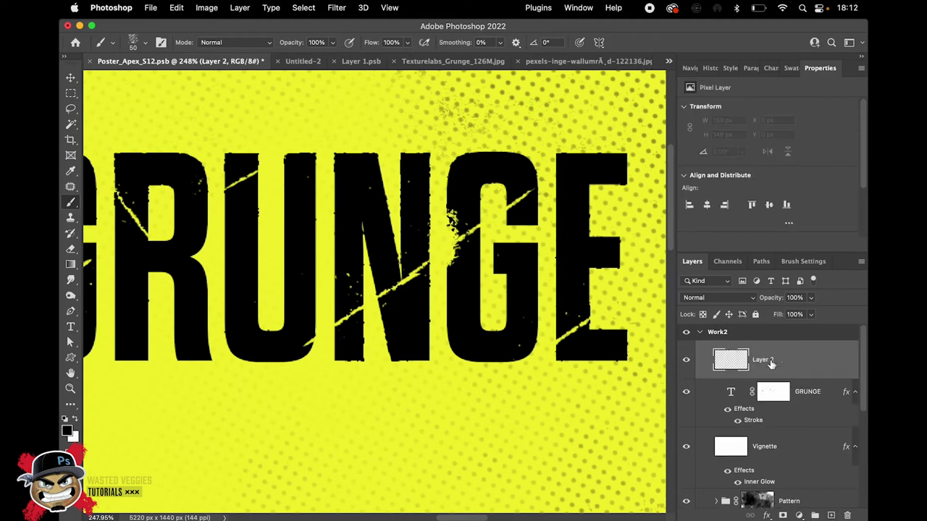
# Undo a test dab and pick the Layer 3.psb grunge brush from the brush presets.
pyautogui.click(442, 233)
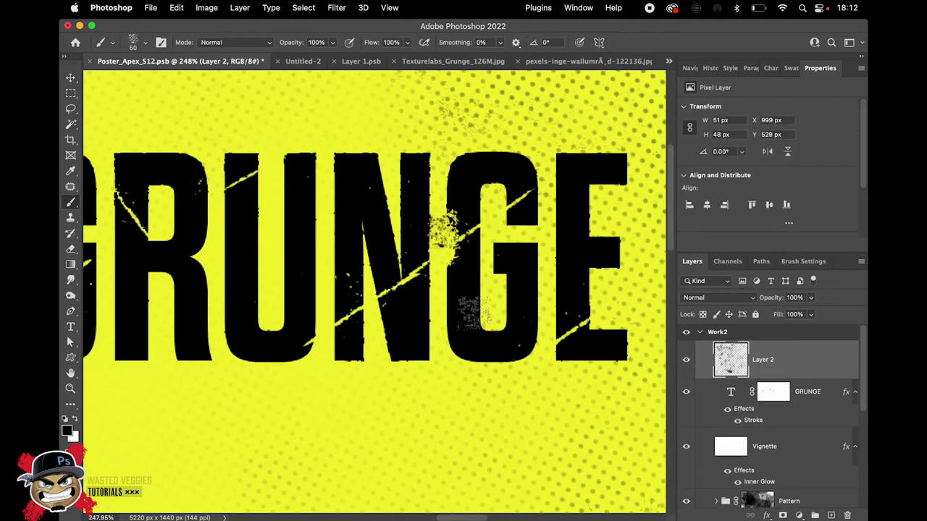
pyautogui.press('cmd+z')
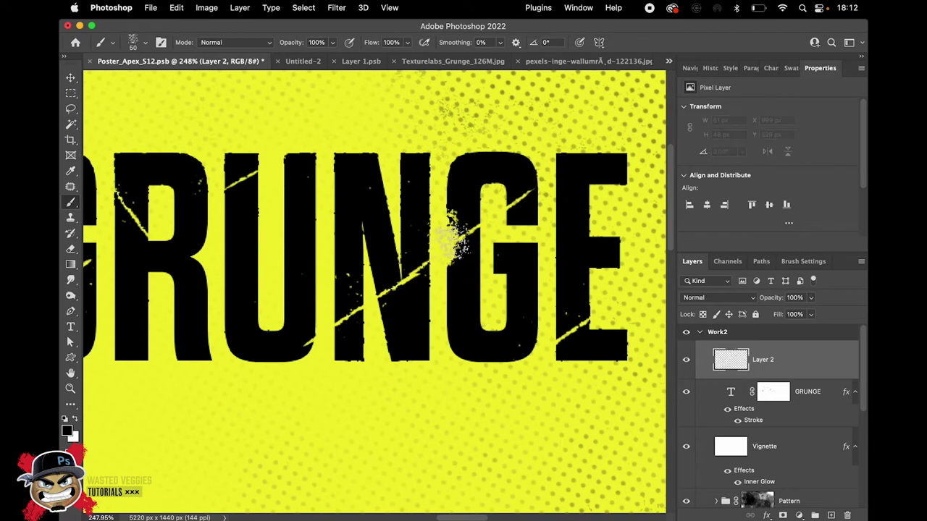
pyautogui.rightClick(462, 406)
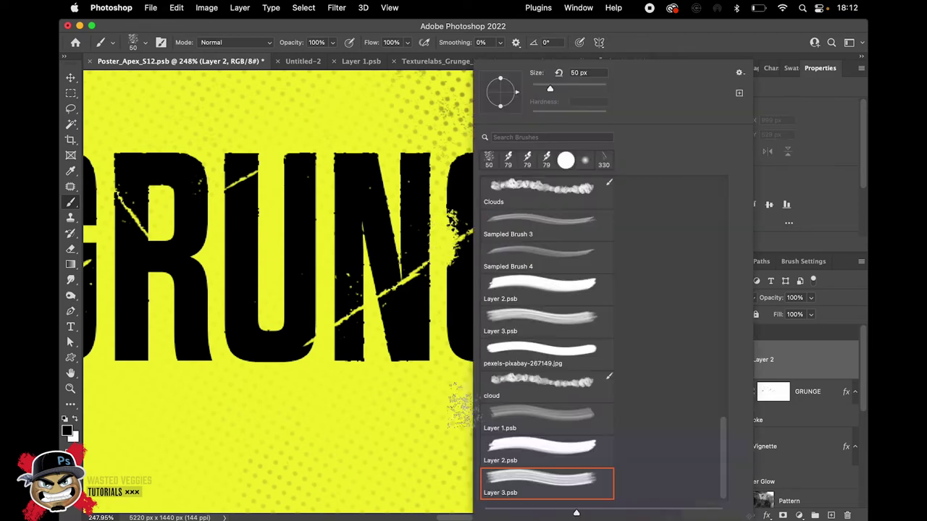
pyautogui.click(537, 455)
pyautogui.click(514, 418)
pyautogui.click(496, 385)
pyautogui.click(501, 347)
pyautogui.click(484, 326)
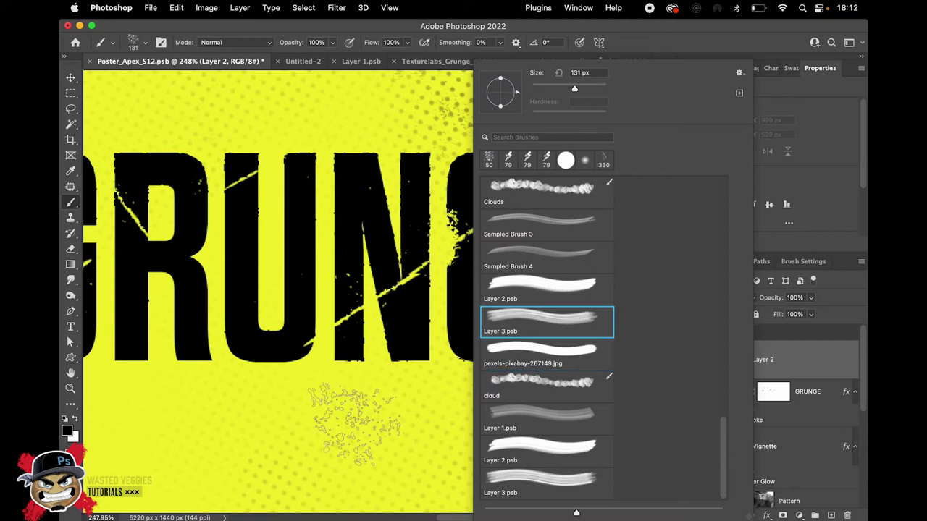
pyautogui.click(666, 35)
# Shrink the brush to 70 px and stamp grunge speckles over the N, G and top of the U.
pyautogui.press('[')
pyautogui.press('[')
pyautogui.press('[')
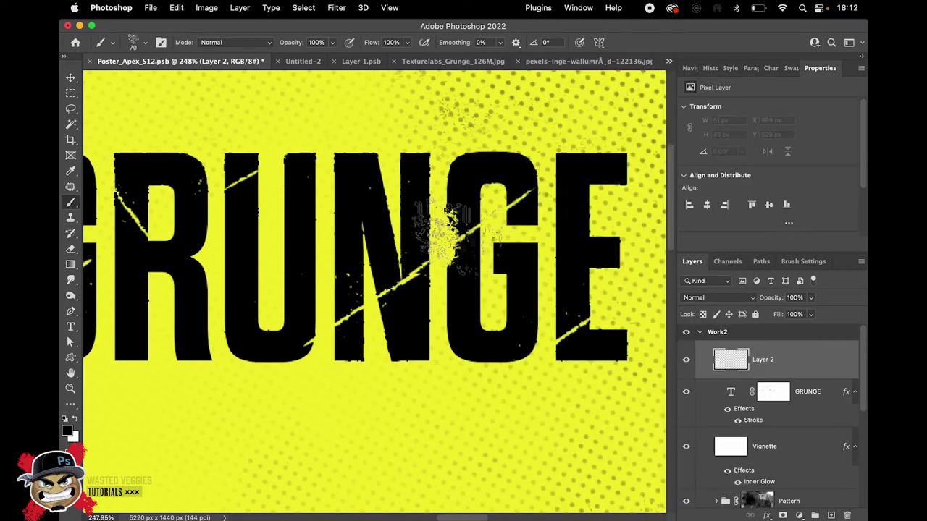
pyautogui.click(444, 230)
pyautogui.hscroll(5, 450, 318)
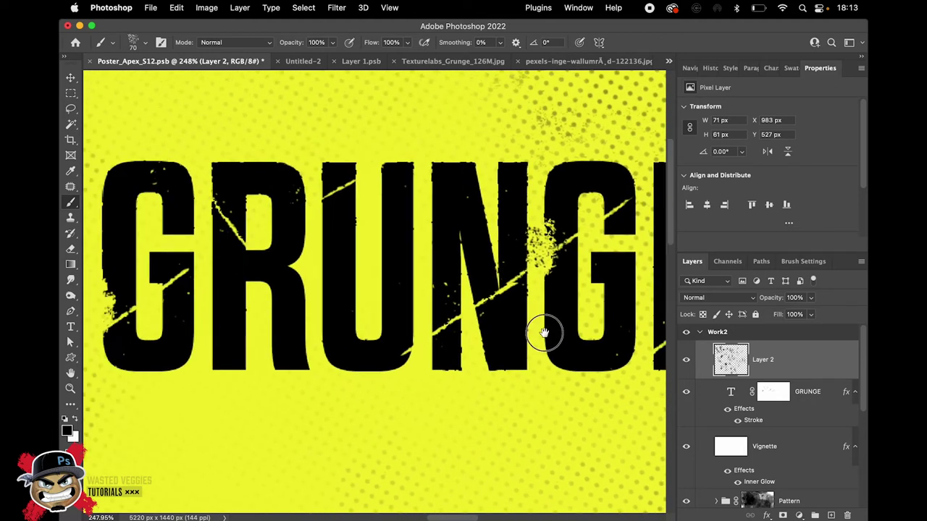
pyautogui.press('super+z')
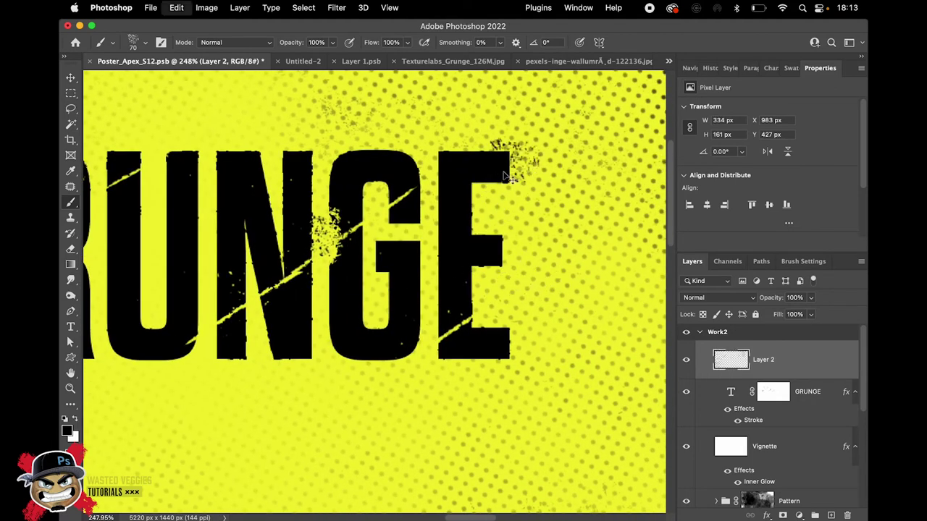
pyautogui.press('[')
pyautogui.click(504, 159)
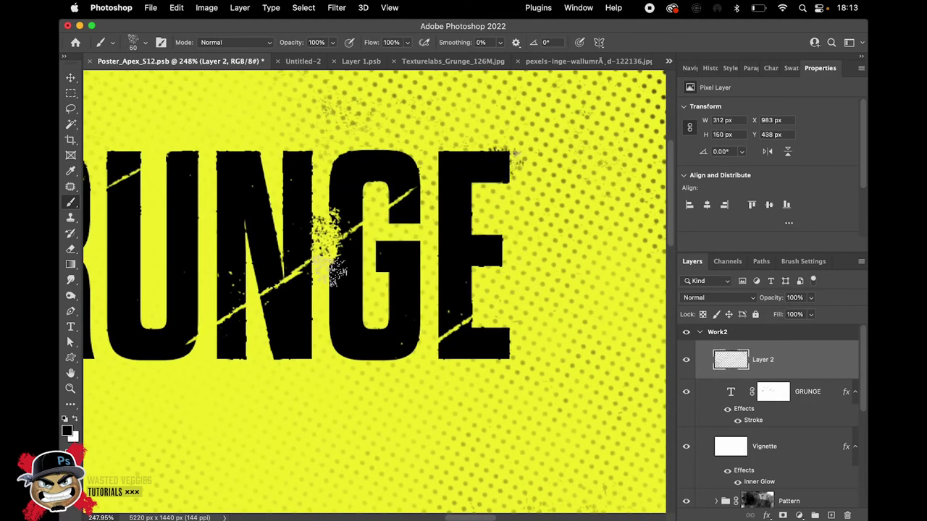
pyautogui.hscroll(-5, 517, 275)
pyautogui.click(411, 185)
pyautogui.hscroll(-5, 333, 289)
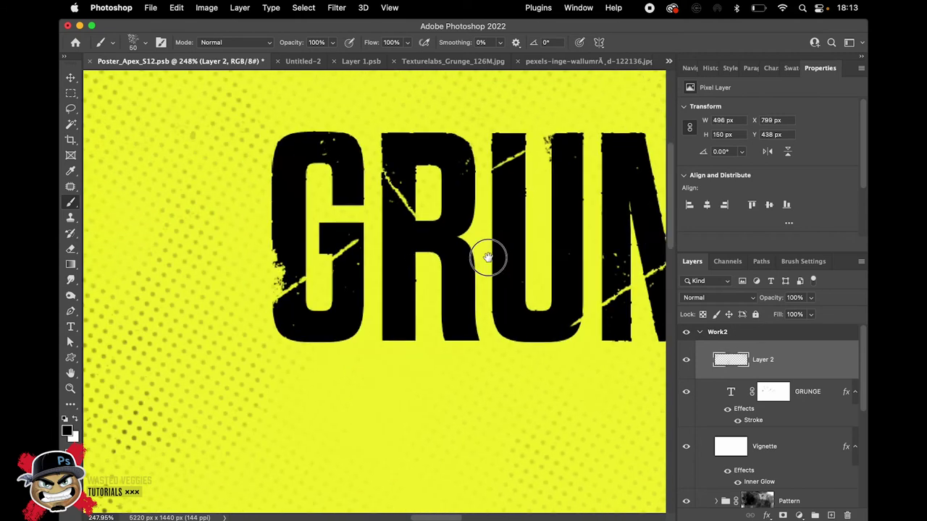
# Stamp dark speckles along the G's left edge and near the N's lower stem, redoing stray stamps.
pyautogui.click(267, 262)
pyautogui.press('super+z')
pyautogui.click(268, 252)
pyautogui.press('super+z')
pyautogui.click(285, 308)
pyautogui.click(279, 251)
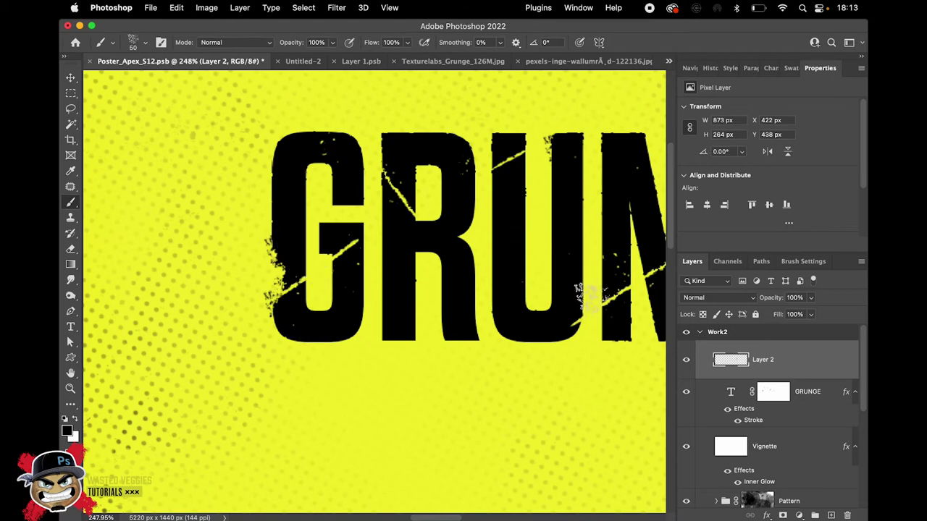
pyautogui.click(610, 340)
pyautogui.scroll(-2, 620, 338)
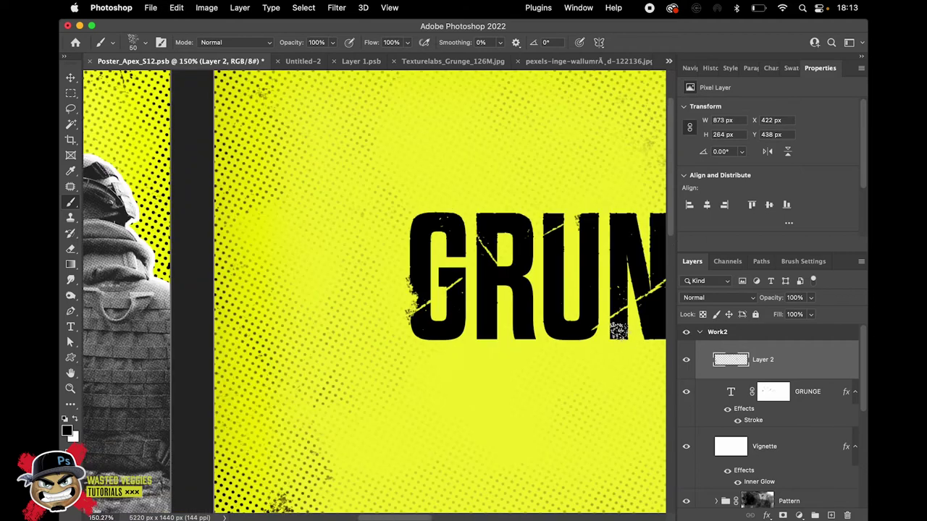
pyautogui.press('super+z')
pyautogui.click(616, 336)
# Pan and zoom out to review the whole poster, then bring up Safari.
pyautogui.moveTo(646, 366); pyautogui.dragTo(500, 376)
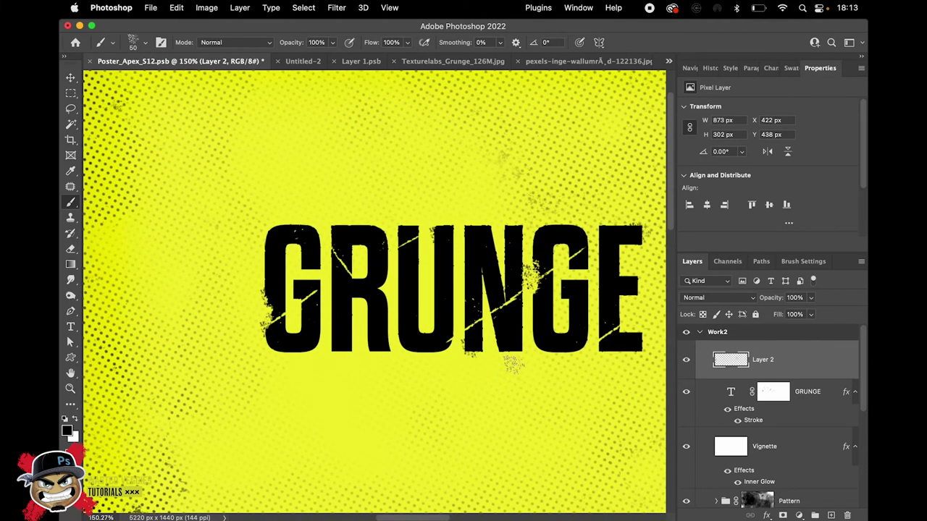
pyautogui.scroll(-2, 432, 257)
pyautogui.moveTo(571, 314); pyautogui.dragTo(539, 294)
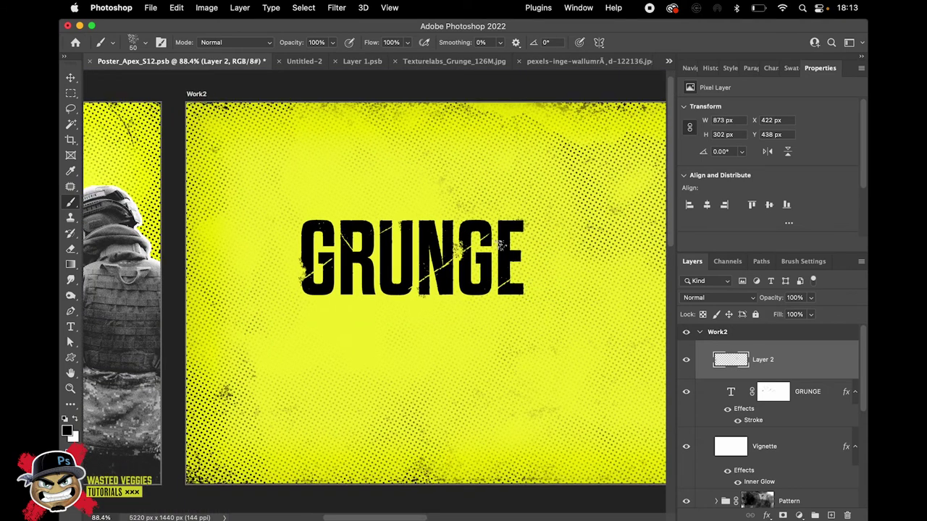
pyautogui.scroll(4, 499, 279)
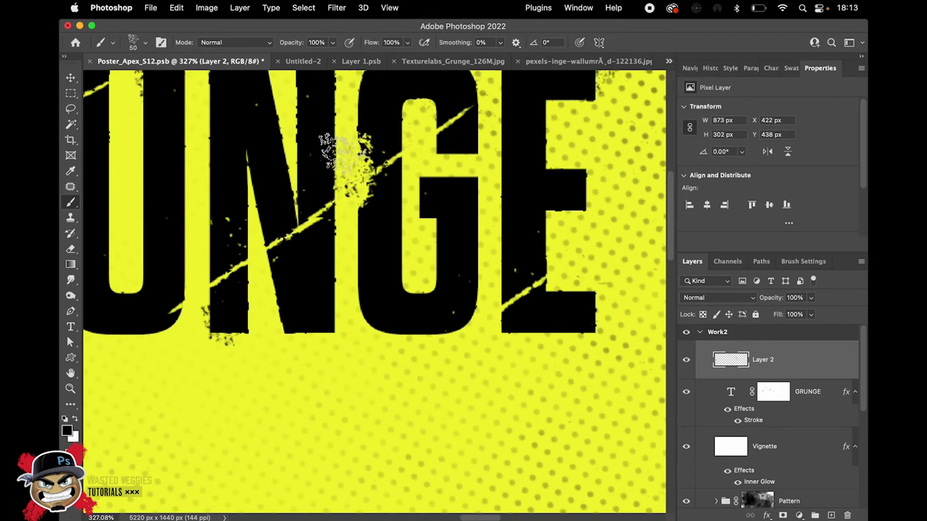
pyautogui.scroll(-6, 402, 221)
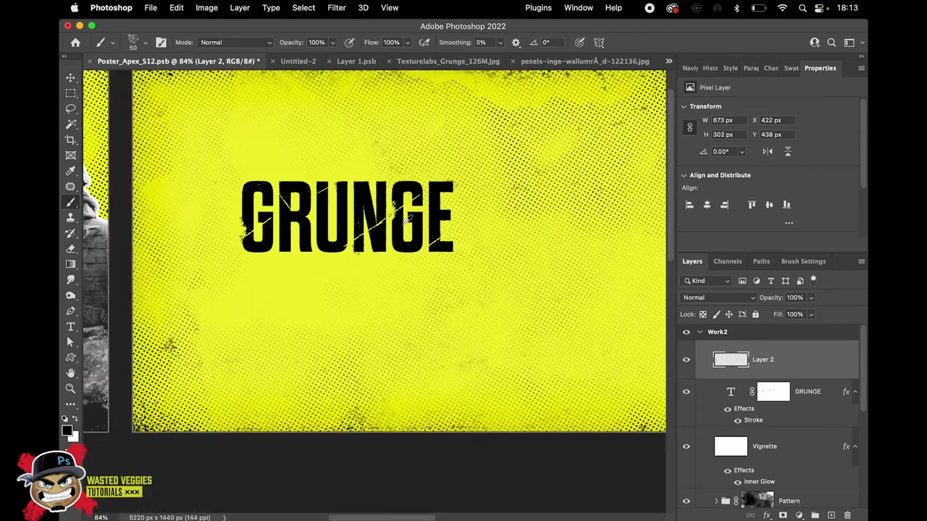
pyautogui.scroll(-2, 458, 246)
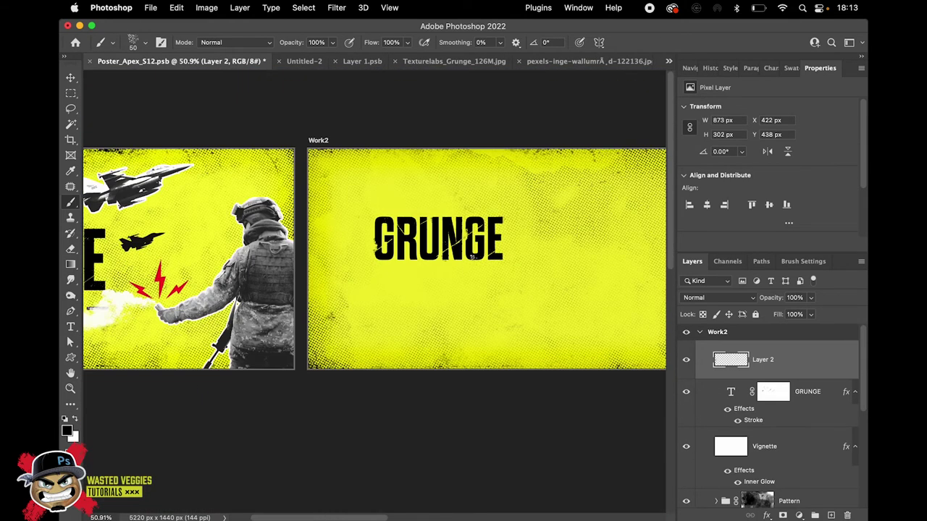
pyautogui.hscroll(-6, 449, 247)
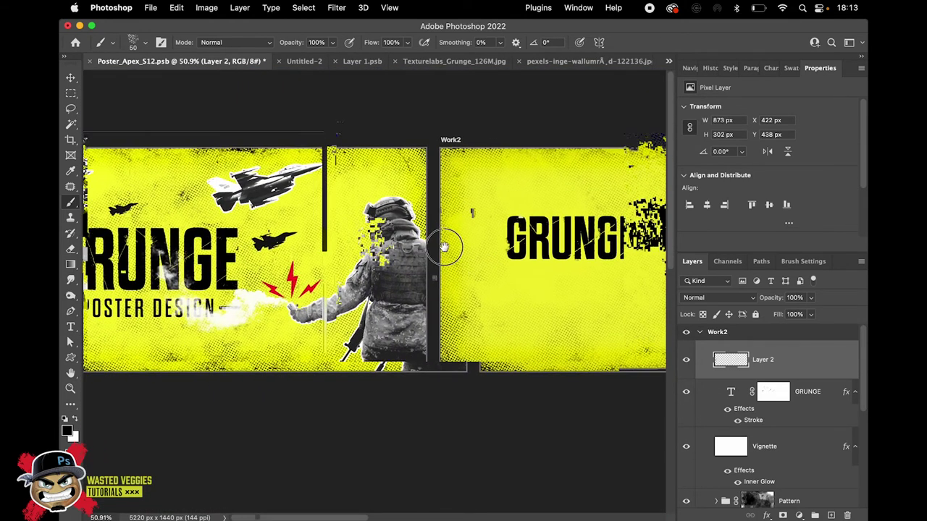
pyautogui.hscroll(3, 288, 293)
pyautogui.hscroll(-3, 172, 182)
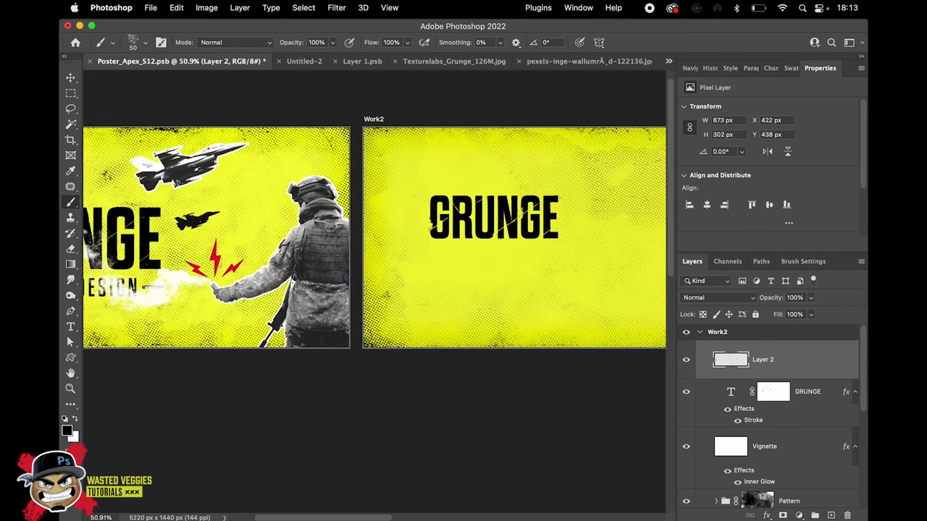
pyautogui.click(232, 500)
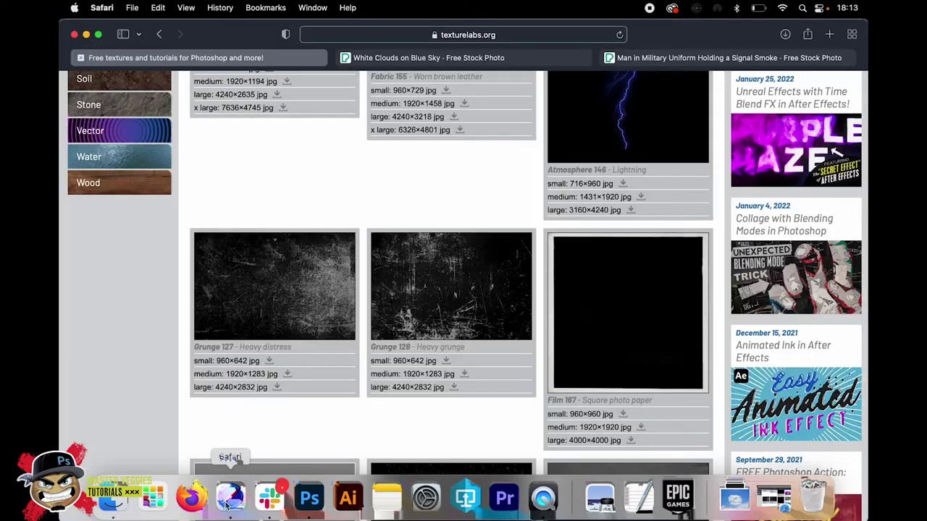
# Look over the Pexels soldier signal-smoke and white clouds photo pages, then minimize Safari.
pyautogui.click(648, 56)
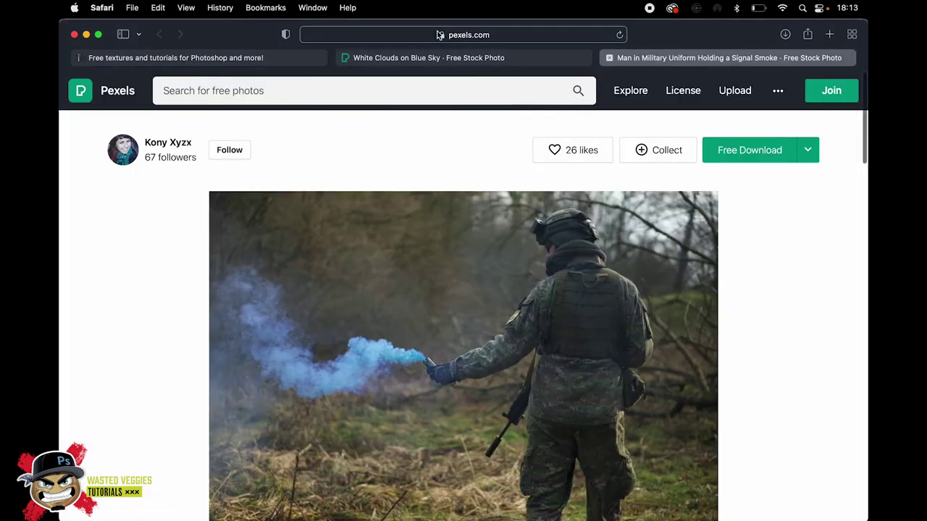
pyautogui.click(447, 55)
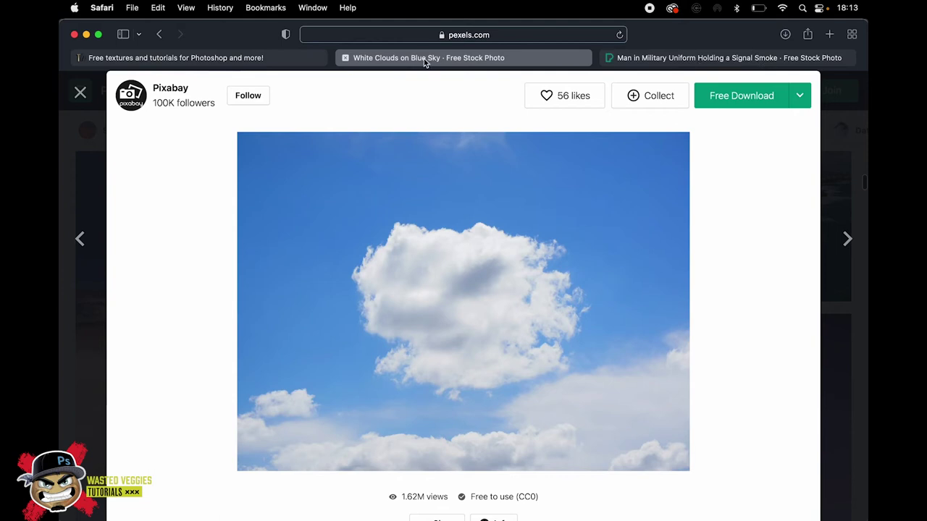
pyautogui.click(679, 54)
pyautogui.scroll(-10, 619, 318)
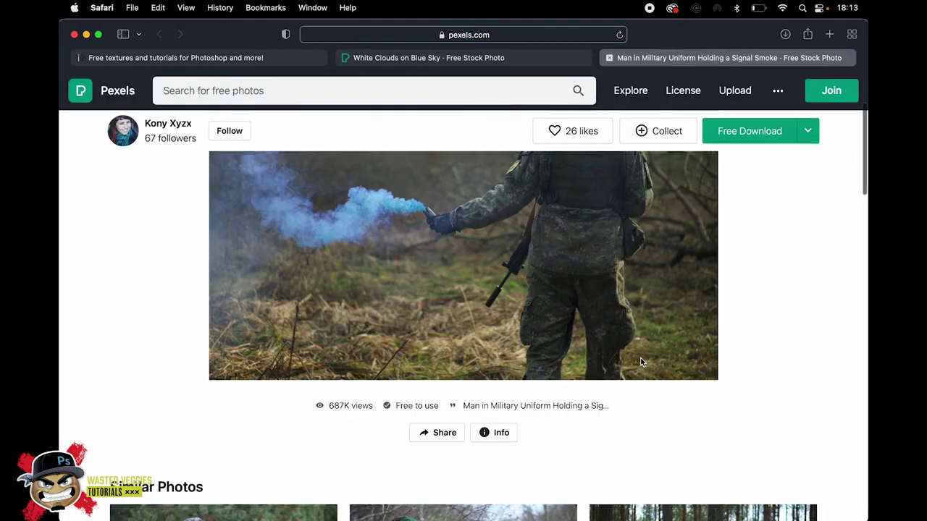
pyautogui.scroll(6, 618, 318)
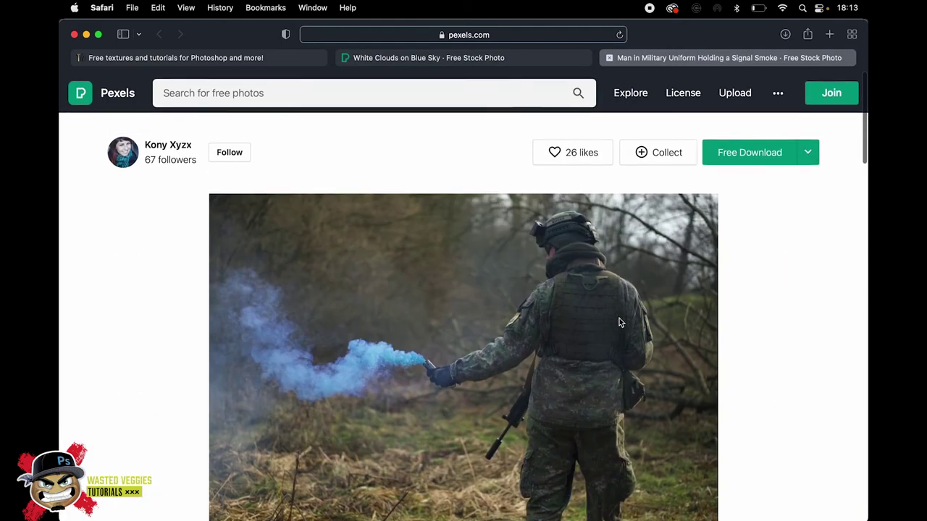
pyautogui.scroll(-1, 619, 318)
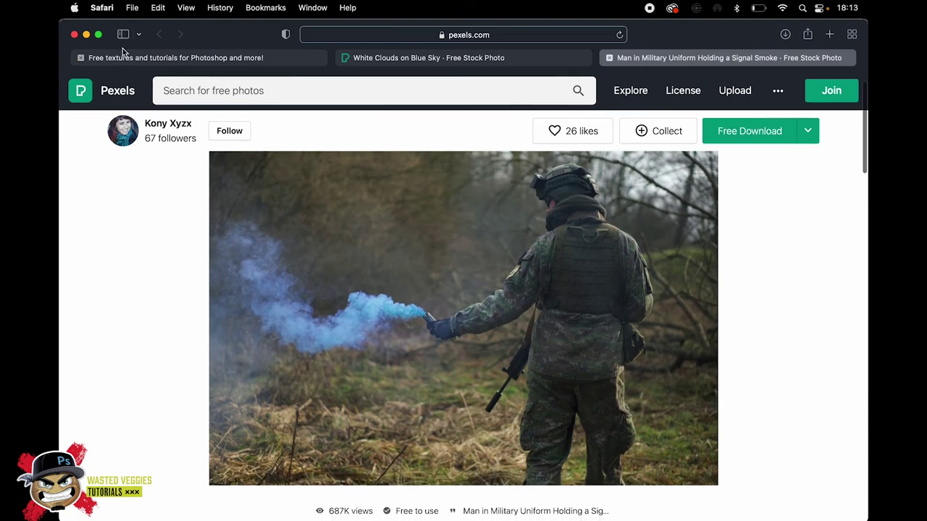
pyautogui.click(86, 35)
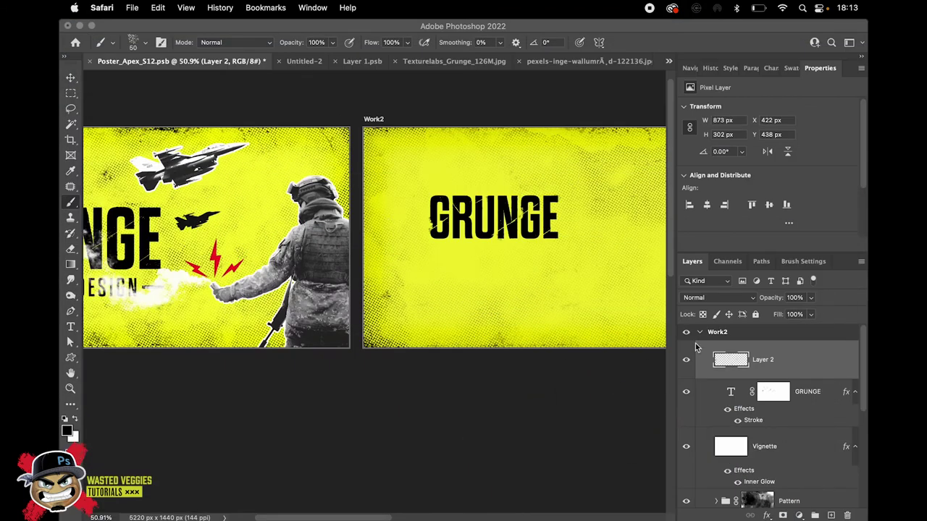
# Close the Layer 2.psb splatter document without saving.
pyautogui.scroll(-3, 789, 363)
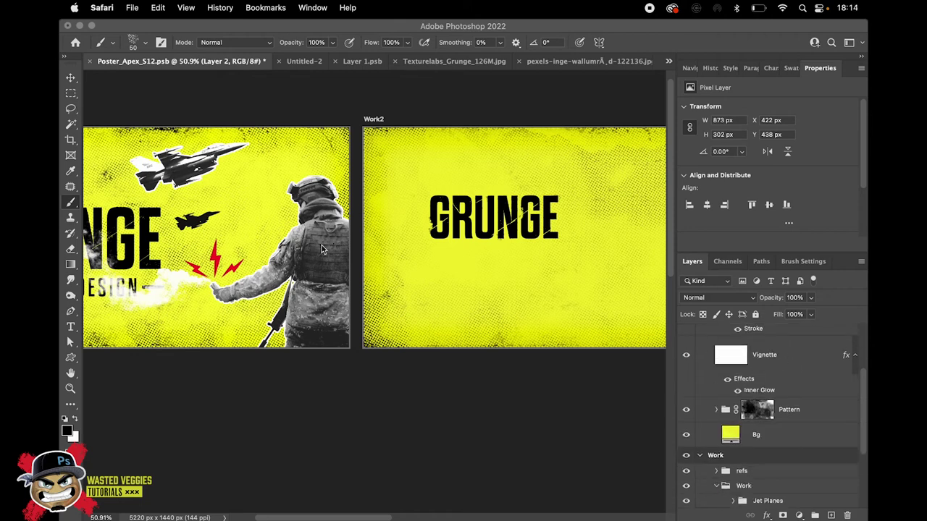
pyautogui.scroll(5, 313, 288)
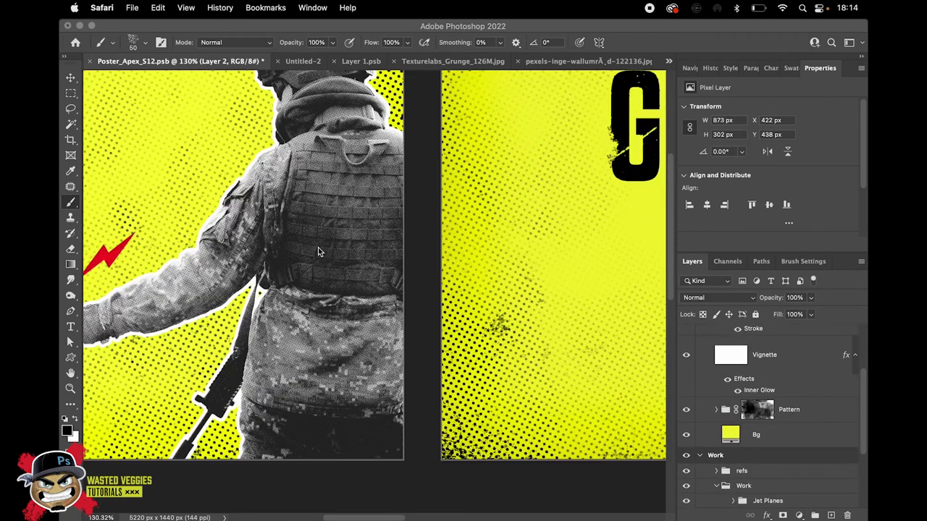
pyautogui.click(532, 296)
pyautogui.scroll(-3, 352, 242)
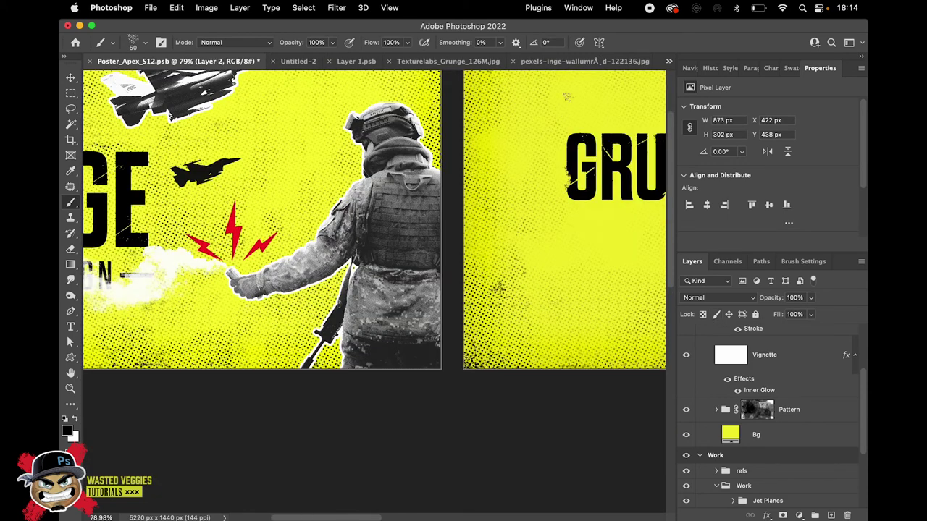
pyautogui.click(569, 64)
pyautogui.click(372, 64)
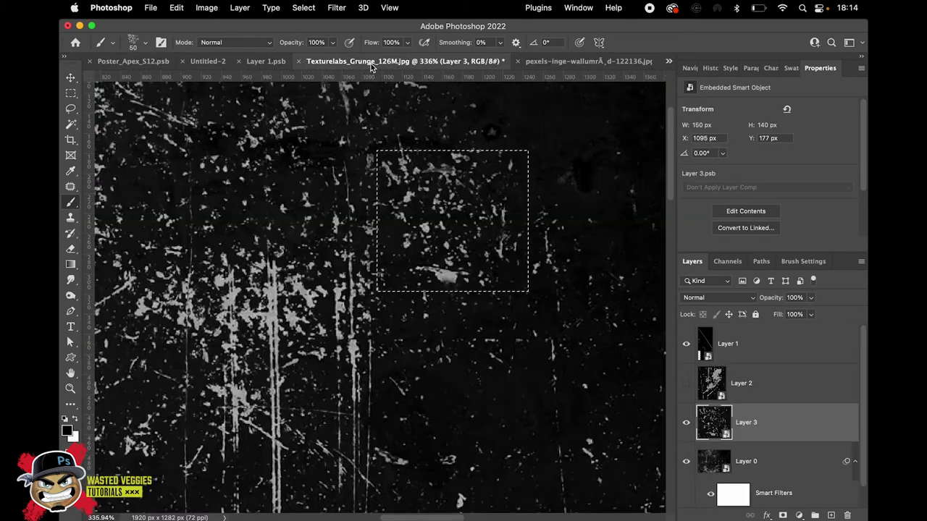
pyautogui.click(669, 61)
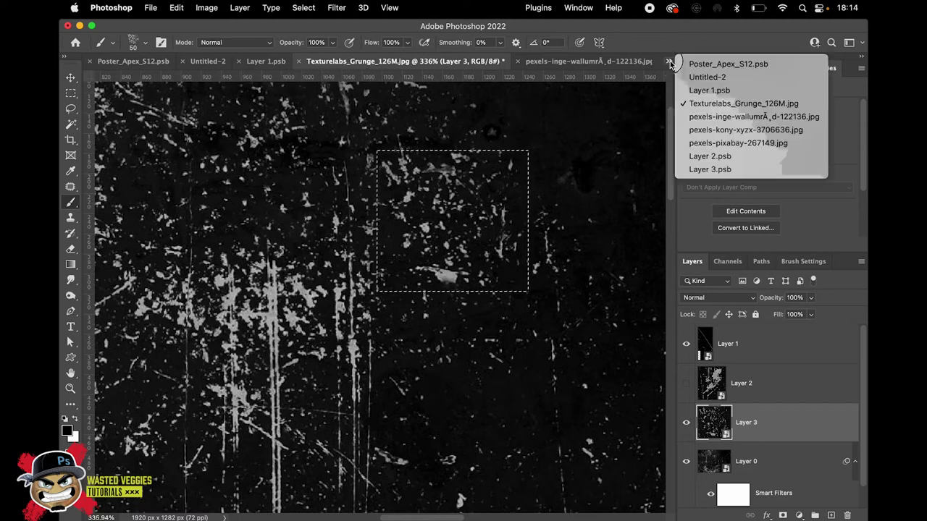
pyautogui.click(711, 156)
pyautogui.click(505, 61)
pyautogui.click(481, 232)
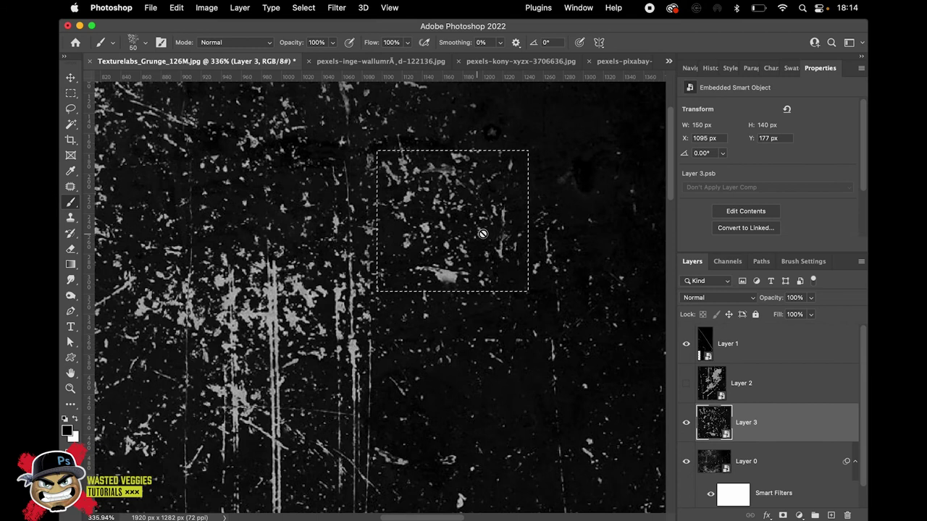
# Close pexels-pixabay-267149.jpg without saving and bring up the soldier smoke photo.
pyautogui.click(668, 62)
pyautogui.click(721, 142)
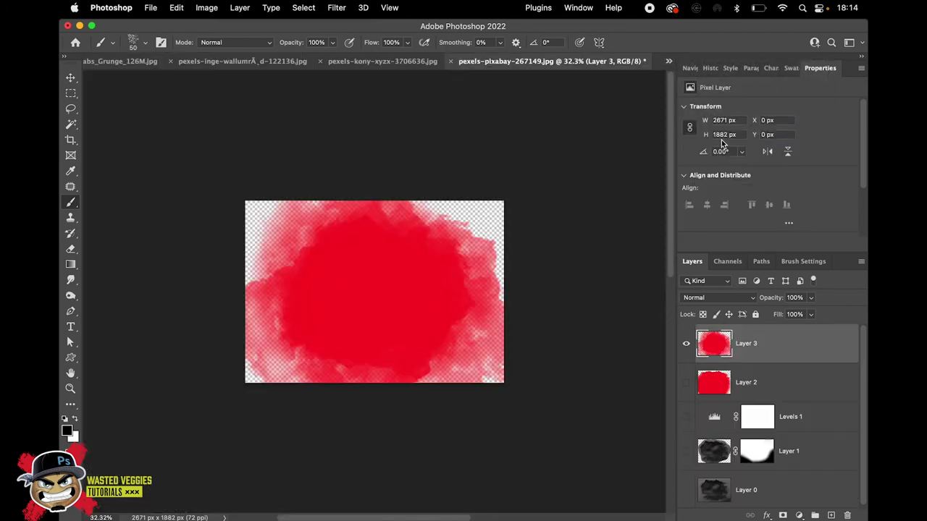
pyautogui.click(451, 62)
pyautogui.click(463, 233)
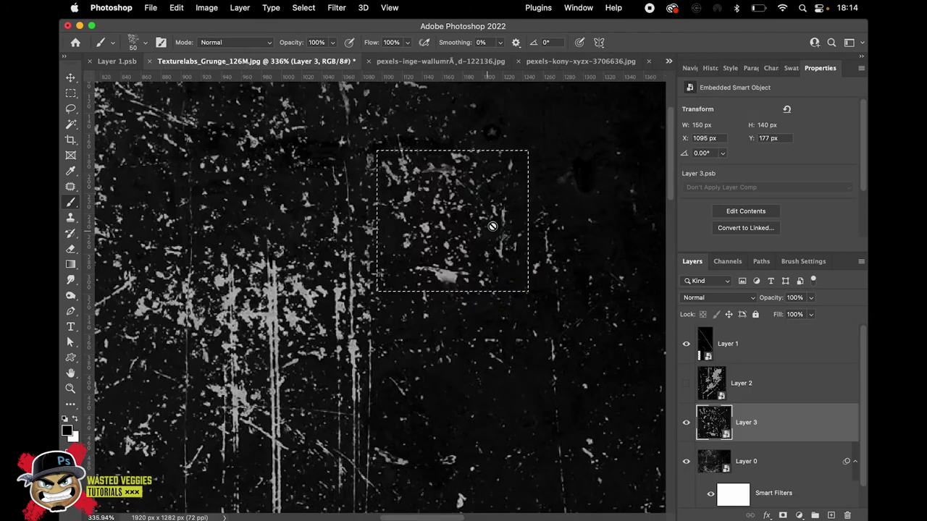
pyautogui.click(668, 62)
pyautogui.click(720, 130)
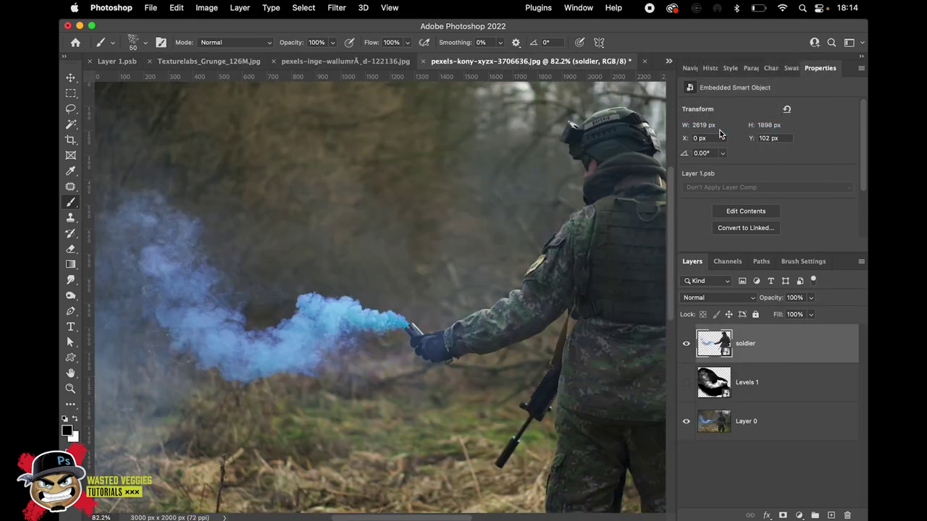
# Run Select Subject on Layer 0 to select the soldier automatically.
pyautogui.scroll(-3, 422, 237)
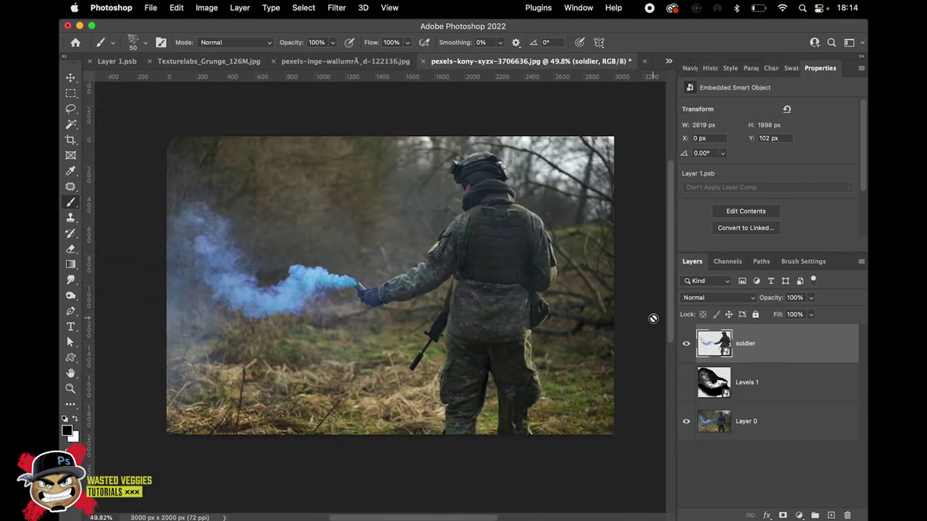
pyautogui.click(765, 425)
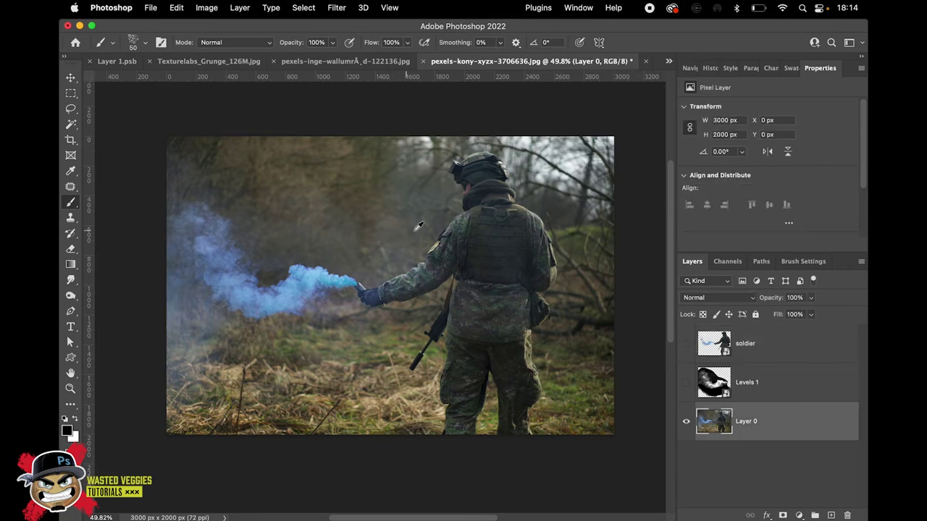
pyautogui.scroll(-2, 782, 189)
pyautogui.click(755, 204)
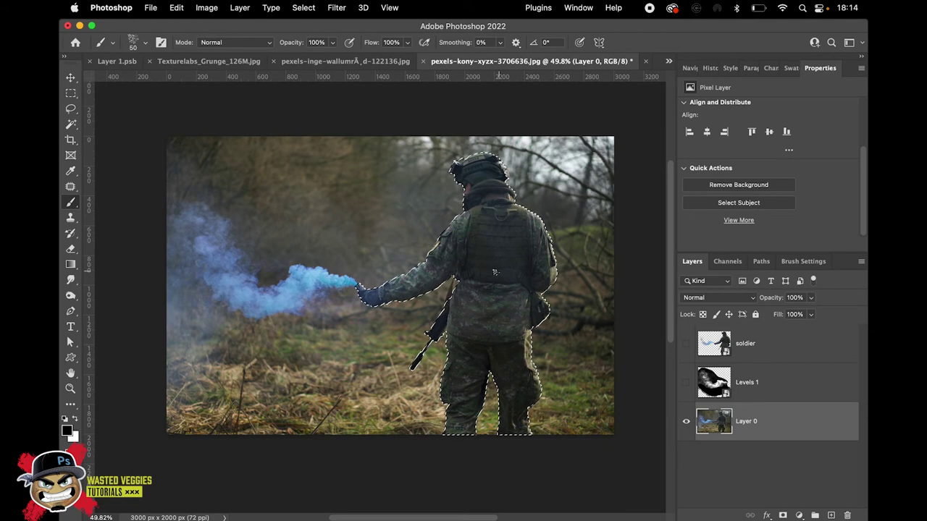
pyautogui.scroll(10, 469, 310)
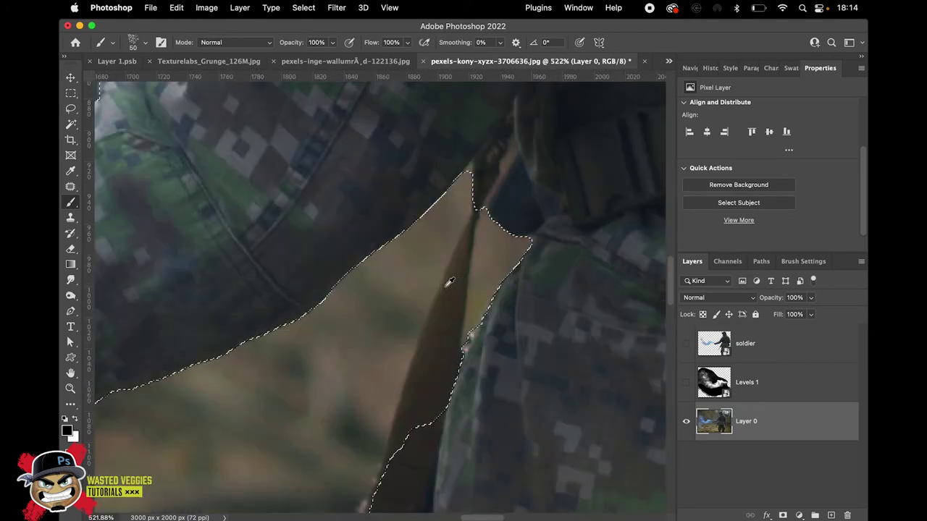
# Add the rifle sling to the selection with the Lasso tool.
pyautogui.press('l')
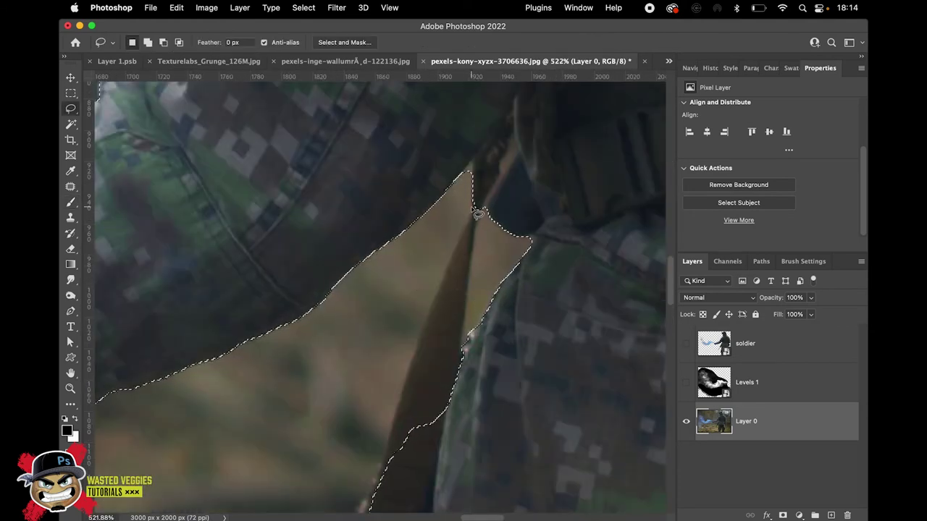
pyautogui.click(480, 208)
pyautogui.moveTo(480, 208)
pyautogui.mouseDown()
pyautogui.moveTo(380, 469)
pyautogui.moveTo(425, 470)
pyautogui.moveTo(448, 440)
pyautogui.moveTo(484, 208)
pyautogui.mouseUp()
pyautogui.keyDown('shift'); pyautogui.click(484, 218); pyautogui.keyUp('shift')
pyautogui.moveTo(472, 286)
pyautogui.mouseDown()
pyautogui.moveTo(454, 362)
pyautogui.moveTo(438, 383)
pyautogui.moveTo(450, 264)
pyautogui.moveTo(521, 153)
pyautogui.mouseUp()
pyautogui.keyDown('alt'); pyautogui.click(504, 160); pyautogui.keyUp('alt')
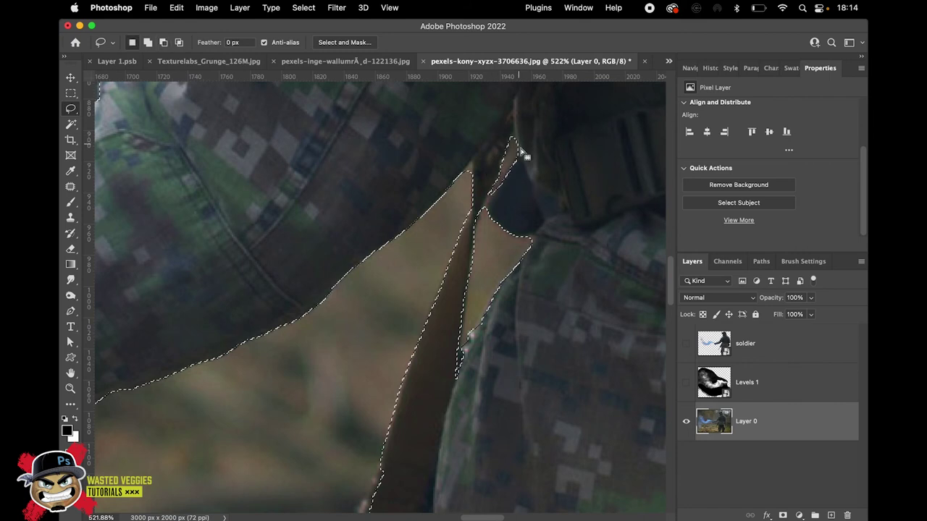
# Add the missing leg edge and fix the selection around the side pouch.
pyautogui.scroll(-5, 521, 159)
pyautogui.scroll(-3, 523, 358)
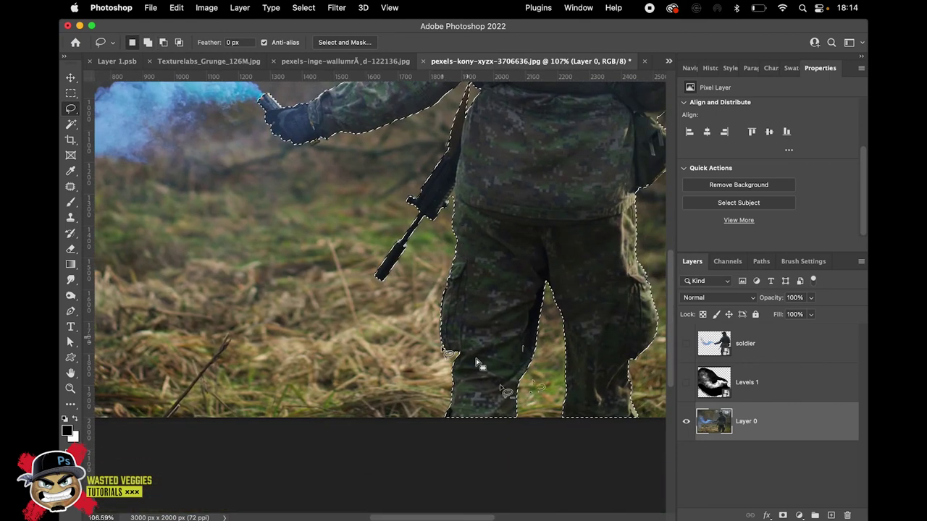
pyautogui.scroll(5, 478, 363)
pyautogui.moveTo(341, 364); pyautogui.dragTo(380, 342)
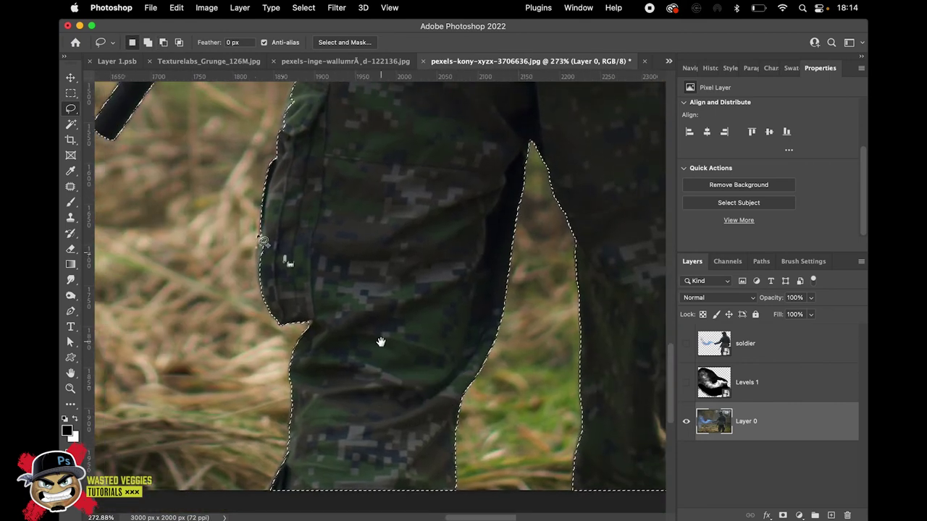
pyautogui.moveTo(480, 285); pyautogui.dragTo(248, 272)
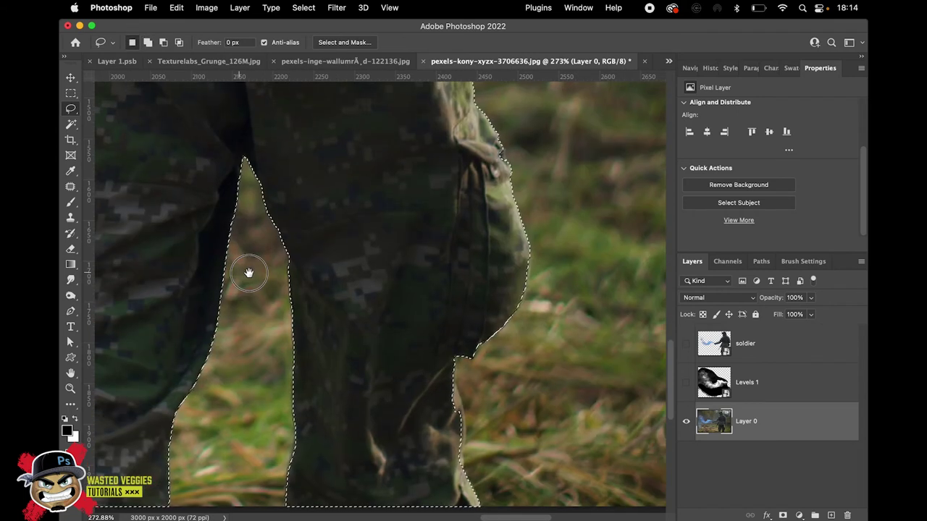
pyautogui.moveTo(454, 394)
pyautogui.keyDown('shift'); pyautogui.mouseDown()
pyautogui.moveTo(464, 473)
pyautogui.moveTo(399, 475)
pyautogui.mouseUp(); pyautogui.keyUp('shift')
pyautogui.scroll(15, 399, 475)
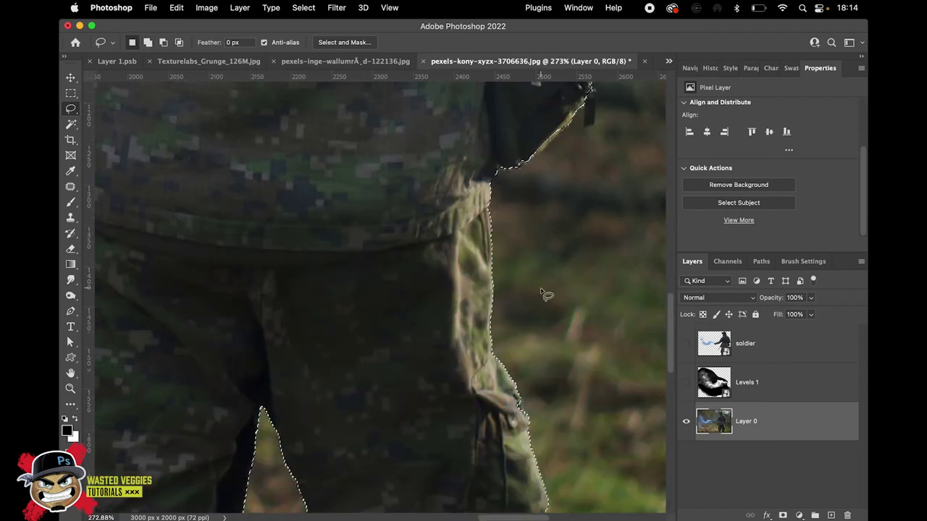
pyautogui.scroll(5, 526, 284)
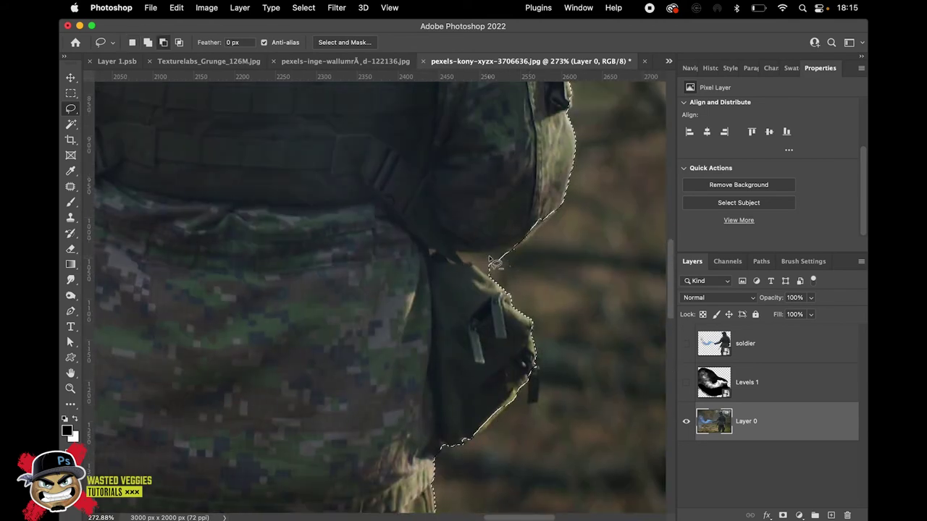
pyautogui.scroll(3, 481, 262)
pyautogui.moveTo(492, 262)
pyautogui.mouseDown()
pyautogui.moveTo(529, 261)
pyautogui.moveTo(497, 248)
pyautogui.moveTo(435, 248)
pyautogui.moveTo(474, 276)
pyautogui.moveTo(596, 269)
pyautogui.moveTo(580, 258)
pyautogui.mouseUp()
# Add the helmet visor edge to the soldier selection.
pyautogui.scroll(3, 521, 306)
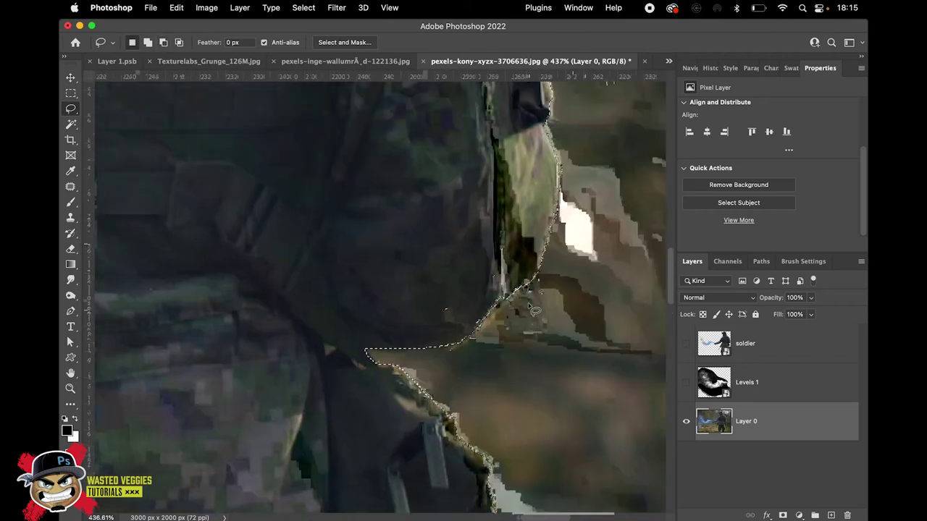
pyautogui.press('shift')
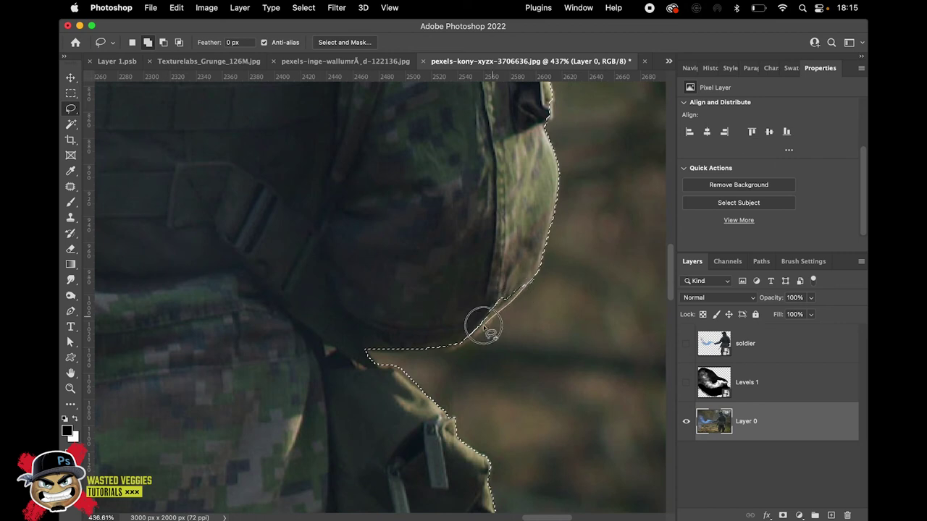
pyautogui.scroll(5, 562, 407)
pyautogui.scroll(10, 541, 469)
pyautogui.hscroll(-8, 541, 468)
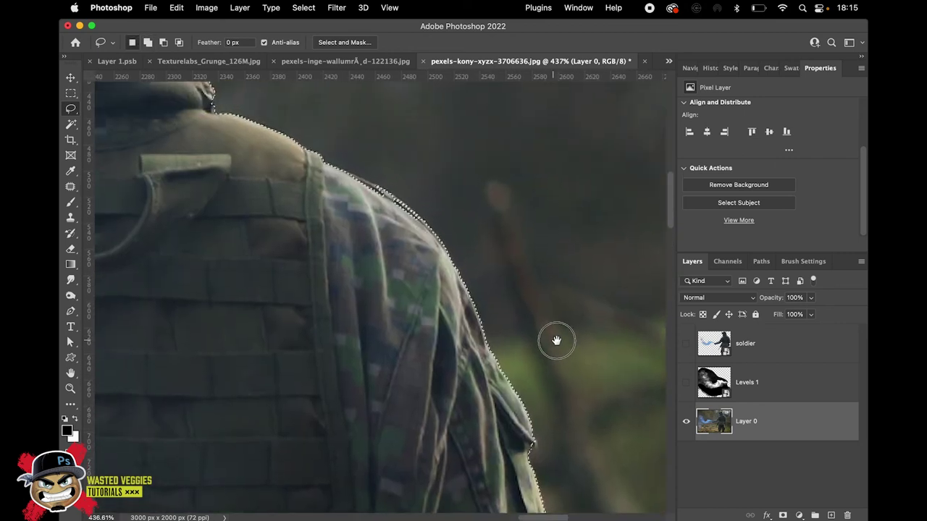
pyautogui.scroll(2, 407, 268)
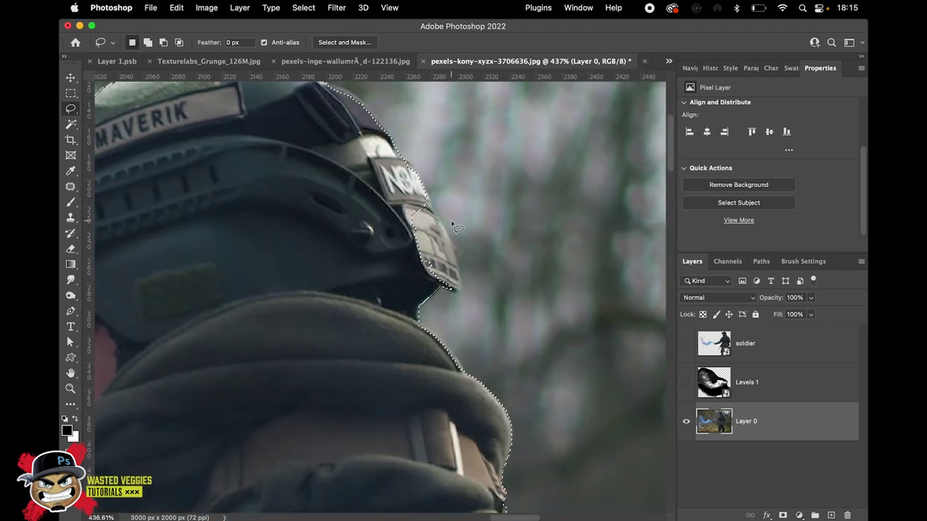
pyautogui.moveTo(452, 248); pyautogui.dragTo(458, 283)
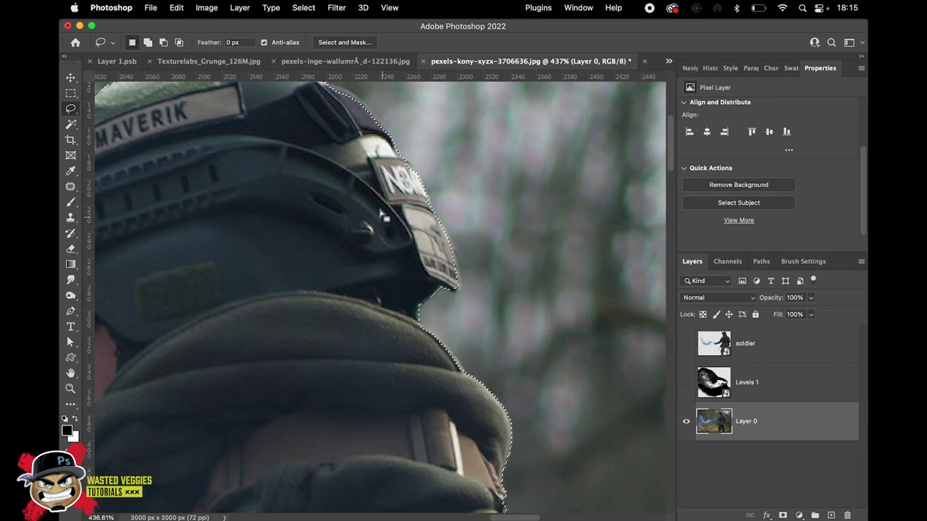
# Tidy the selection around the yellow patch by the glove.
pyautogui.scroll(5, 458, 287)
pyautogui.hscroll(-5, 458, 286)
pyautogui.scroll(1, 450, 292)
pyautogui.hscroll(-1, 450, 291)
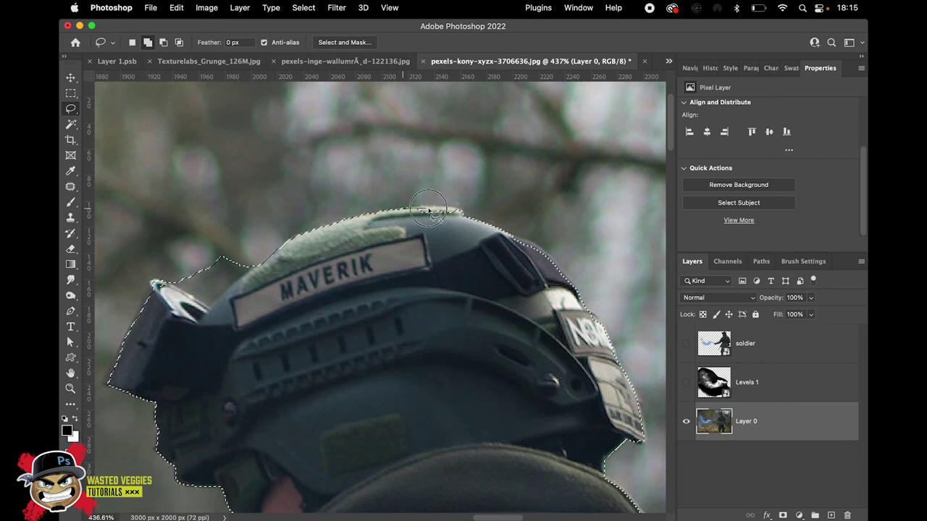
pyautogui.hscroll(-6, 423, 292)
pyautogui.scroll(-4, 424, 292)
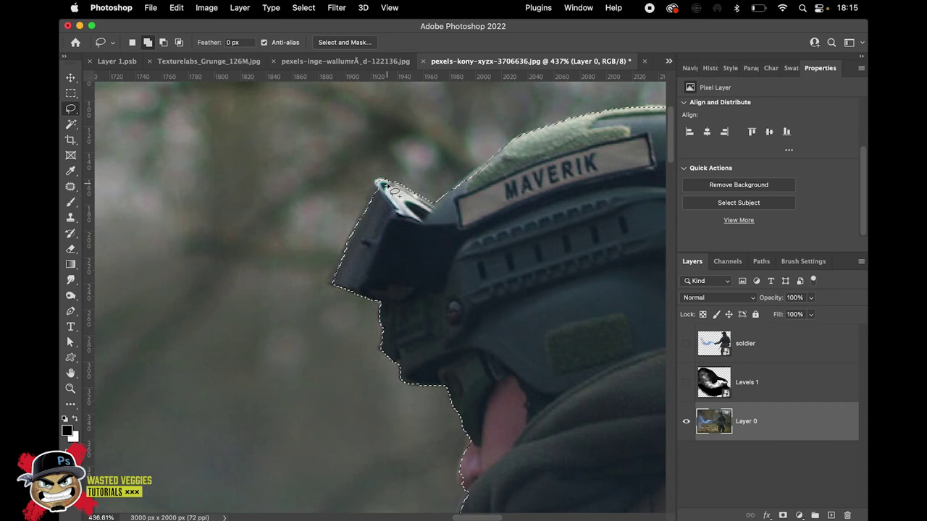
pyautogui.scroll(-6, 409, 250)
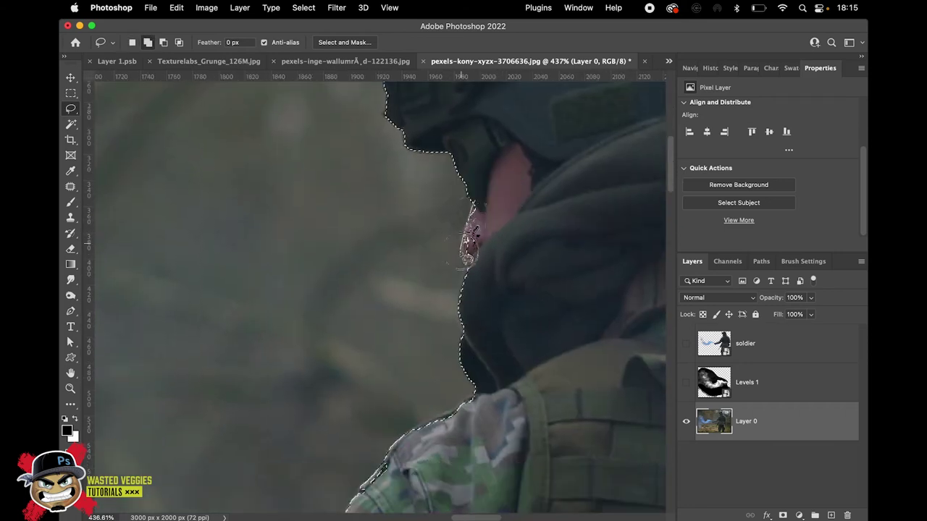
pyautogui.moveTo(506, 296); pyautogui.dragTo(479, 209)
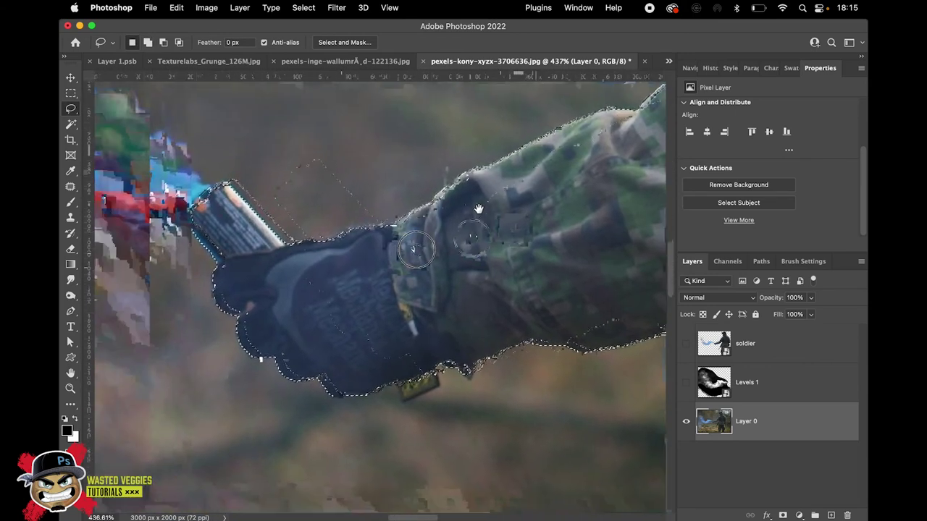
pyautogui.moveTo(476, 348)
pyautogui.mouseDown()
pyautogui.moveTo(498, 362)
pyautogui.moveTo(491, 356)
pyautogui.moveTo(494, 372)
pyautogui.moveTo(528, 345)
pyautogui.mouseUp()
pyautogui.scroll(-5, 410, 276)
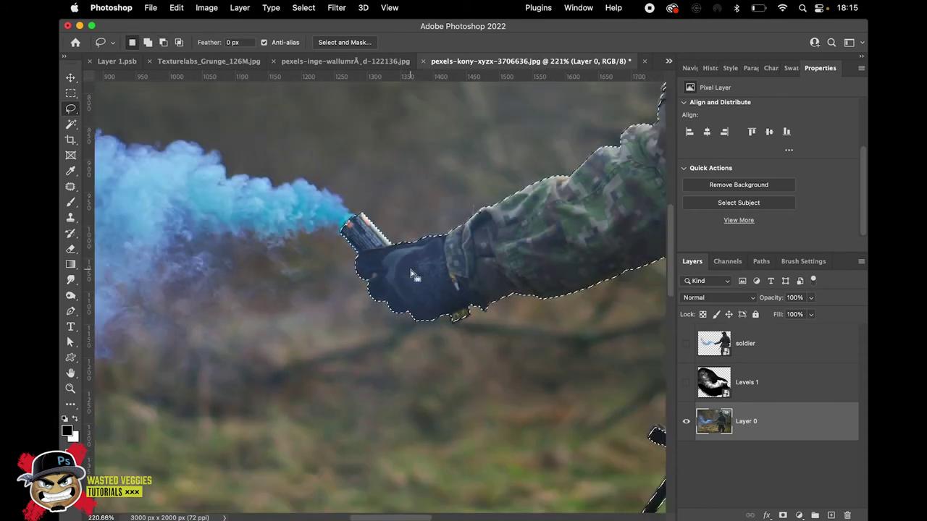
pyautogui.scroll(-7, 411, 275)
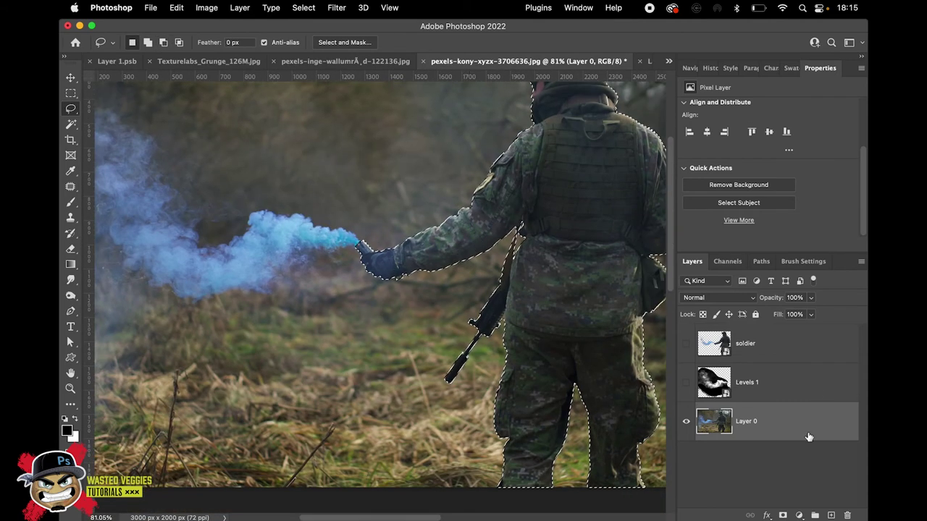
# Copy the soldier to Layer 1, then lasso the smoke plume on Layer 0.
pyautogui.press('super+j')
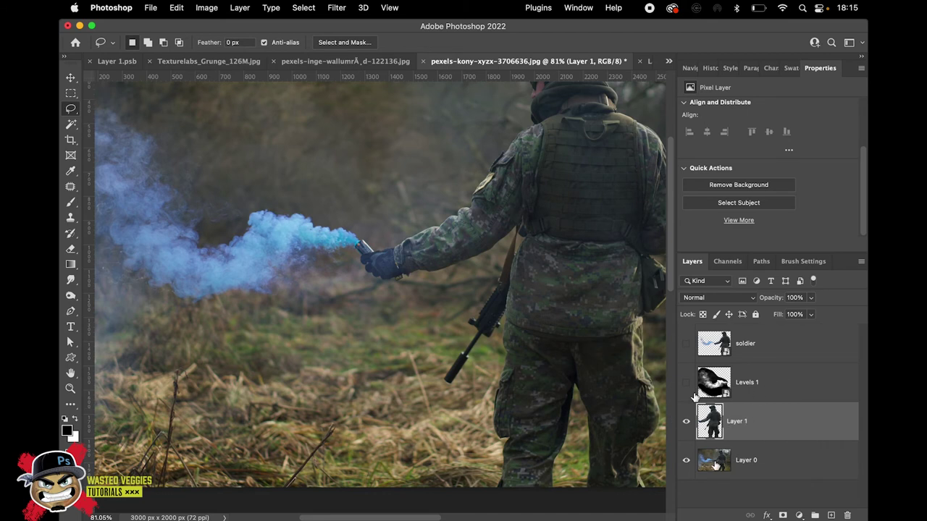
pyautogui.hscroll(-5, 411, 253)
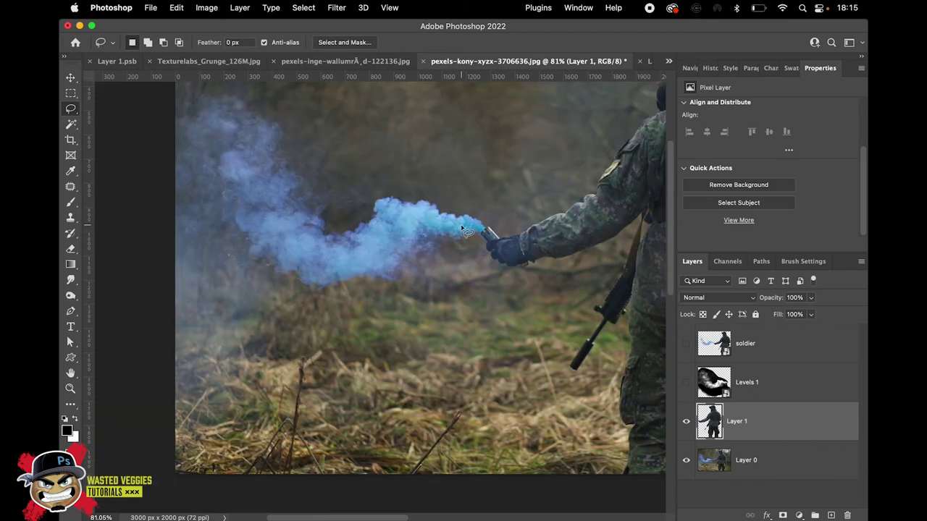
pyautogui.click(757, 461)
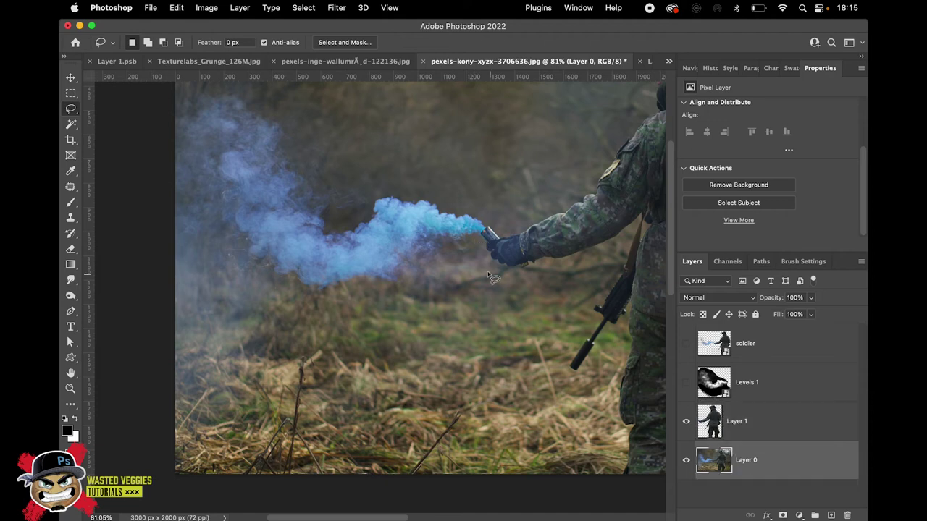
pyautogui.moveTo(480, 239)
pyautogui.mouseDown()
pyautogui.moveTo(343, 184)
pyautogui.moveTo(294, 114)
pyautogui.moveTo(219, 81)
pyautogui.moveTo(185, 102)
pyautogui.moveTo(173, 135)
pyautogui.moveTo(197, 236)
pyautogui.moveTo(256, 291)
pyautogui.moveTo(375, 289)
pyautogui.moveTo(452, 264)
pyautogui.mouseUp()
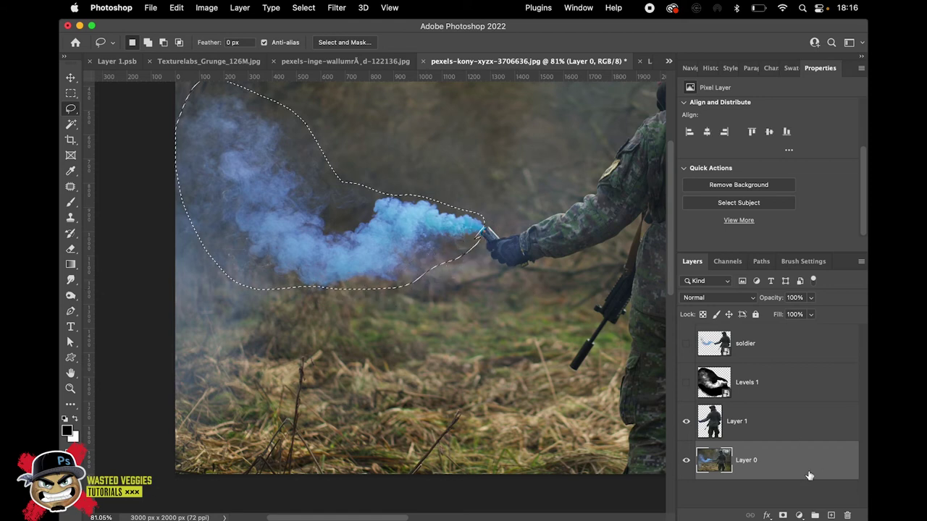
# Copy the smoke to Layer 2, hide Layer 0, and desaturate the smoke to grey.
pyautogui.press('super+j')
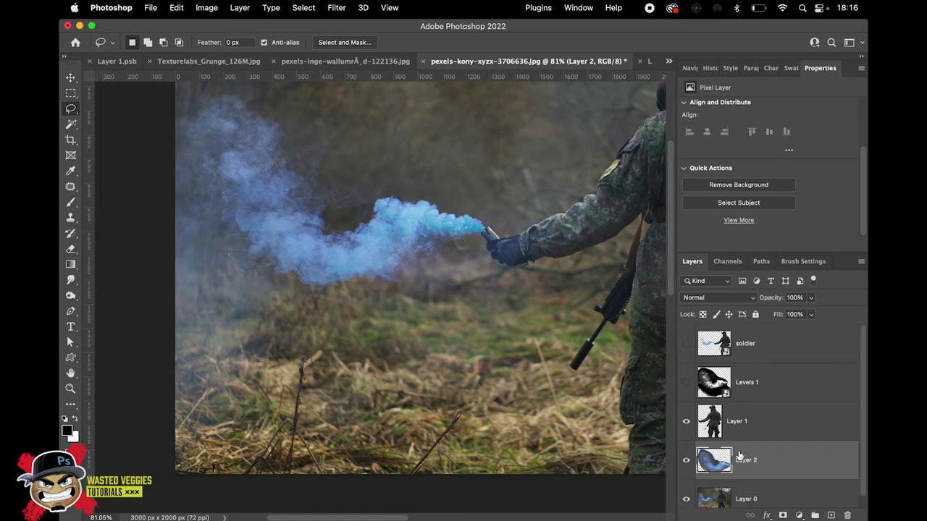
pyautogui.scroll(-1, 740, 456)
pyautogui.click(686, 490)
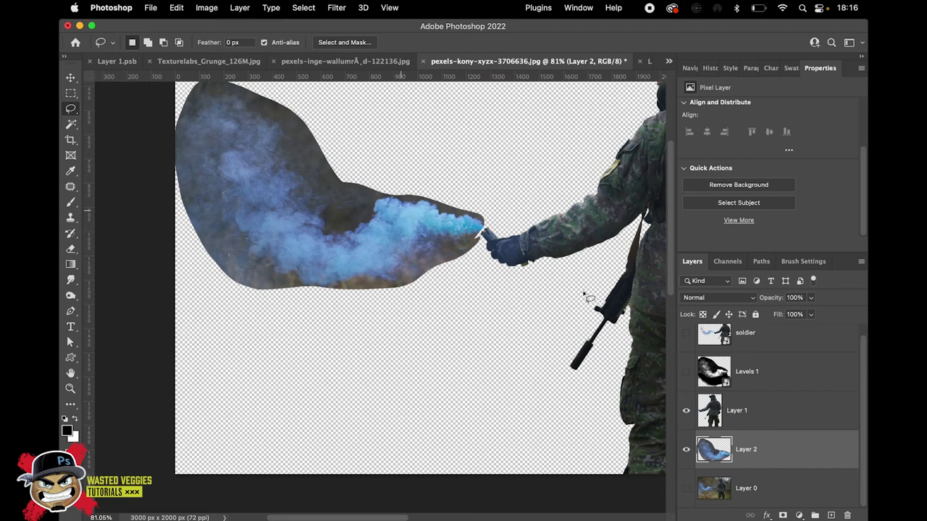
pyautogui.click(207, 8)
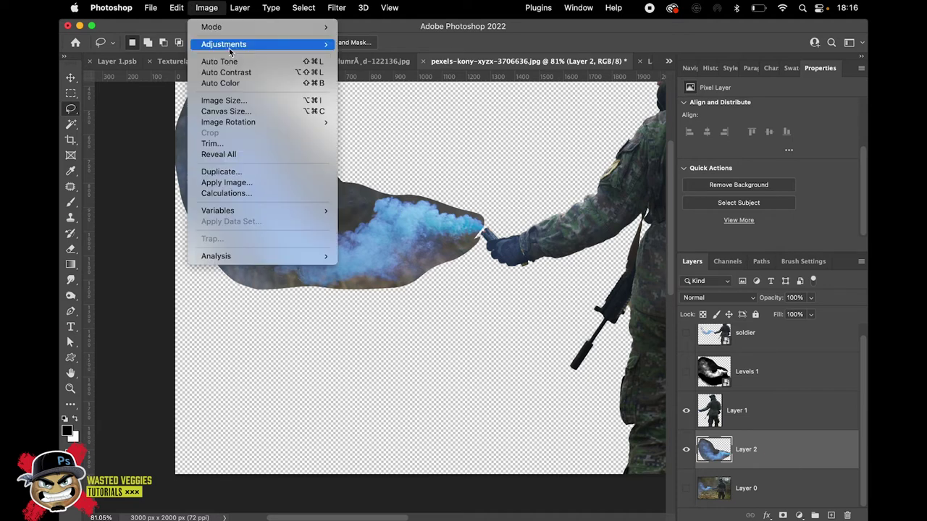
pyautogui.moveTo(252, 44)
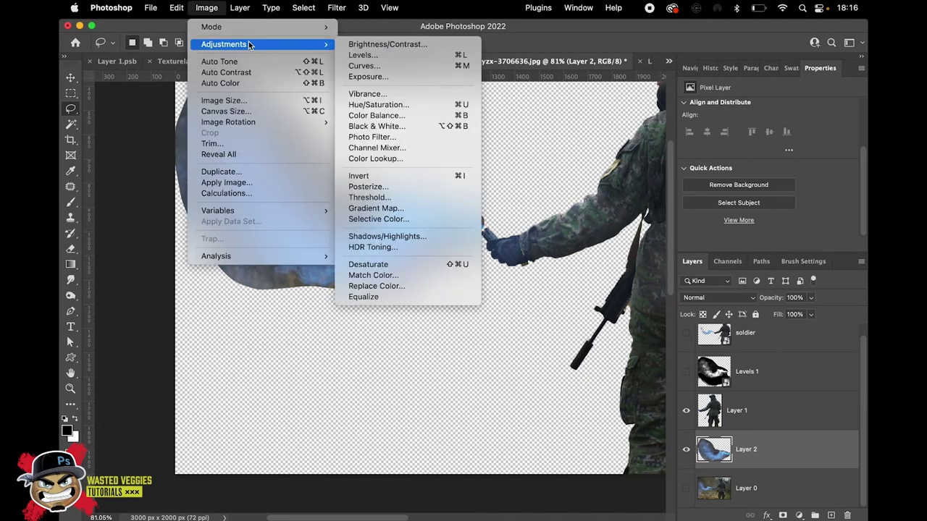
pyautogui.click(384, 264)
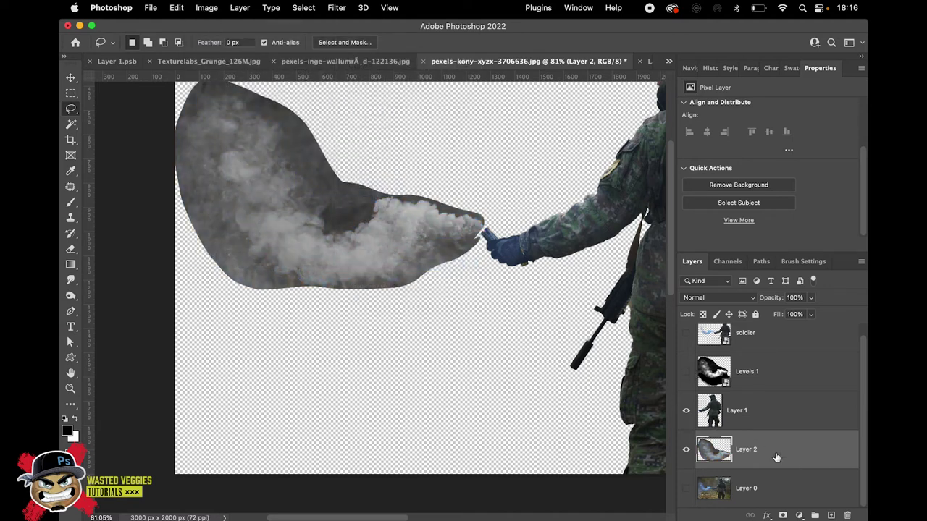
pyautogui.press('super+l')
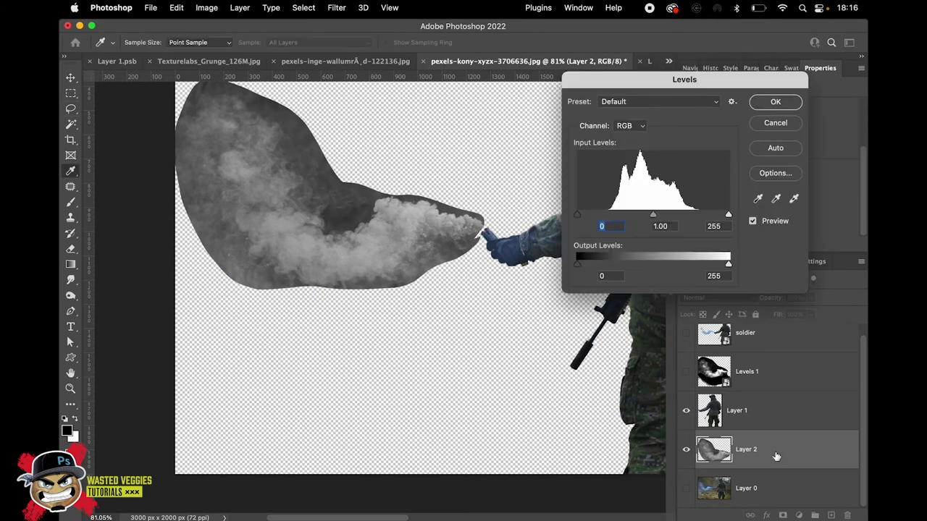
# Apply Levels of 105 / 1.10 / 169 to the smoke layer.
pyautogui.moveTo(577, 215); pyautogui.dragTo(653, 215)
pyautogui.moveTo(728, 215); pyautogui.dragTo(677, 215)
pyautogui.moveTo(612, 215); pyautogui.dragTo(657, 216)
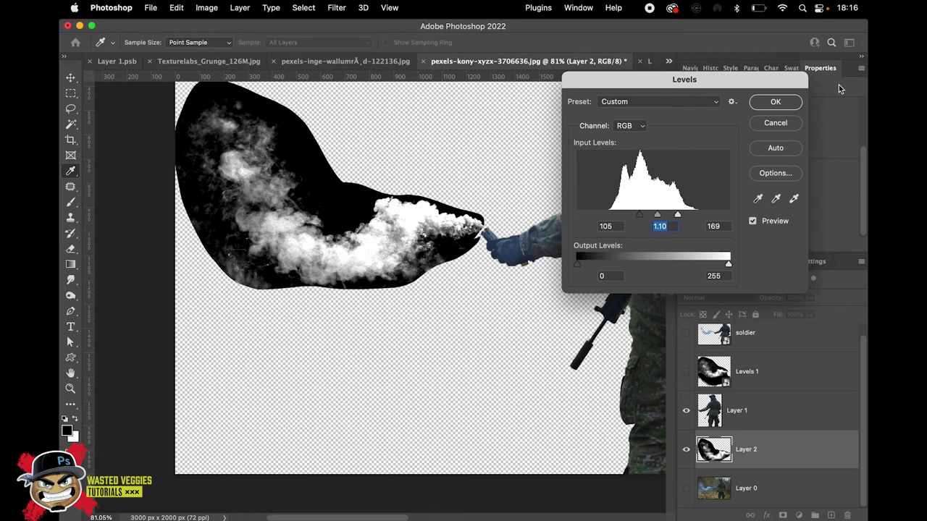
pyautogui.click(775, 103)
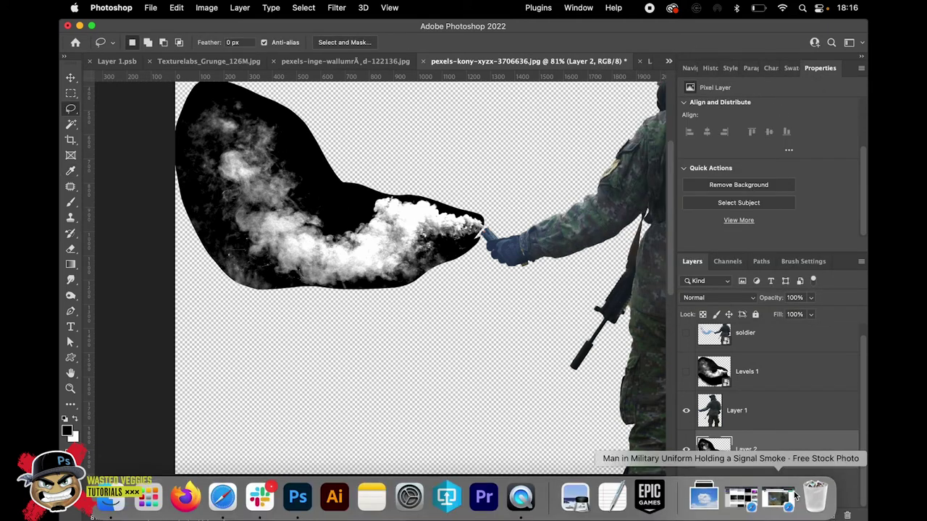
# Select the white smoke with Color Range at fuzziness 200.
pyautogui.click(304, 8)
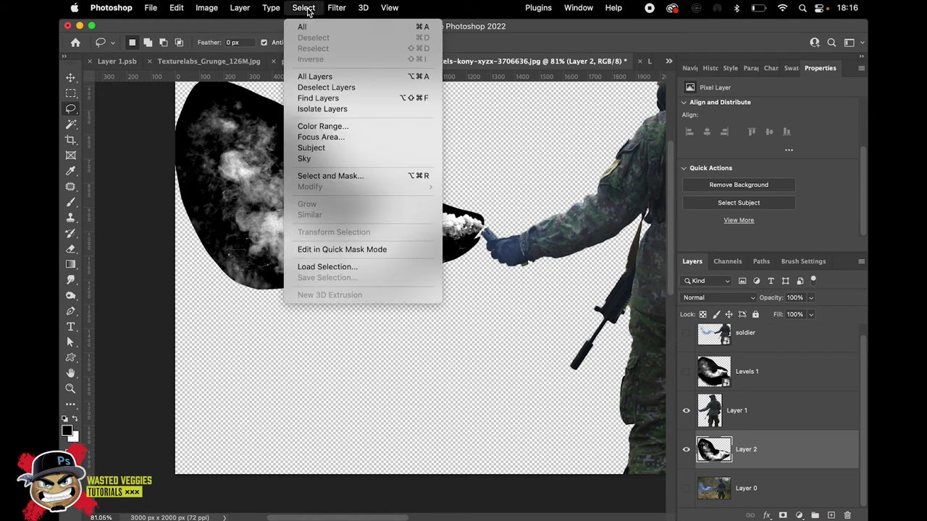
pyautogui.click(317, 126)
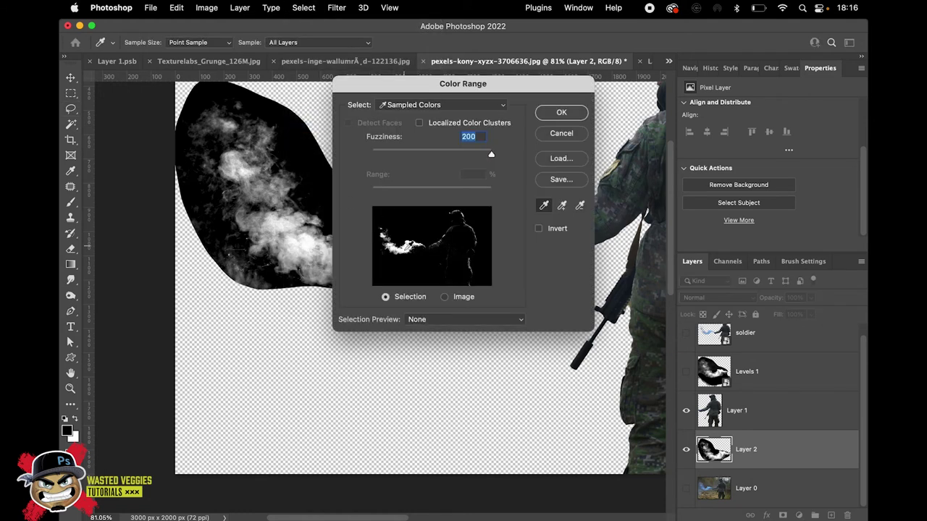
pyautogui.click(302, 239)
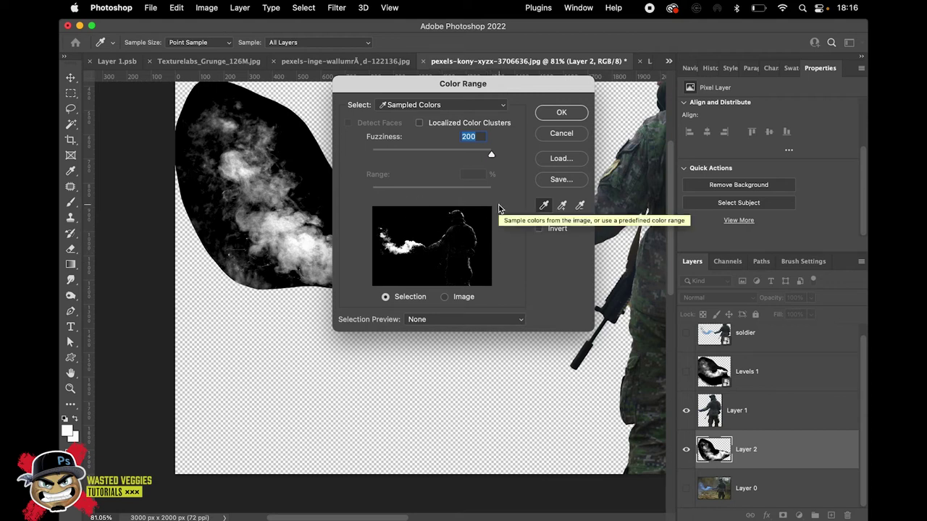
pyautogui.click(562, 115)
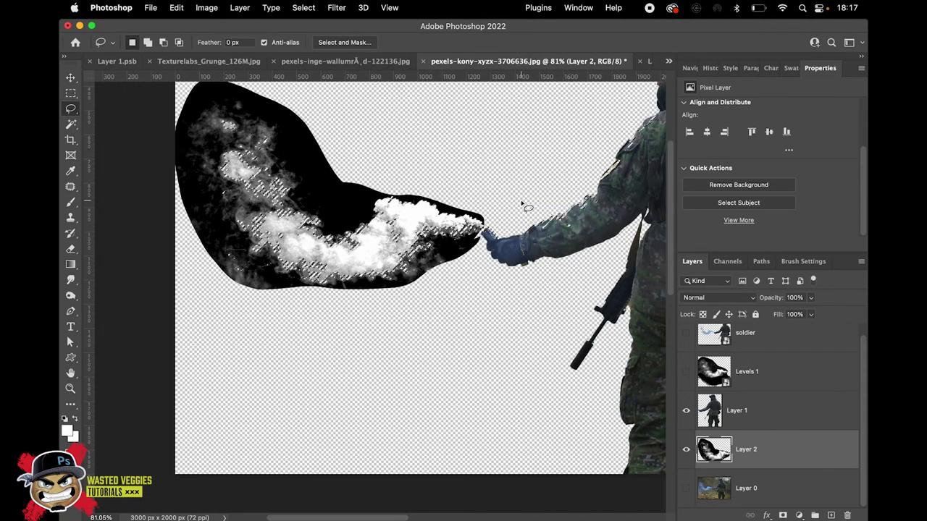
# Subtract the soldier from the selection and copy the smoke onto Layer 3.
pyautogui.hscroll(5, 523, 205)
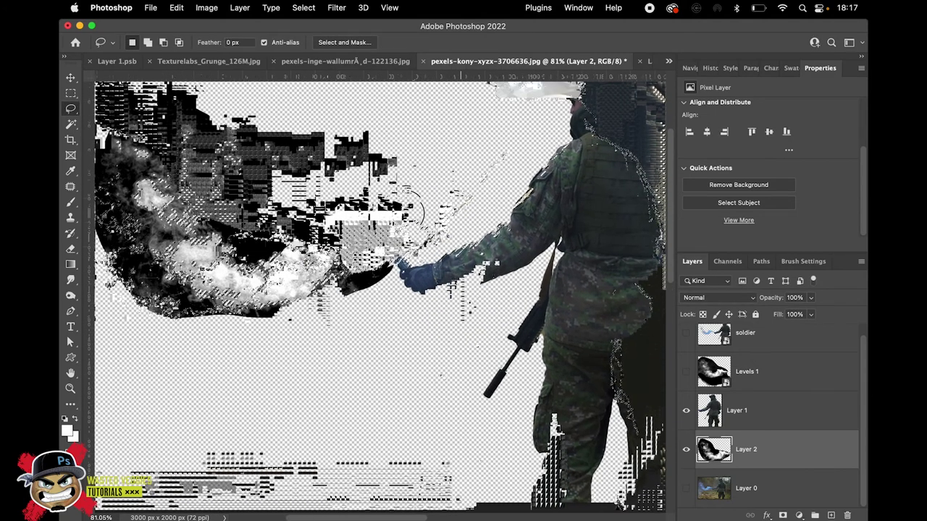
pyautogui.scroll(-3, 393, 225)
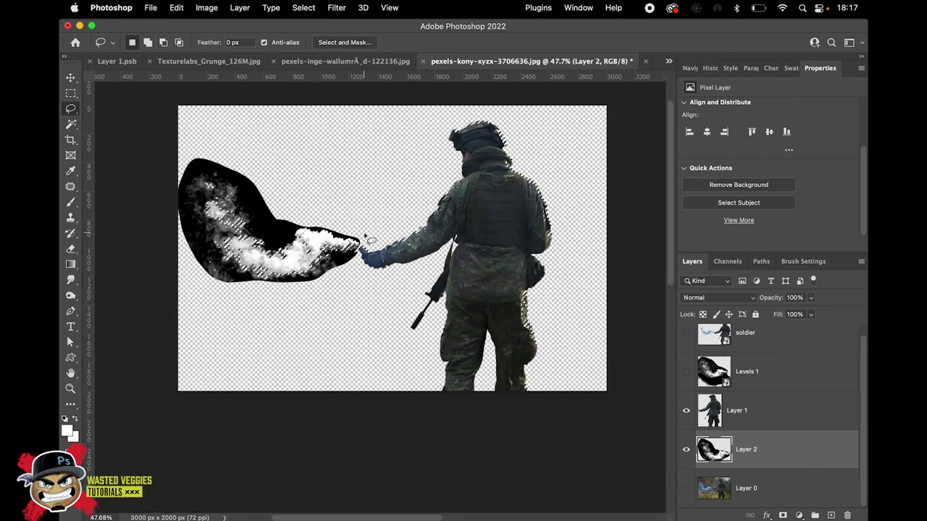
pyautogui.moveTo(367, 233)
pyautogui.mouseDown()
pyautogui.moveTo(352, 270)
pyautogui.moveTo(430, 389)
pyautogui.moveTo(586, 308)
pyautogui.moveTo(529, 94)
pyautogui.moveTo(365, 231)
pyautogui.mouseUp()
pyautogui.press('BackSpace')
pyautogui.press('super+d')
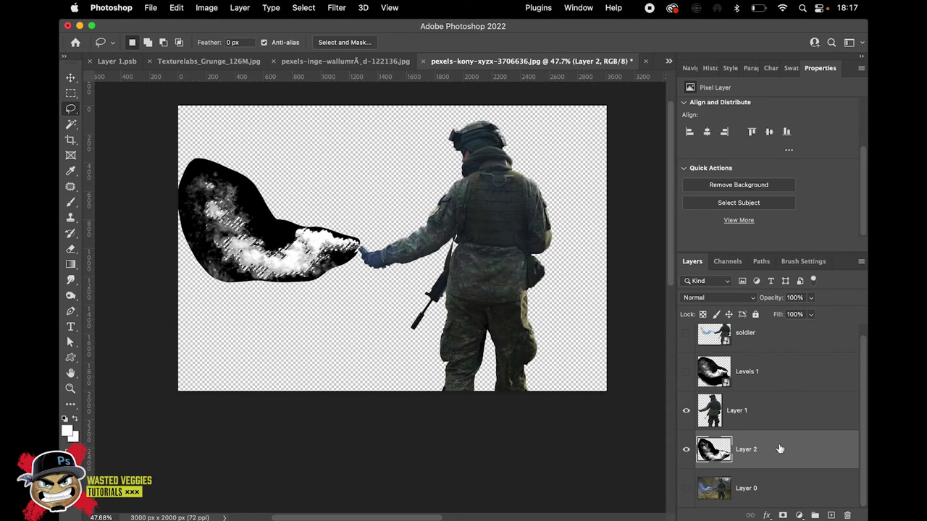
pyautogui.press('super+v')
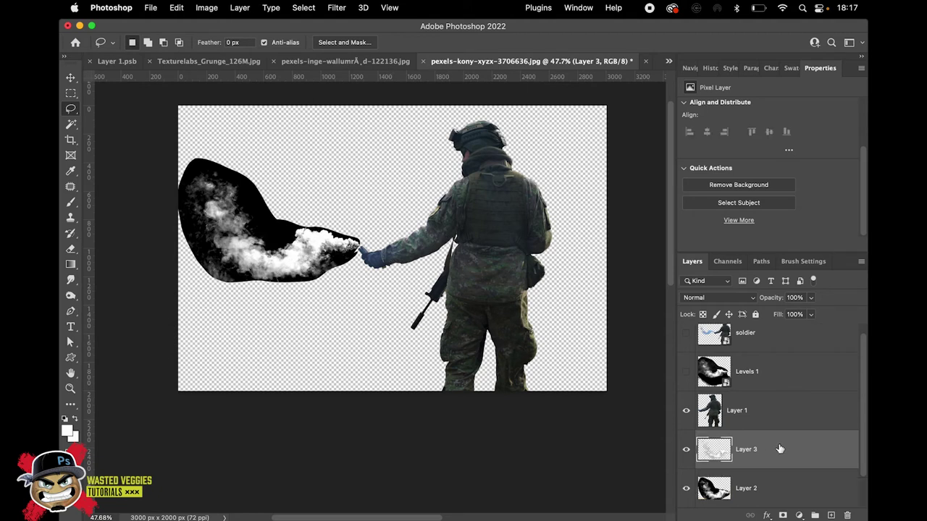
# Hide Layer 2 and give Layer 3 a #ffffff Color Overlay.
pyautogui.click(686, 488)
pyautogui.scroll(2, 290, 251)
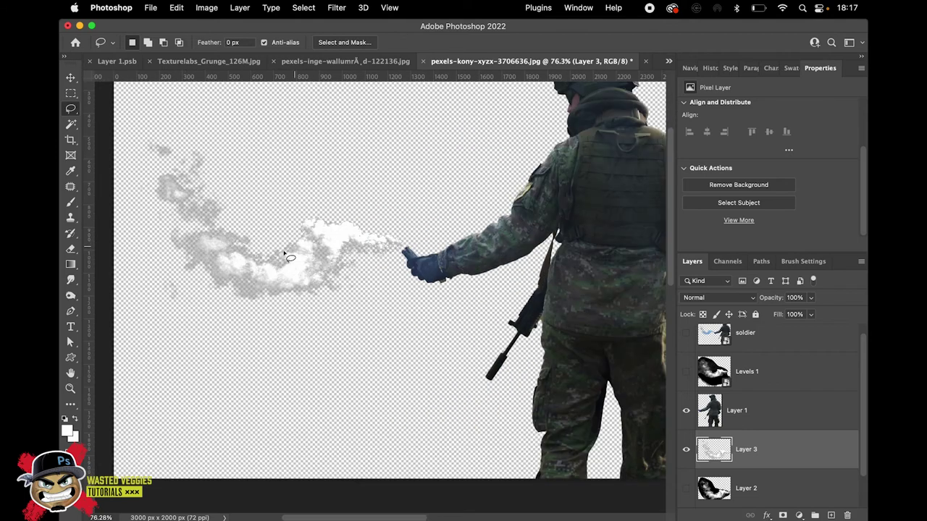
pyautogui.scroll(2, 299, 251)
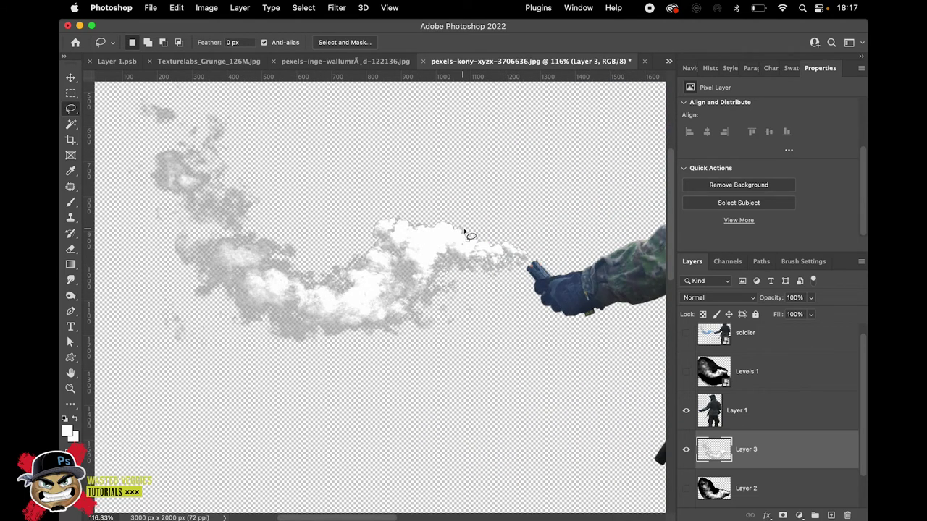
pyautogui.doubleClick(805, 452)
pyautogui.click(410, 401)
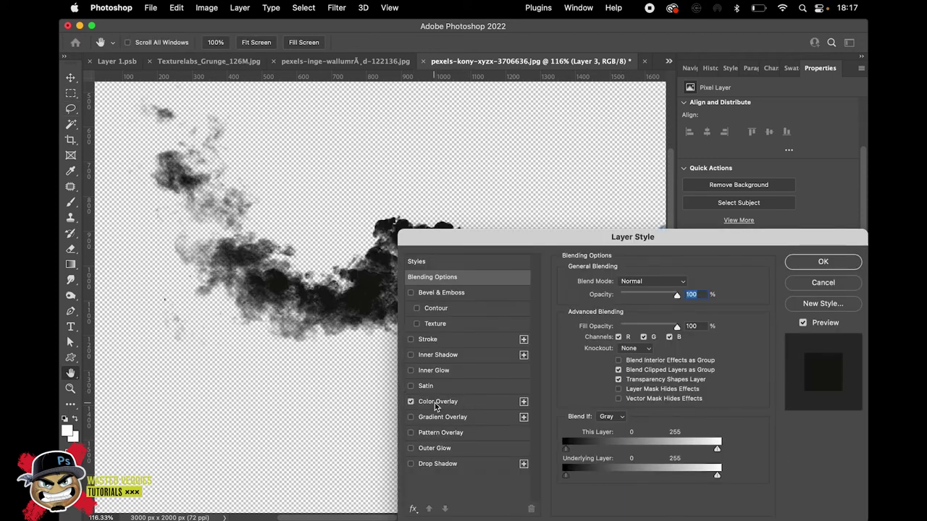
pyautogui.click(437, 402)
pyautogui.click(684, 283)
pyautogui.moveTo(572, 355); pyautogui.dragTo(486, 253)
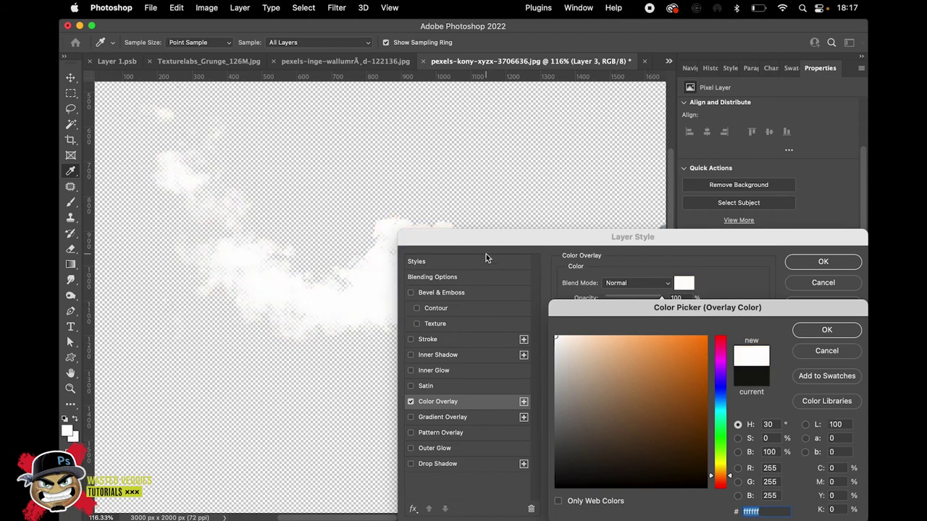
pyautogui.click(826, 331)
pyautogui.click(823, 261)
# Switch to the Lasso tool and select the soldier's Layer 1.
pyautogui.press('l')
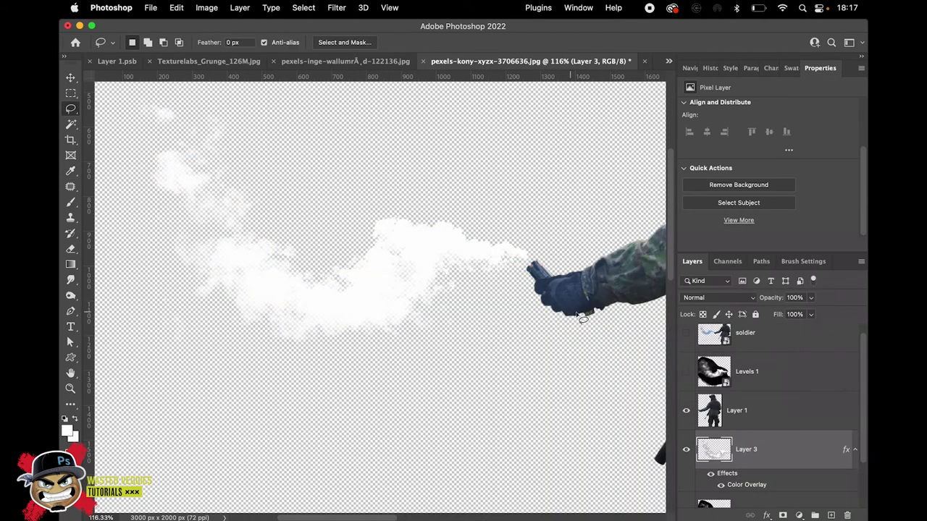
pyautogui.scroll(-5, 592, 338)
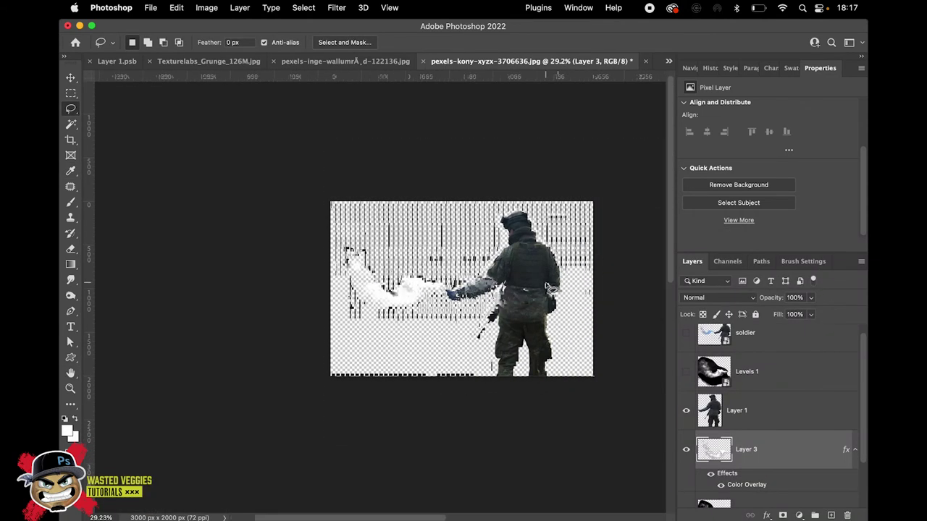
pyautogui.scroll(5, 543, 288)
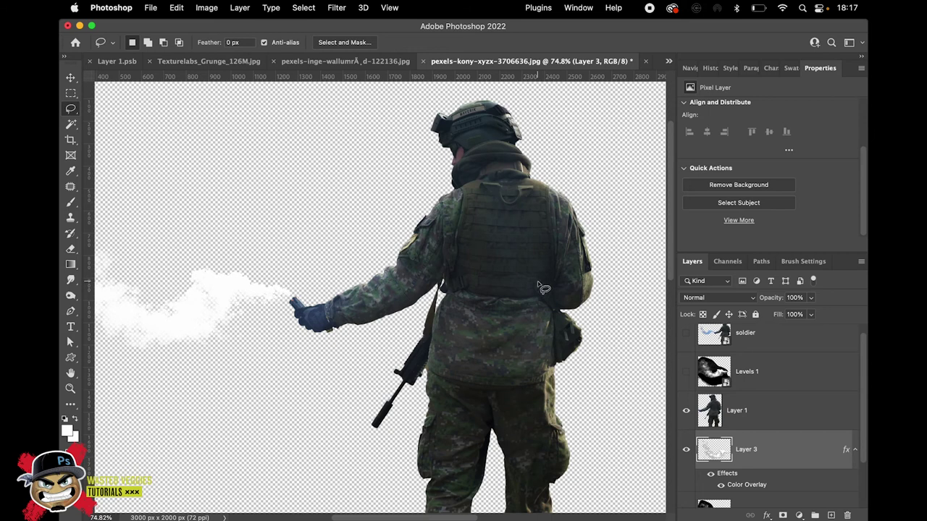
pyautogui.click(792, 415)
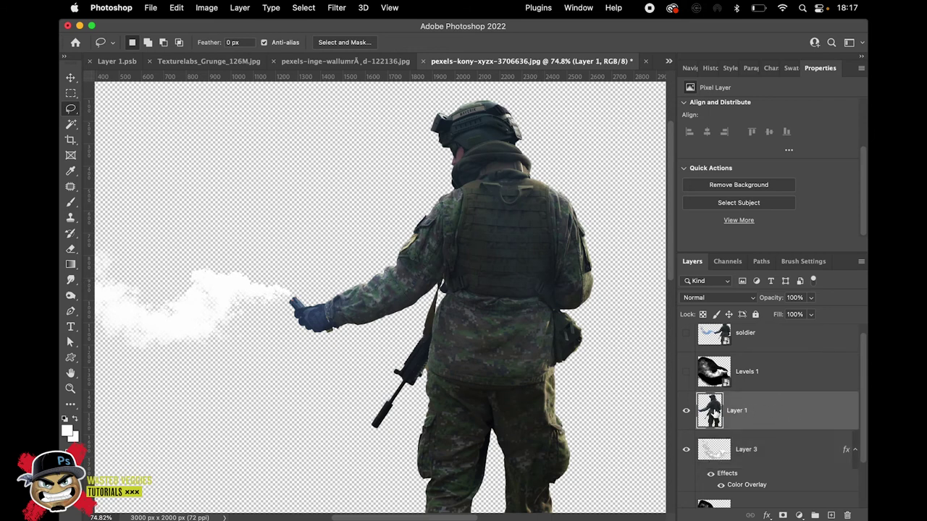
# Convert the soldier layer to a smart object, leaving the Image adjustments menu without applying one.
pyautogui.rightClick(770, 413)
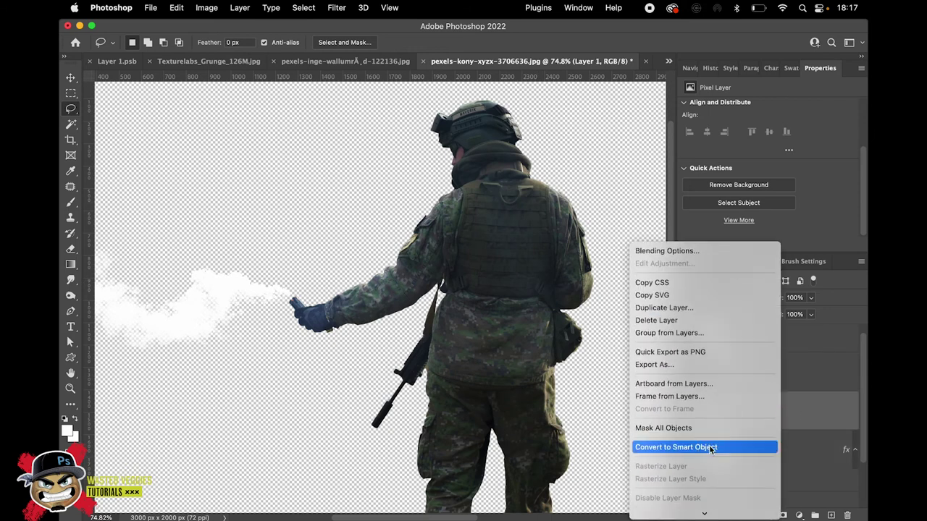
pyautogui.click(711, 447)
pyautogui.click(207, 8)
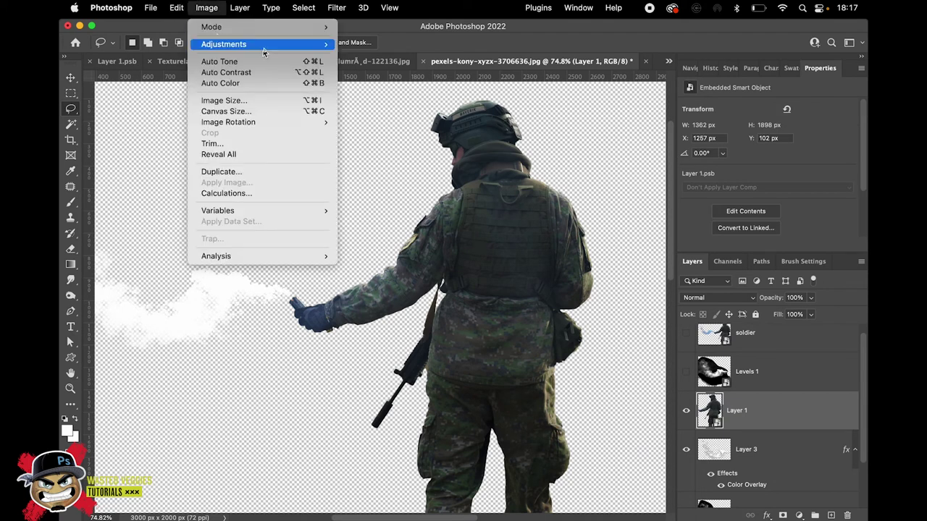
pyautogui.moveTo(275, 45)
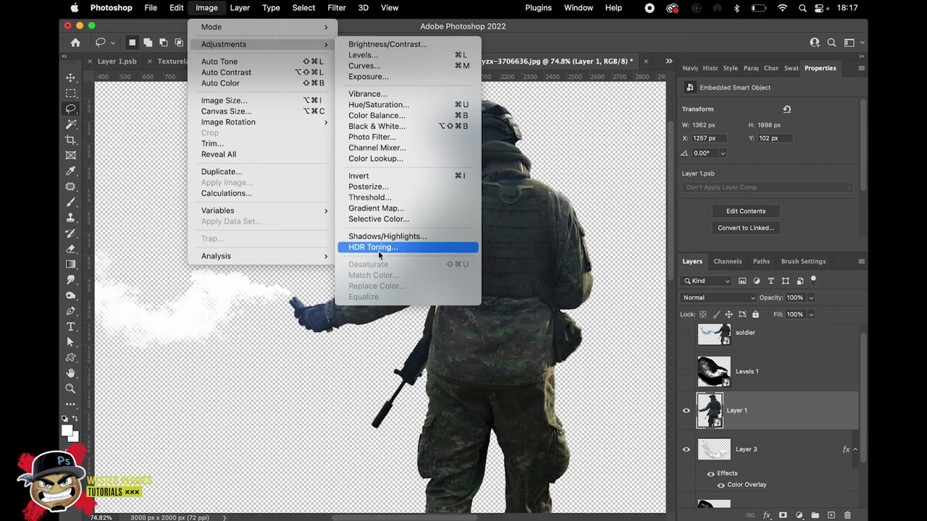
pyautogui.click(773, 420)
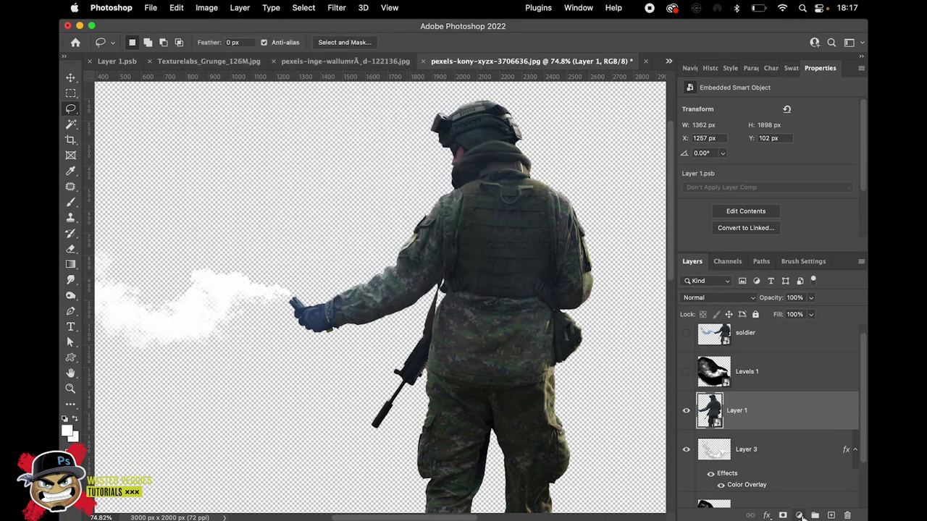
# Add a Black & White adjustment clipped to Layer 1, toggling it to compare against colour.
pyautogui.click(800, 516)
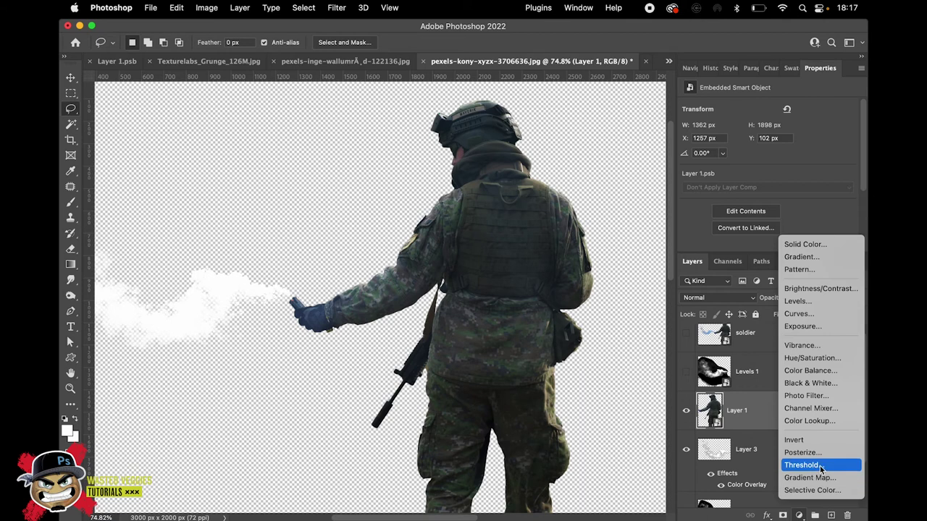
pyautogui.click(815, 387)
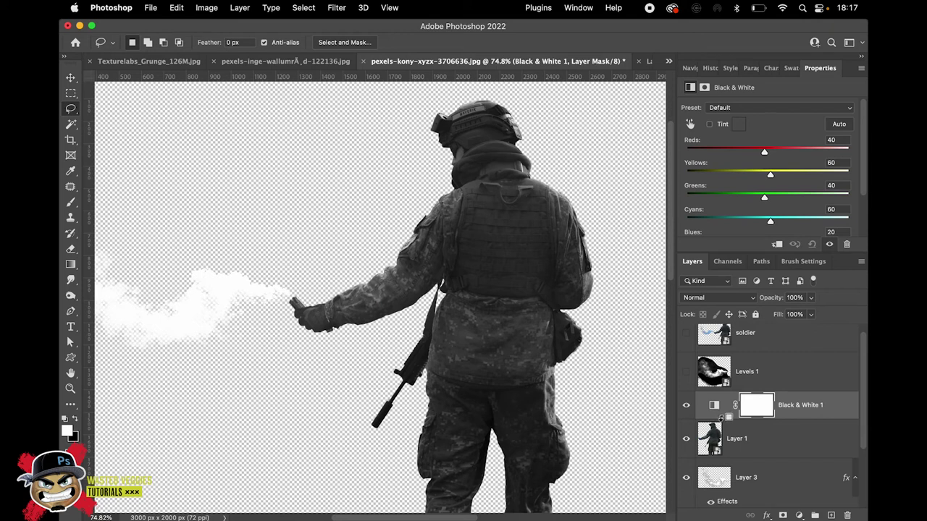
pyautogui.keyDown('alt'); pyautogui.click(721, 423); pyautogui.keyUp('alt')
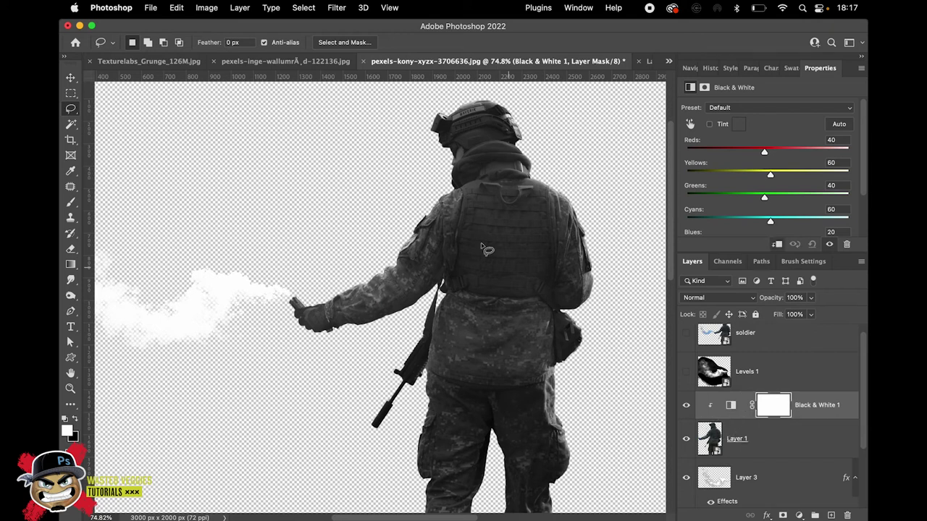
pyautogui.scroll(-2, 497, 242)
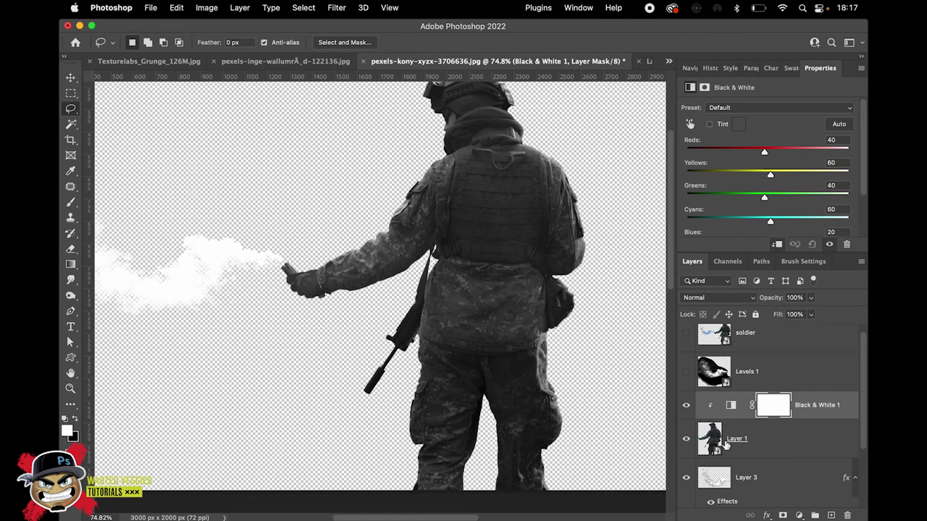
pyautogui.click(686, 405)
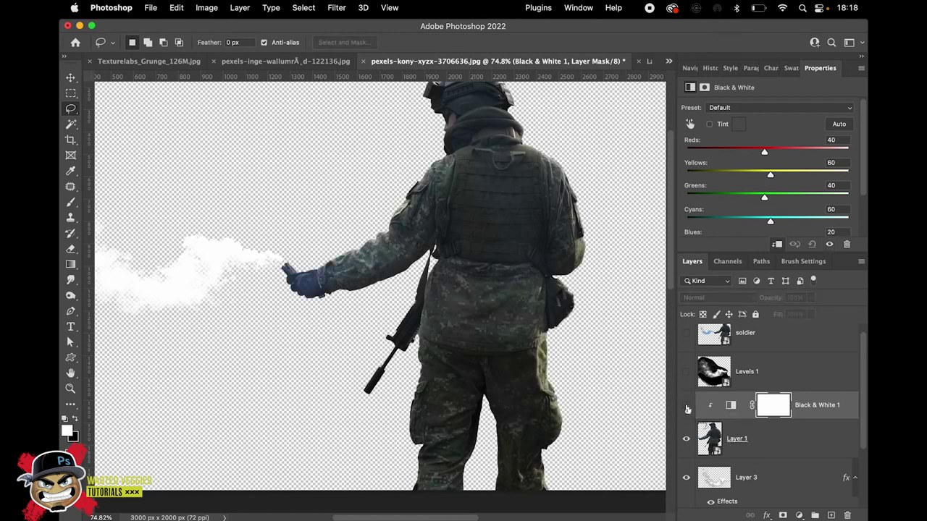
pyautogui.click(687, 405)
pyautogui.click(688, 406)
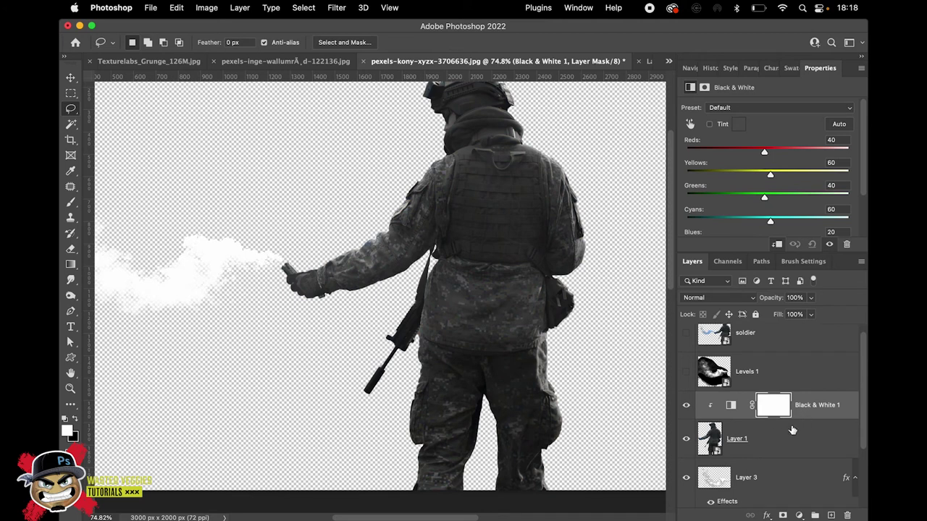
# Select the soldier smart object layer and show the fill and adjustment layer list.
pyautogui.doubleClick(792, 430)
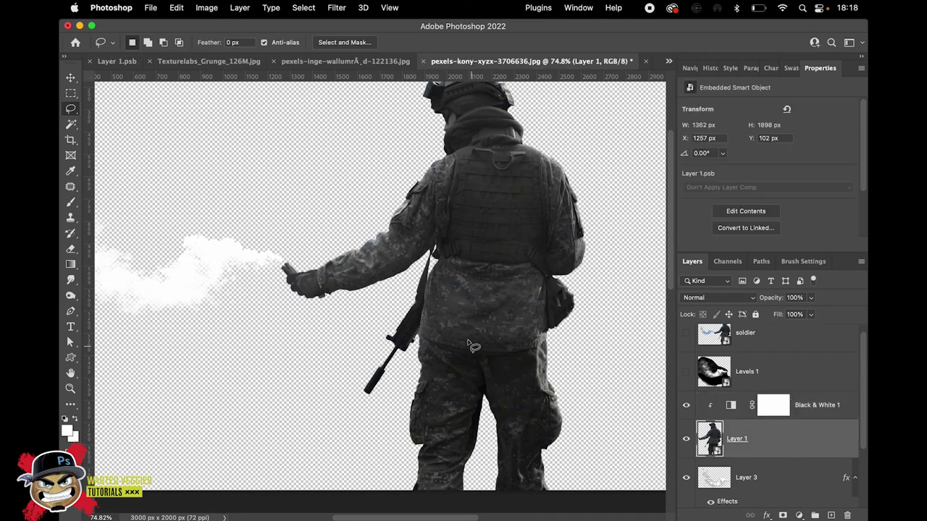
pyautogui.scroll(5, 480, 290)
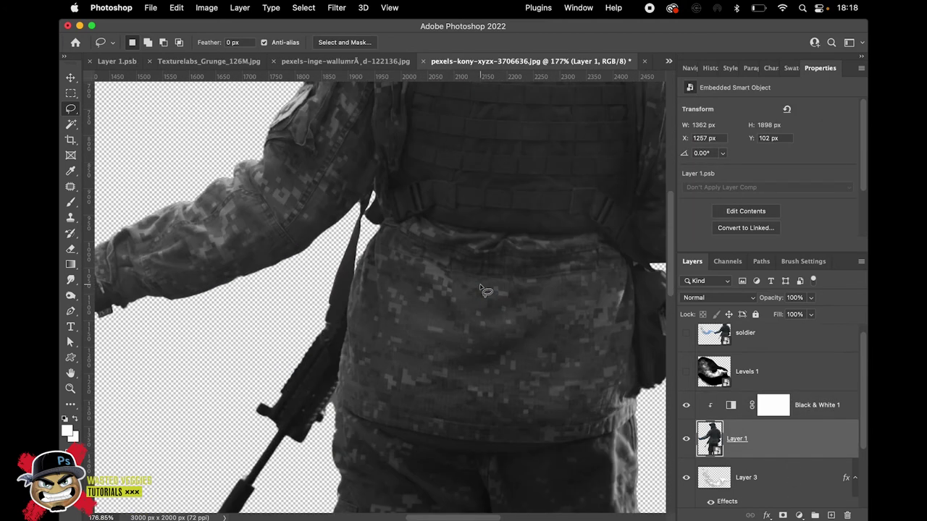
pyautogui.scroll(-4, 480, 290)
pyautogui.scroll(1, 513, 294)
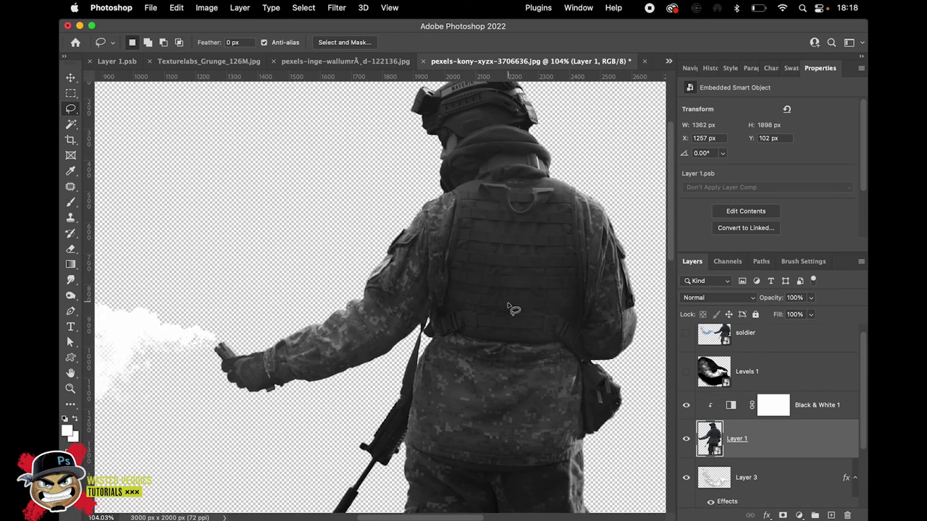
pyautogui.click(799, 515)
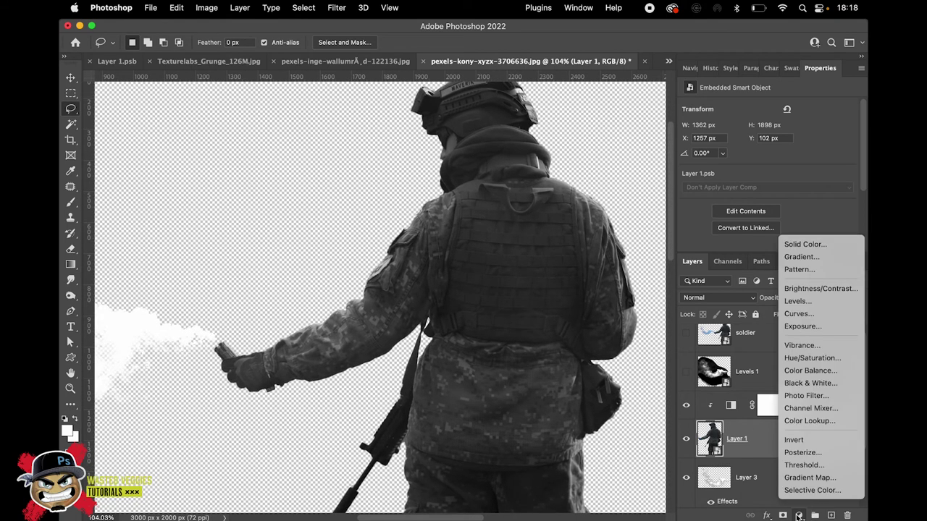
# Add a neutral grey Solid Color fill layer with brightness 50, then fit the canvas.
pyautogui.click(813, 246)
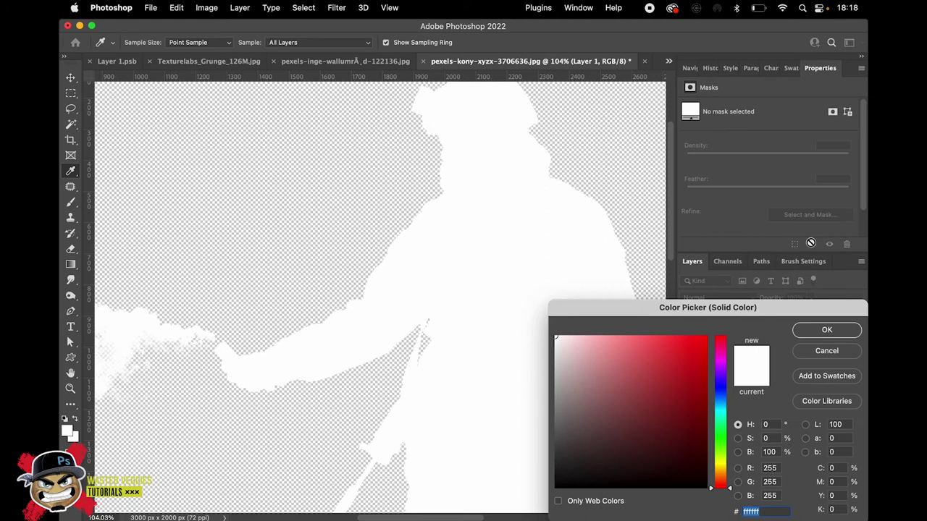
pyautogui.moveTo(616, 381); pyautogui.dragTo(555, 416)
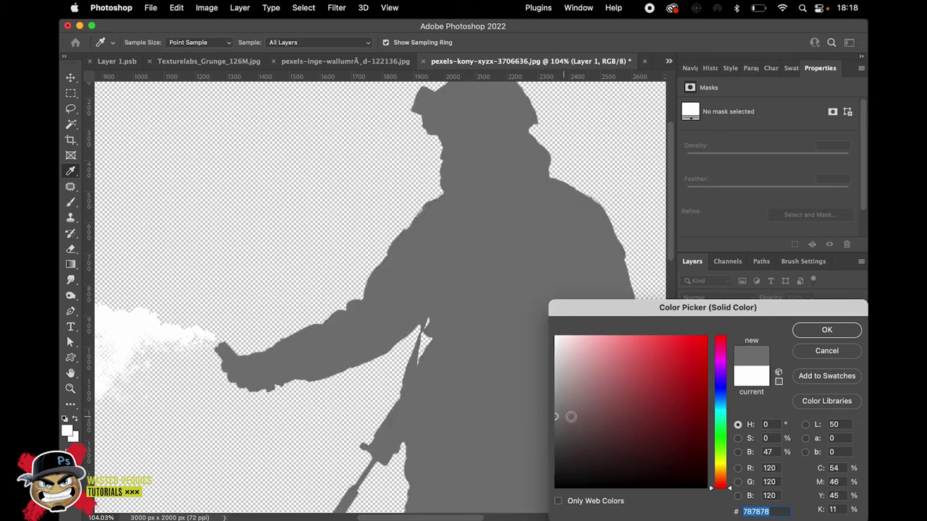
pyautogui.click(760, 451)
pyautogui.write('50')
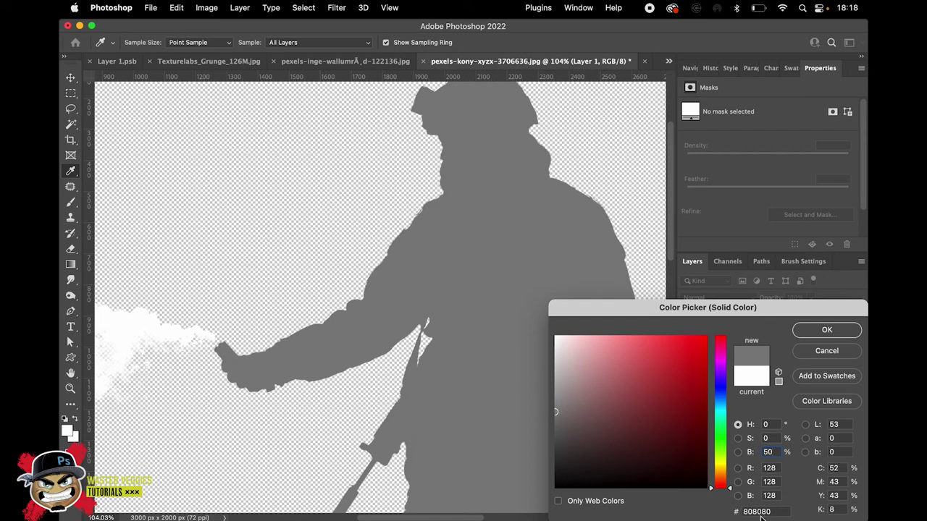
pyautogui.click(824, 334)
pyautogui.moveTo(574, 307); pyautogui.dragTo(548, 273)
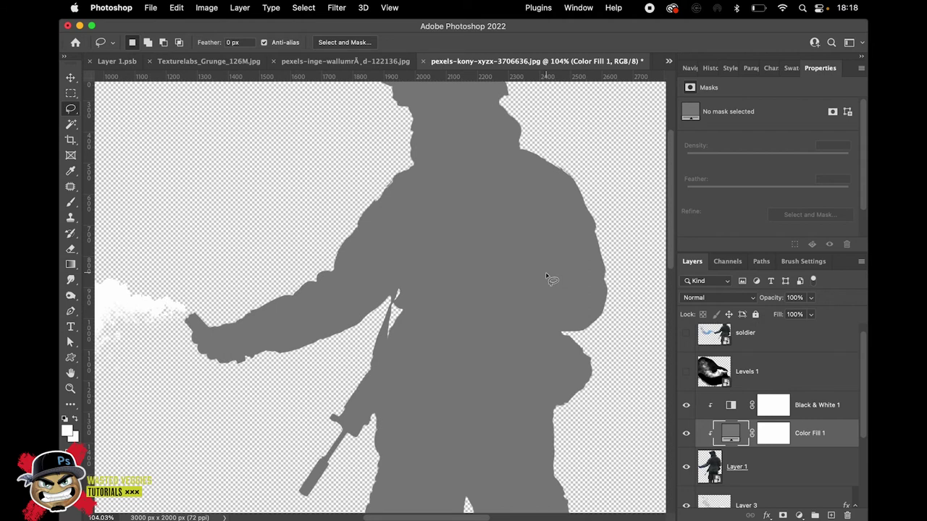
pyautogui.press('super+0')
# Set the colour fill to Hard Mix and lower its Fill to about 32%.
pyautogui.click(718, 298)
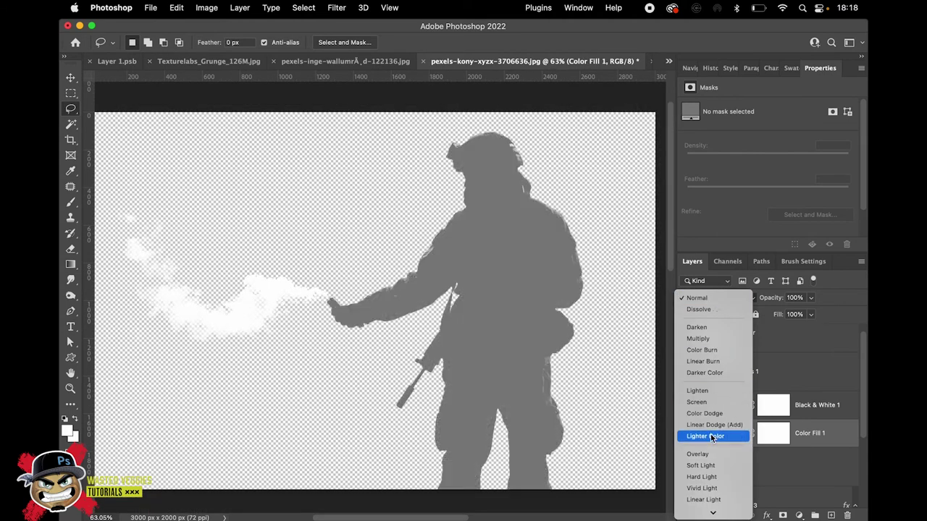
pyautogui.click(710, 466)
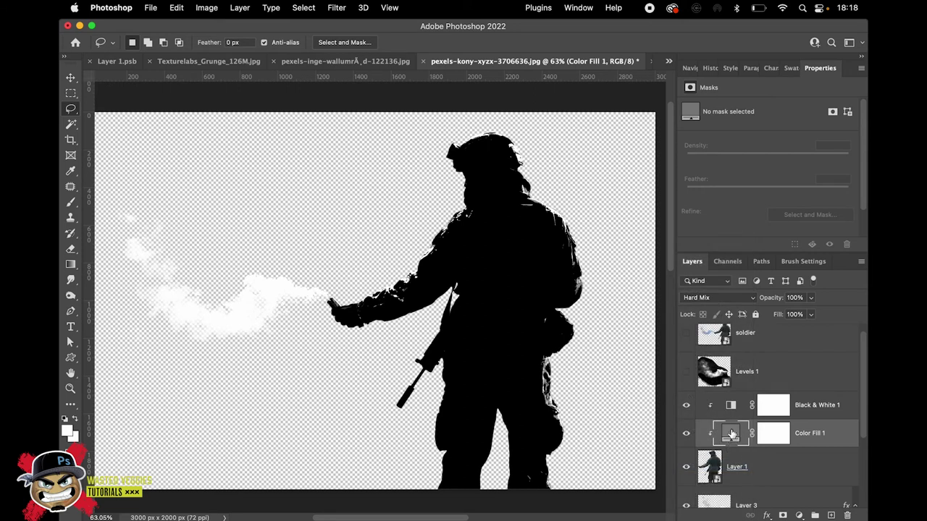
pyautogui.click(811, 316)
pyautogui.moveTo(811, 332); pyautogui.dragTo(774, 331)
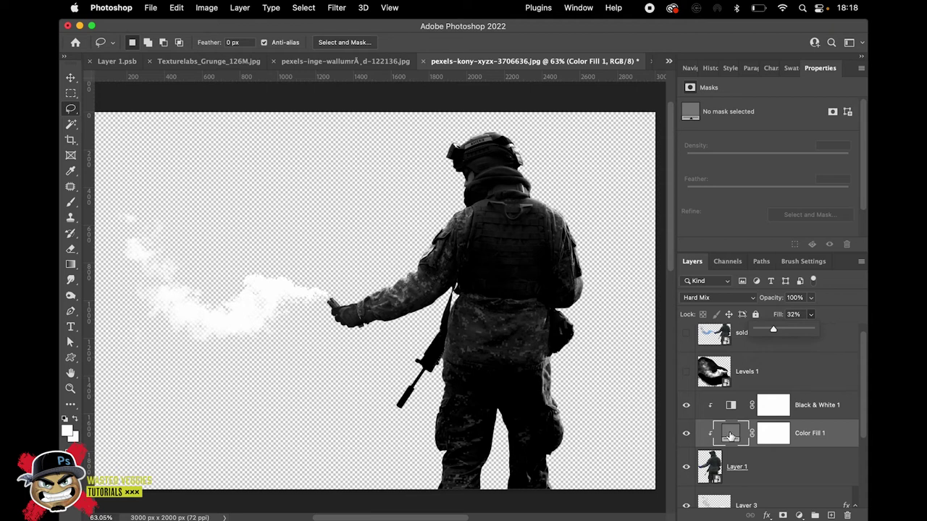
# Change Color Fill 1 to a pale pink (dcc5c5).
pyautogui.doubleClick(730, 434)
pyautogui.moveTo(566, 380); pyautogui.dragTo(570, 356)
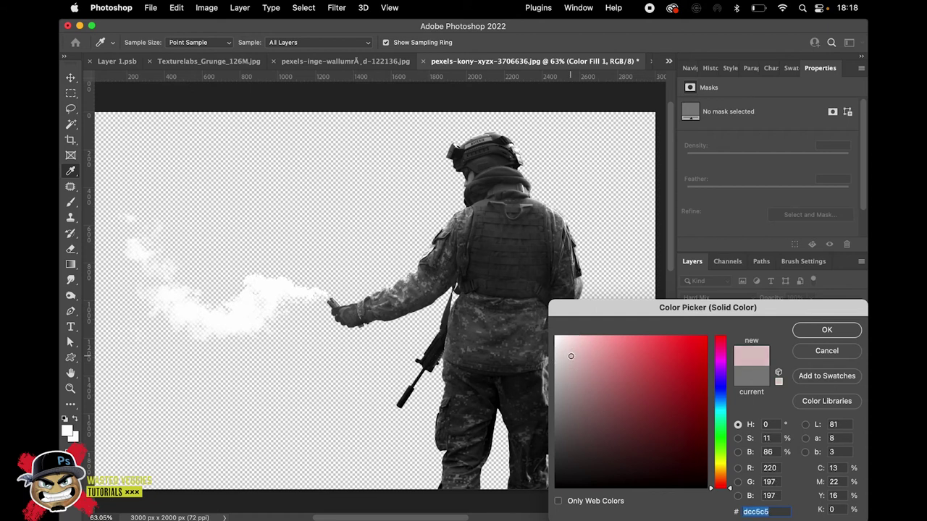
pyautogui.click(825, 330)
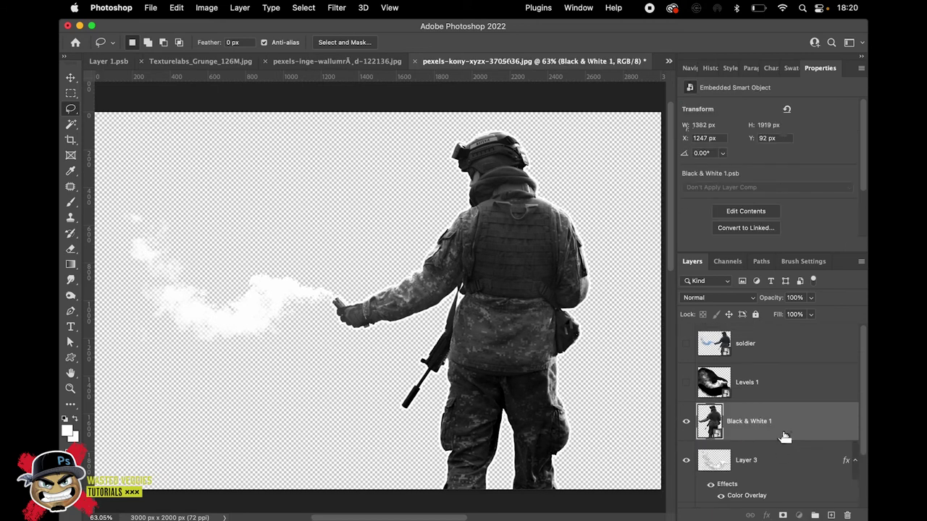
# Undo the accidental merge and select the smoke layer Layer 3.
pyautogui.hotkey('alt', '[')
pyautogui.hotkey('ctrl', 'z')
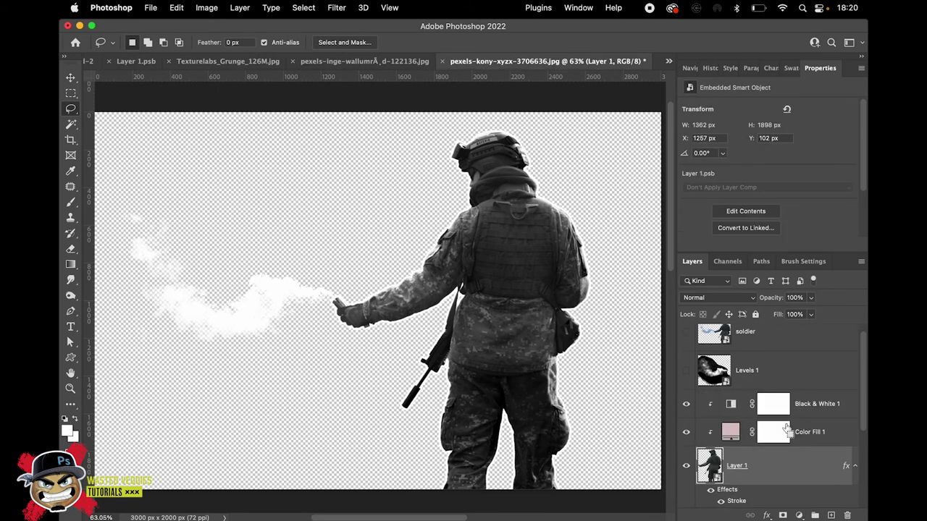
pyautogui.scroll(-3, 793, 470)
pyautogui.click(778, 404)
pyautogui.scroll(2, 775, 394)
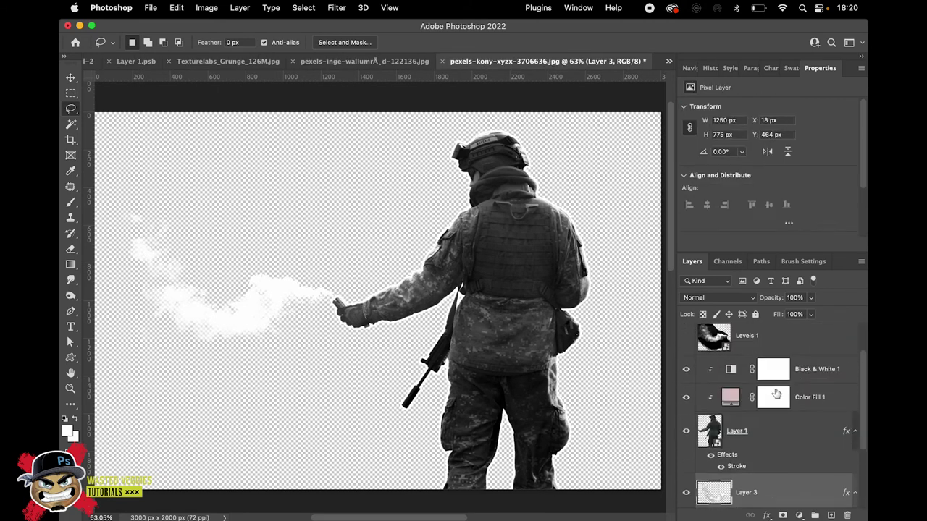
# Convert Black & White 1 through Layer 3 into a single smart object.
pyautogui.keyDown('shift'); pyautogui.click(830, 367); pyautogui.keyUp('shift')
pyautogui.rightClick(830, 366)
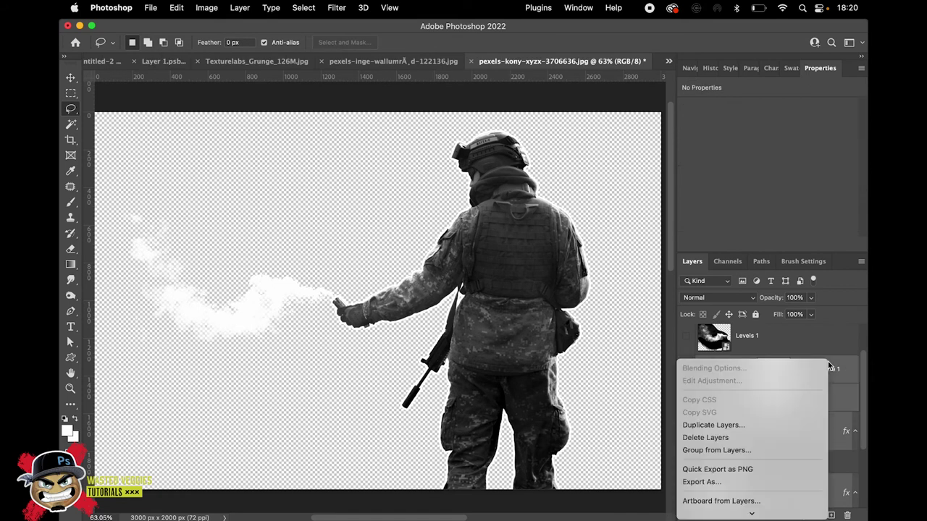
pyautogui.click(742, 477)
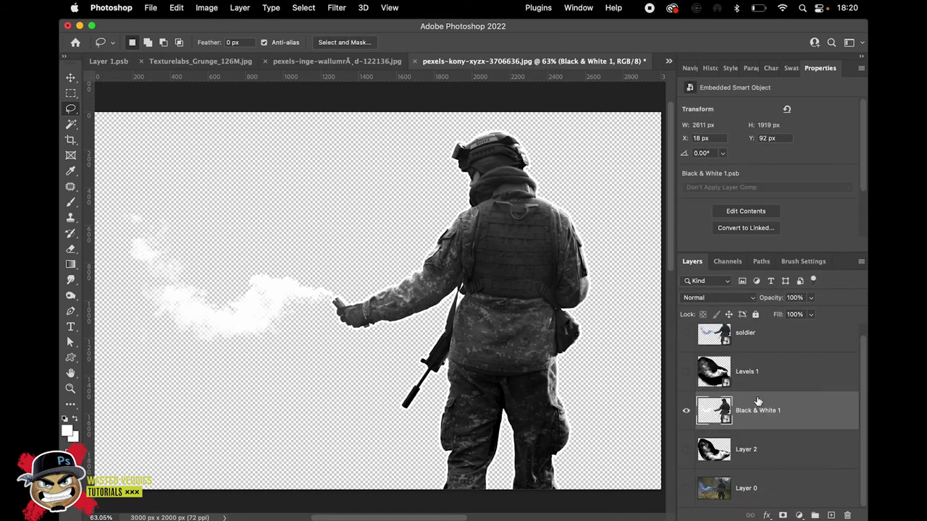
# Duplicate the Black & White 1 smart object into Poster_Apex_S12.psb.
pyautogui.rightClick(813, 406)
pyautogui.click(701, 429)
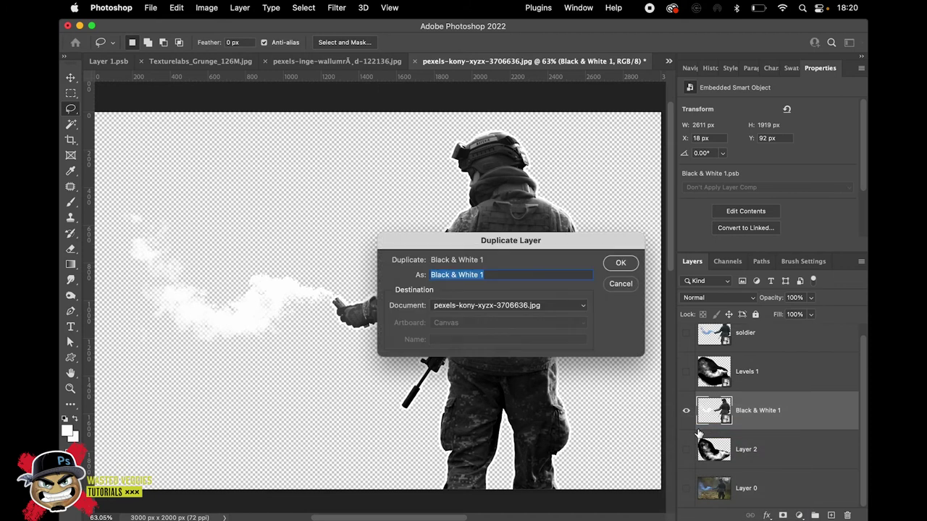
pyautogui.click(467, 308)
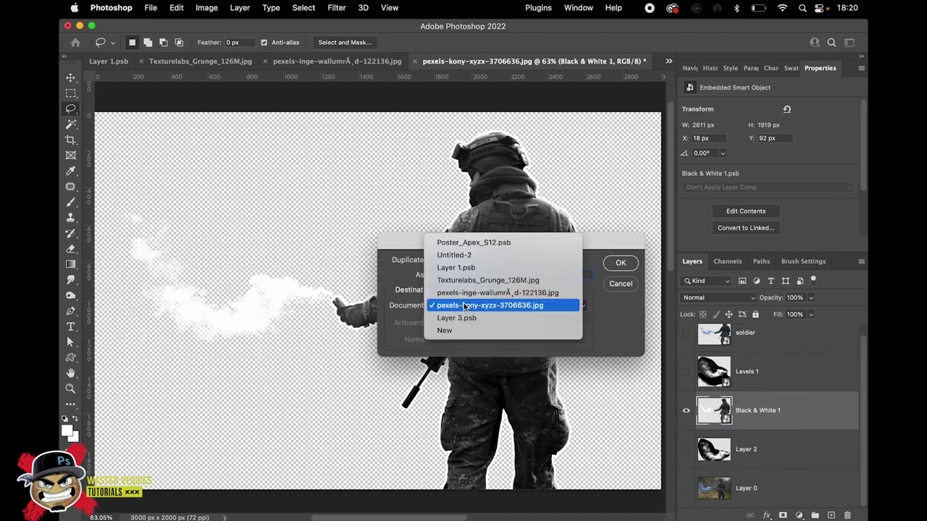
pyautogui.click(459, 242)
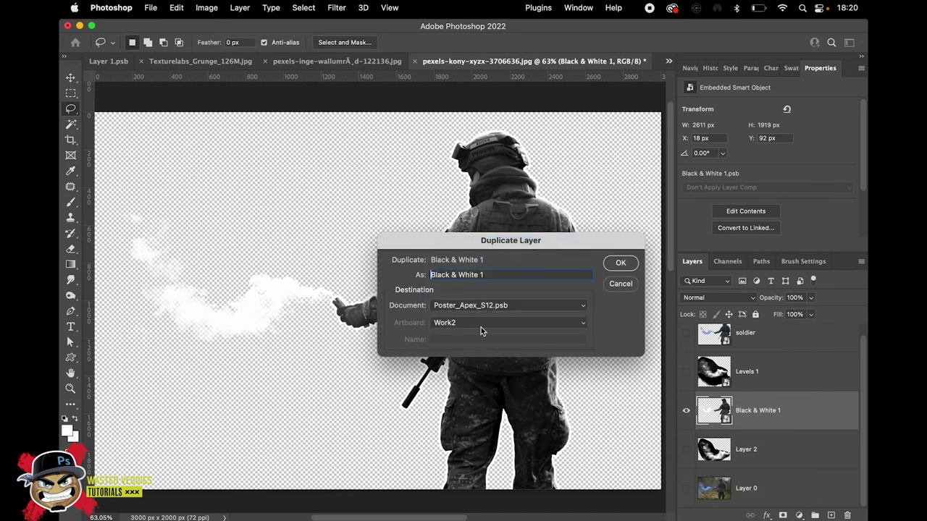
pyautogui.click(620, 264)
# In Poster_Apex_S12.psb, position the soldier on the Work2 artboard with the Move tool.
pyautogui.click(669, 65)
pyautogui.click(716, 64)
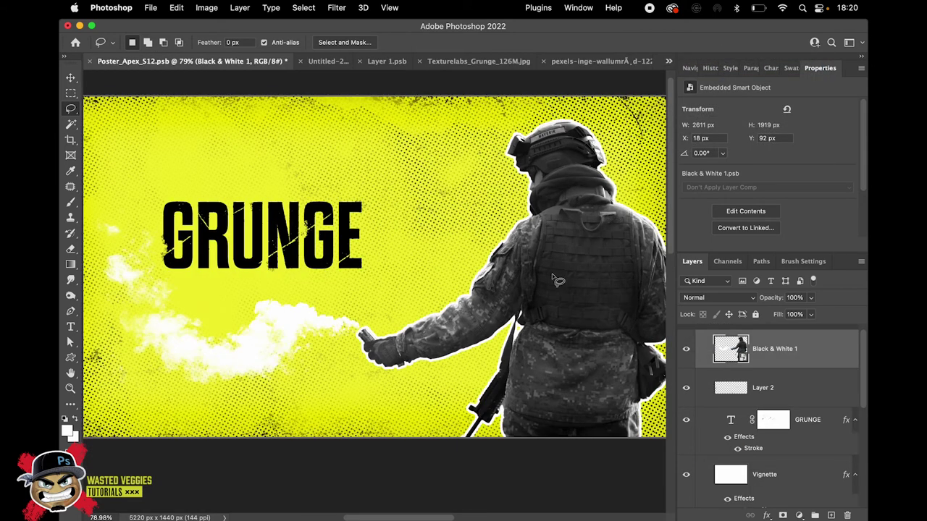
pyautogui.scroll(-3, 561, 281)
pyautogui.scroll(3, 558, 280)
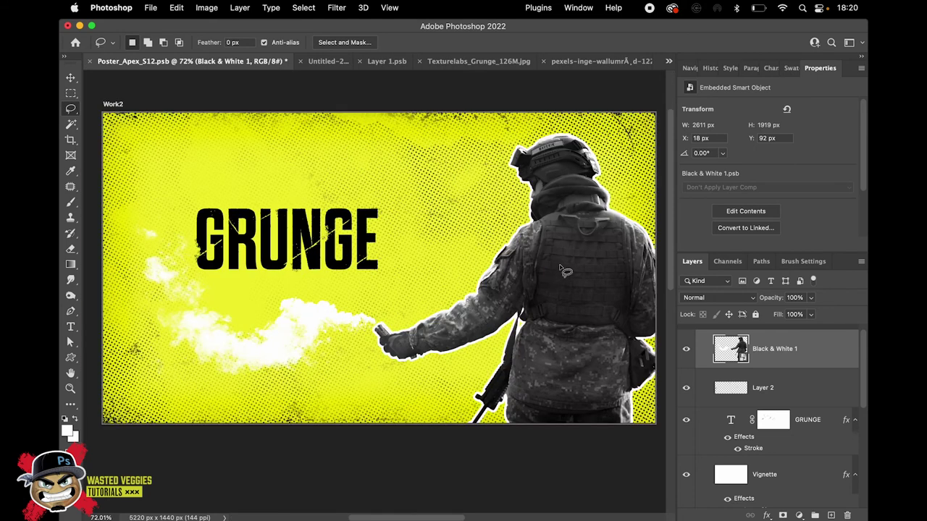
pyautogui.scroll(-2, 563, 271)
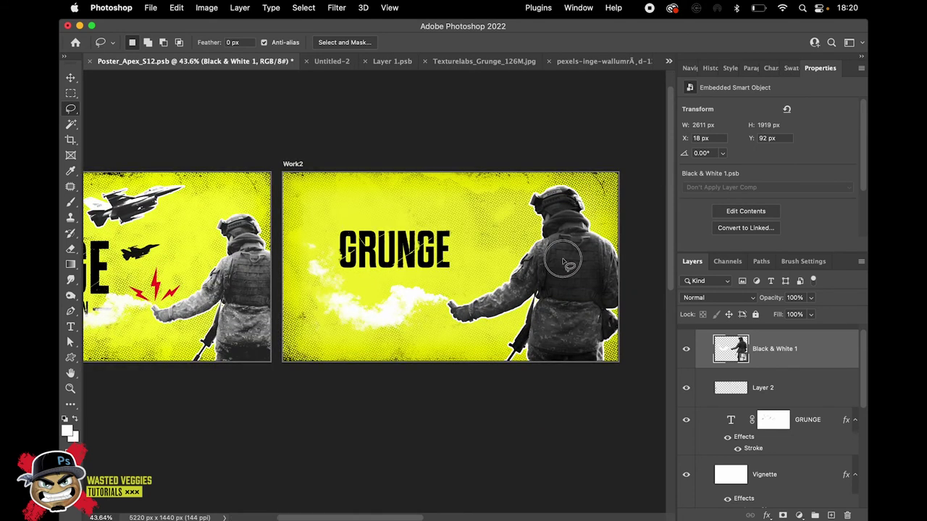
pyautogui.press('v')
pyautogui.moveTo(564, 263); pyautogui.dragTo(580, 270)
pyautogui.moveTo(583, 270); pyautogui.dragTo(551, 272)
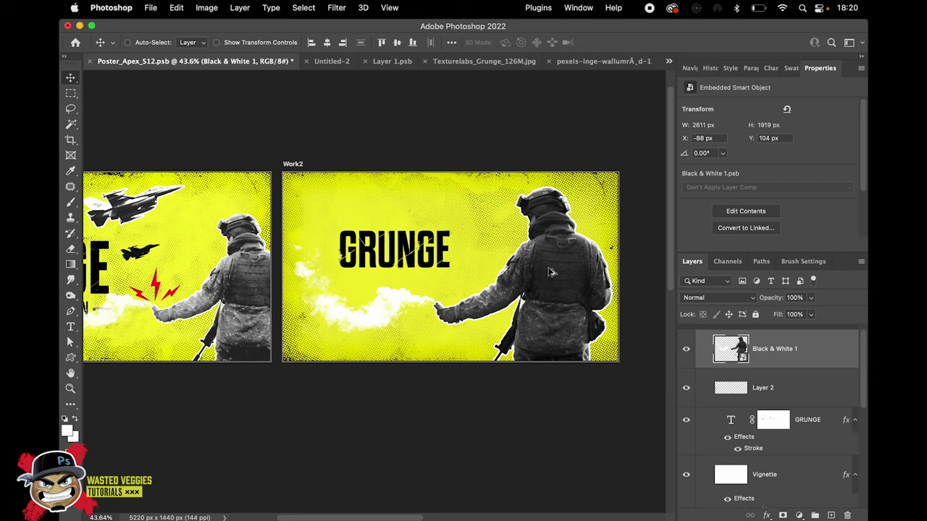
# Inside Black & White 1, add Levels above Layer 1 narrowing output black and white, then save.
pyautogui.scroll(5, 548, 272)
pyautogui.scroll(-4, 598, 291)
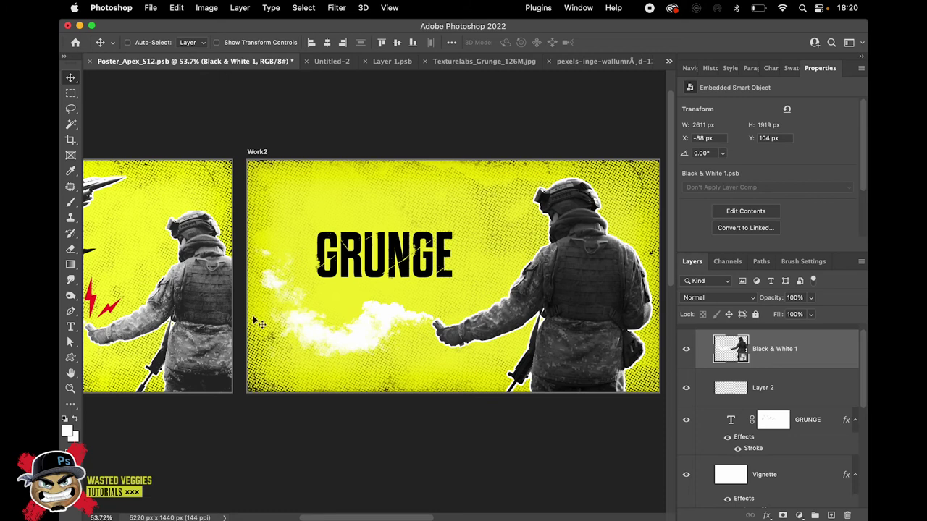
pyautogui.doubleClick(737, 351)
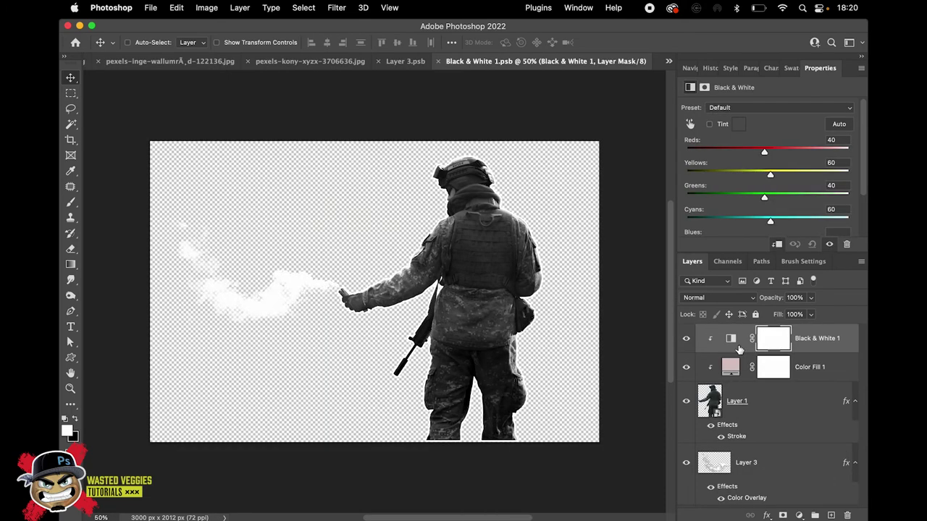
pyautogui.click(811, 393)
pyautogui.click(799, 515)
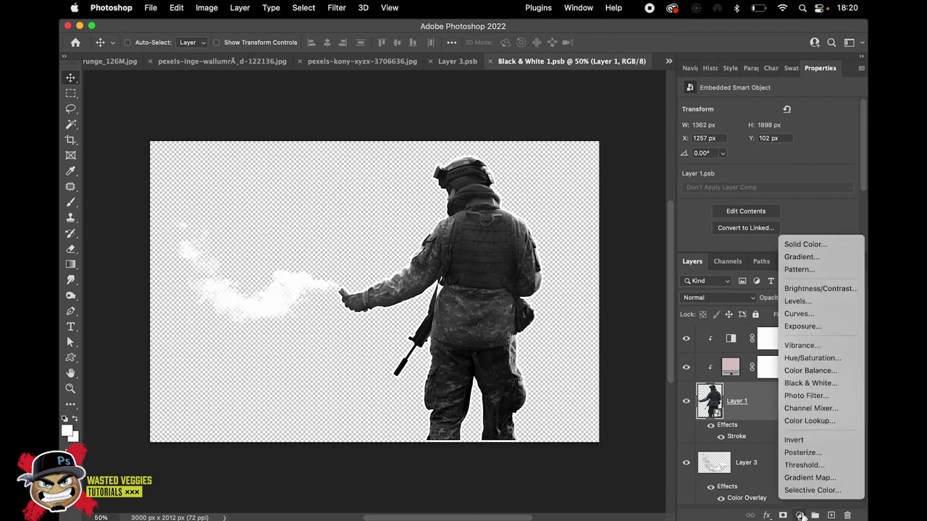
pyautogui.click(798, 301)
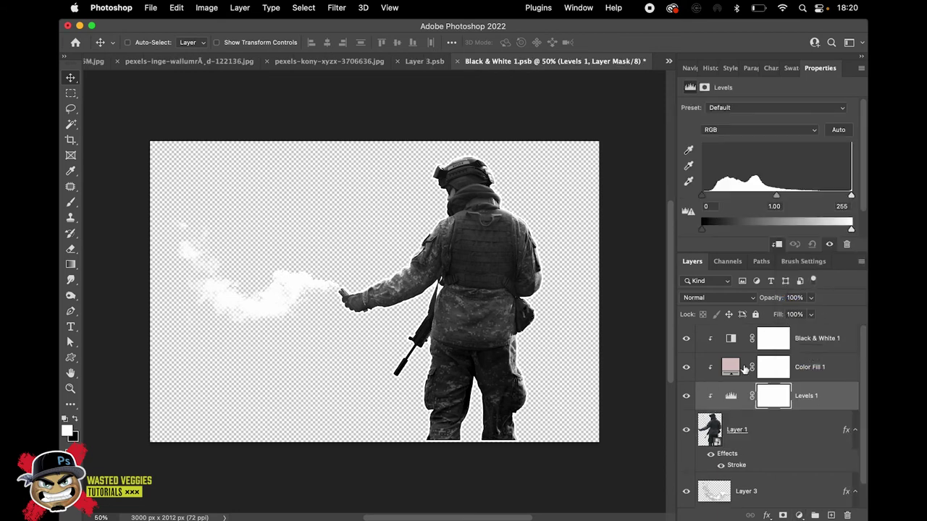
pyautogui.moveTo(702, 232); pyautogui.dragTo(713, 231)
pyautogui.moveTo(851, 231); pyautogui.dragTo(845, 230)
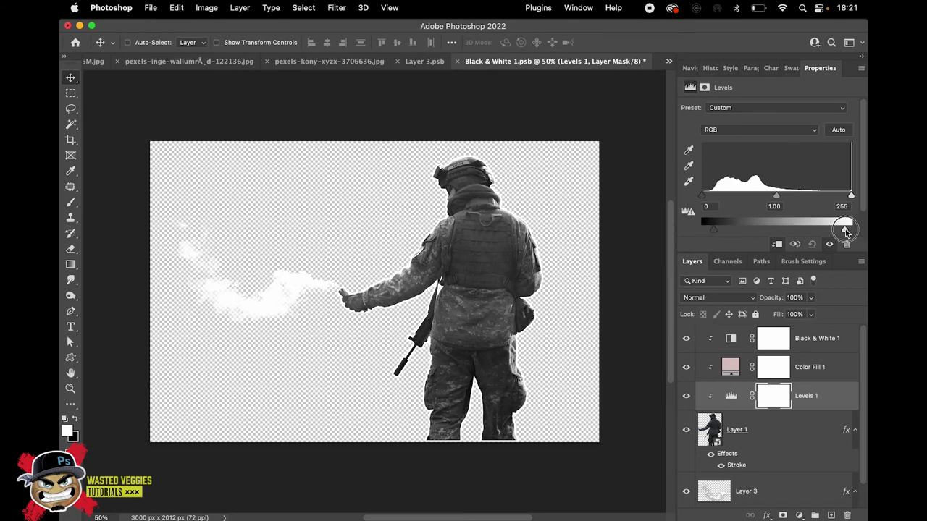
pyautogui.click(715, 230)
pyautogui.press('super+s')
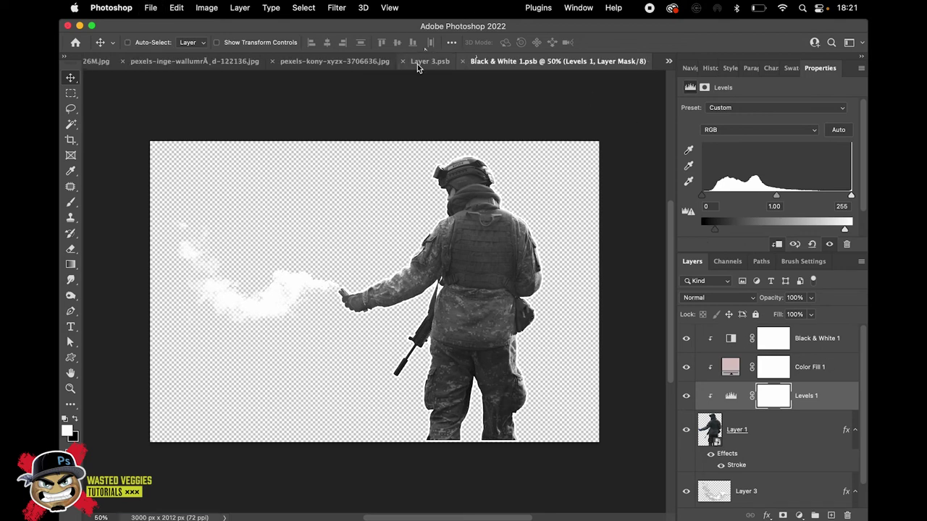
pyautogui.click(463, 61)
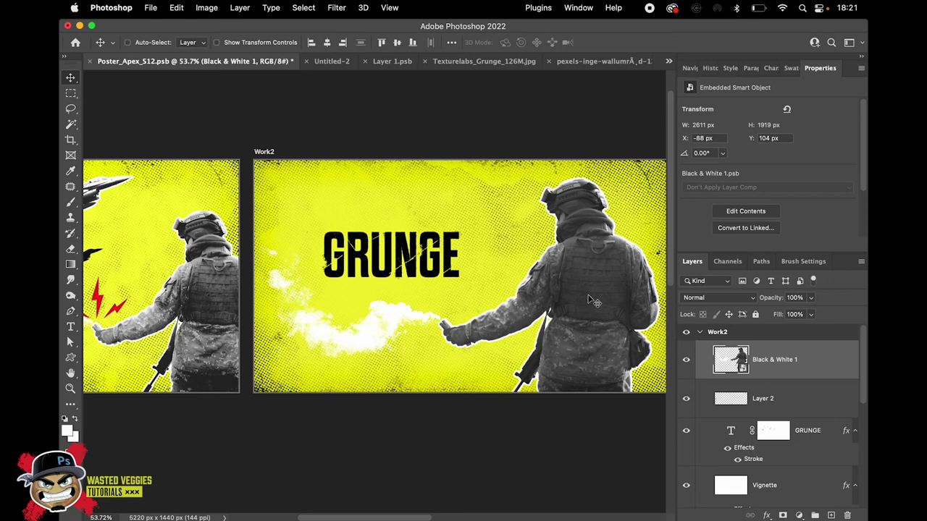
# Apply Add Noise at 4%, Gaussian, Monochromatic to Layer 1 inside the soldier smart object.
pyautogui.doubleClick(736, 366)
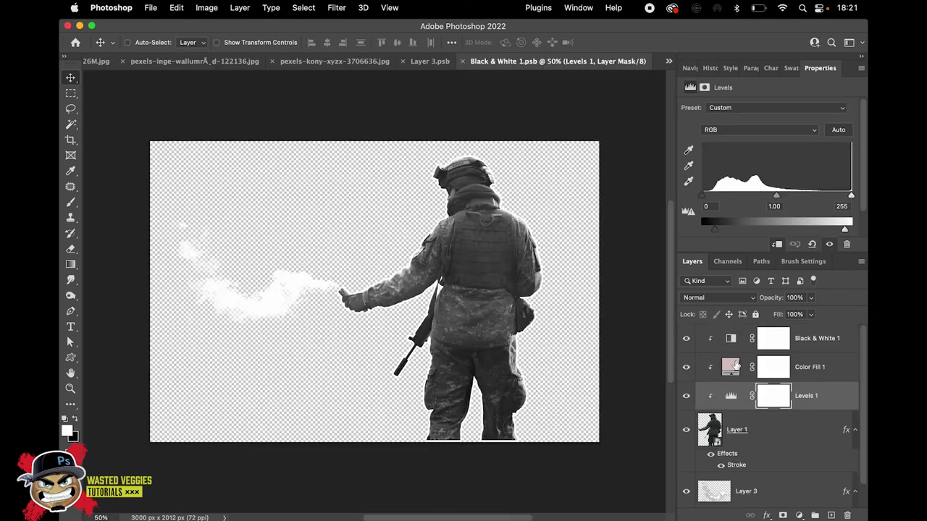
pyautogui.click(779, 444)
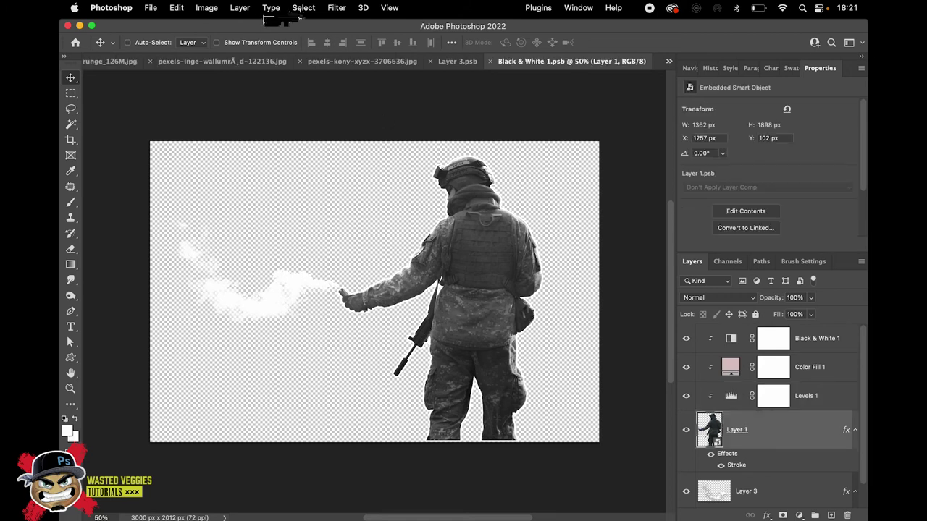
pyautogui.click(333, 9)
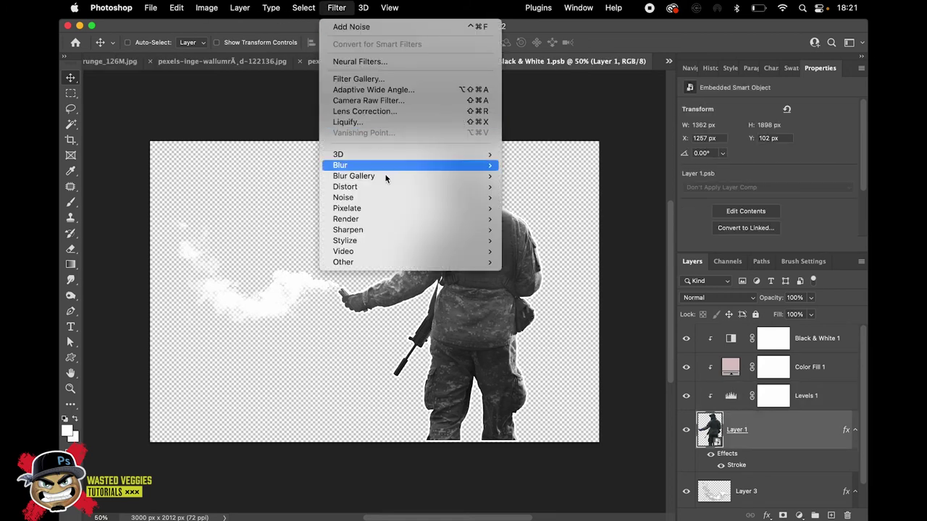
pyautogui.moveTo(413, 200)
pyautogui.click(521, 201)
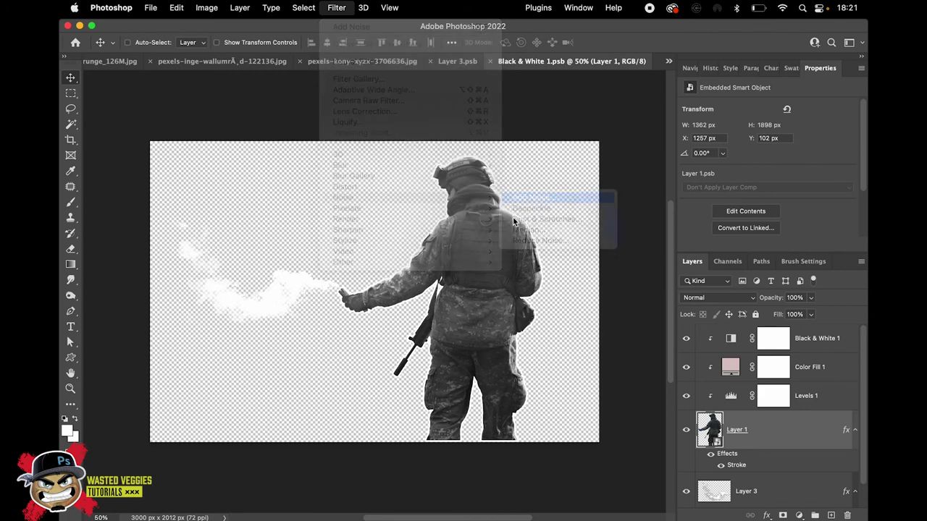
pyautogui.scroll(3, 478, 252)
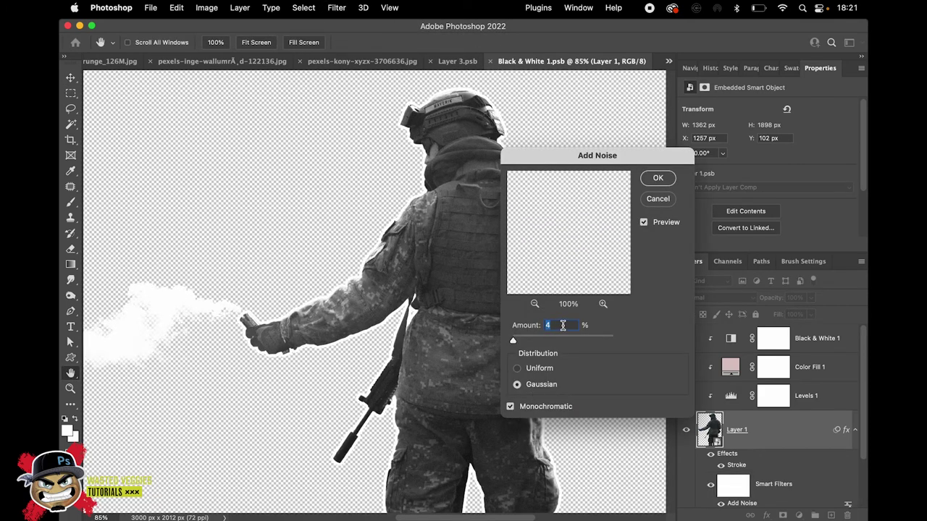
pyautogui.click(658, 179)
# Save and close the soldier smart object, then open Black & White 1's layer styles.
pyautogui.press('v')
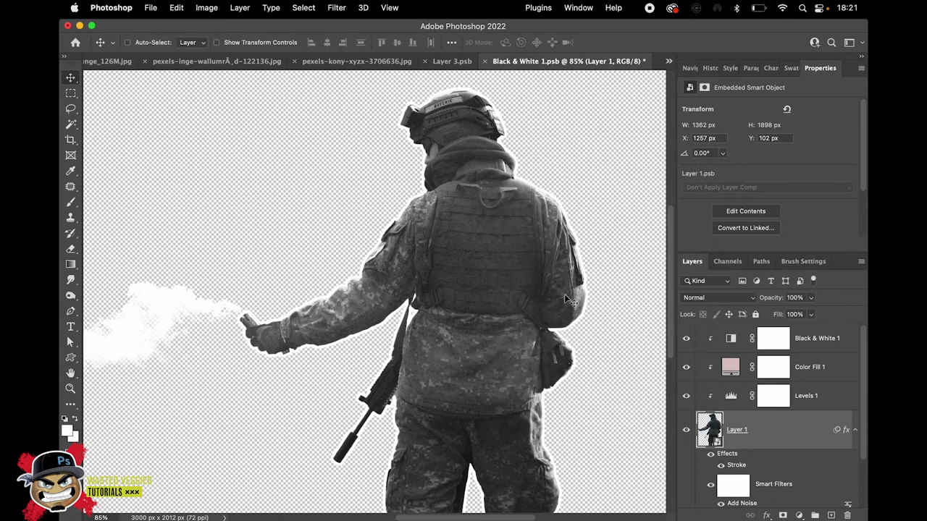
pyautogui.scroll(5, 480, 264)
pyautogui.scroll(-5, 479, 261)
pyautogui.press('super')
pyautogui.press('super+s')
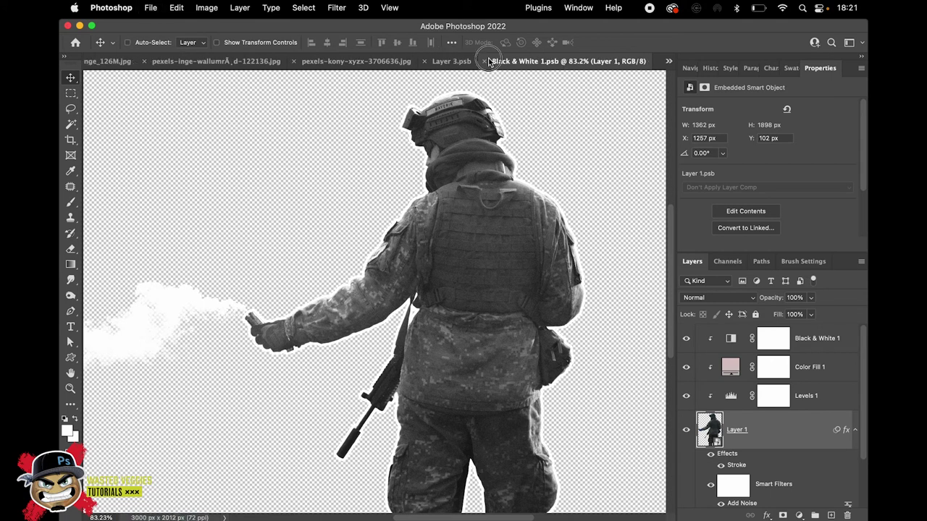
pyautogui.click(486, 61)
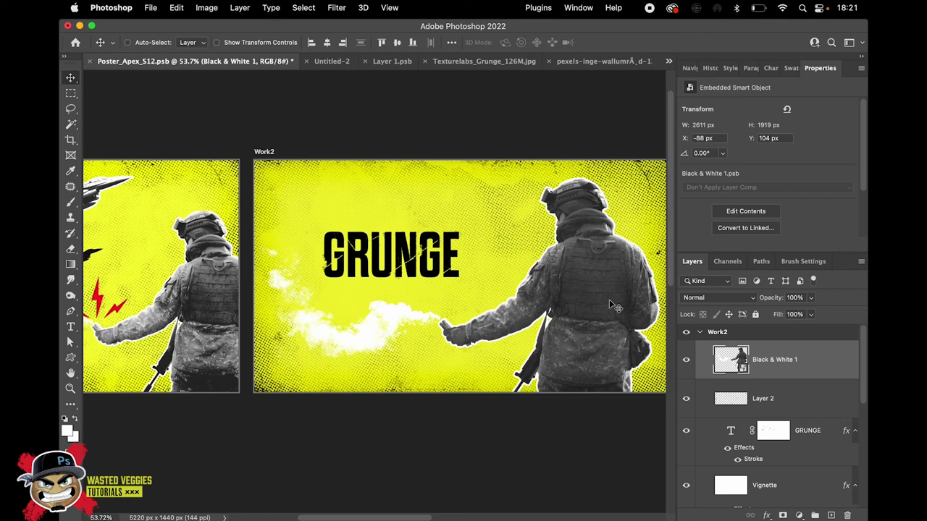
pyautogui.doubleClick(817, 360)
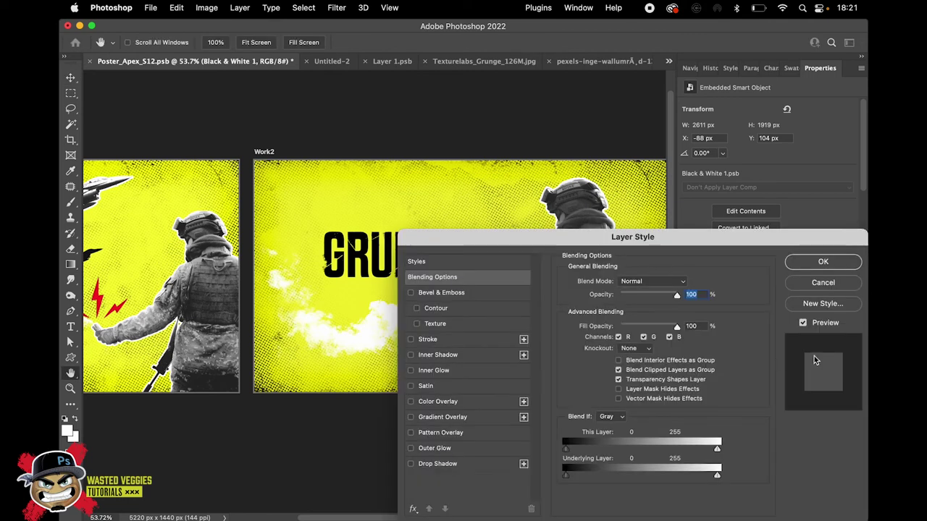
# Try a Pattern Overlay on the poster's soldier layer, then cancel it.
pyautogui.click(411, 433)
pyautogui.click(441, 434)
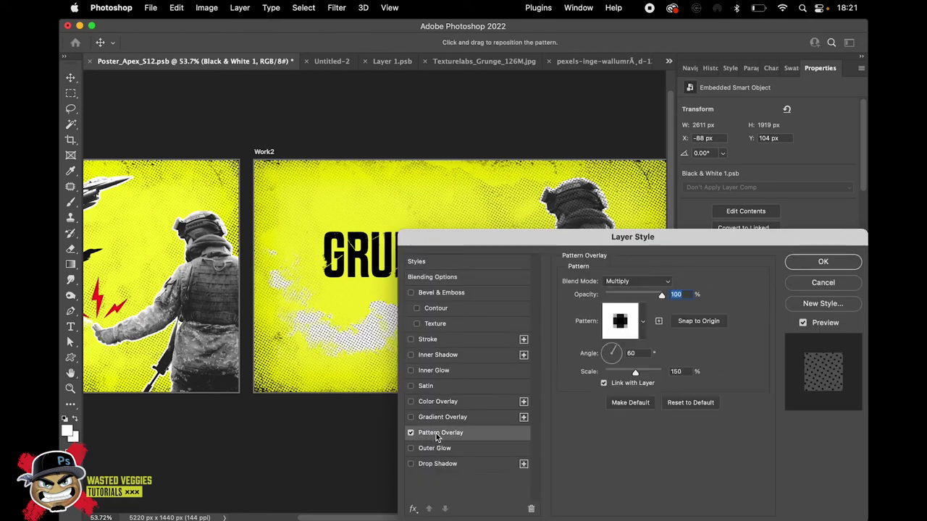
pyautogui.click(823, 283)
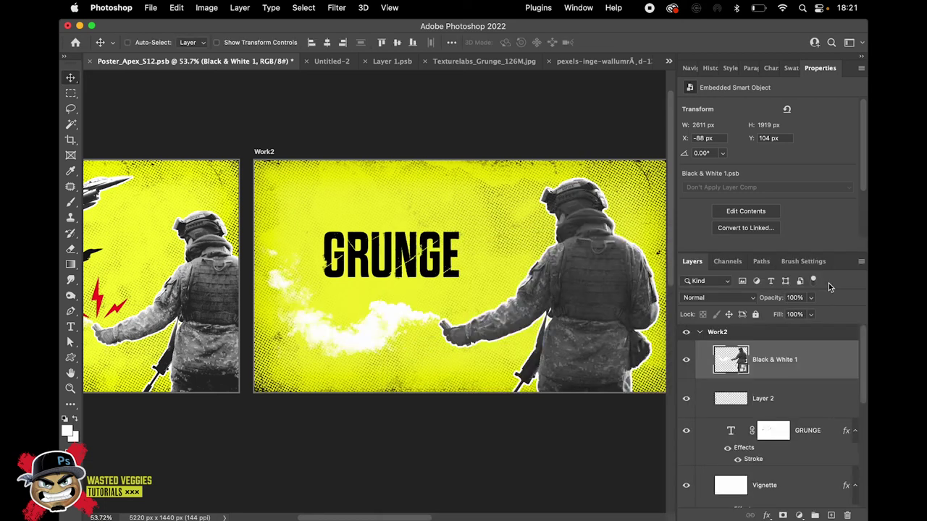
# Inside the soldier smart object, enable a Multiply halftone Pattern Overlay on Layer 1.
pyautogui.doubleClick(730, 362)
pyautogui.doubleClick(807, 425)
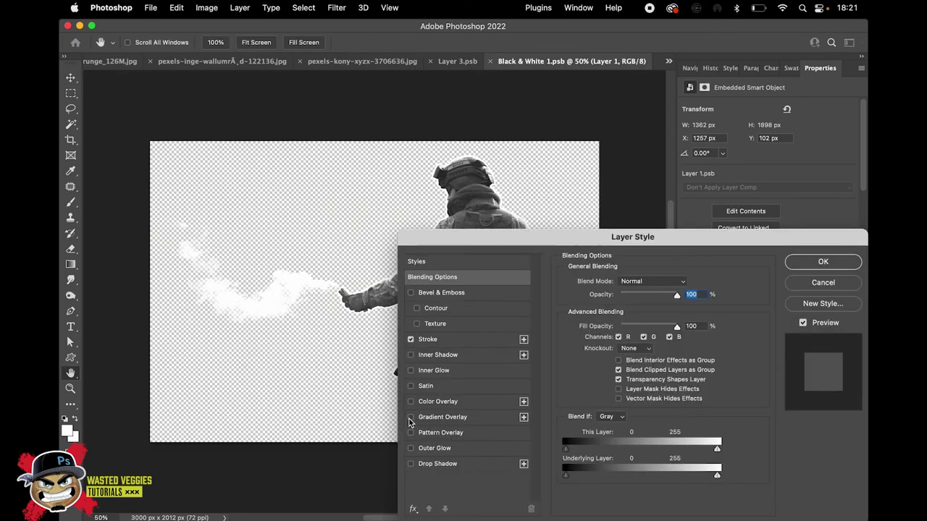
pyautogui.click(411, 433)
pyautogui.moveTo(485, 238); pyautogui.dragTo(627, 188)
pyautogui.click(580, 384)
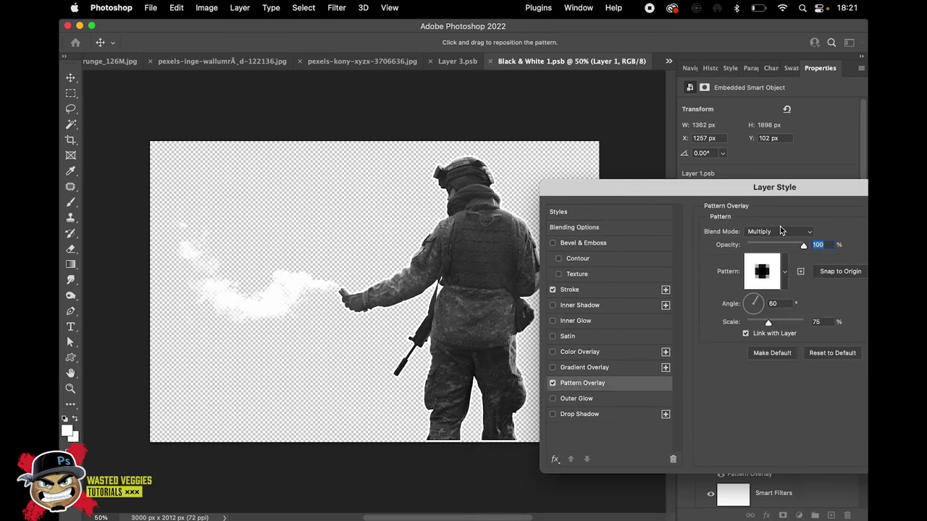
pyautogui.moveTo(793, 190); pyautogui.dragTo(765, 185)
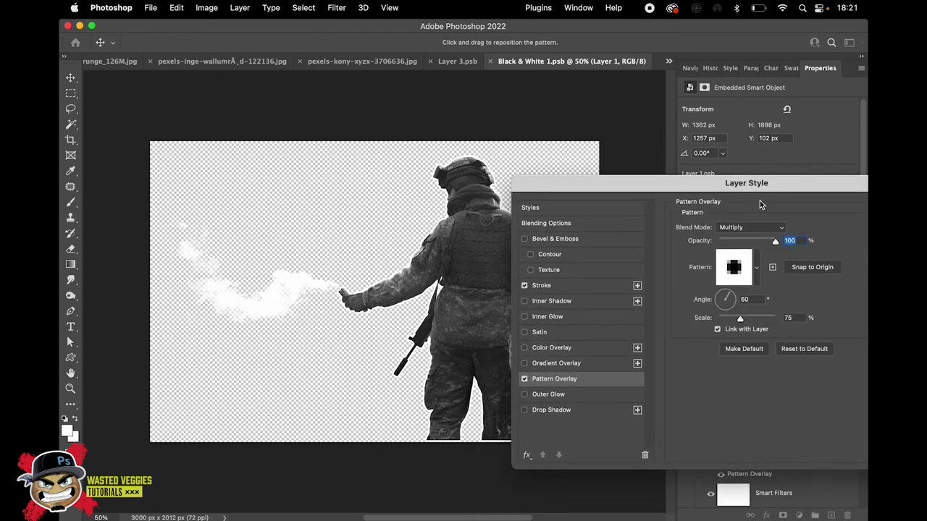
# Set the pattern overlay scale to 100 and confirm the layer style.
pyautogui.doubleClick(797, 317)
pyautogui.write('100')
pyautogui.scroll(5, 474, 265)
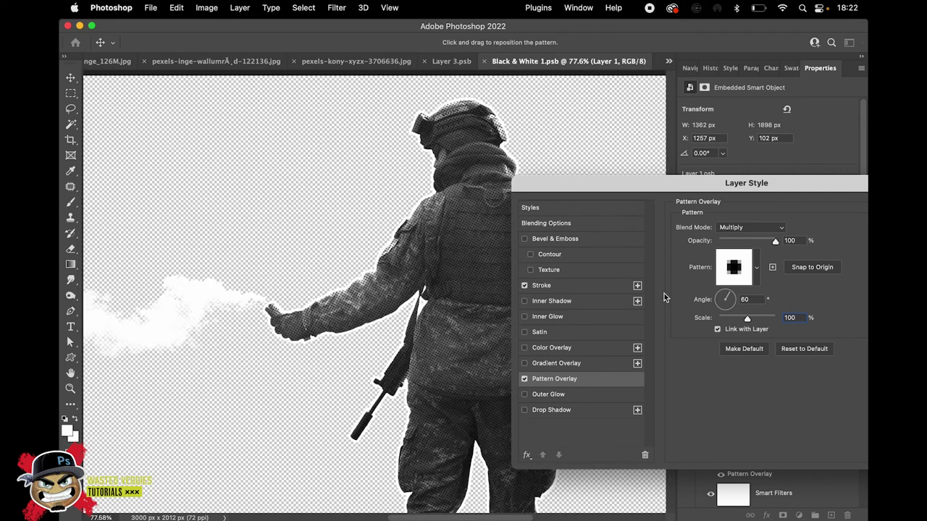
pyautogui.moveTo(797, 318); pyautogui.dragTo(776, 319)
pyautogui.write('100')
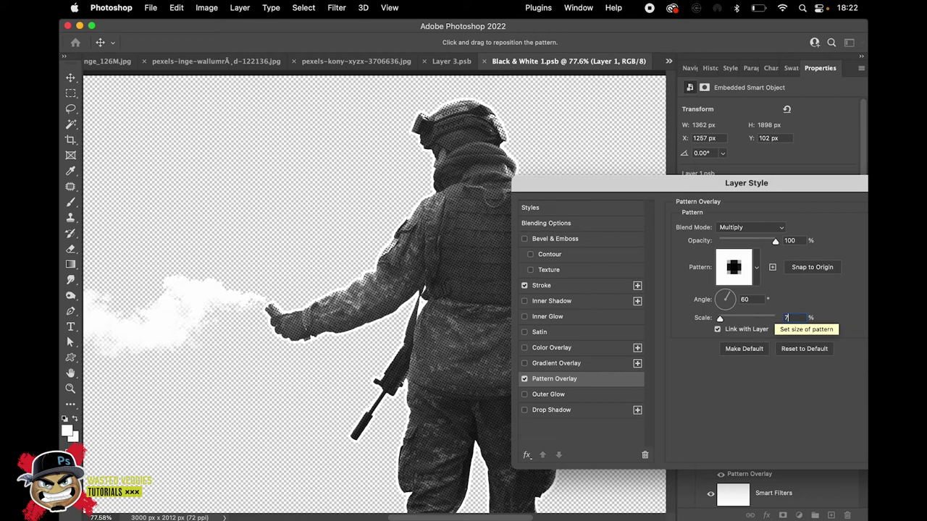
pyautogui.press('Return')
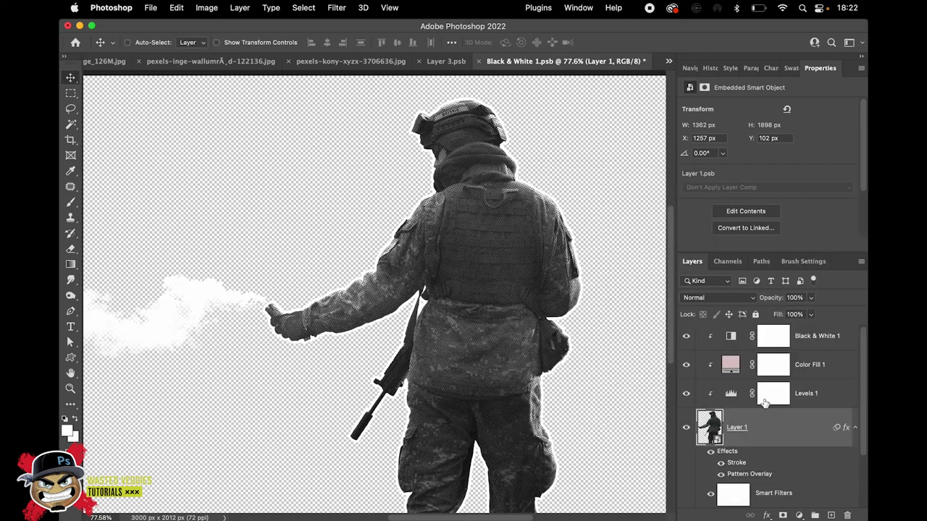
# Switch the halftone Pattern Overlay to Vivid Light at 24% opacity, after trying other blend modes.
pyautogui.doubleClick(753, 474)
pyautogui.moveTo(653, 199); pyautogui.dragTo(779, 252)
pyautogui.click(782, 282)
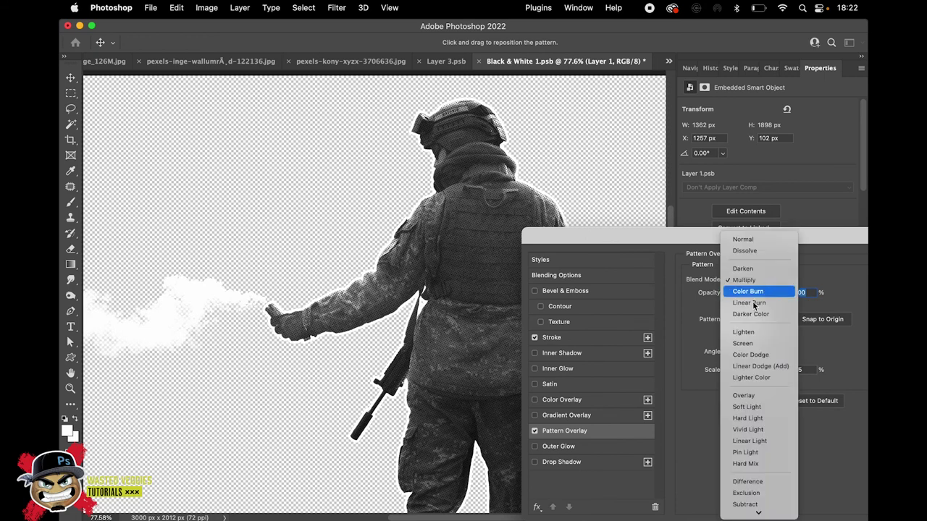
pyautogui.click(746, 400)
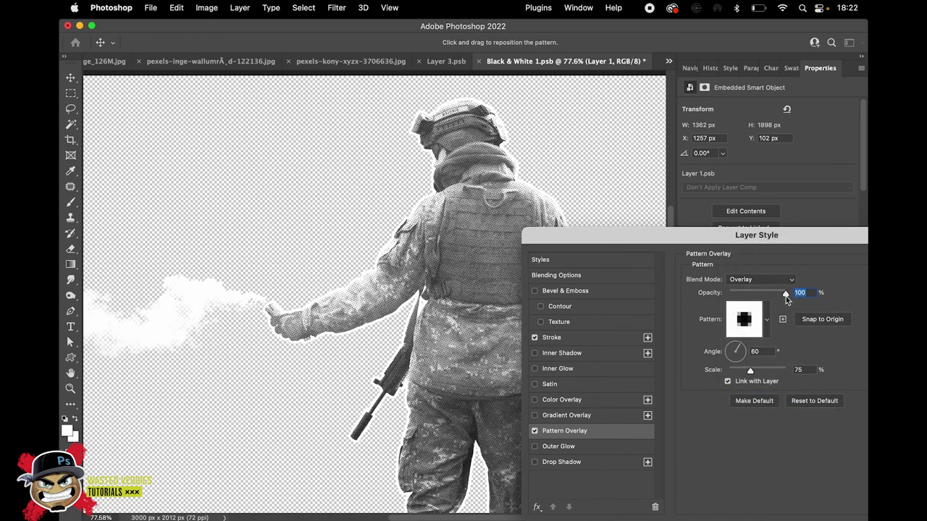
pyautogui.moveTo(782, 293); pyautogui.dragTo(753, 291)
pyautogui.click(754, 280)
pyautogui.click(751, 293)
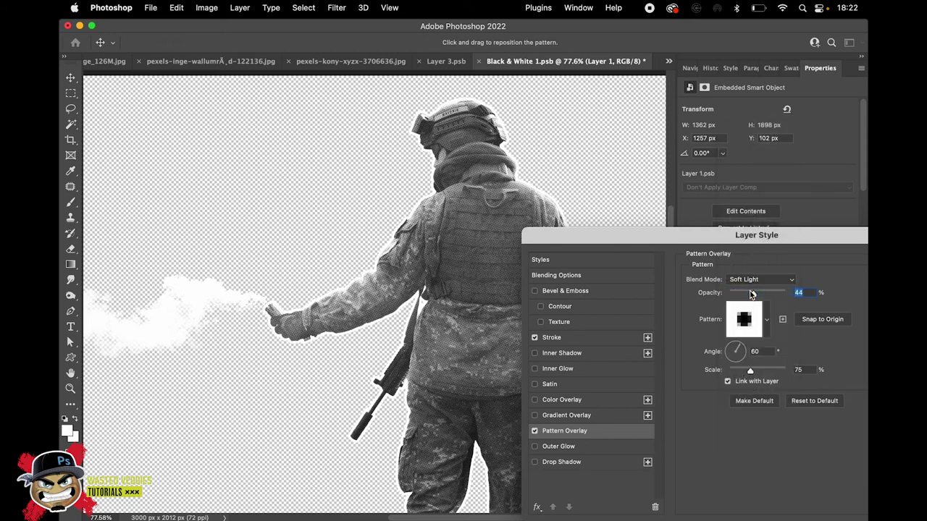
pyautogui.click(753, 279)
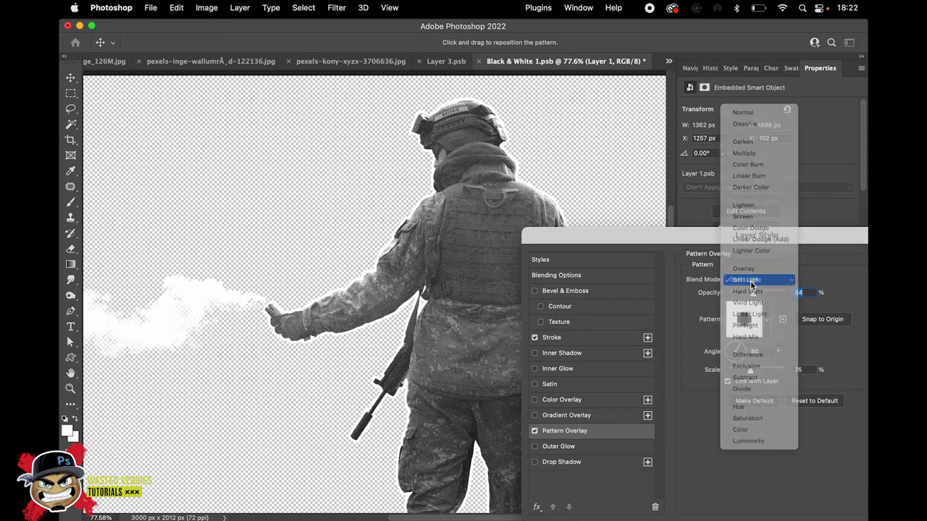
pyautogui.click(749, 291)
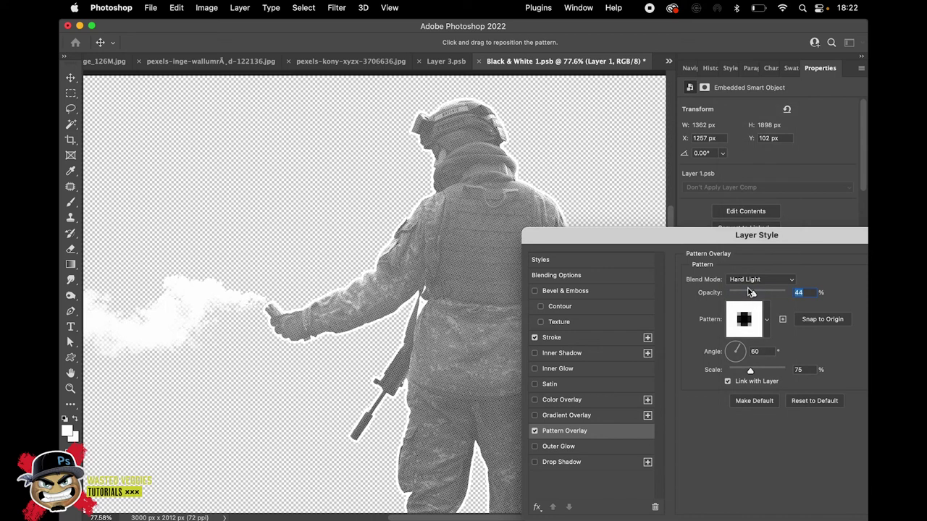
pyautogui.click(751, 286)
pyautogui.click(751, 293)
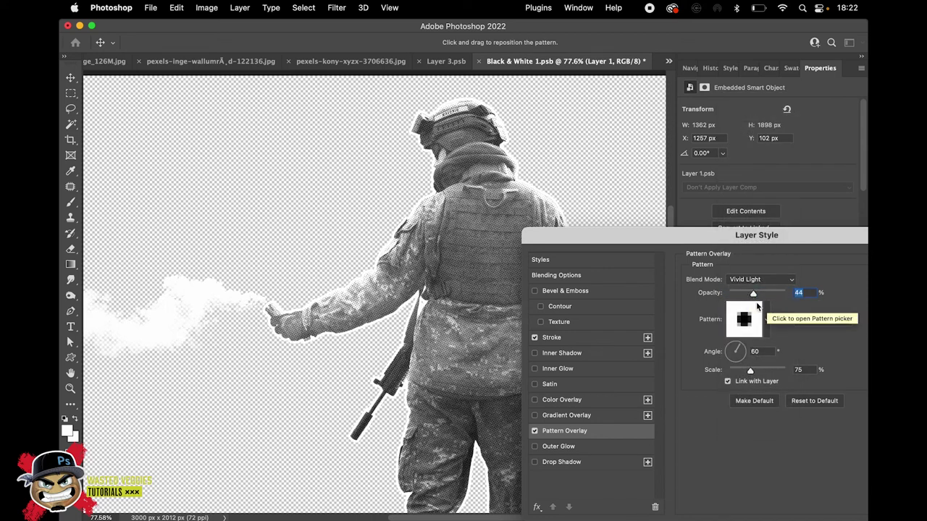
pyautogui.moveTo(745, 296); pyautogui.dragTo(744, 296)
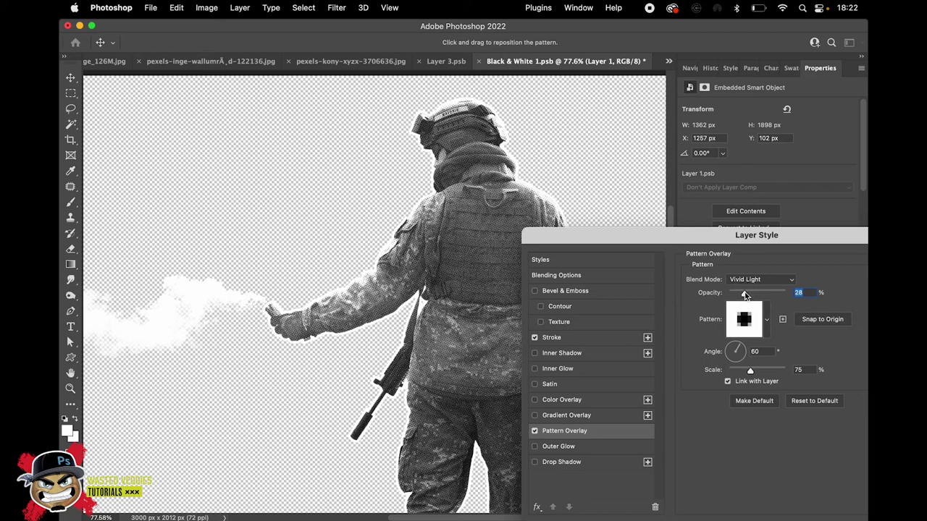
# Set the pattern scale to 75, apply, save the smart object and close it.
pyautogui.click(749, 368)
pyautogui.write('5')
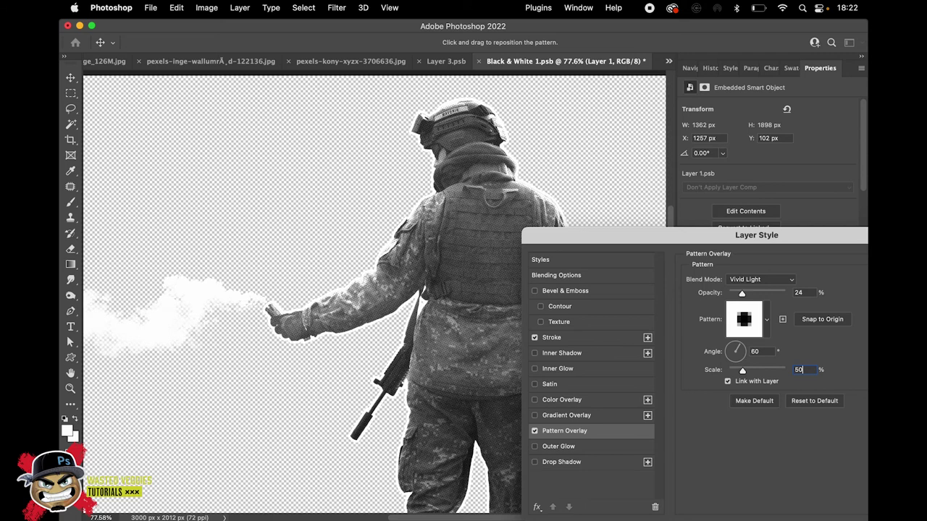
pyautogui.write('0')
pyautogui.moveTo(813, 371); pyautogui.dragTo(785, 371)
pyautogui.write('75')
pyautogui.moveTo(823, 246); pyautogui.dragTo(698, 209)
pyautogui.click(813, 240)
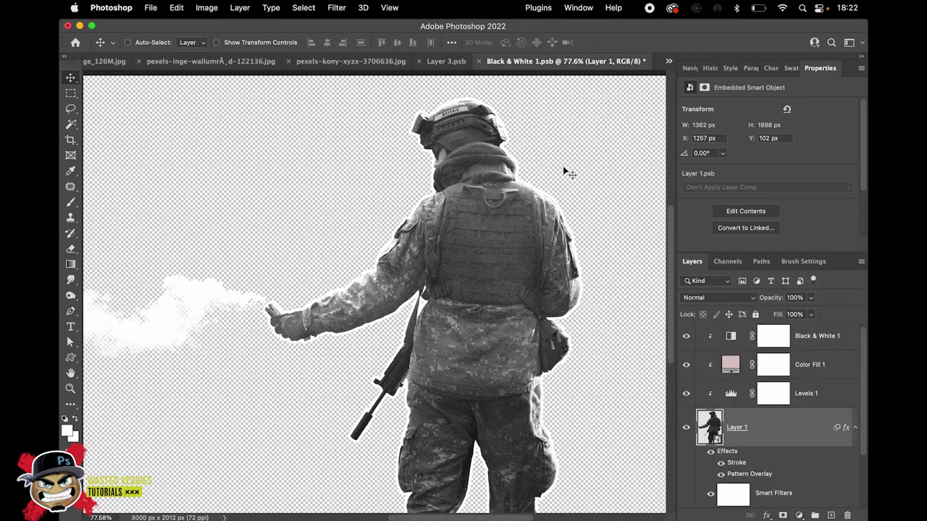
pyautogui.press('super+s')
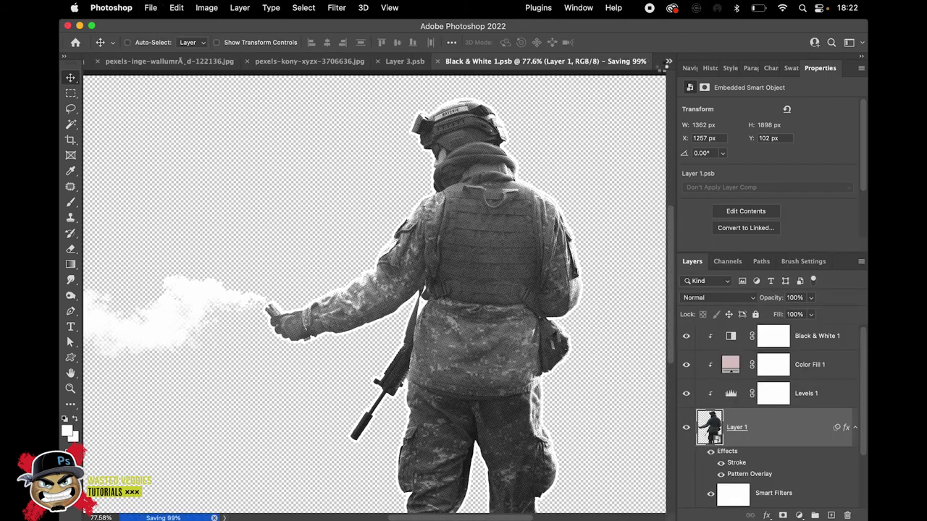
pyautogui.click(437, 61)
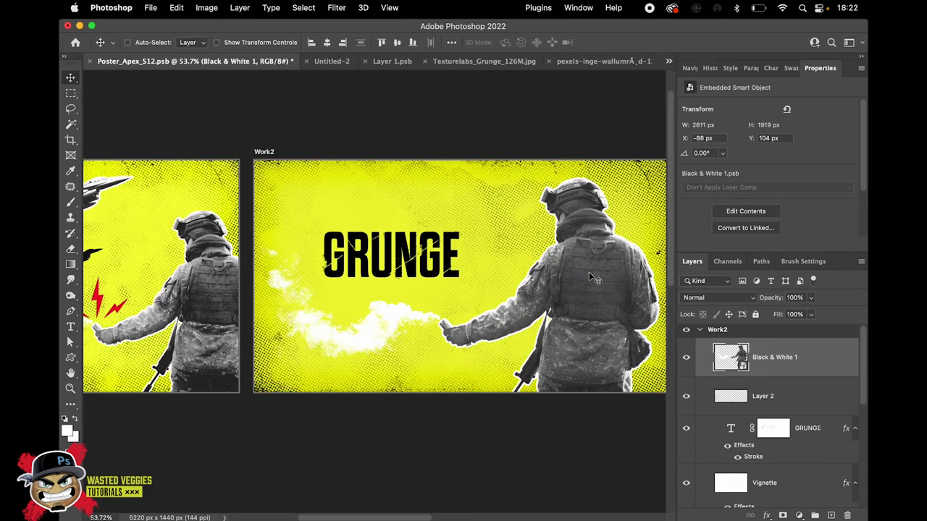
# Open the Work group soldier's Pattern Overlay settings (Overlay, 50% opacity, 50% scale).
pyautogui.keyDown('super'); pyautogui.click(229, 291); pyautogui.keyUp('super')
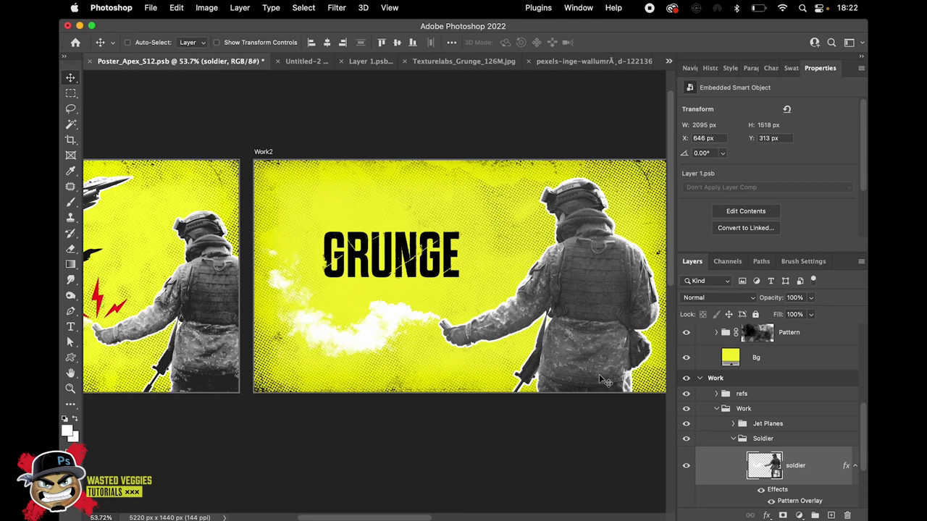
pyautogui.scroll(-1, 800, 489)
pyautogui.doubleClick(800, 488)
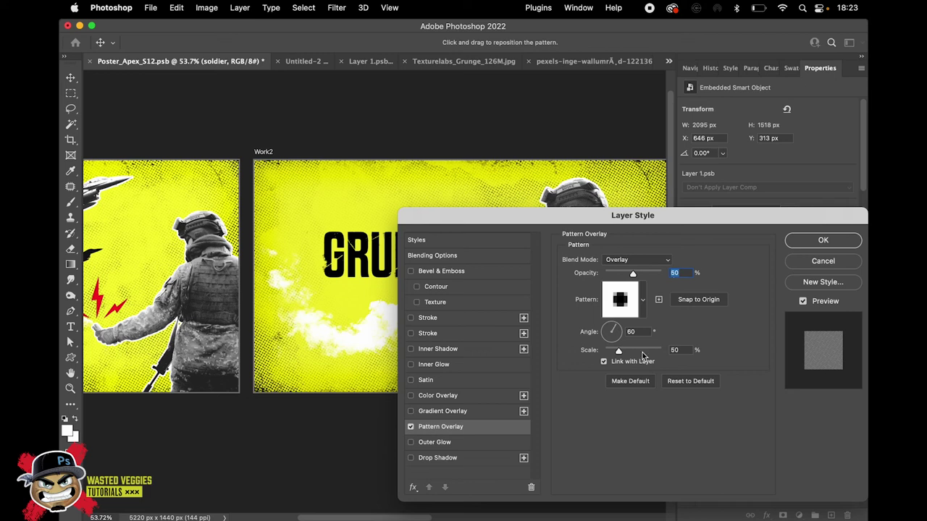
# Apply the soldier's layer style, then set its Pattern Overlay blend mode to Overlay.
pyautogui.click(823, 244)
pyautogui.doubleClick(597, 281)
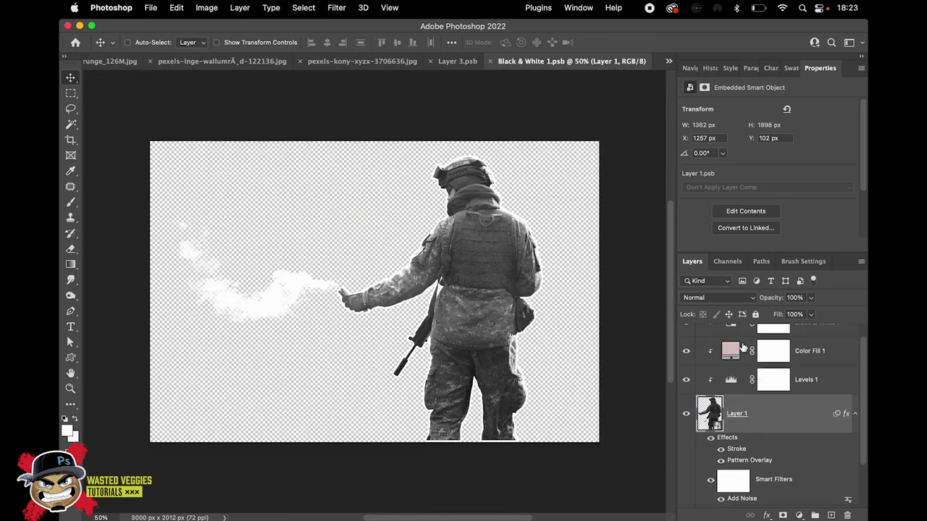
pyautogui.doubleClick(761, 460)
pyautogui.click(646, 266)
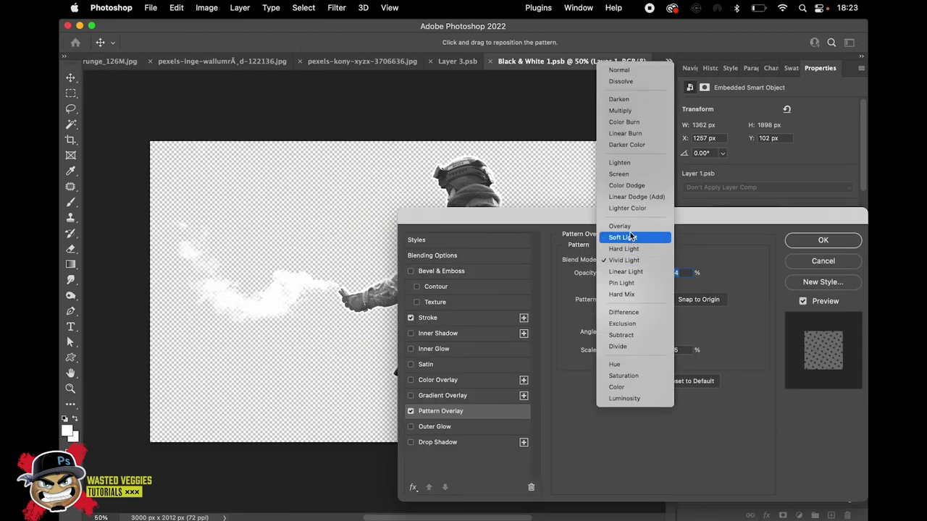
pyautogui.click(631, 229)
pyautogui.press('alt')
pyautogui.scroll(5, 484, 203)
pyautogui.moveTo(478, 216); pyautogui.dragTo(621, 227)
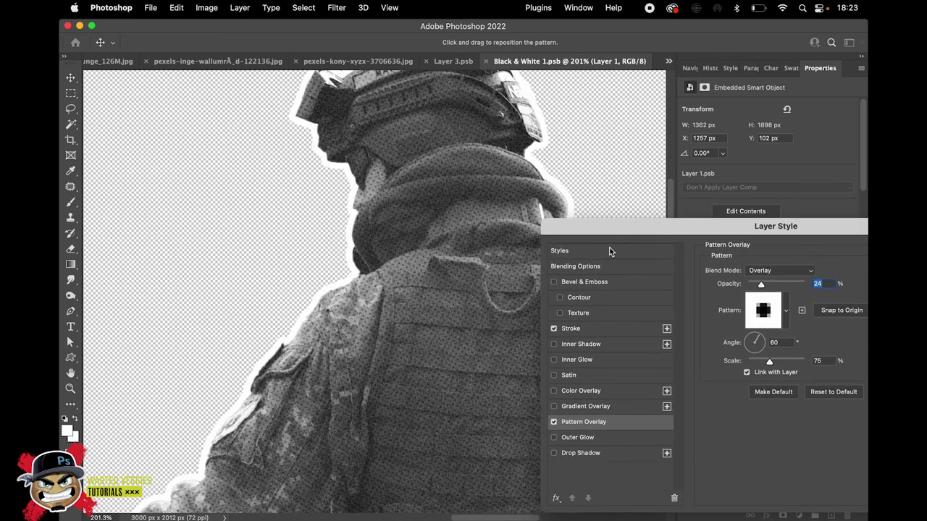
pyautogui.scroll(-3, 506, 233)
# Set the pattern overlay to 50% opacity and 50% scale and confirm it.
pyautogui.write('50')
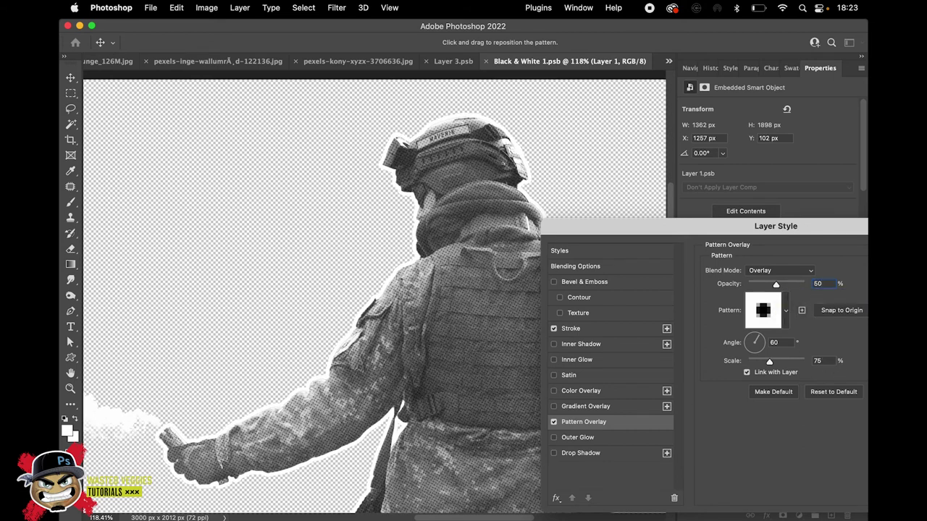
pyautogui.doubleClick(822, 361)
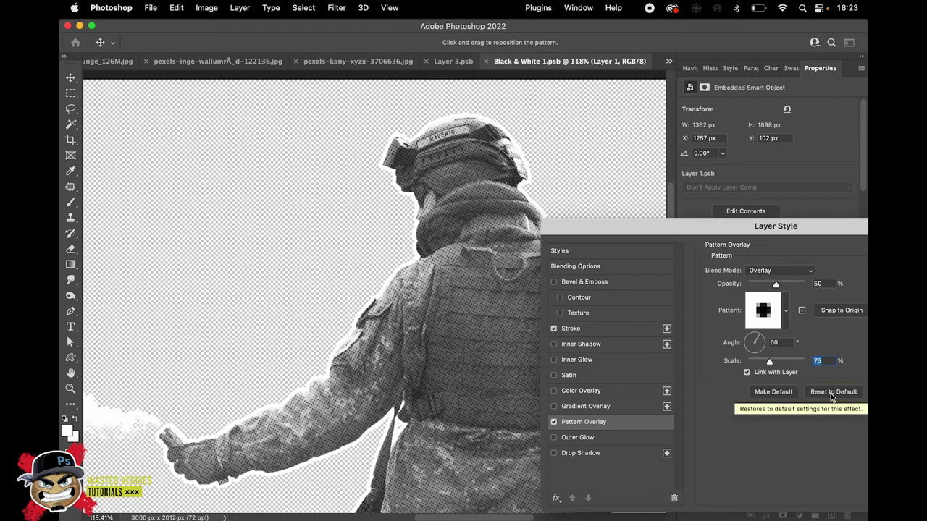
pyautogui.write('50')
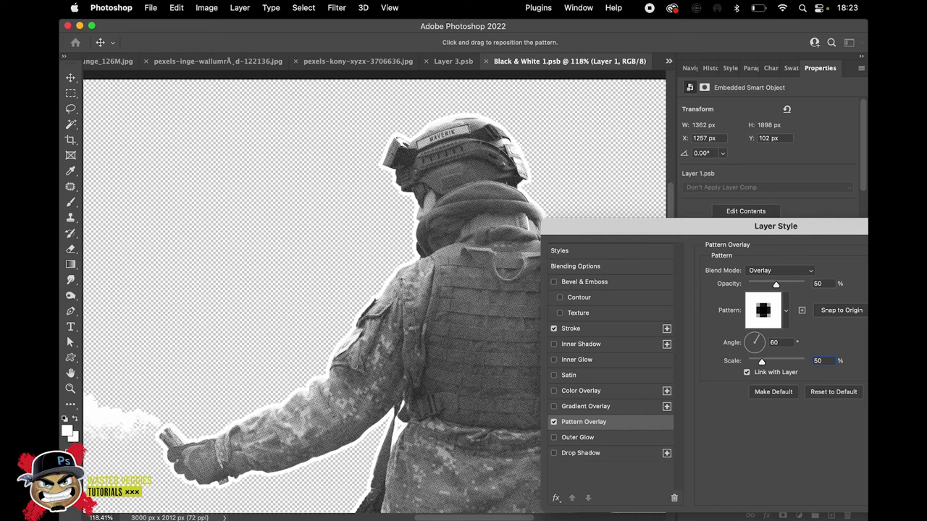
pyautogui.moveTo(809, 232); pyautogui.dragTo(695, 230)
pyautogui.click(845, 249)
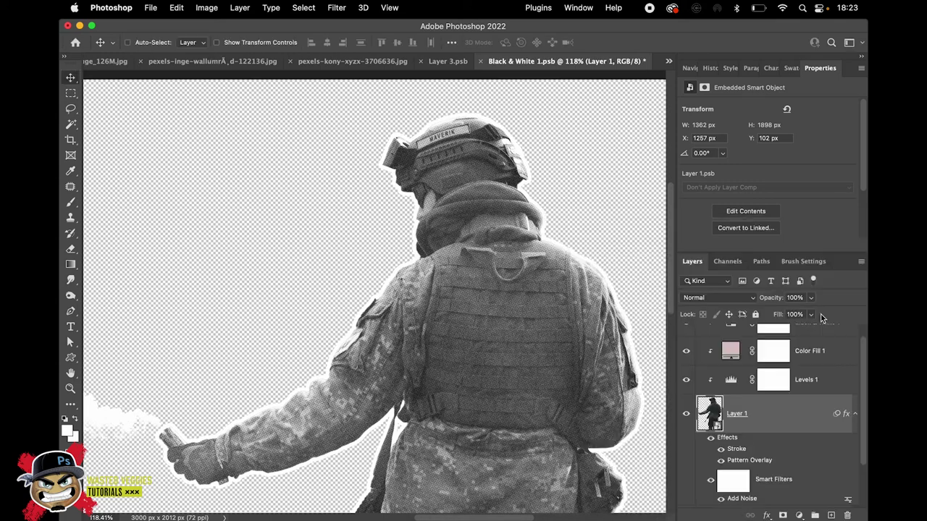
# Save the soldier smart object.
pyautogui.press('super+s')
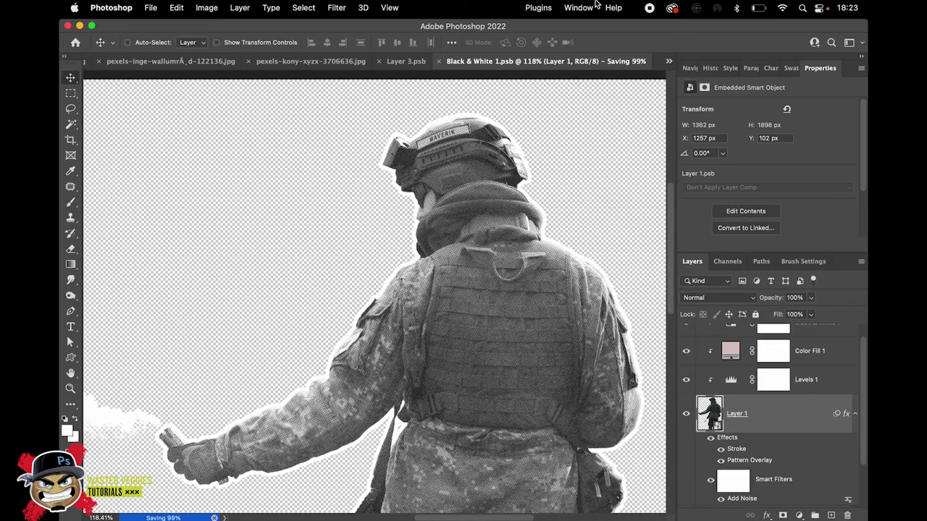
pyautogui.scroll(-5, 525, 378)
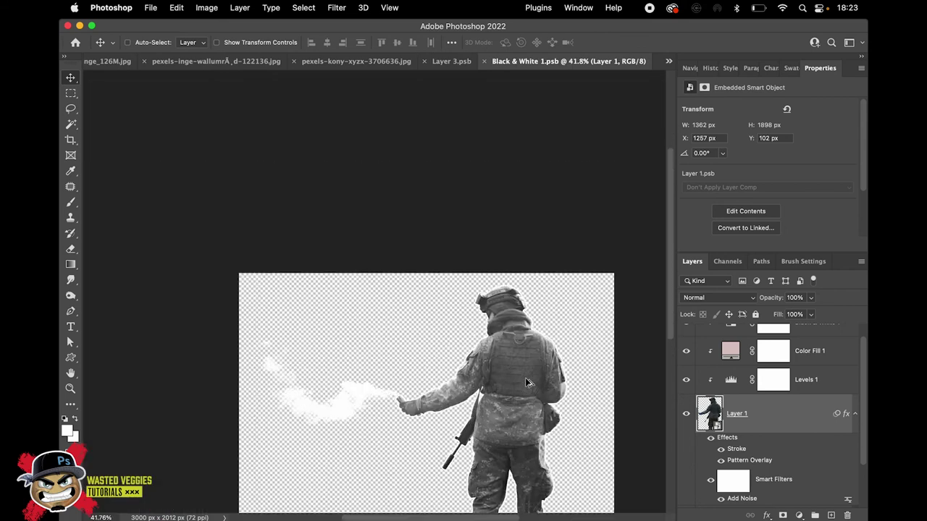
pyautogui.click(731, 384)
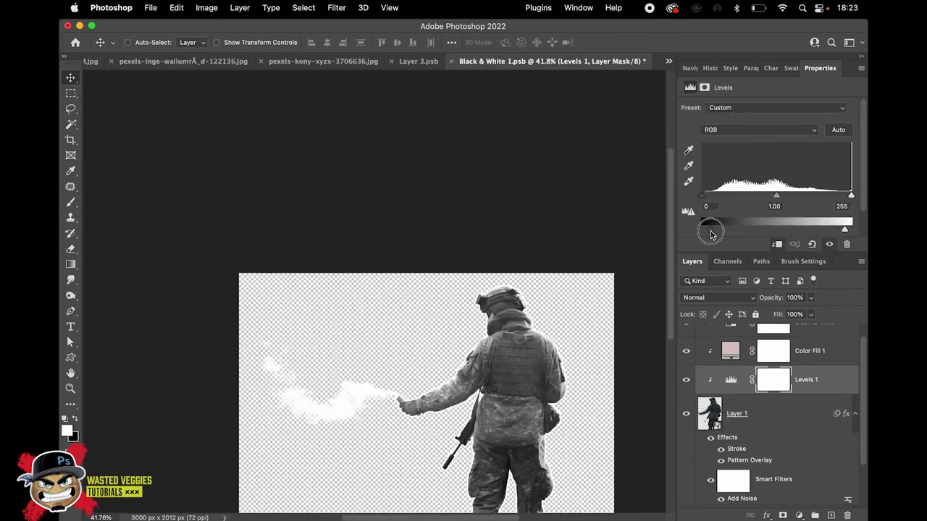
# Raise the soldier's black input level to about 18, then save and close the smart object.
pyautogui.moveTo(701, 196); pyautogui.dragTo(714, 199)
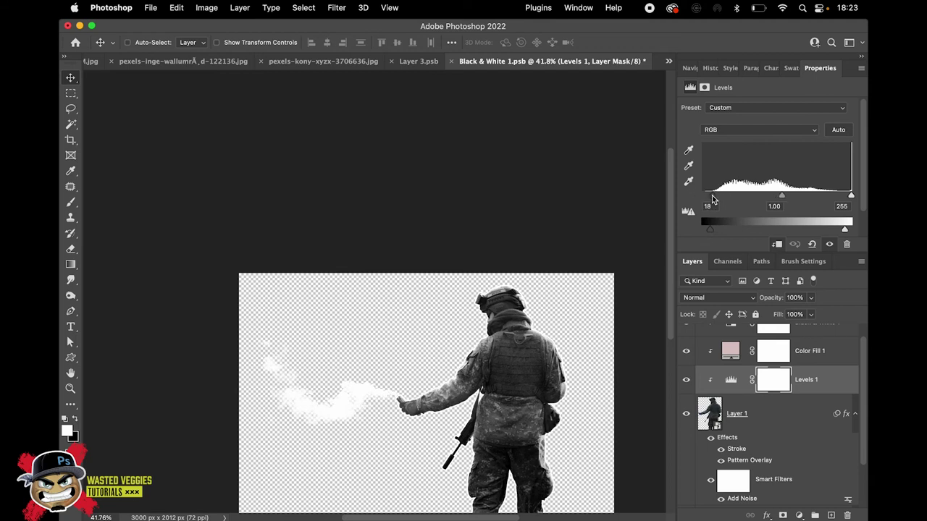
pyautogui.moveTo(711, 232); pyautogui.dragTo(718, 233)
pyautogui.press('super+s')
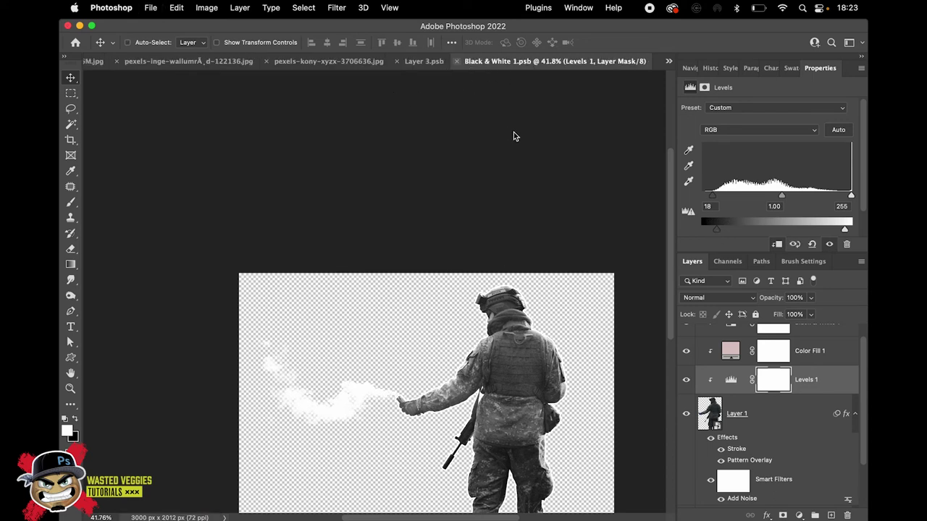
pyautogui.press('super+w')
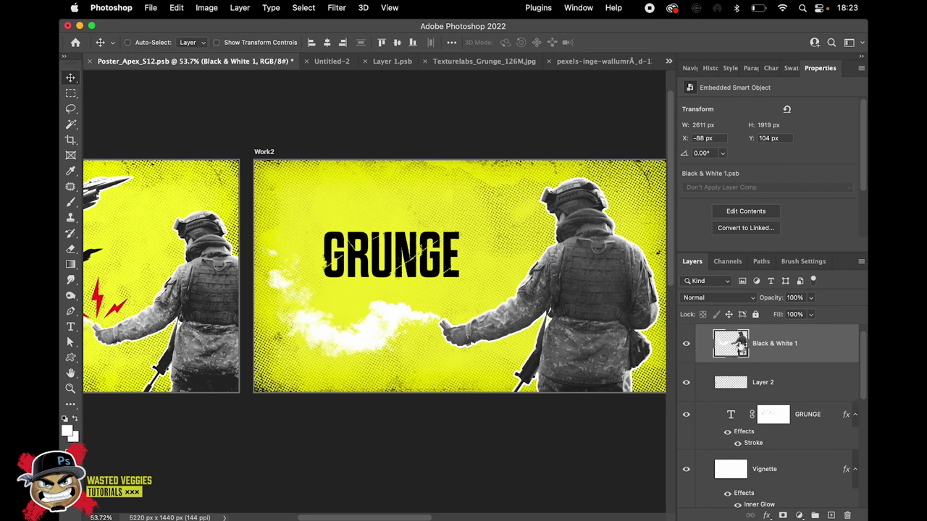
# Reopen the soldier, set Levels inputs to 19, 1.22 and 242, then save and close.
pyautogui.doubleClick(739, 346)
pyautogui.moveTo(714, 197); pyautogui.dragTo(716, 197)
pyautogui.moveTo(782, 197); pyautogui.dragTo(773, 197)
pyautogui.moveTo(714, 197); pyautogui.dragTo(714, 197)
pyautogui.moveTo(850, 196); pyautogui.dragTo(843, 195)
pyautogui.click(713, 228)
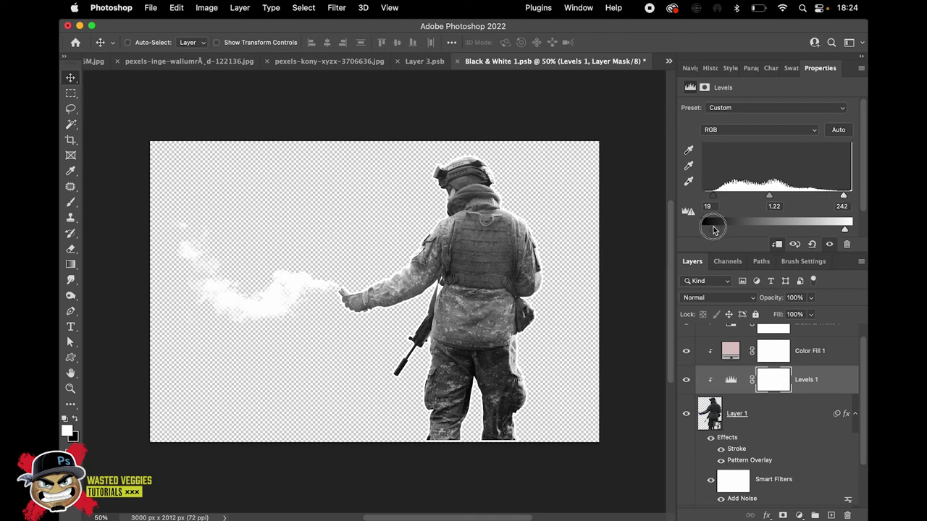
pyautogui.press('super+s')
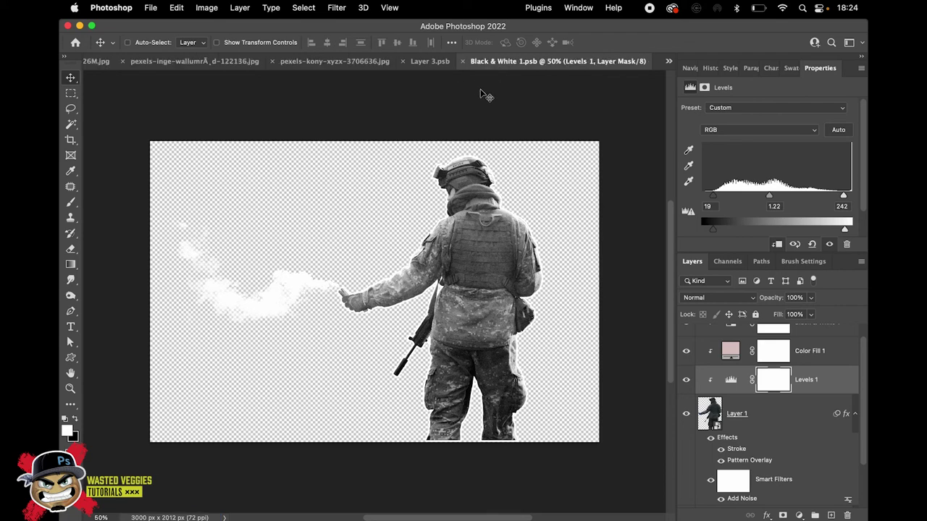
pyautogui.click(464, 61)
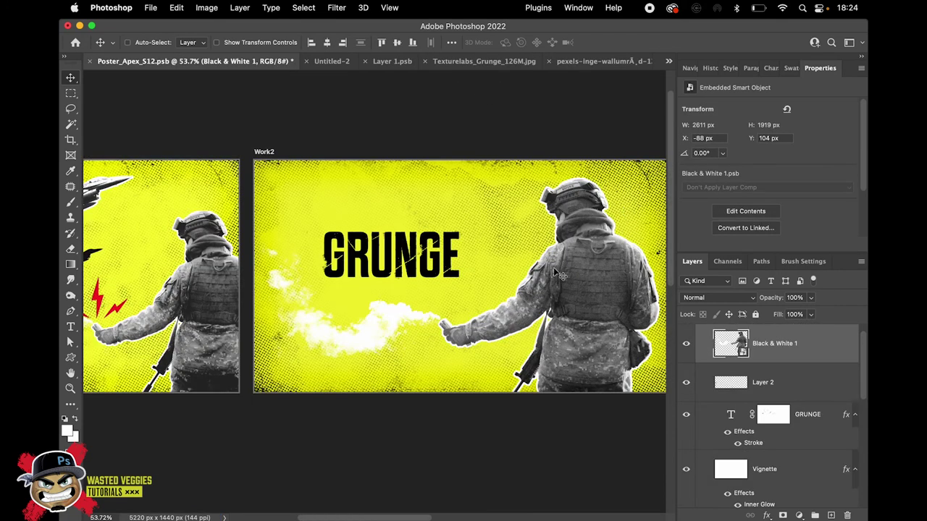
# Shrink the soldier to 2089 × 1535 px and position it lower right on Work2.
pyautogui.moveTo(588, 270); pyautogui.dragTo(580, 288)
pyautogui.hotkey('ctrl', 't')
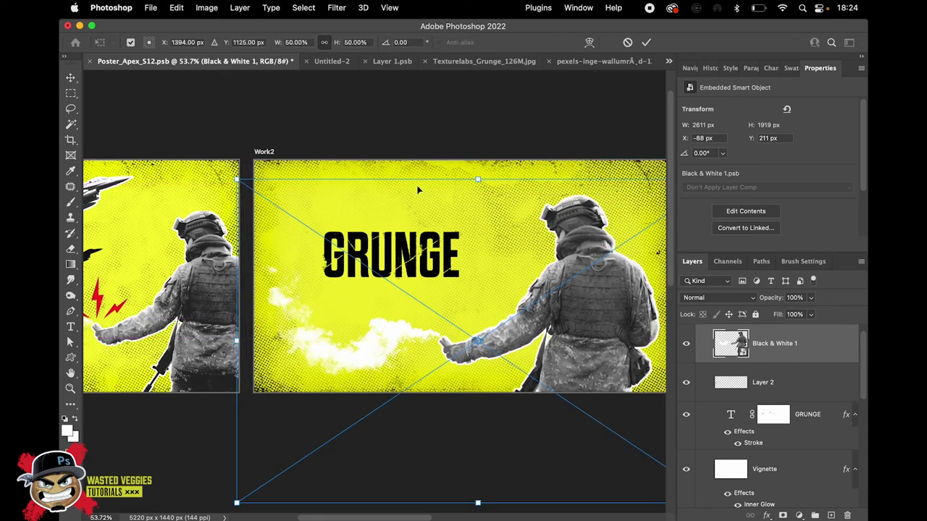
pyautogui.click(309, 42)
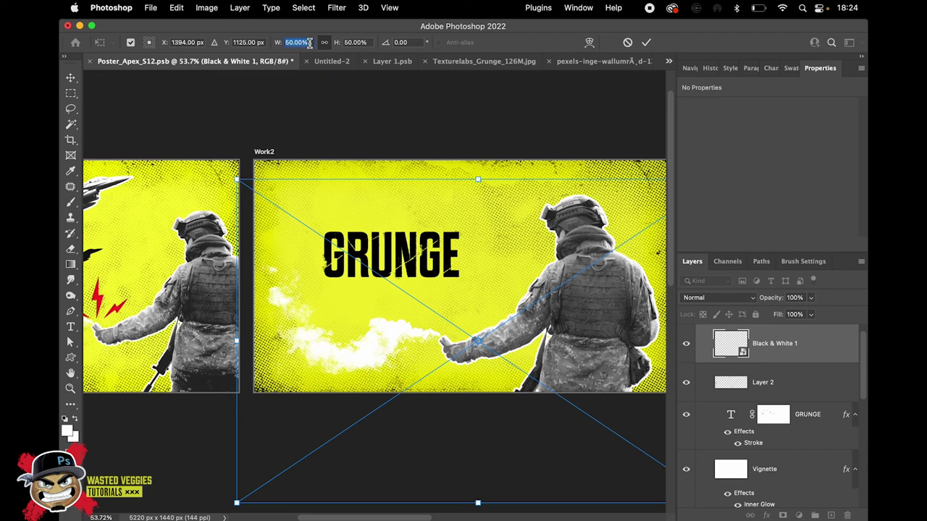
pyautogui.press('Return')
pyautogui.press('Return')
pyautogui.moveTo(634, 297); pyautogui.dragTo(612, 323)
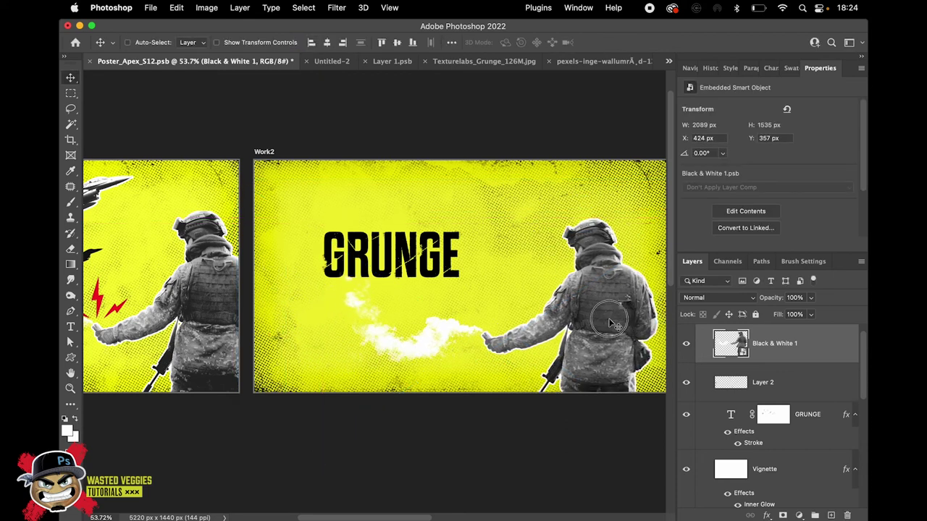
# Pan across the posters to check the GRUNGE text, then switch to the grunge texture document.
pyautogui.hscroll(2, 615, 323)
pyautogui.scroll(-1, 615, 324)
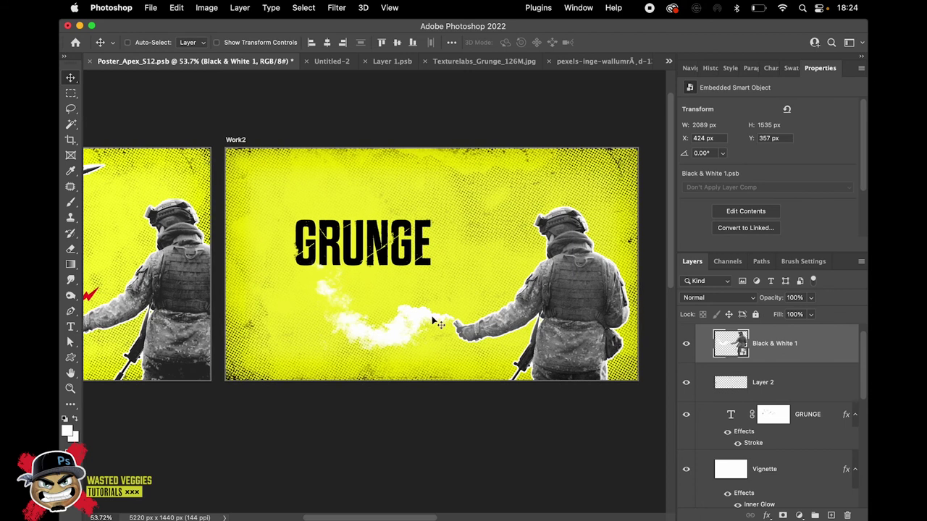
pyautogui.hscroll(-2, 387, 254)
pyautogui.moveTo(176, 224); pyautogui.dragTo(326, 234)
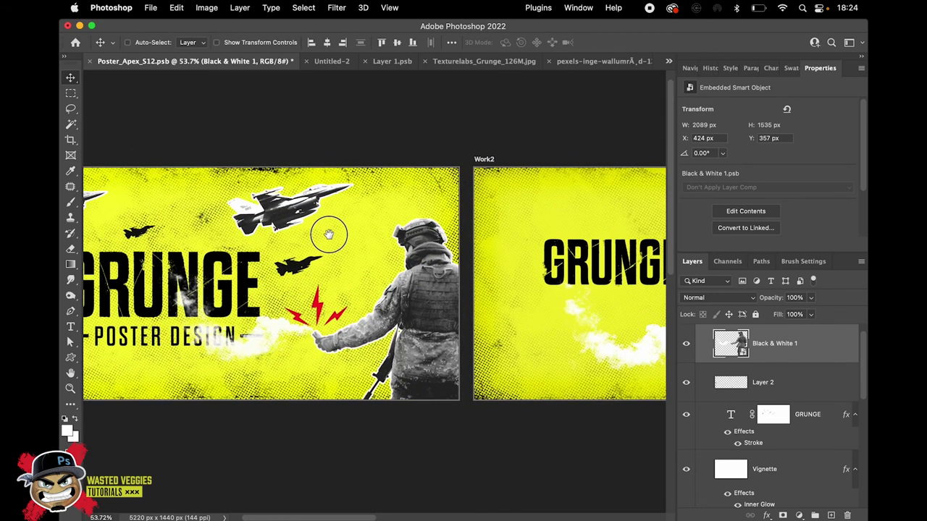
pyautogui.moveTo(547, 270); pyautogui.dragTo(286, 252)
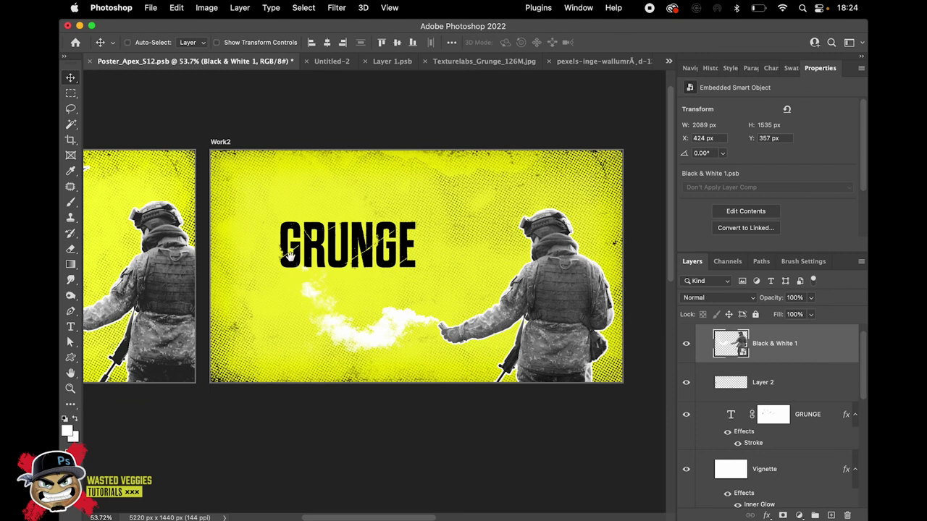
pyautogui.click(476, 62)
# In the jet photo, hide the 'jet plane' cut-out and select the original Layer 1.
pyautogui.click(616, 62)
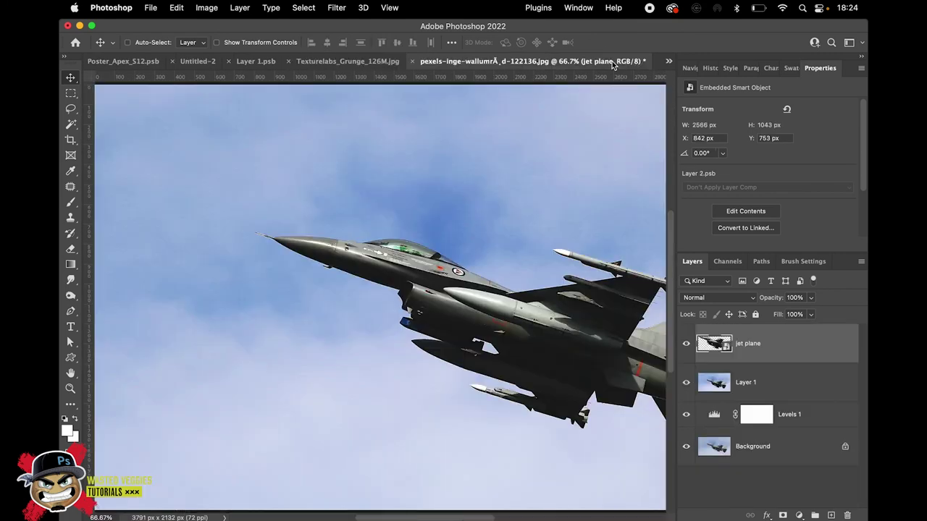
pyautogui.moveTo(516, 286); pyautogui.dragTo(404, 231)
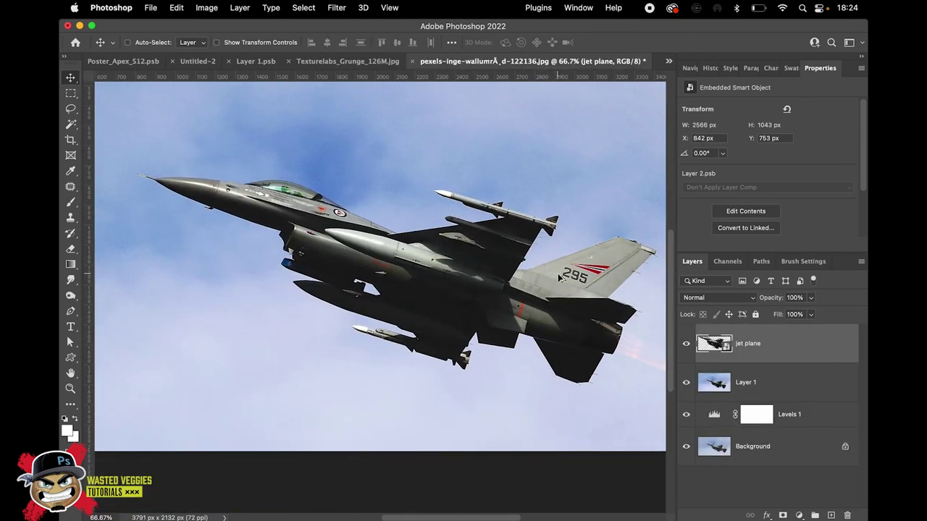
pyautogui.press('cmd+0')
pyautogui.click(686, 343)
pyautogui.click(766, 388)
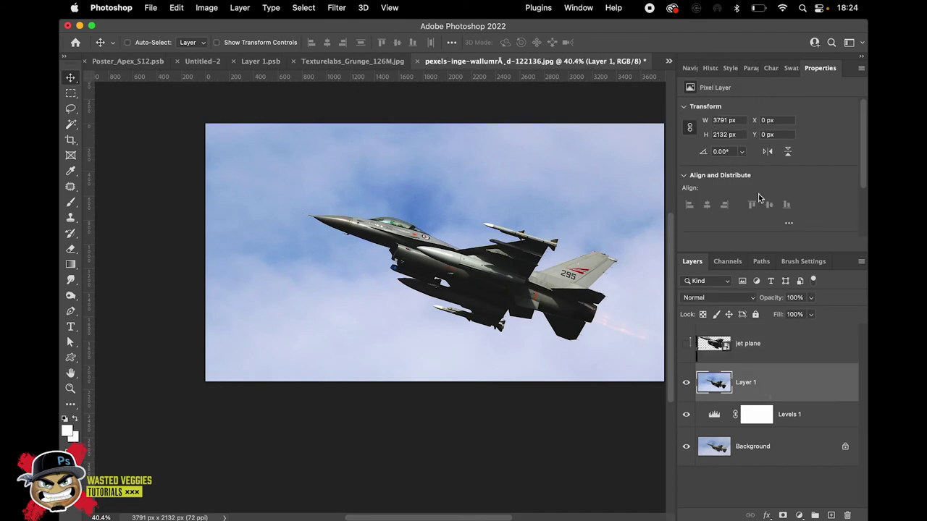
pyautogui.scroll(-3, 808, 187)
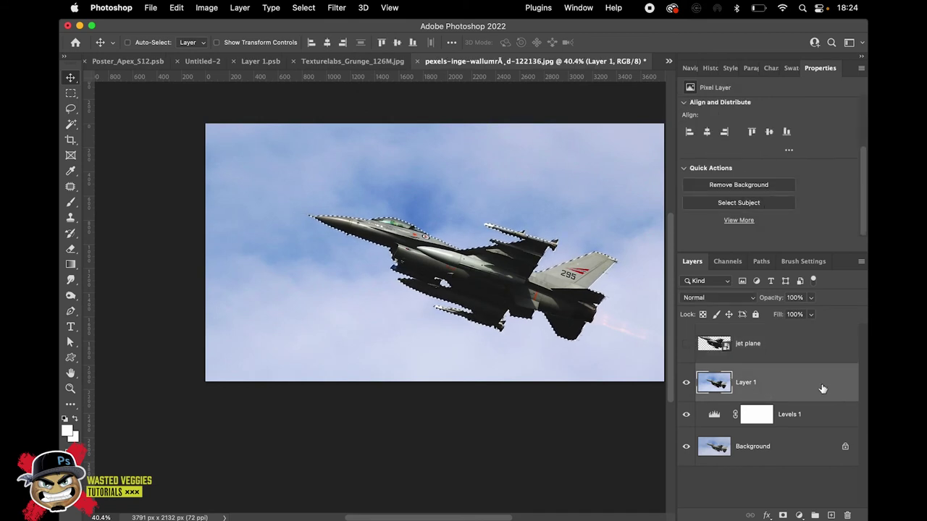
# Copy the jet to Layer 2, convert it to a smart object, and drag it onto the poster.
pyautogui.press('super+j')
pyautogui.rightClick(798, 386)
pyautogui.click(800, 383)
pyautogui.rightClick(795, 386)
pyautogui.scroll(-5, 719, 448)
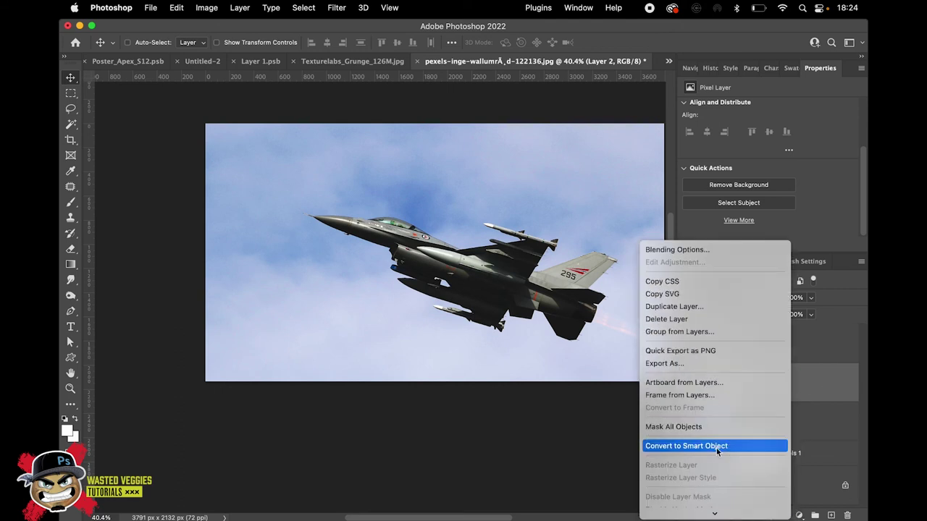
pyautogui.click(716, 448)
pyautogui.moveTo(762, 382); pyautogui.dragTo(511, 222)
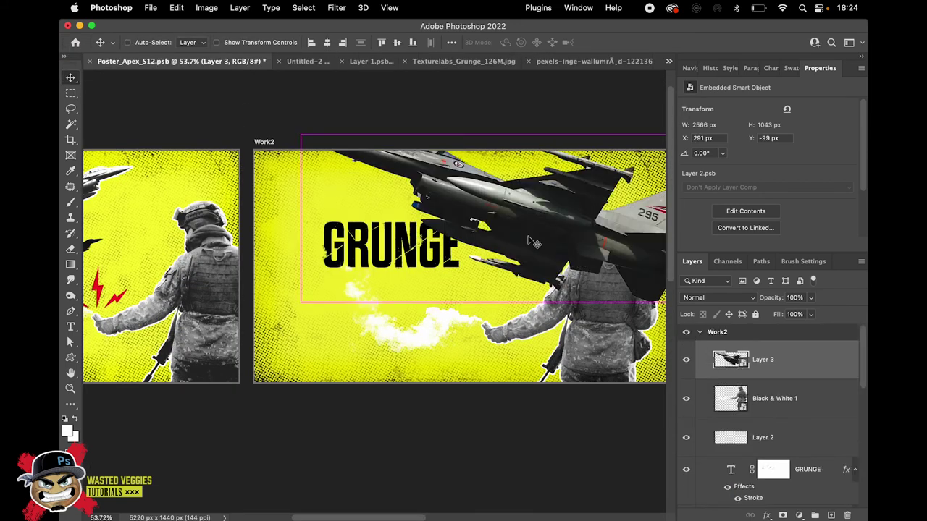
# Scale the jet down to 20%.
pyautogui.press('super+t')
pyautogui.write('10')
pyautogui.press('Return')
pyautogui.write('20')
pyautogui.press('Return')
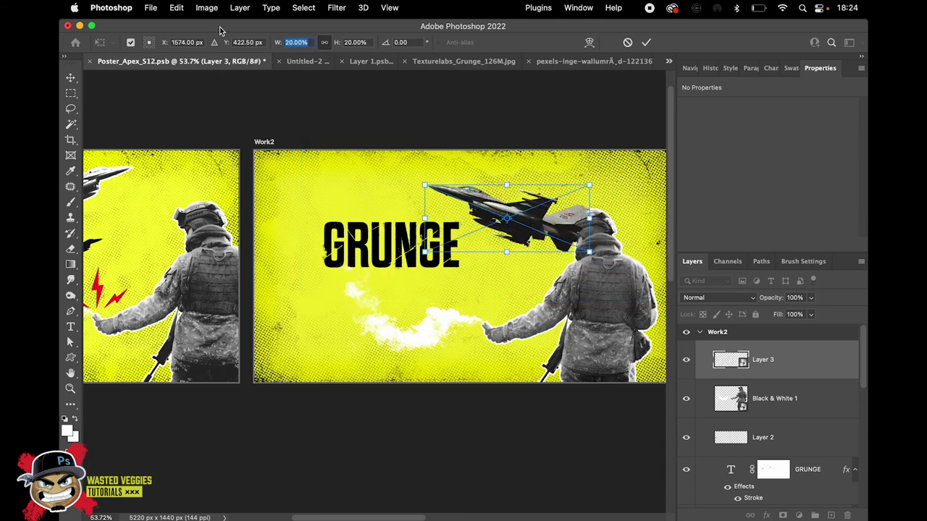
pyautogui.press('Return')
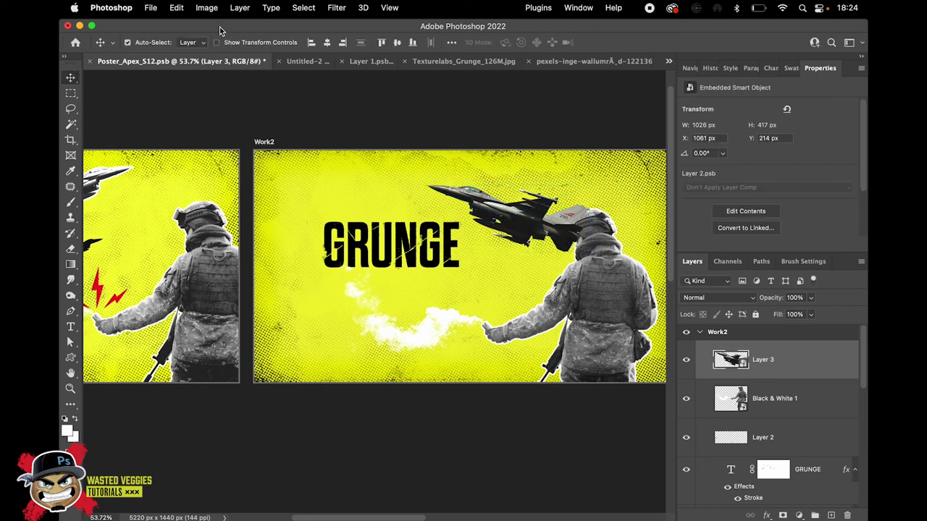
# Flip the jet horizontally and move it to the artboard's upper left.
pyautogui.hotkey('ctrl', 't')
pyautogui.rightClick(519, 206)
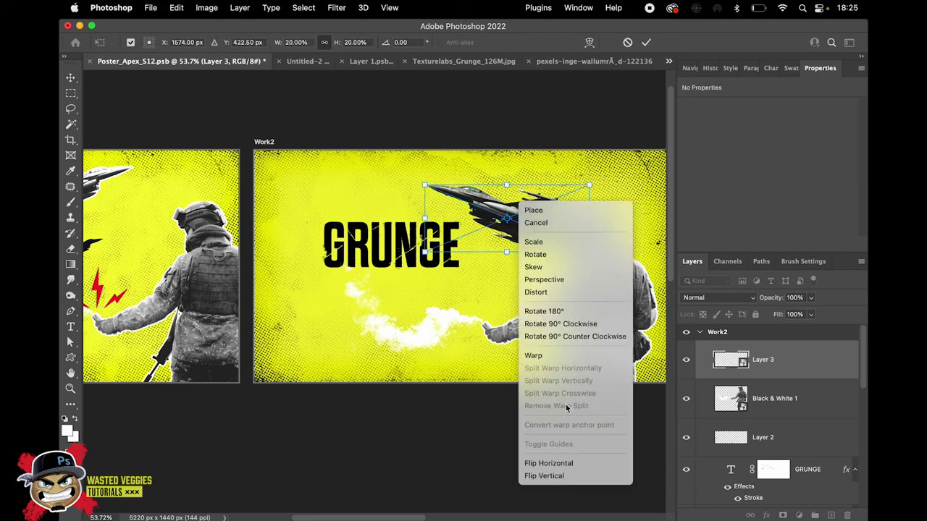
pyautogui.click(549, 464)
pyautogui.moveTo(483, 218); pyautogui.dragTo(376, 190)
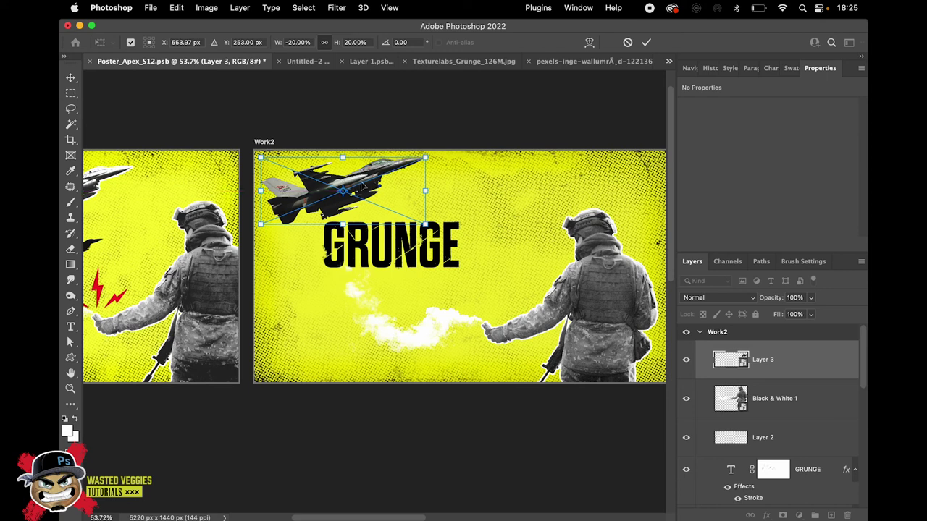
pyautogui.press('Return')
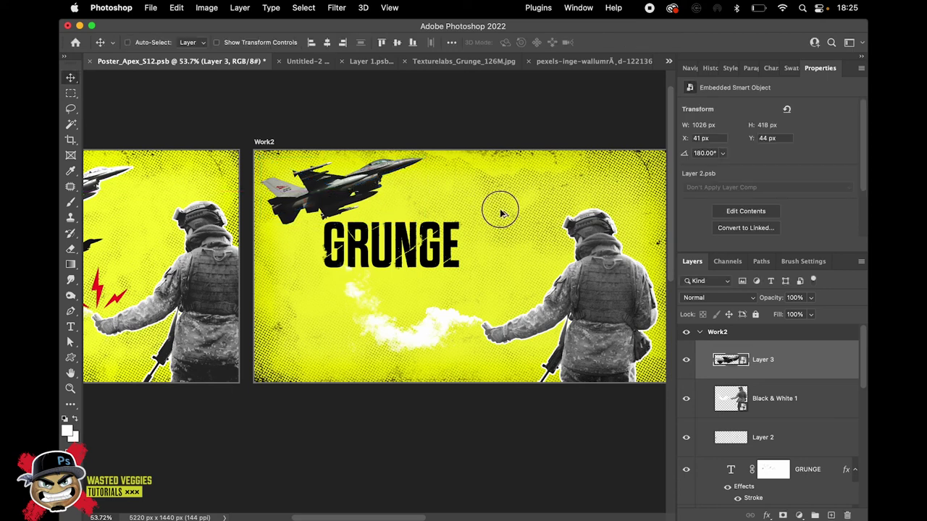
# Set the jet's height to -20% and place it at the top left above GRUNGE.
pyautogui.moveTo(496, 207); pyautogui.dragTo(521, 207)
pyautogui.moveTo(434, 199); pyautogui.dragTo(505, 243)
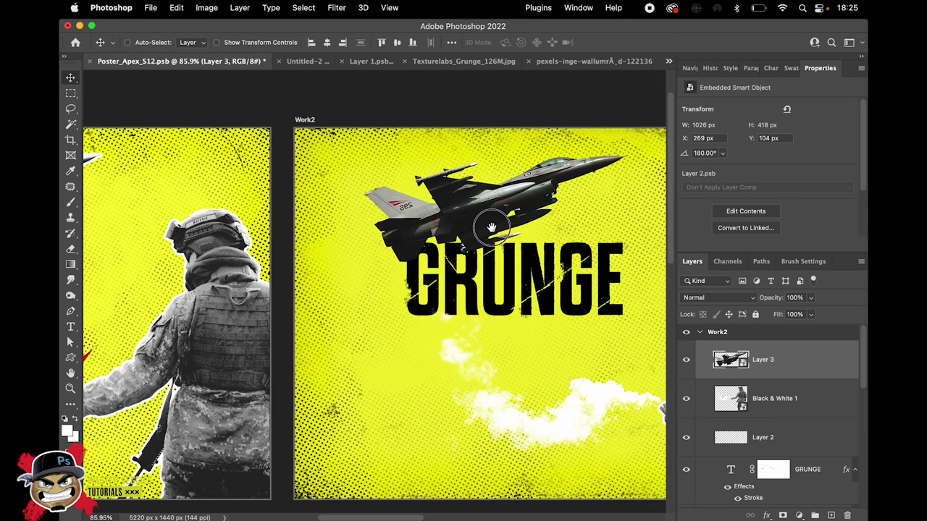
pyautogui.scroll(-5, 505, 243)
pyautogui.moveTo(498, 239); pyautogui.dragTo(476, 232)
pyautogui.hotkey('ctrl', 't')
pyautogui.click(368, 42)
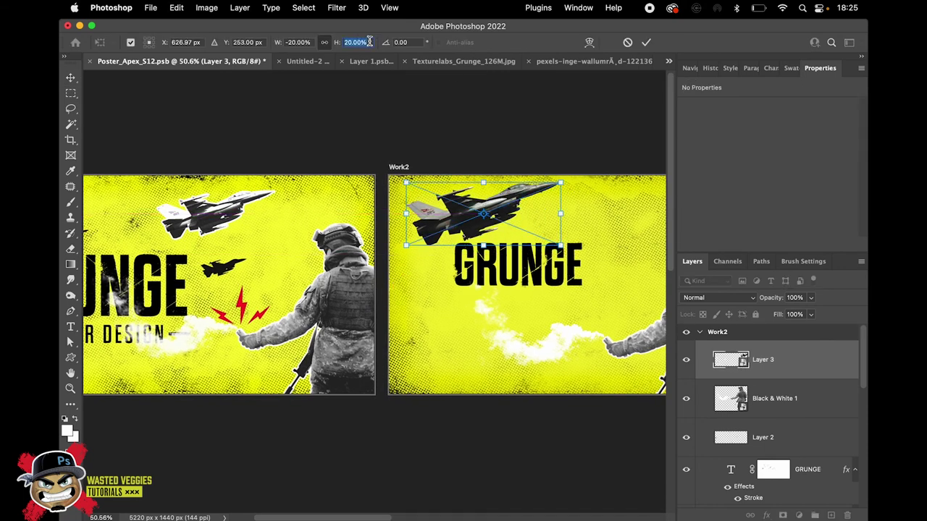
pyautogui.write('-20')
pyautogui.press('Return')
pyautogui.press('Return')
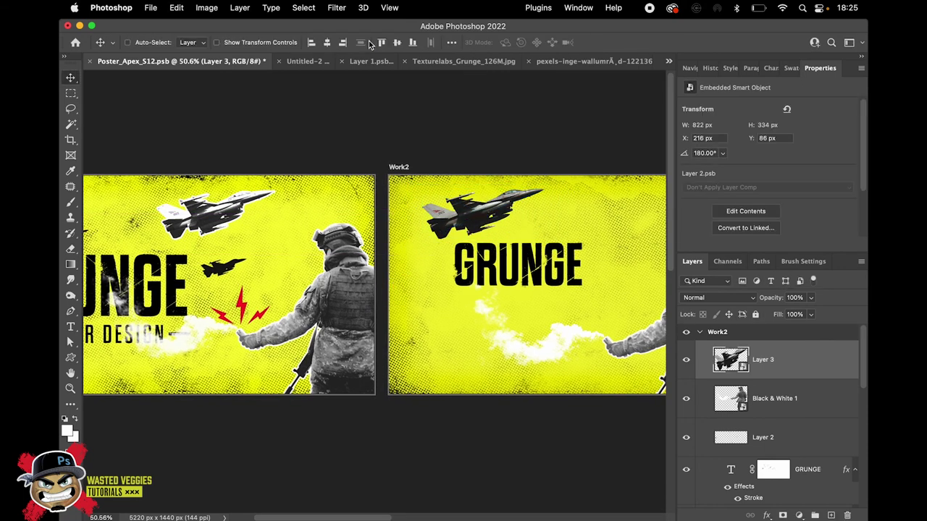
pyautogui.moveTo(494, 242); pyautogui.dragTo(492, 197)
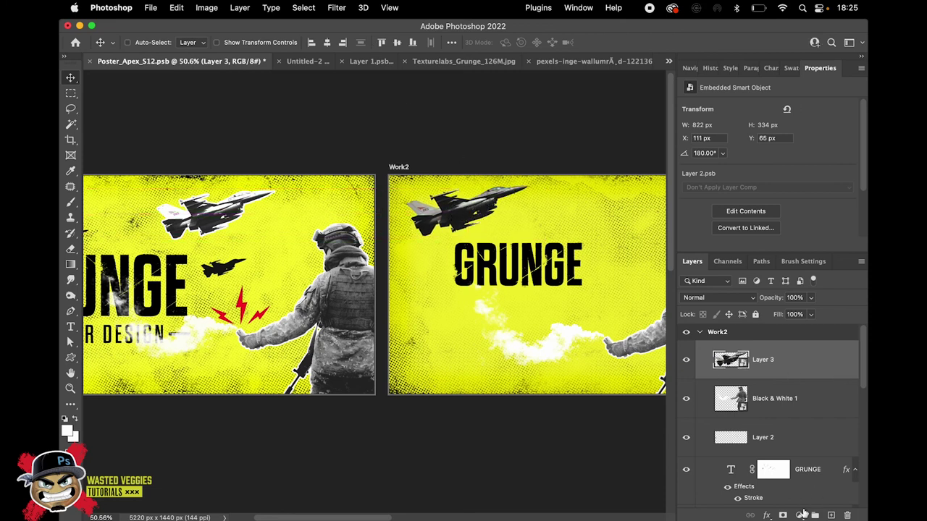
# Add a Black & White adjustment clipped to the jet layer.
pyautogui.click(799, 515)
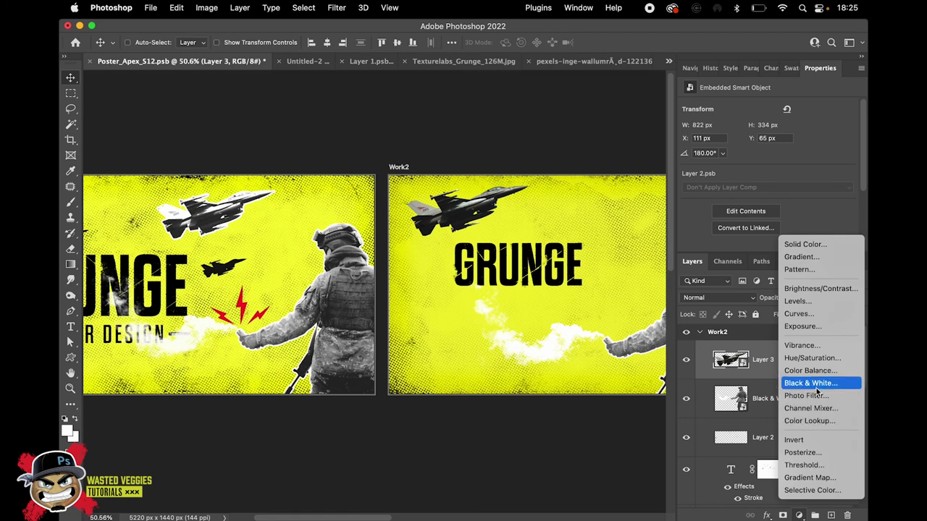
pyautogui.click(818, 384)
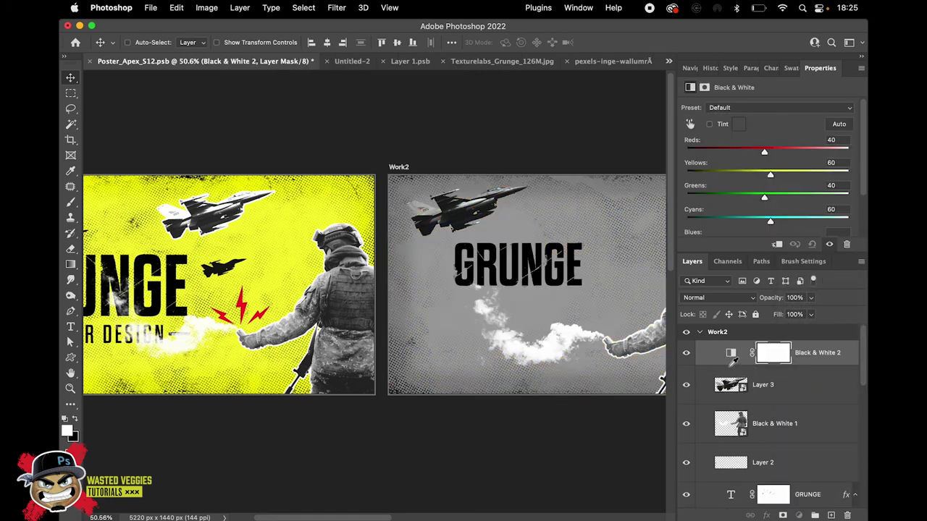
pyautogui.keyDown('alt'); pyautogui.click(728, 369); pyautogui.keyUp('alt')
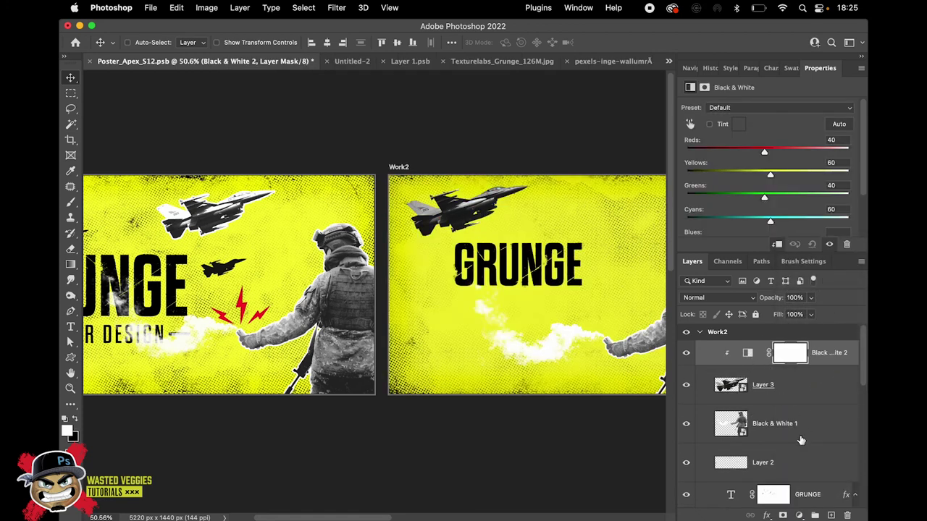
pyautogui.click(771, 390)
# Add a Levels adjustment for the jet with inputs of about 28, 1.73 and 191.
pyautogui.click(799, 514)
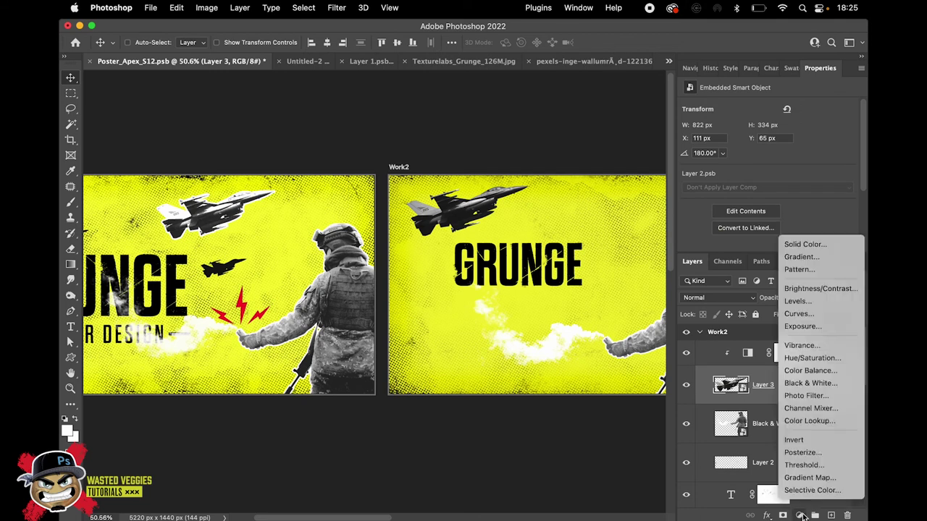
pyautogui.click(799, 303)
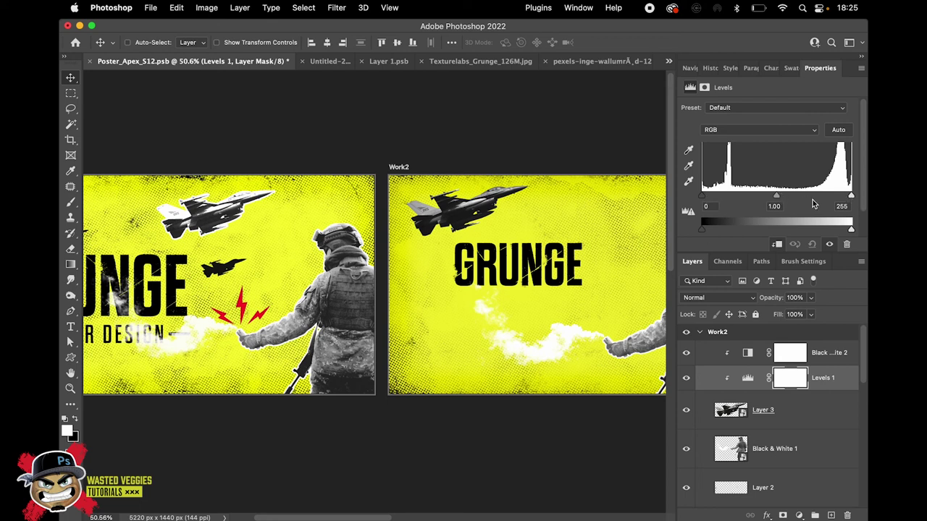
pyautogui.moveTo(852, 196); pyautogui.dragTo(833, 196)
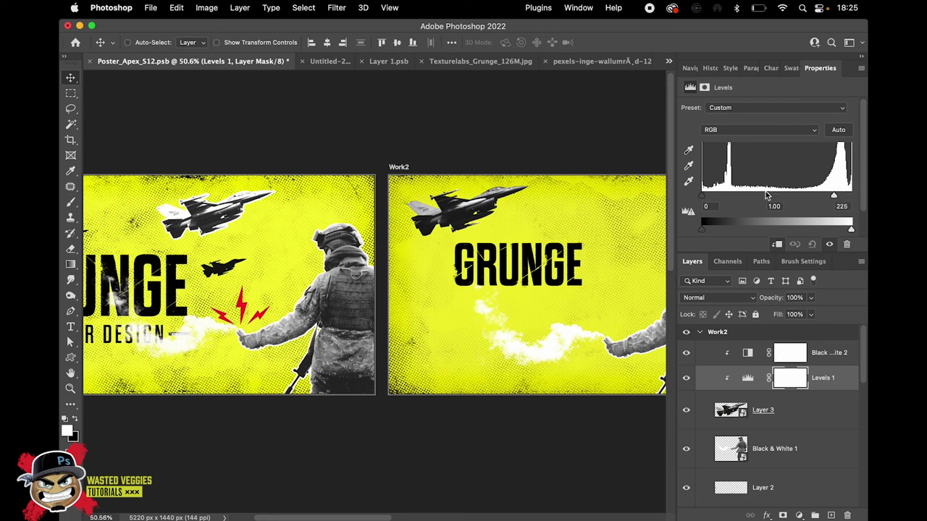
pyautogui.moveTo(767, 196); pyautogui.dragTo(714, 197)
pyautogui.moveTo(706, 230)
pyautogui.mouseDown()
pyautogui.moveTo(715, 230)
pyautogui.moveTo(713, 200)
pyautogui.moveTo(719, 231)
pyautogui.mouseUp()
pyautogui.moveTo(849, 230); pyautogui.dragTo(847, 230)
pyautogui.moveTo(834, 195); pyautogui.dragTo(827, 195)
pyautogui.moveTo(769, 196); pyautogui.dragTo(718, 197)
pyautogui.moveTo(827, 198); pyautogui.dragTo(814, 198)
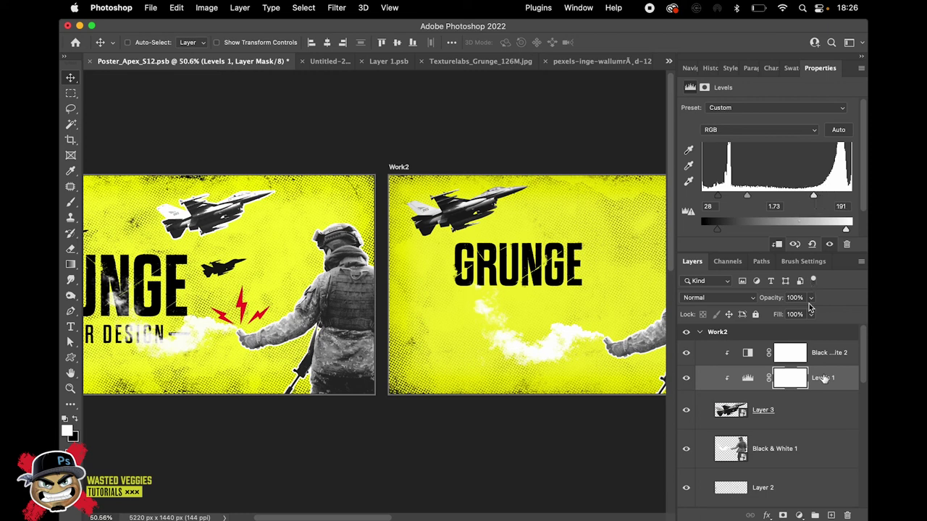
pyautogui.click(810, 355)
# Add a 10 px white outside Stroke with Normal blend mode to the jet layer (Layer 3).
pyautogui.doubleClick(806, 425)
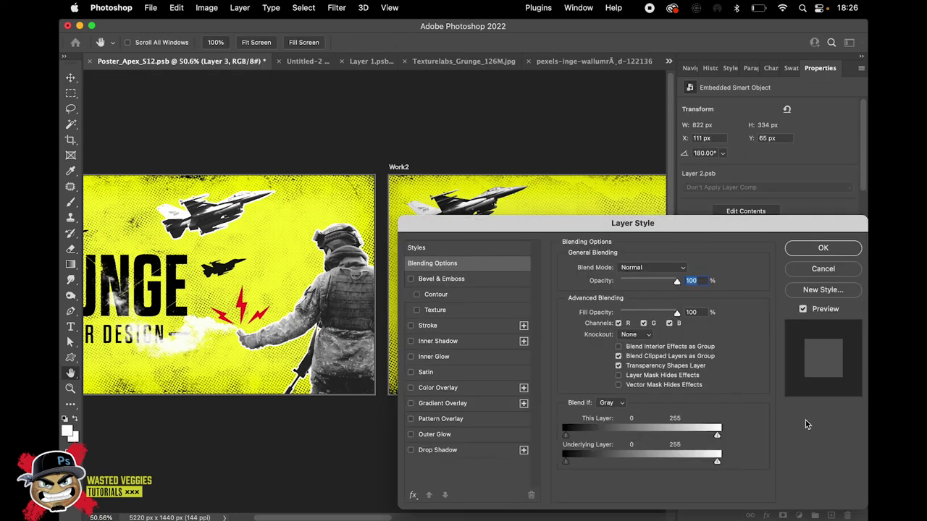
pyautogui.click(427, 327)
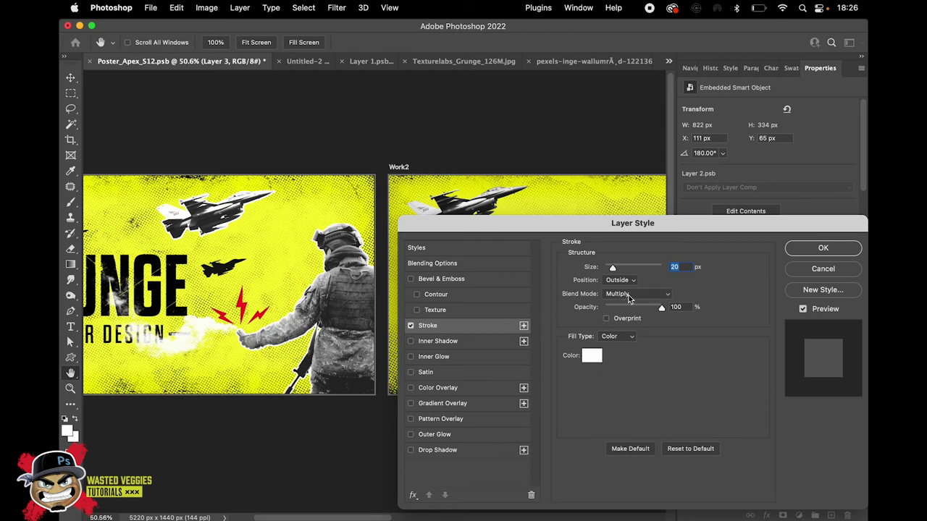
pyautogui.click(627, 295)
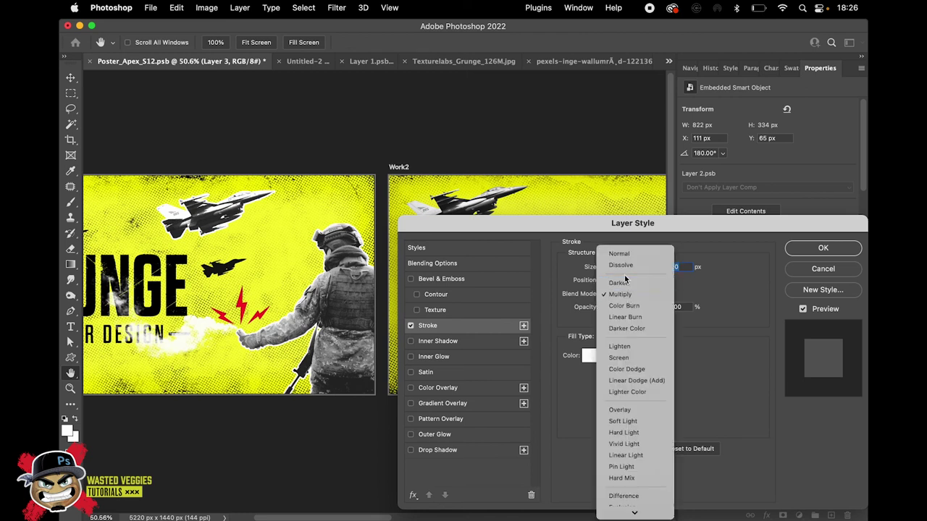
pyautogui.click(619, 256)
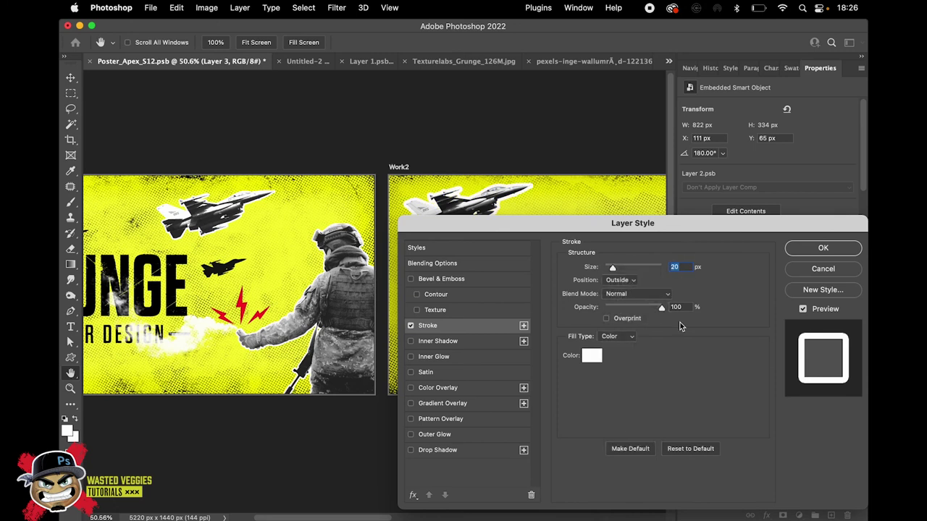
pyautogui.write('10')
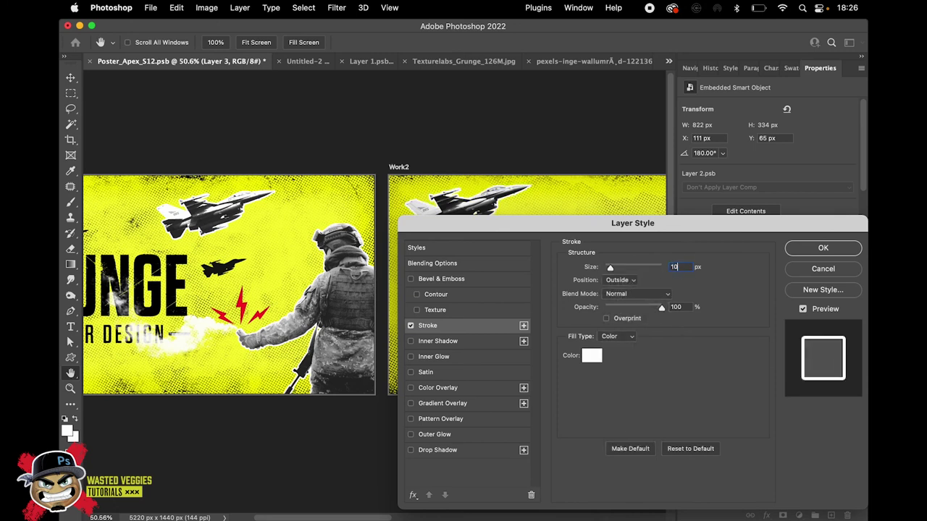
pyautogui.click(824, 249)
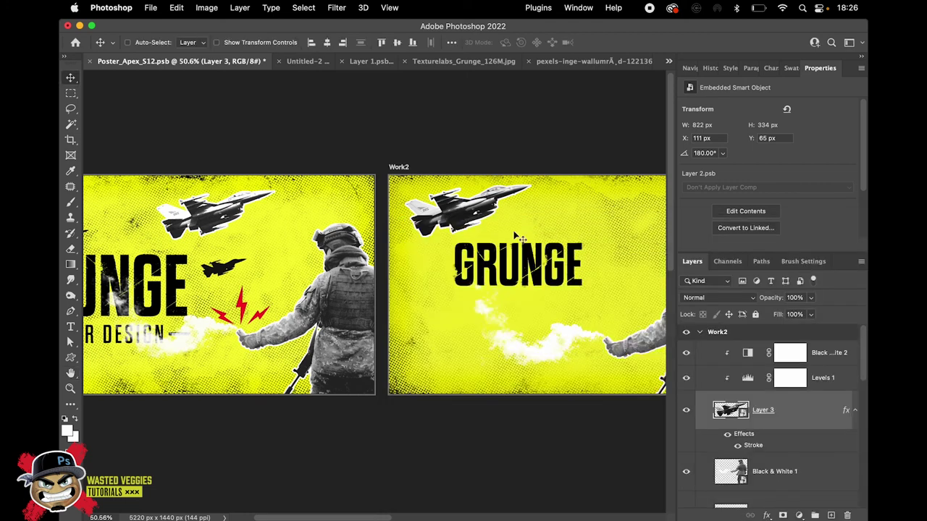
pyautogui.scroll(5, 519, 239)
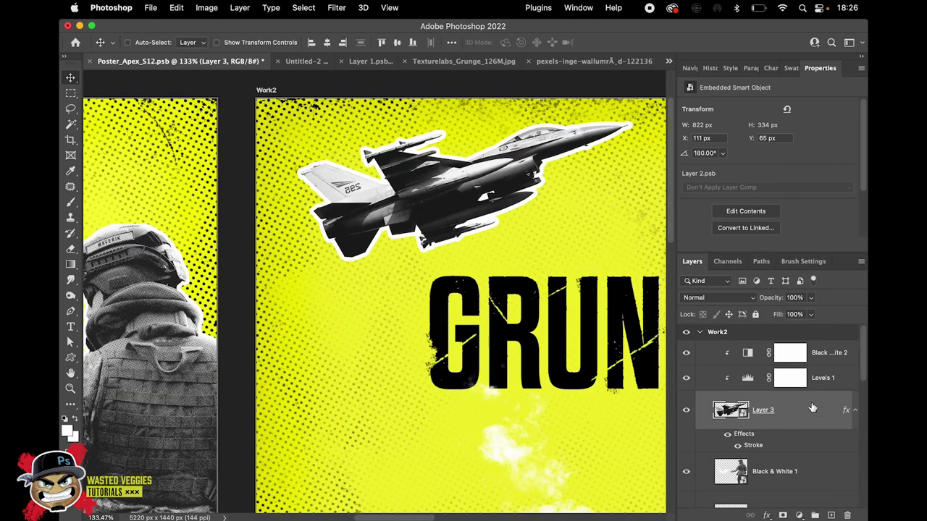
# Apply an Add Noise filter to the big jet.
pyautogui.click(336, 8)
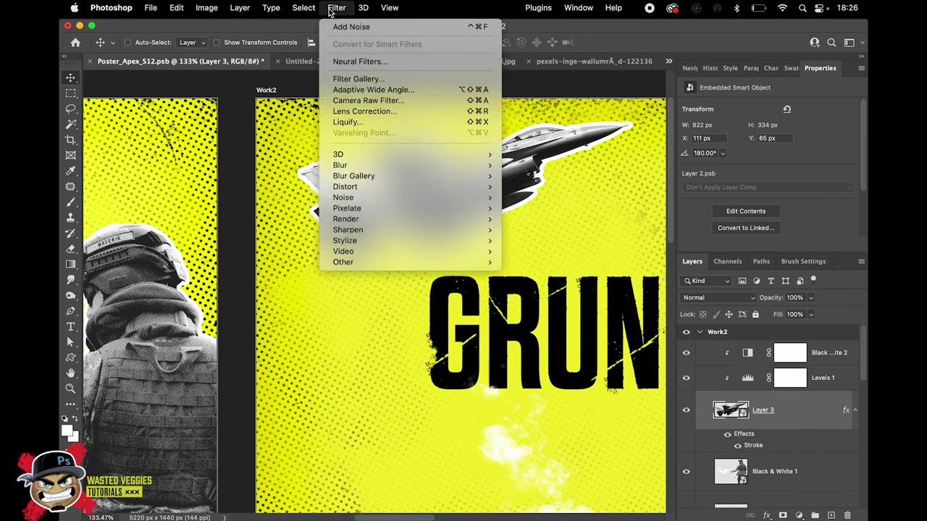
pyautogui.click(347, 27)
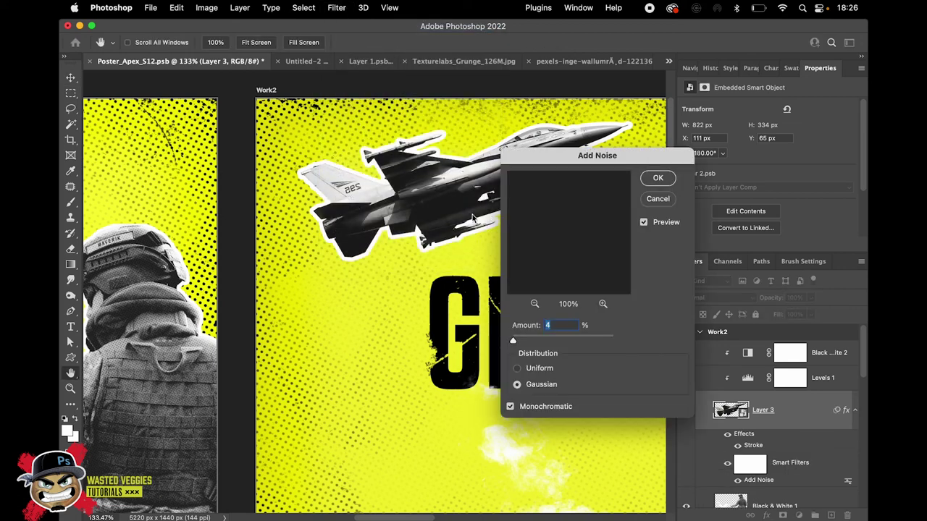
pyautogui.moveTo(579, 155); pyautogui.dragTo(567, 240)
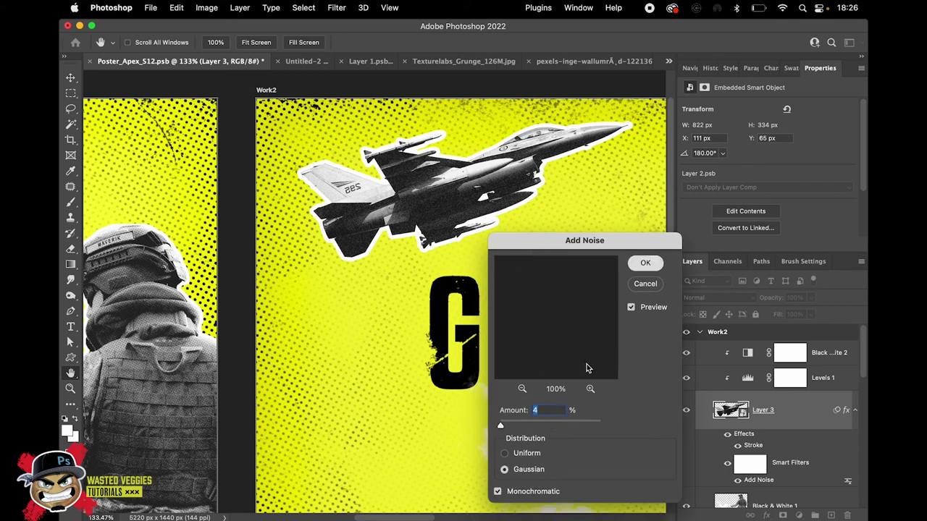
pyautogui.press('Return')
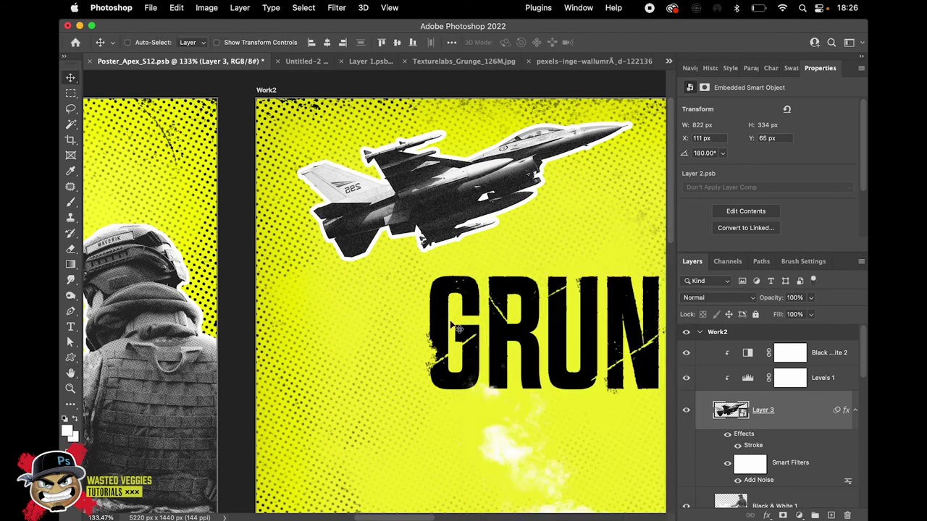
# Give the jet an Overlay-mode Pattern Overlay at 50% opacity with the pattern scaled down.
pyautogui.doubleClick(801, 417)
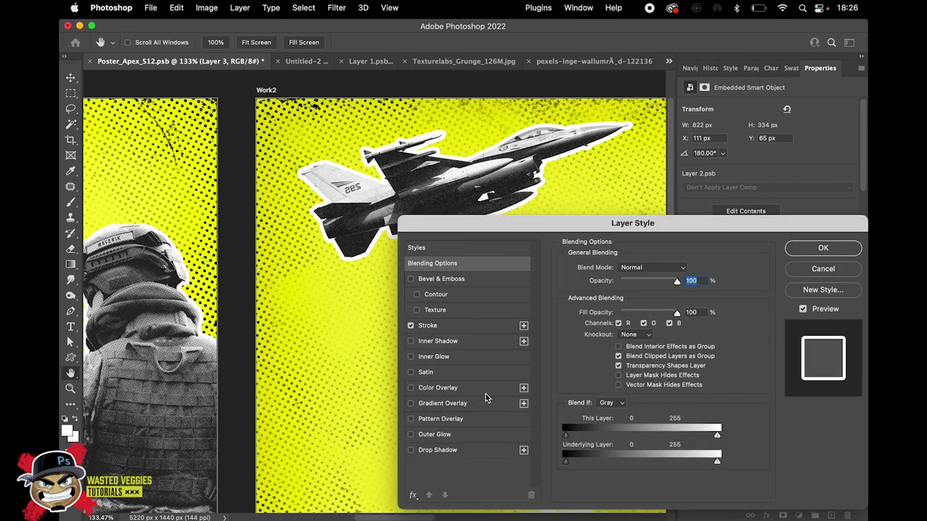
pyautogui.click(410, 419)
pyautogui.click(443, 419)
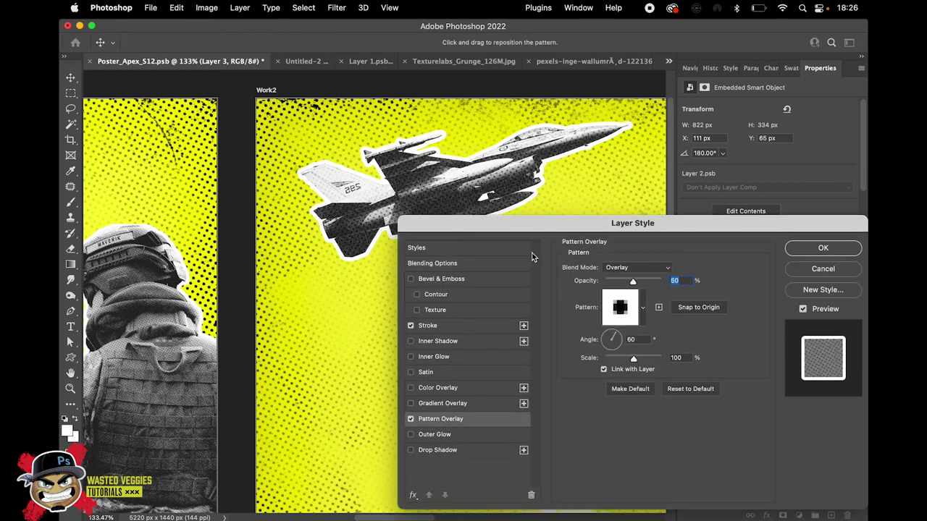
pyautogui.press('Tab')
pyautogui.press('Tab')
pyautogui.write('50')
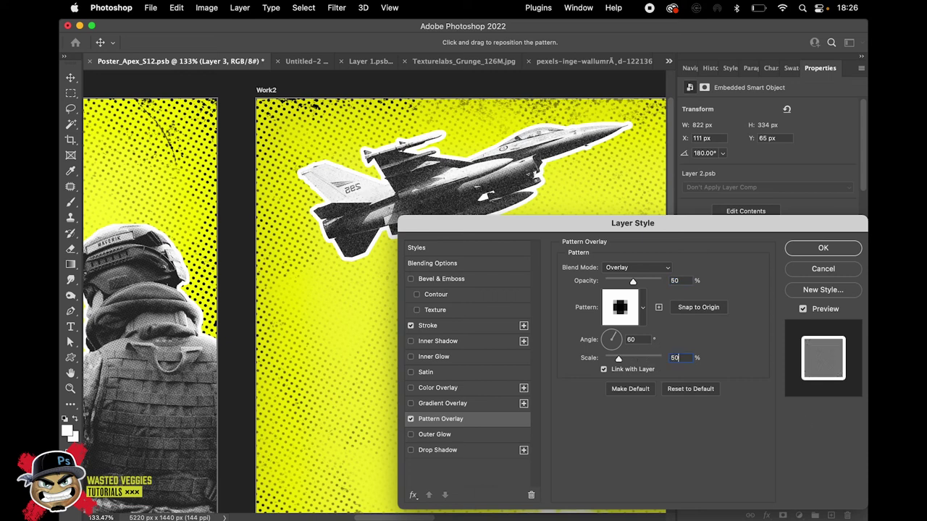
pyautogui.moveTo(681, 357); pyautogui.dragTo(670, 360)
pyautogui.click(823, 247)
pyautogui.scroll(-2, 463, 208)
pyautogui.scroll(-3, 463, 209)
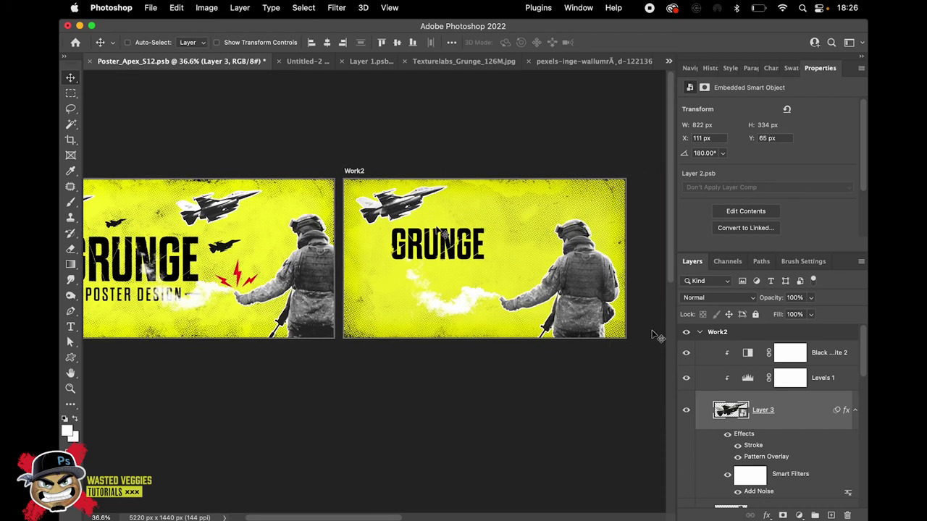
pyautogui.scroll(-2, 807, 427)
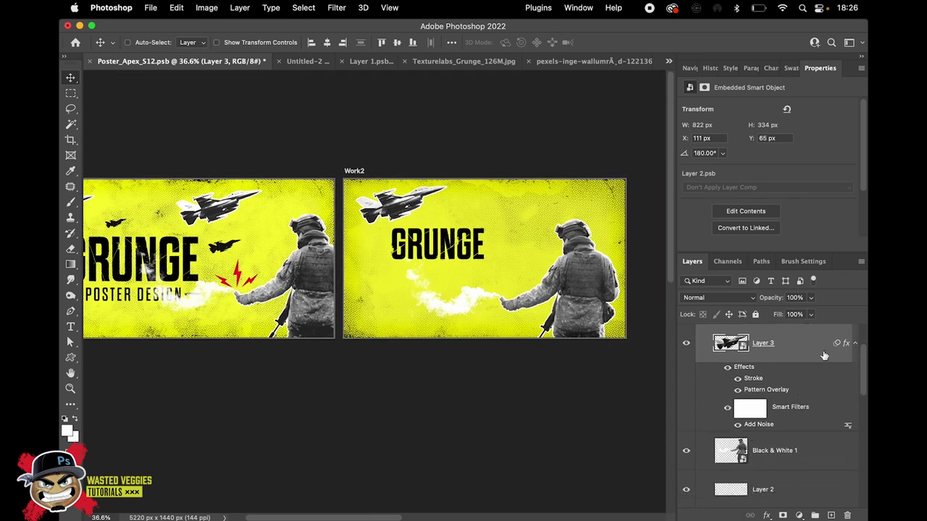
# Duplicate the jet layer, shrink the copy, and place it right of the big jet.
pyautogui.moveTo(799, 352); pyautogui.dragTo(784, 430)
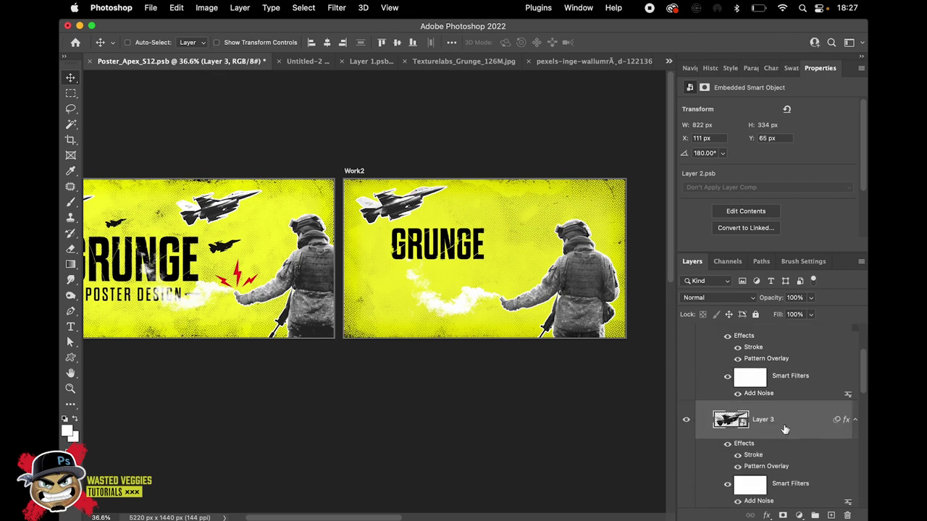
pyautogui.press('super+t')
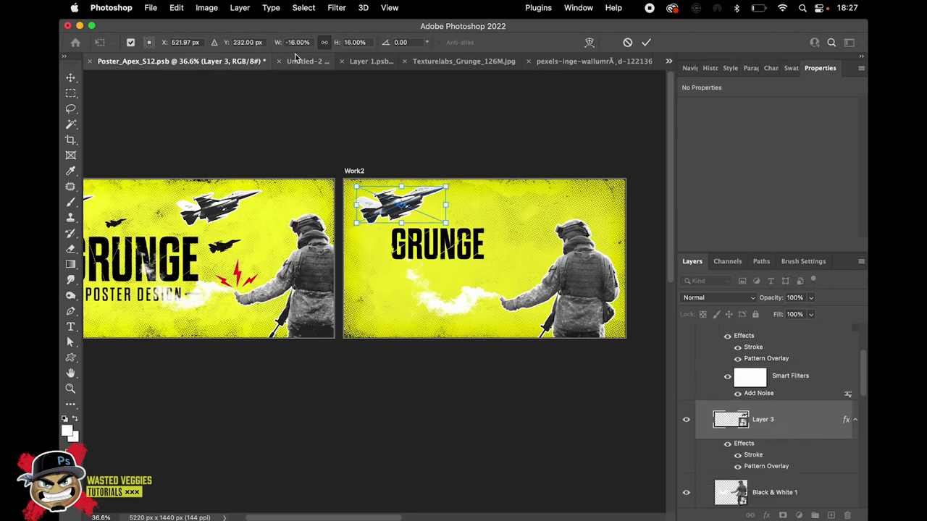
pyautogui.click(367, 42)
pyautogui.press('Down')
pyautogui.press('Down')
pyautogui.press('Down')
pyautogui.press('Down')
pyautogui.press('Down')
pyautogui.press('Down')
pyautogui.press('Down')
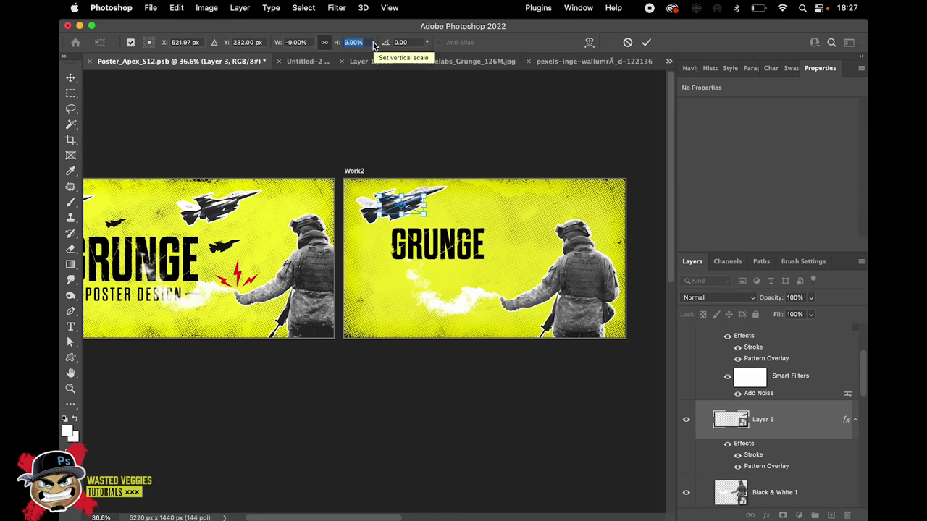
pyautogui.press('Return')
pyautogui.press('Return')
pyautogui.moveTo(416, 206); pyautogui.dragTo(510, 213)
# Hide the small jet's stroke, add a black (000000) Color Overlay, and nudge it into place.
pyautogui.click(737, 455)
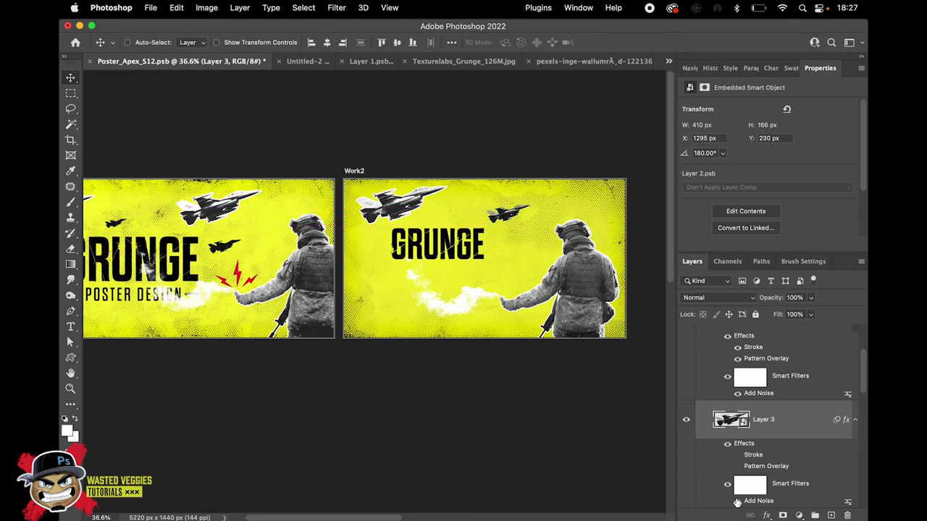
pyautogui.doubleClick(796, 420)
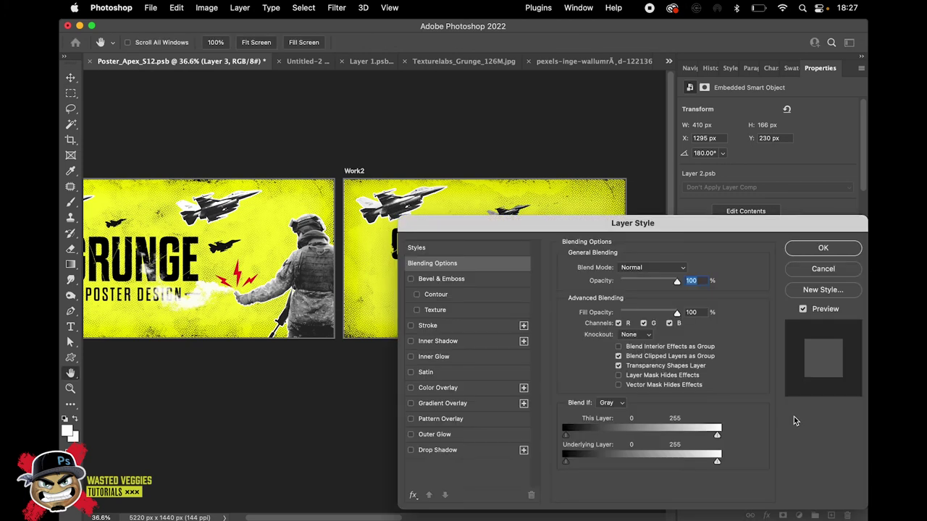
pyautogui.click(410, 387)
pyautogui.click(439, 387)
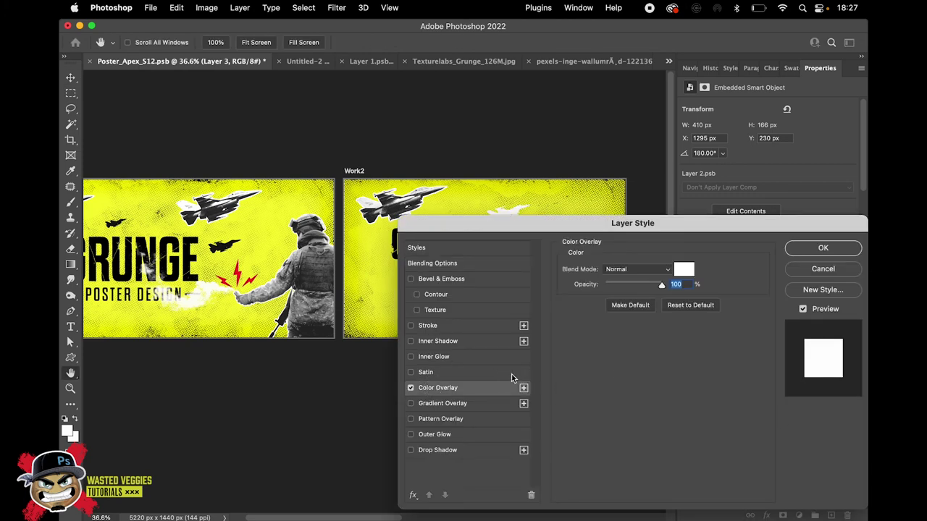
pyautogui.click(682, 271)
pyautogui.write('000000')
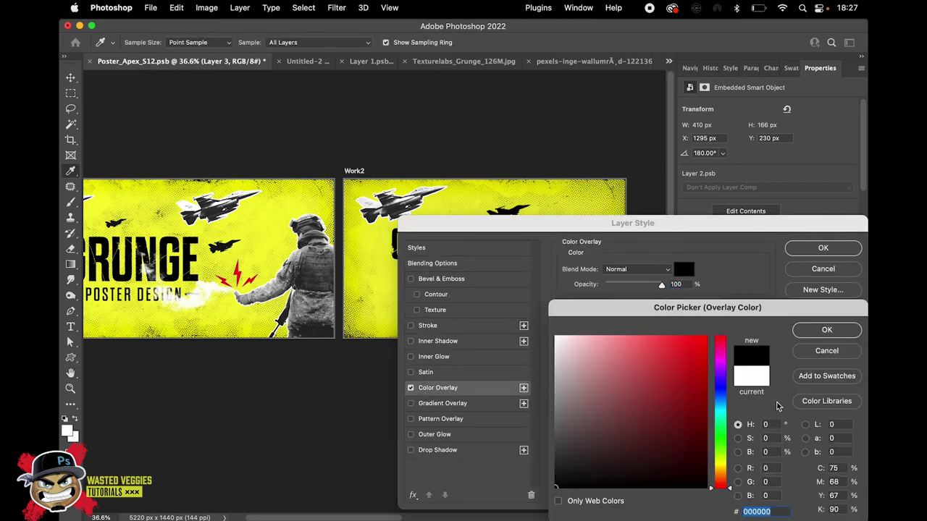
pyautogui.click(823, 327)
pyautogui.click(818, 251)
pyautogui.press('v')
pyautogui.moveTo(484, 204); pyautogui.dragTo(504, 217)
pyautogui.hscroll(-3, 551, 239)
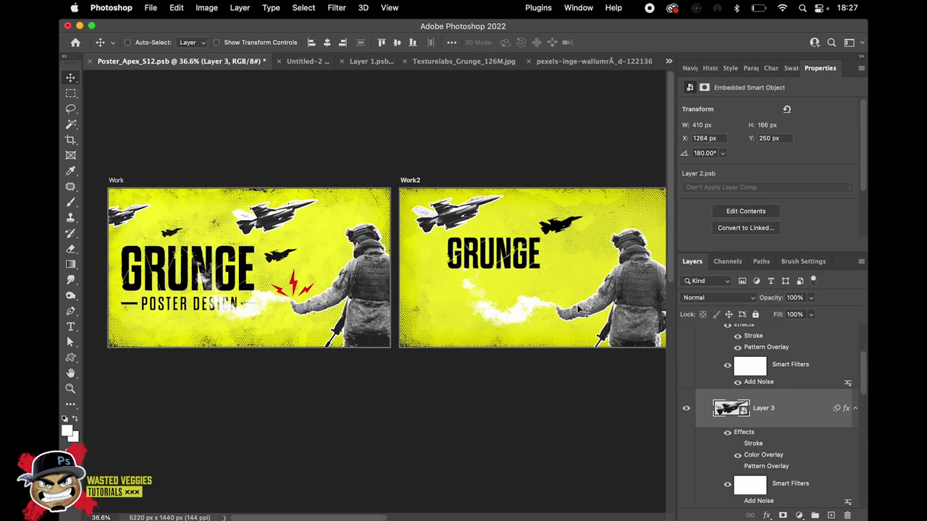
# Zoom in on the red lightning bolts by the flare and try selecting their layer.
pyautogui.hscroll(3, 534, 286)
pyautogui.scroll(3, 233, 284)
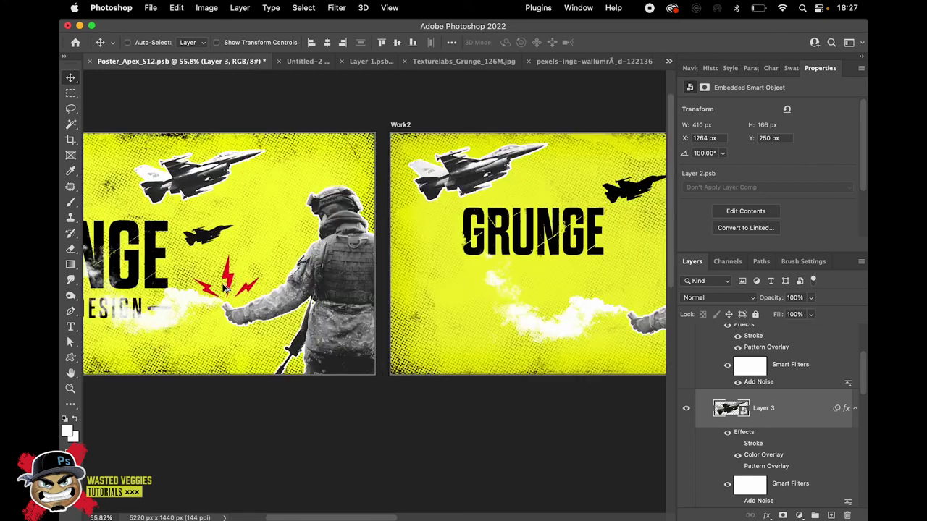
pyautogui.scroll(3, 235, 275)
pyautogui.scroll(3, 235, 270)
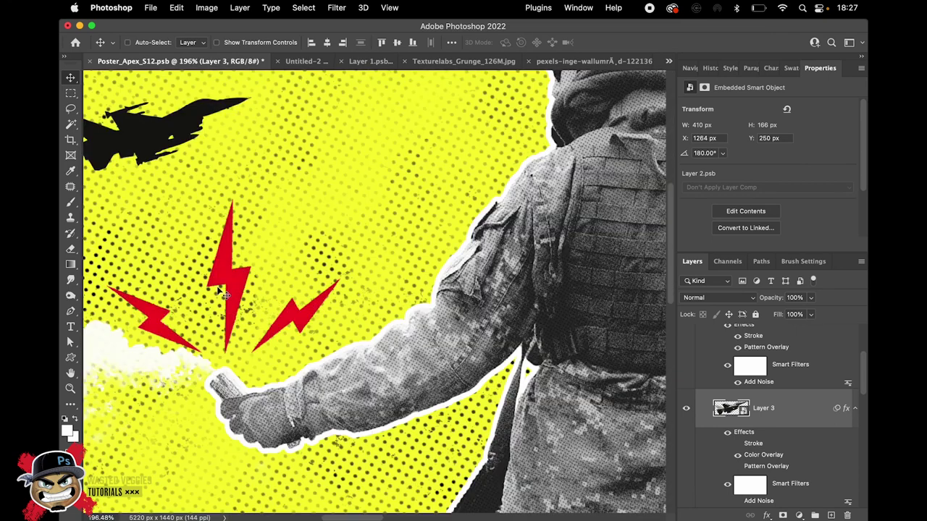
pyautogui.scroll(-2, 372, 297)
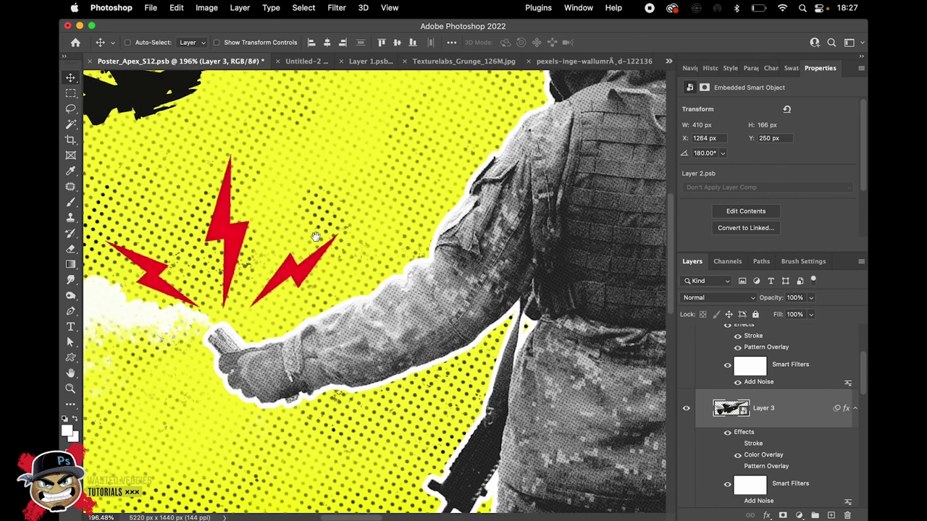
pyautogui.keyDown('super'); pyautogui.click(239, 240); pyautogui.keyUp('super')
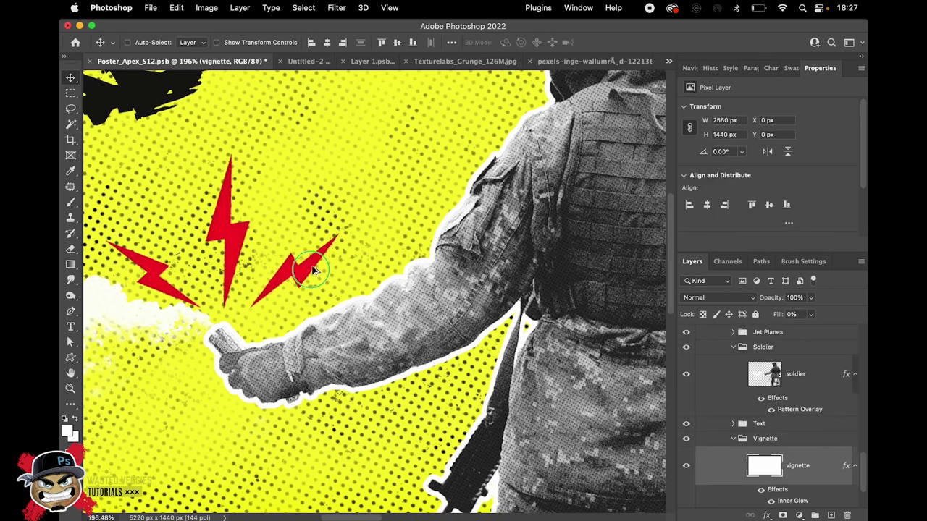
pyautogui.scroll(-3, 833, 464)
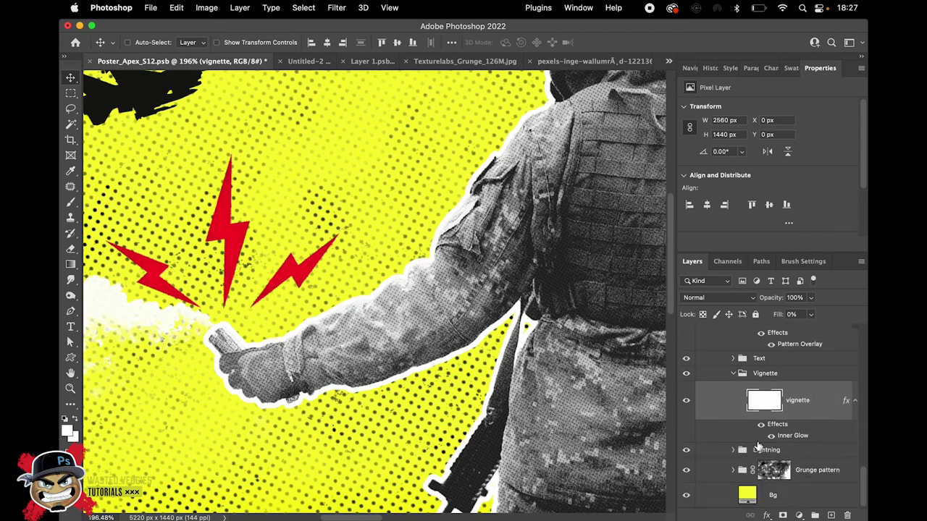
# Check the Lightning layer's effects and confirm its fill colour is red #fd1724.
pyautogui.doubleClick(765, 478)
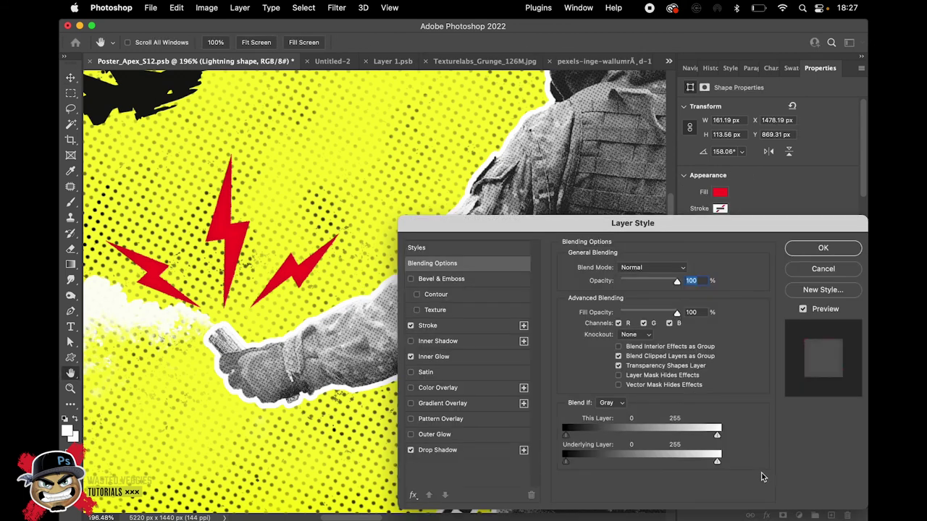
pyautogui.click(823, 267)
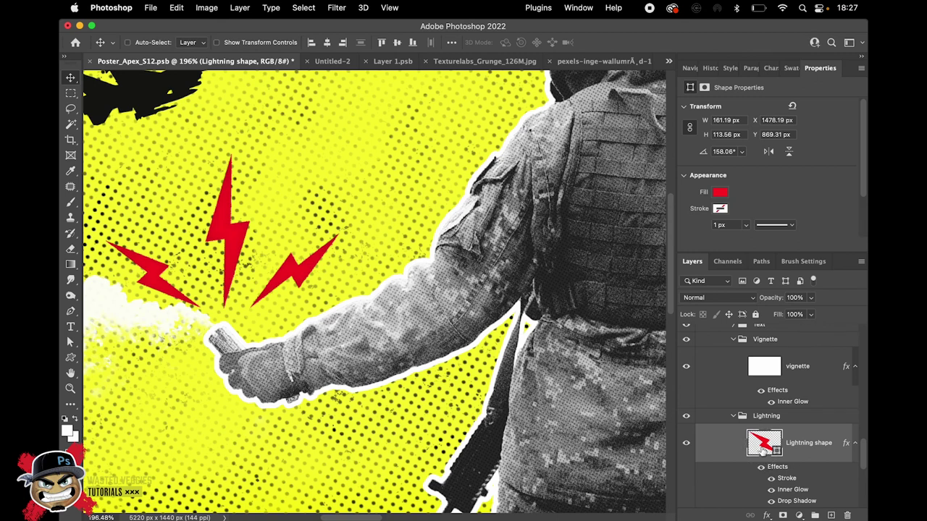
pyautogui.doubleClick(762, 444)
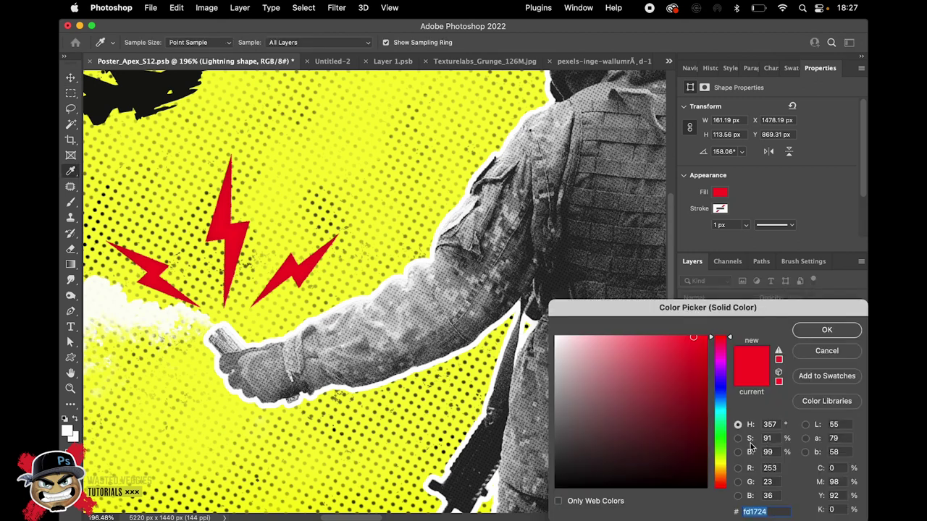
pyautogui.click(827, 330)
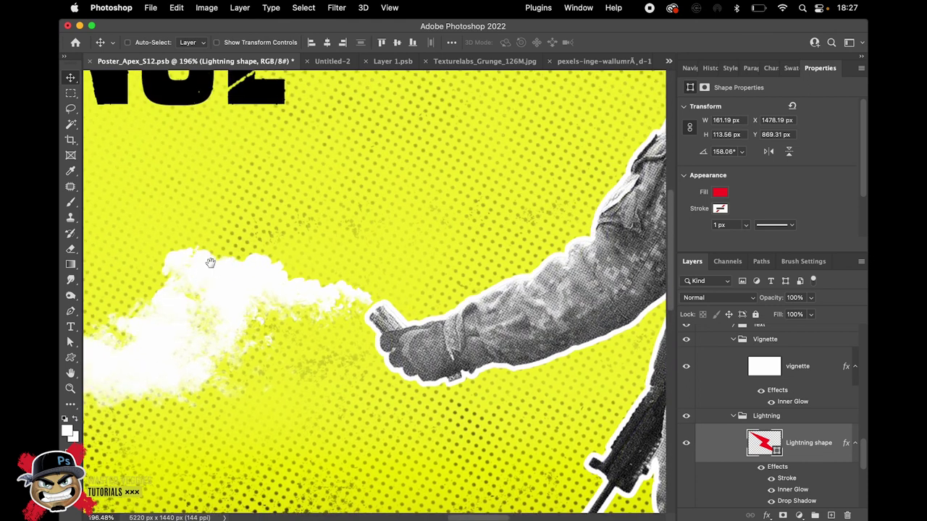
pyautogui.click(70, 358)
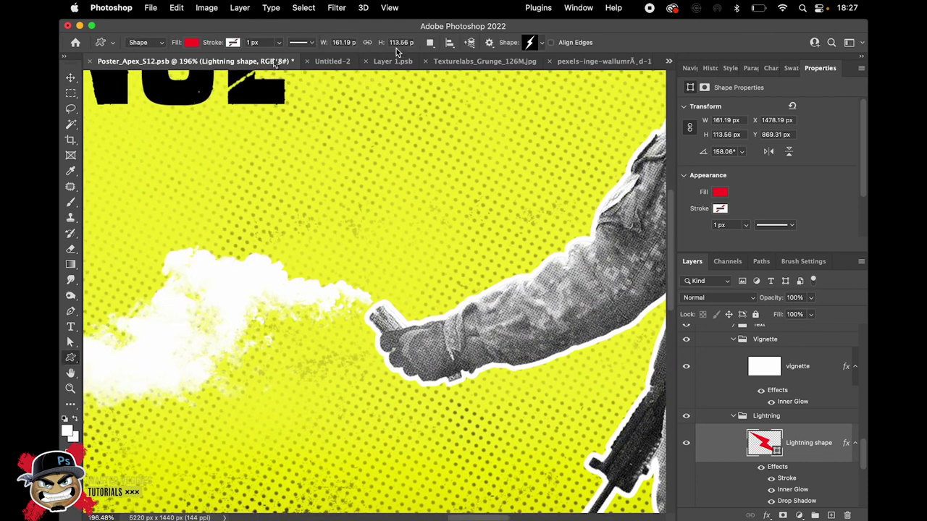
# Draw a 122 × 188 px red lightning bolt and place it just above the smoke flare.
pyautogui.moveTo(403, 172); pyautogui.dragTo(450, 285)
pyautogui.press('v')
pyautogui.moveTo(427, 203); pyautogui.dragTo(445, 232)
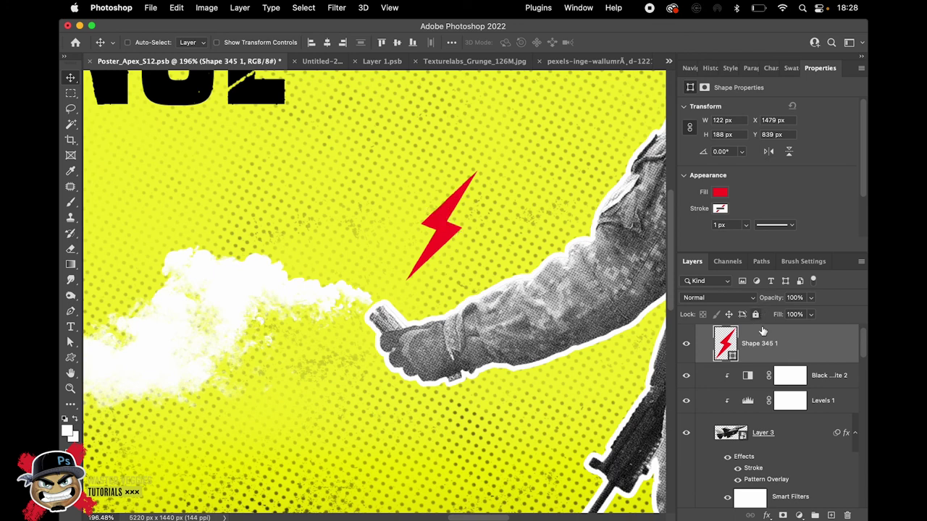
pyautogui.doubleClick(804, 344)
# Give the bolt a red 1 px Stroke in Dissolve mode at 10% opacity.
pyautogui.moveTo(537, 228); pyautogui.dragTo(655, 201)
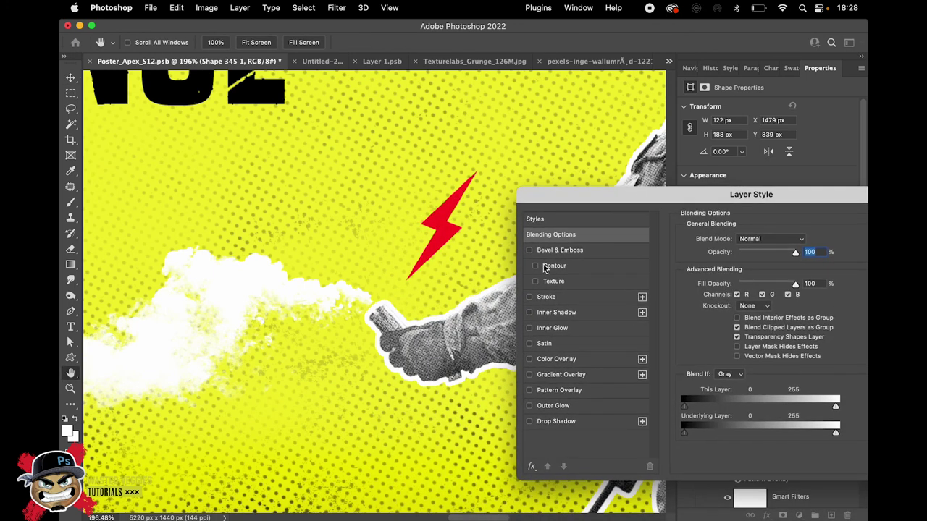
pyautogui.click(542, 297)
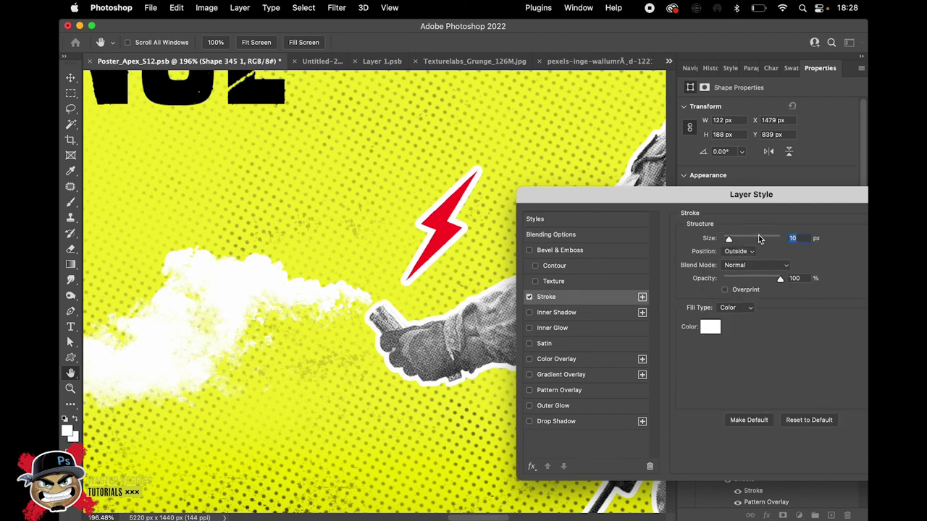
pyautogui.moveTo(763, 239); pyautogui.dragTo(723, 239)
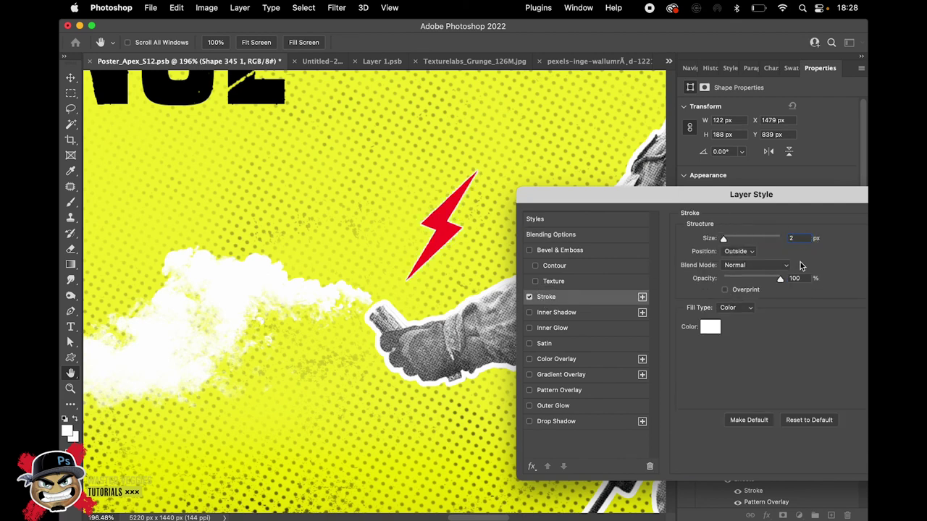
pyautogui.click(710, 326)
pyautogui.click(447, 226)
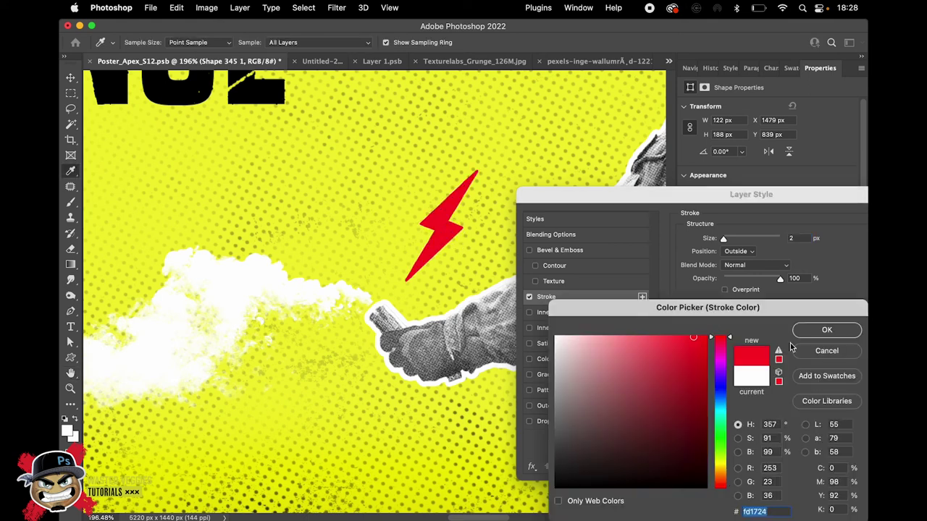
pyautogui.click(809, 330)
pyautogui.click(730, 308)
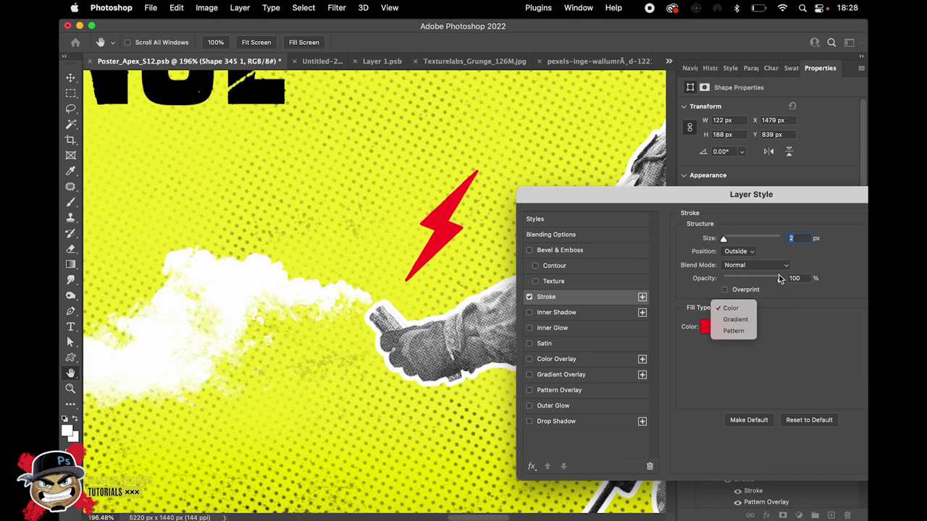
pyautogui.click(760, 267)
pyautogui.click(738, 277)
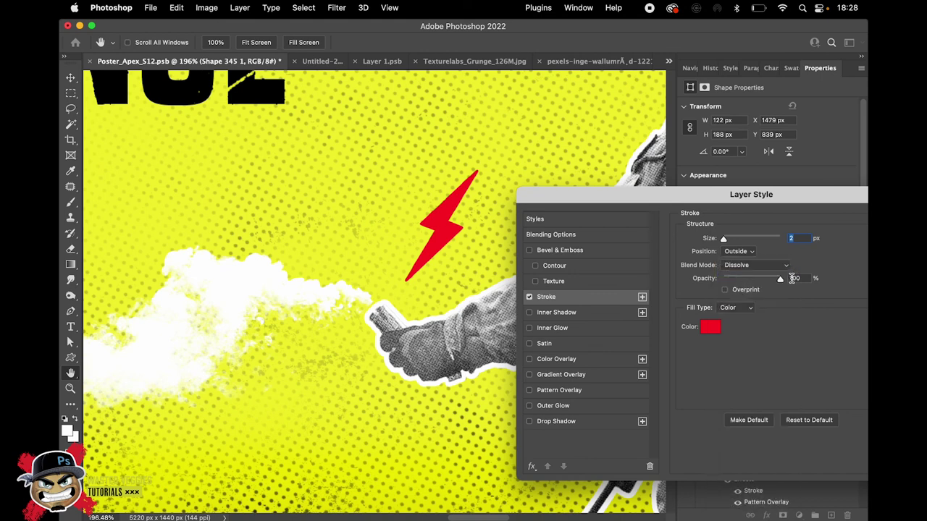
pyautogui.click(793, 278)
pyautogui.write('10')
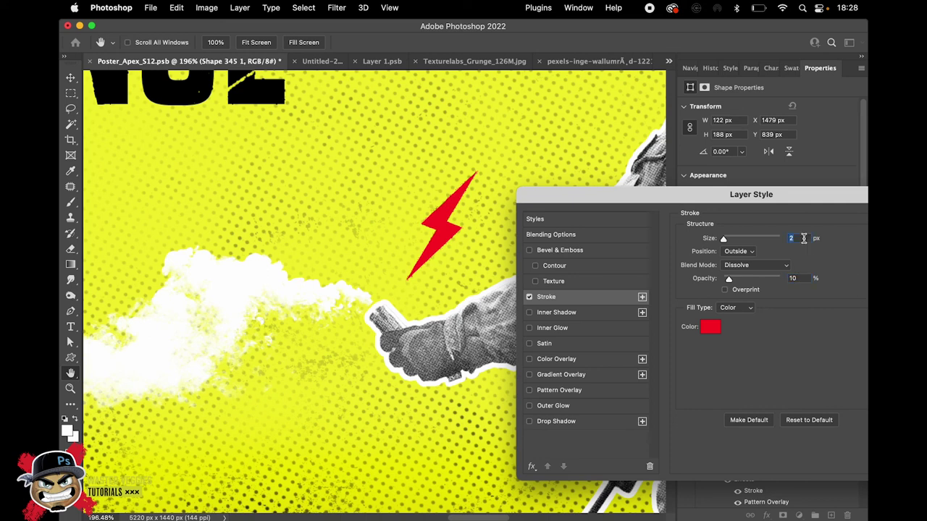
pyautogui.scroll(5, 445, 212)
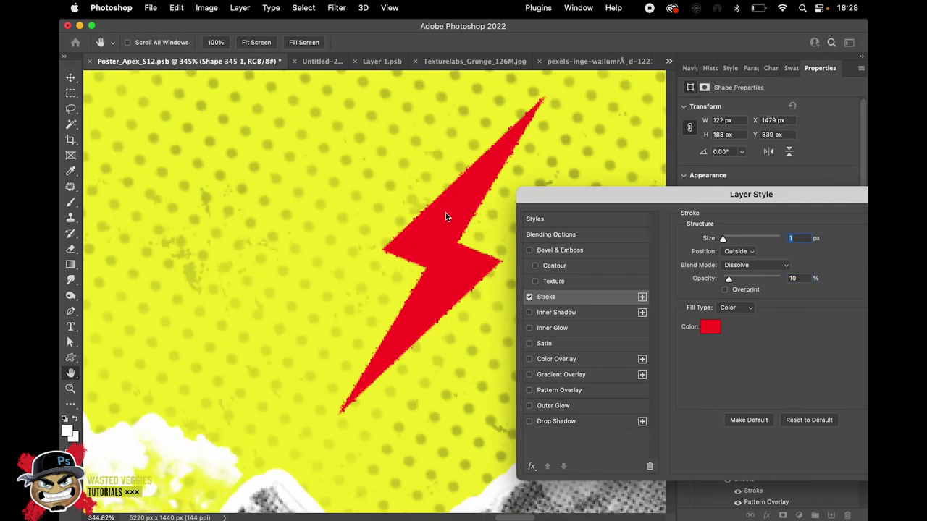
pyautogui.click(528, 297)
pyautogui.click(528, 297)
pyautogui.scroll(-3, 392, 248)
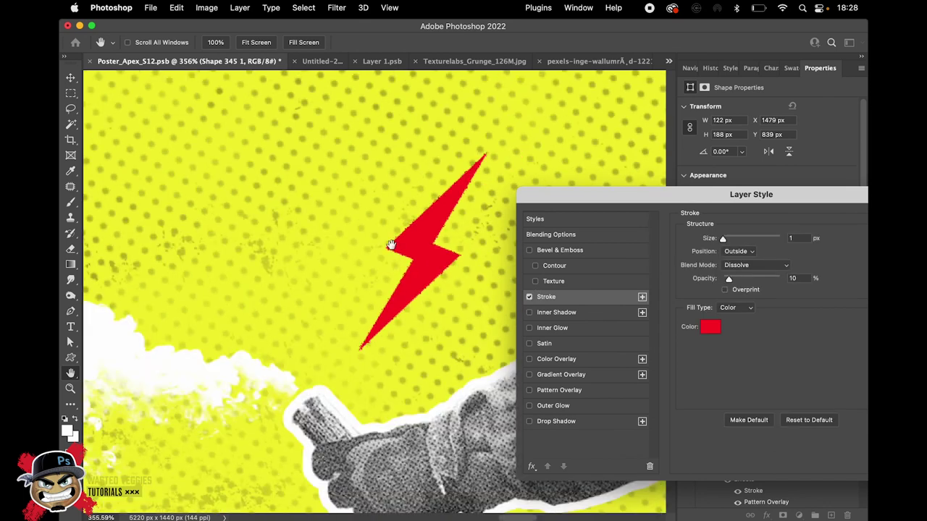
# Add a Normal Inner Glow with size 13, opacity 16% and noise 20%, then apply.
pyautogui.click(530, 328)
pyautogui.click(548, 329)
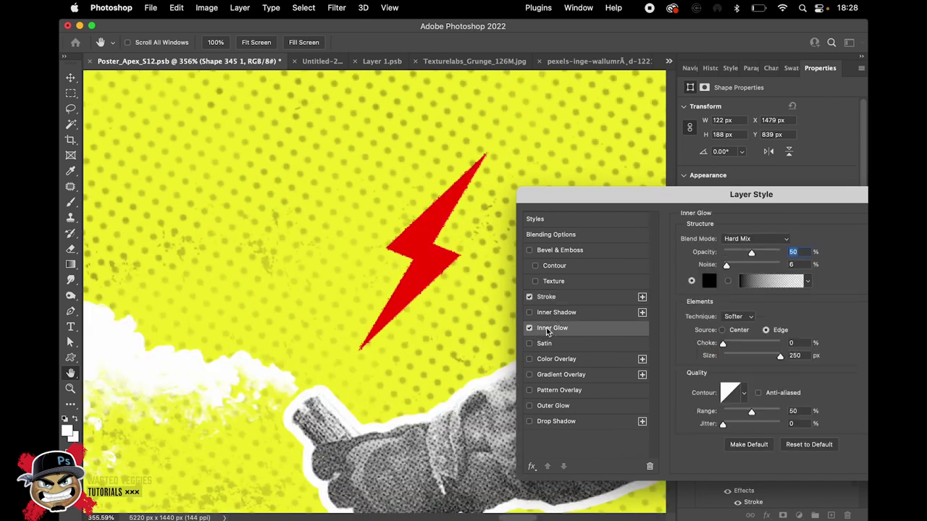
pyautogui.click(753, 241)
pyautogui.click(753, 27)
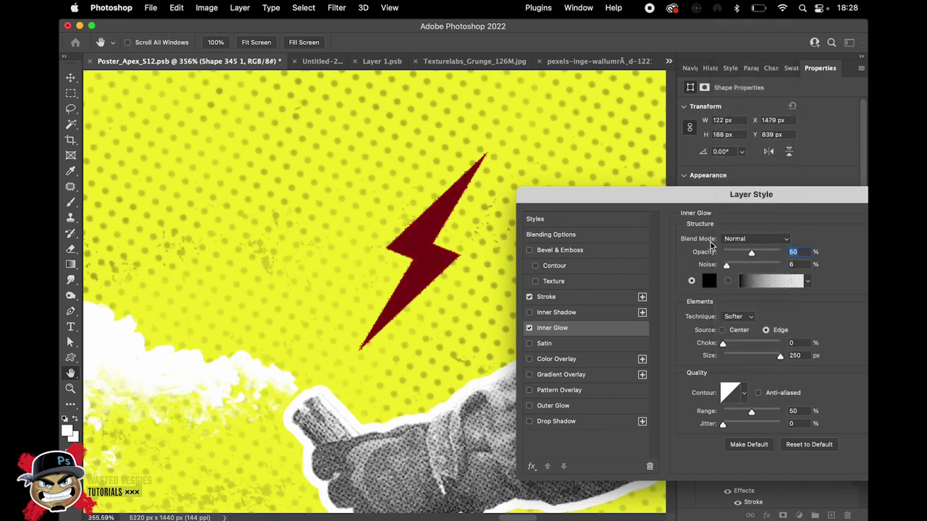
pyautogui.moveTo(777, 356); pyautogui.dragTo(729, 354)
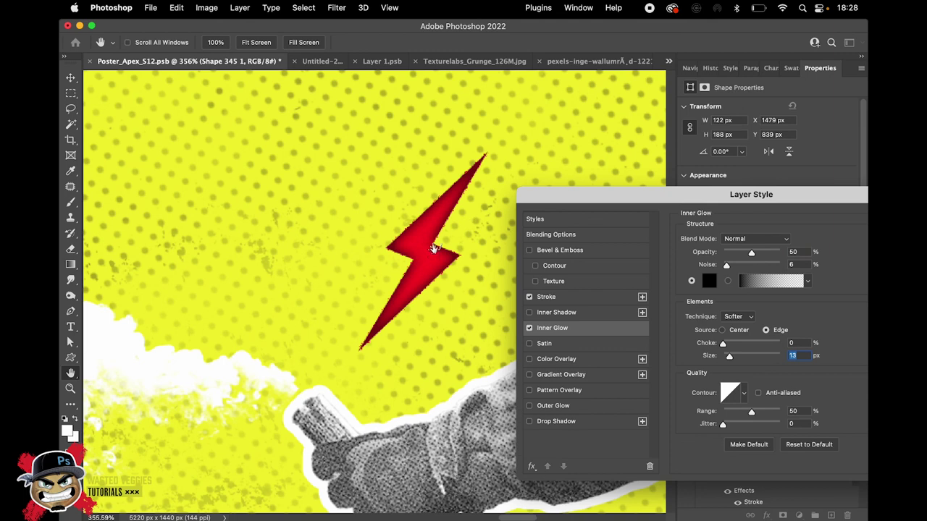
pyautogui.moveTo(727, 267)
pyautogui.mouseDown()
pyautogui.moveTo(752, 255)
pyautogui.moveTo(731, 255)
pyautogui.mouseUp()
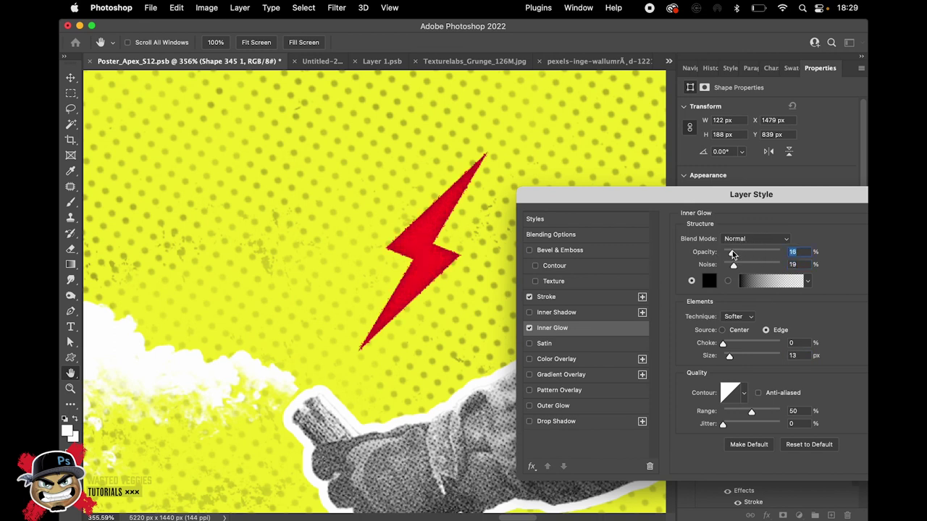
pyautogui.moveTo(734, 270); pyautogui.dragTo(735, 270)
pyautogui.moveTo(818, 195); pyautogui.dragTo(713, 185)
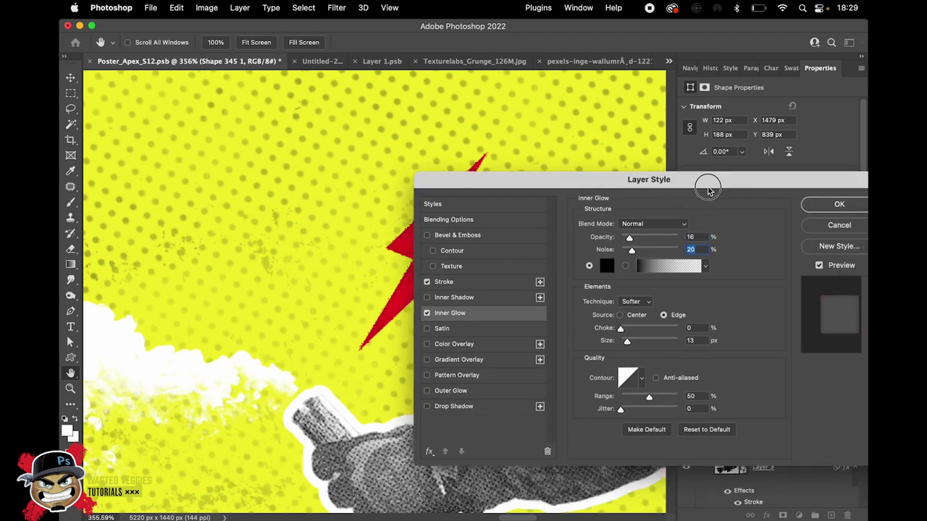
pyautogui.click(833, 205)
pyautogui.press('v')
pyautogui.scroll(-5, 443, 254)
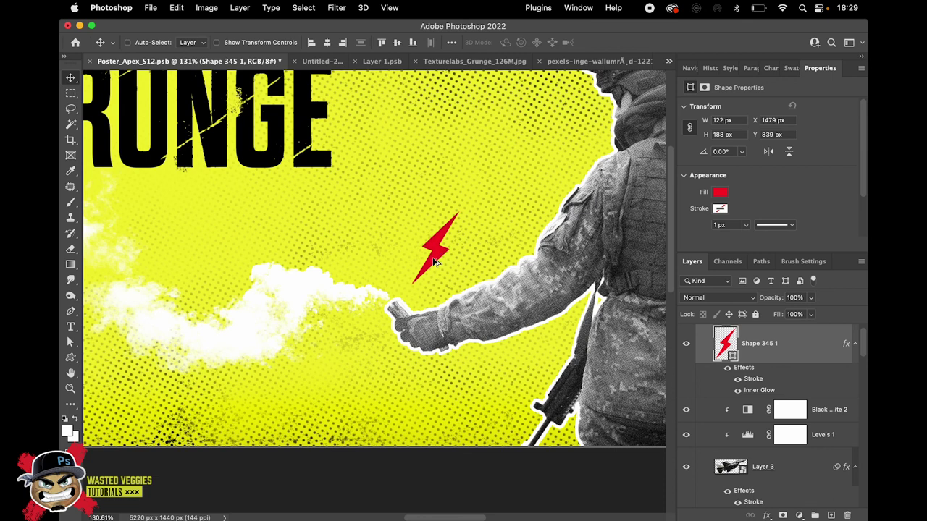
# Duplicate the bolt, rotate it -60°, scale it to 70% and place it left of the flare.
pyautogui.scroll(5, 439, 252)
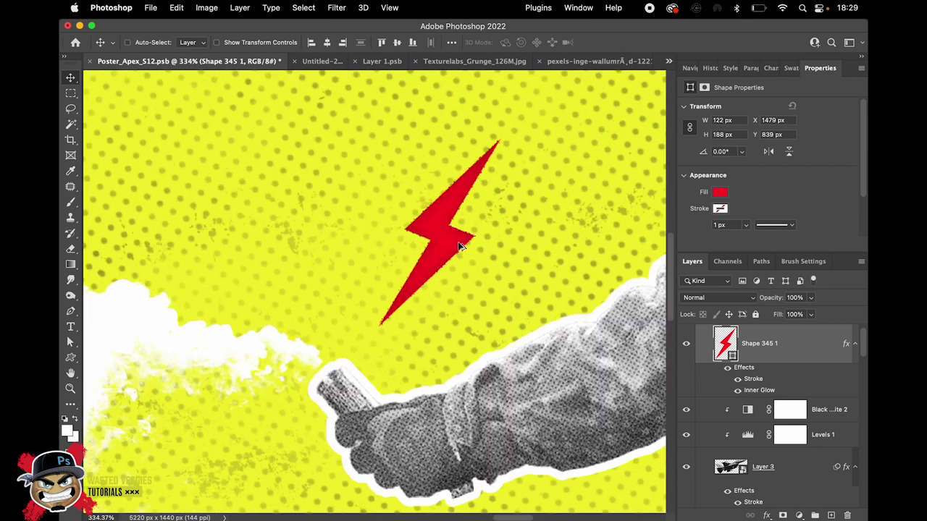
pyautogui.moveTo(452, 251); pyautogui.dragTo(330, 245)
pyautogui.hotkey('ctrl', 't')
pyautogui.moveTo(451, 214); pyautogui.dragTo(497, 186)
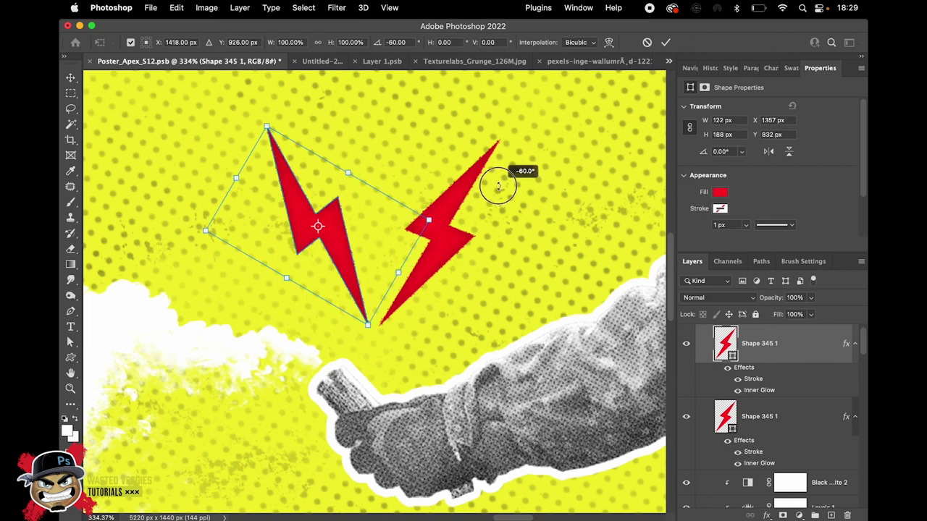
pyautogui.press('Return')
pyautogui.hotkey('ctrl', 't')
pyautogui.click(297, 42)
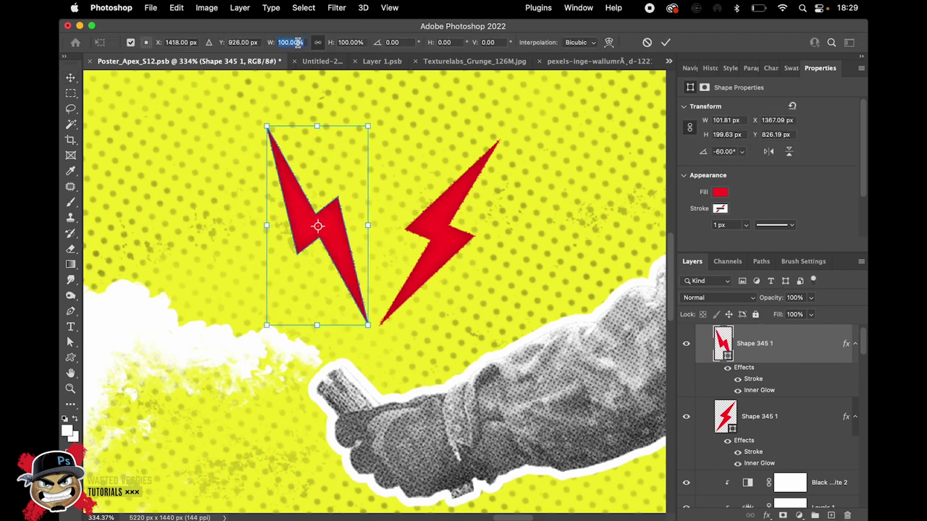
pyautogui.write('70')
pyautogui.press('Return')
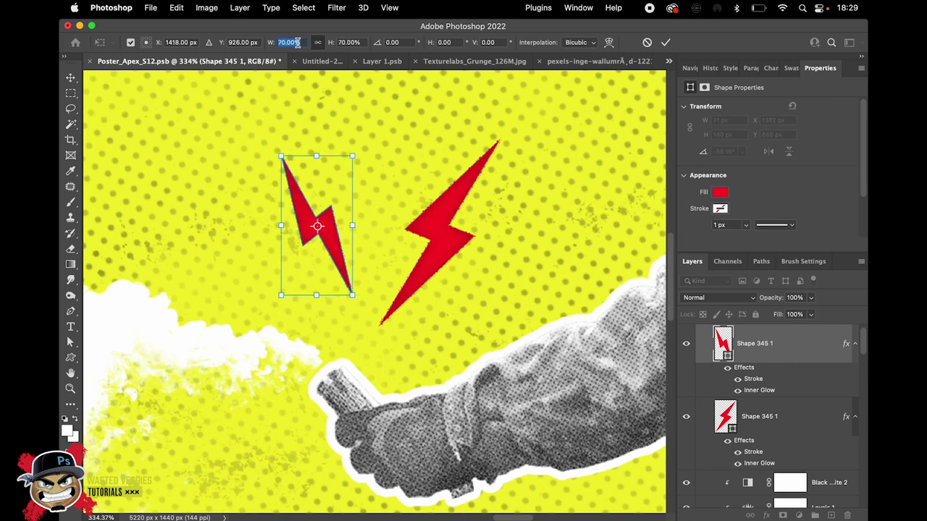
pyautogui.press('Return')
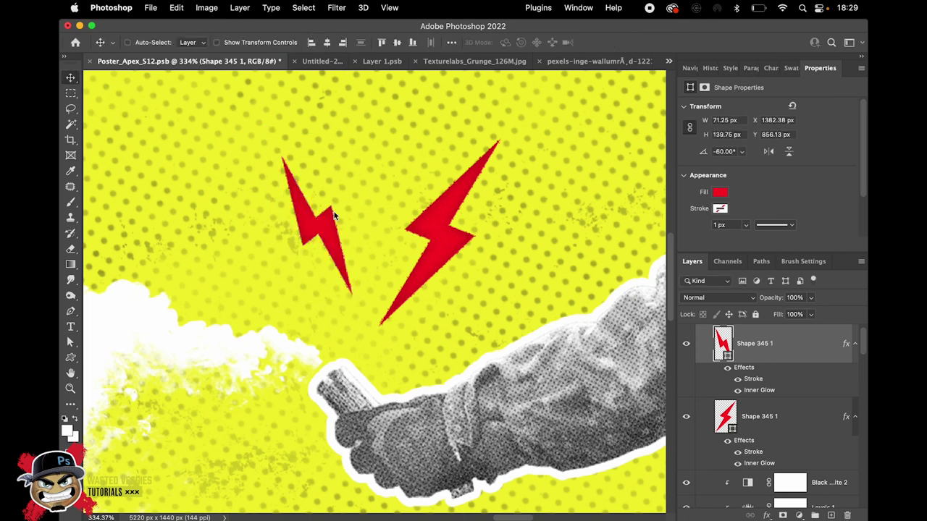
pyautogui.moveTo(327, 231); pyautogui.dragTo(288, 267)
pyautogui.moveTo(422, 278); pyautogui.dragTo(416, 280)
# Make a horizontally flipped copy rotated -150° and place it on the right.
pyautogui.press('super+t')
pyautogui.rightClick(418, 283)
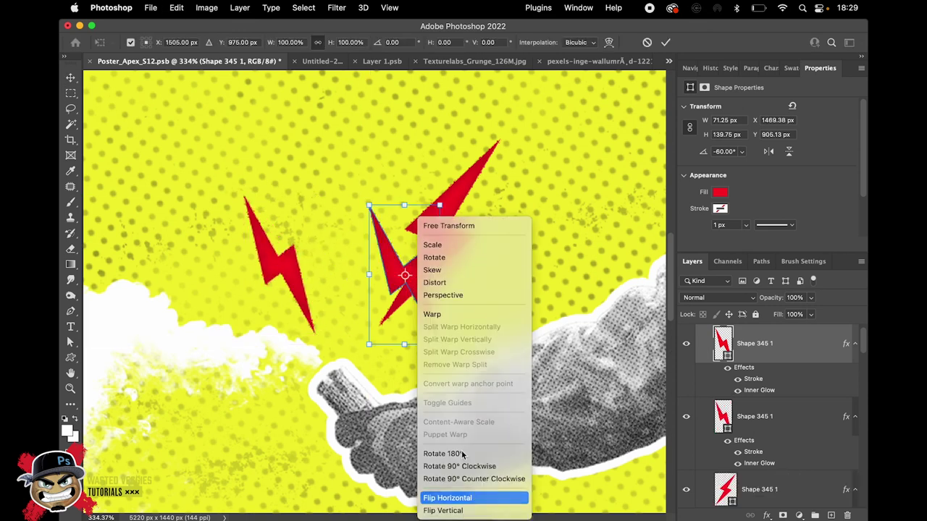
pyautogui.click(475, 497)
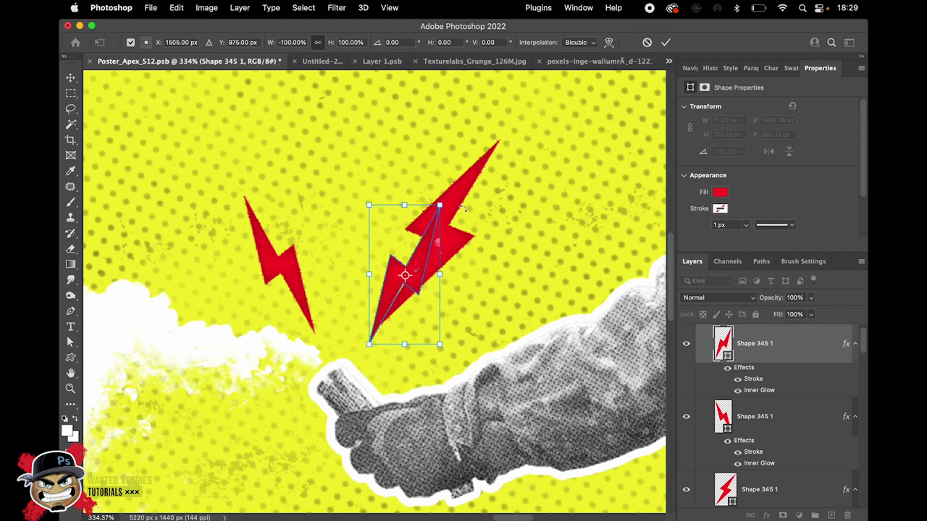
pyautogui.moveTo(459, 205); pyautogui.dragTo(488, 245)
pyautogui.press('Return')
pyautogui.moveTo(436, 294); pyautogui.dragTo(456, 306)
# Rotate the upper bolt to about -23° and reposition it above the flare.
pyautogui.moveTo(450, 246); pyautogui.dragTo(409, 238)
pyautogui.hotkey('ctrl', 't')
pyautogui.moveTo(489, 187); pyautogui.dragTo(403, 273)
pyautogui.moveTo(543, 278); pyautogui.dragTo(534, 303)
pyautogui.press('Return')
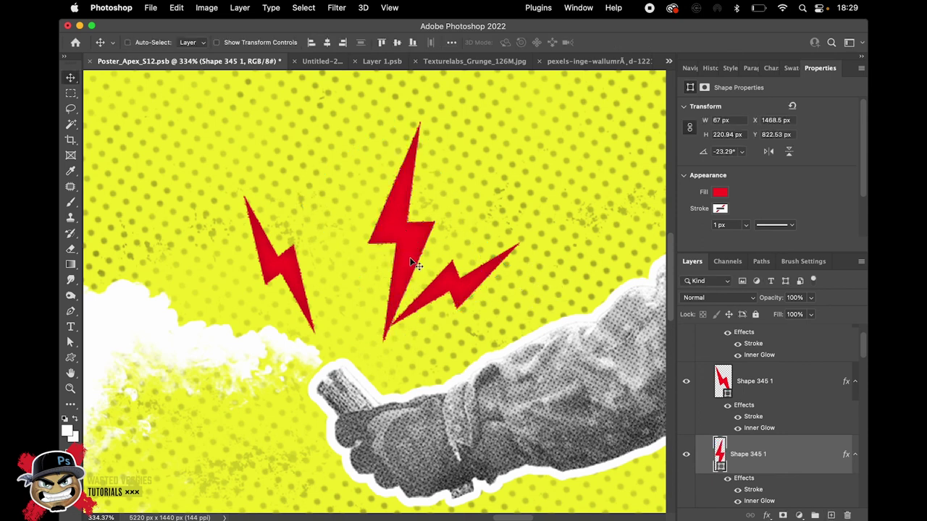
pyautogui.moveTo(386, 247); pyautogui.dragTo(351, 231)
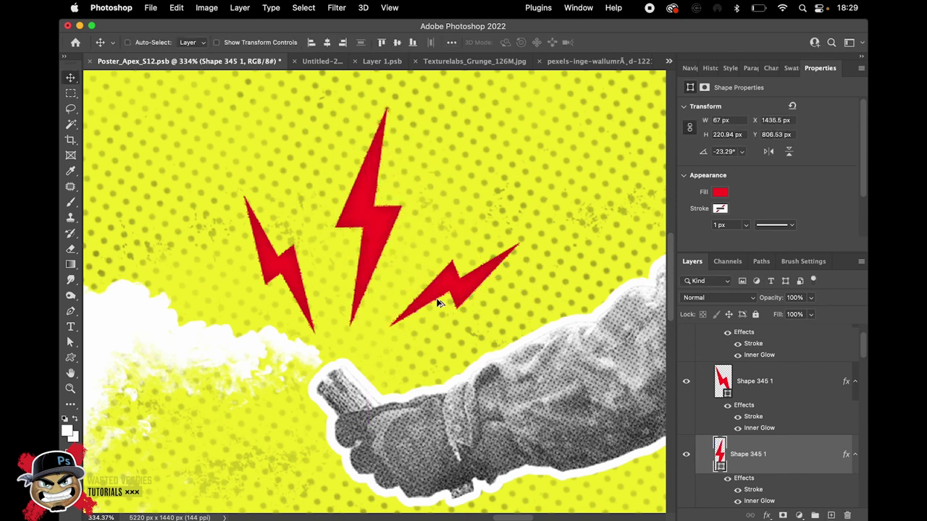
pyautogui.scroll(-8, 437, 303)
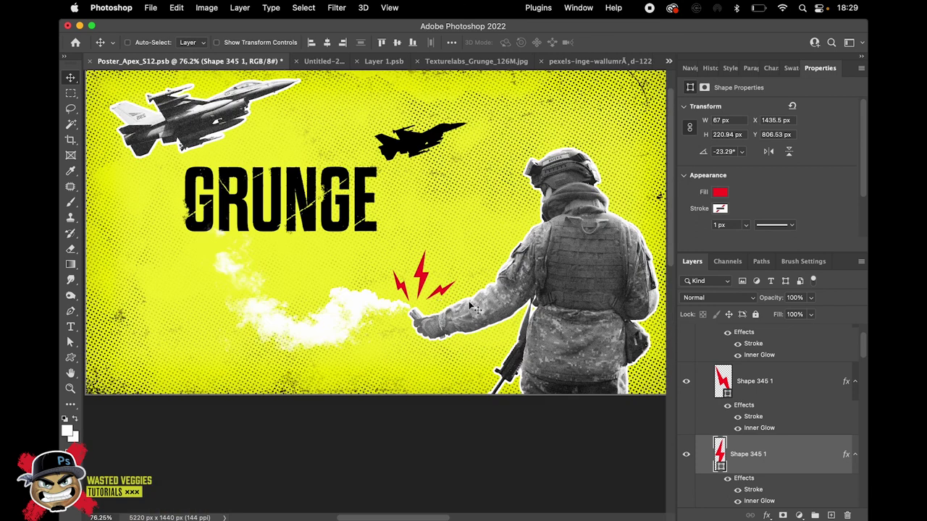
# Review the finished GRUNGE POSTER DESIGN Work artboard beside Work2 in full screen mode.
pyautogui.hscroll(3, 477, 315)
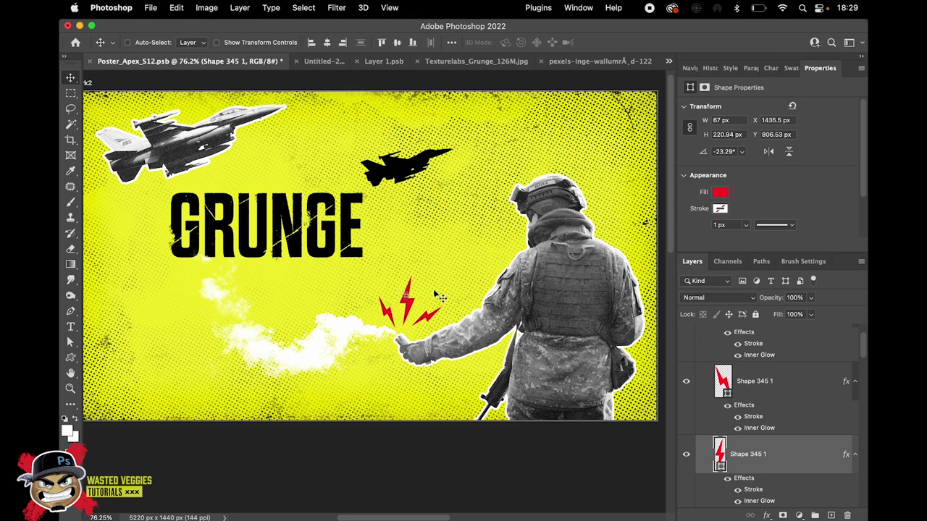
pyautogui.hscroll(-10, 437, 296)
pyautogui.scroll(3, 448, 283)
pyautogui.press('f')
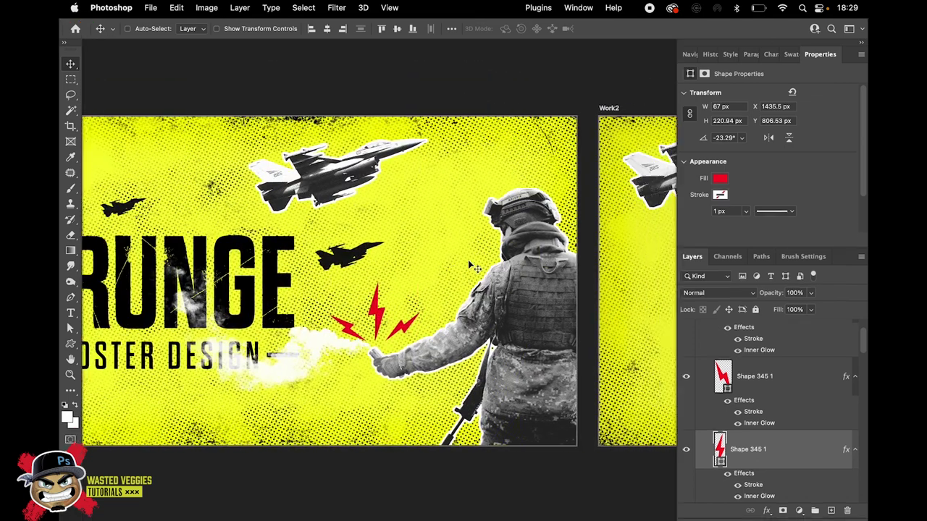
pyautogui.press('f')
pyautogui.hscroll(-6, 403, 266)
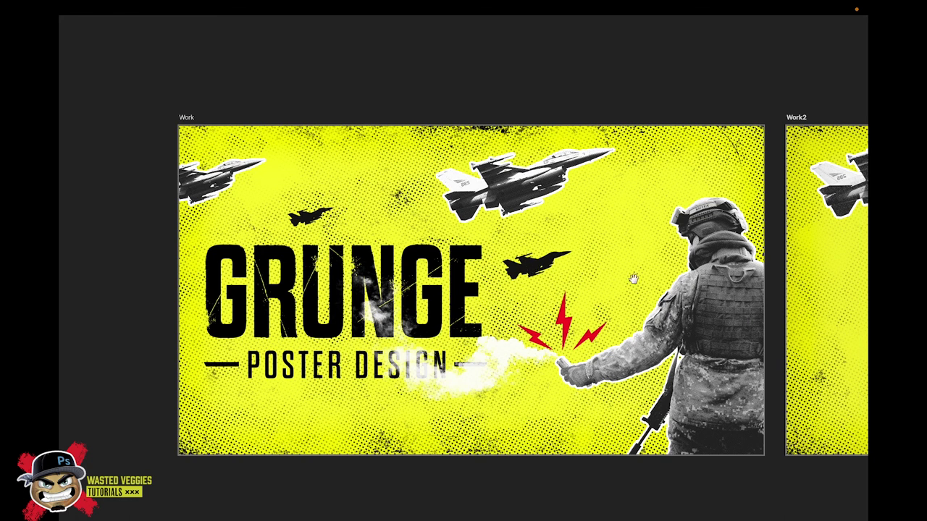
pyautogui.scroll(1, 616, 269)
pyautogui.scroll(3, 493, 249)
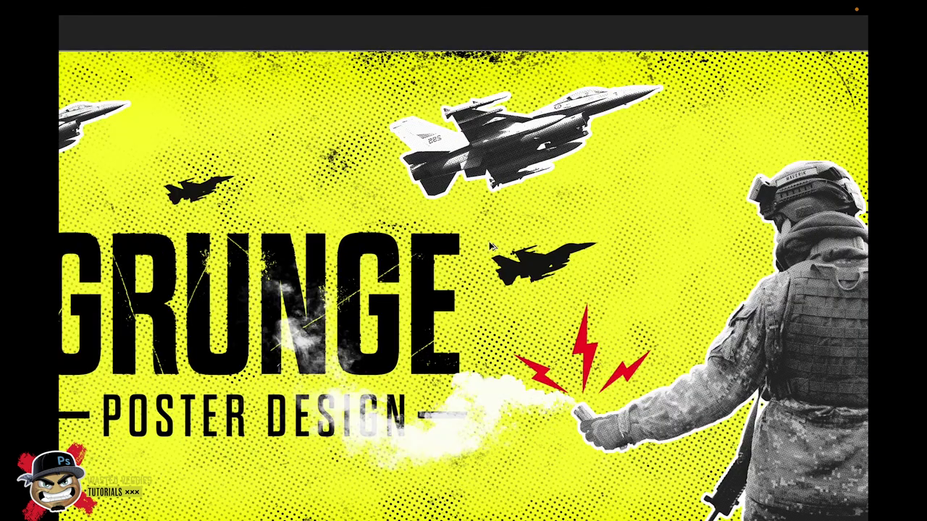
pyautogui.scroll(-2, 489, 241)
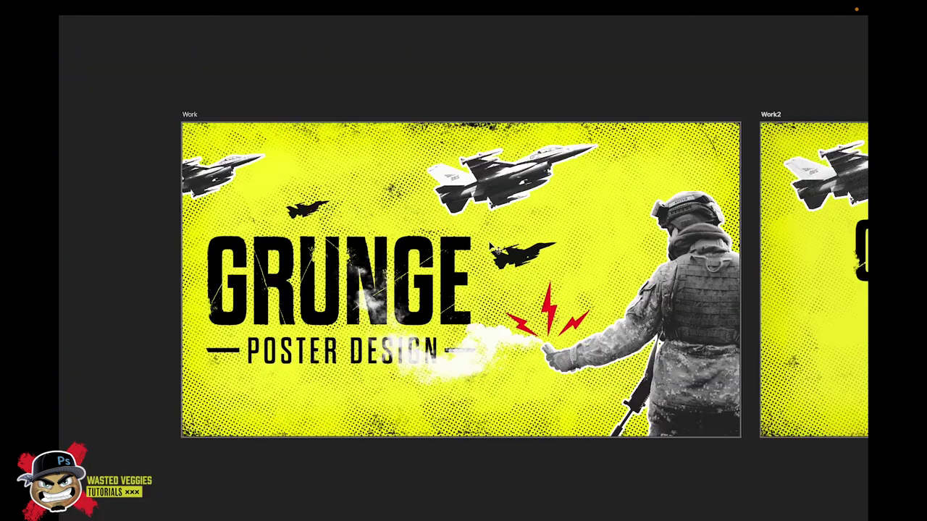